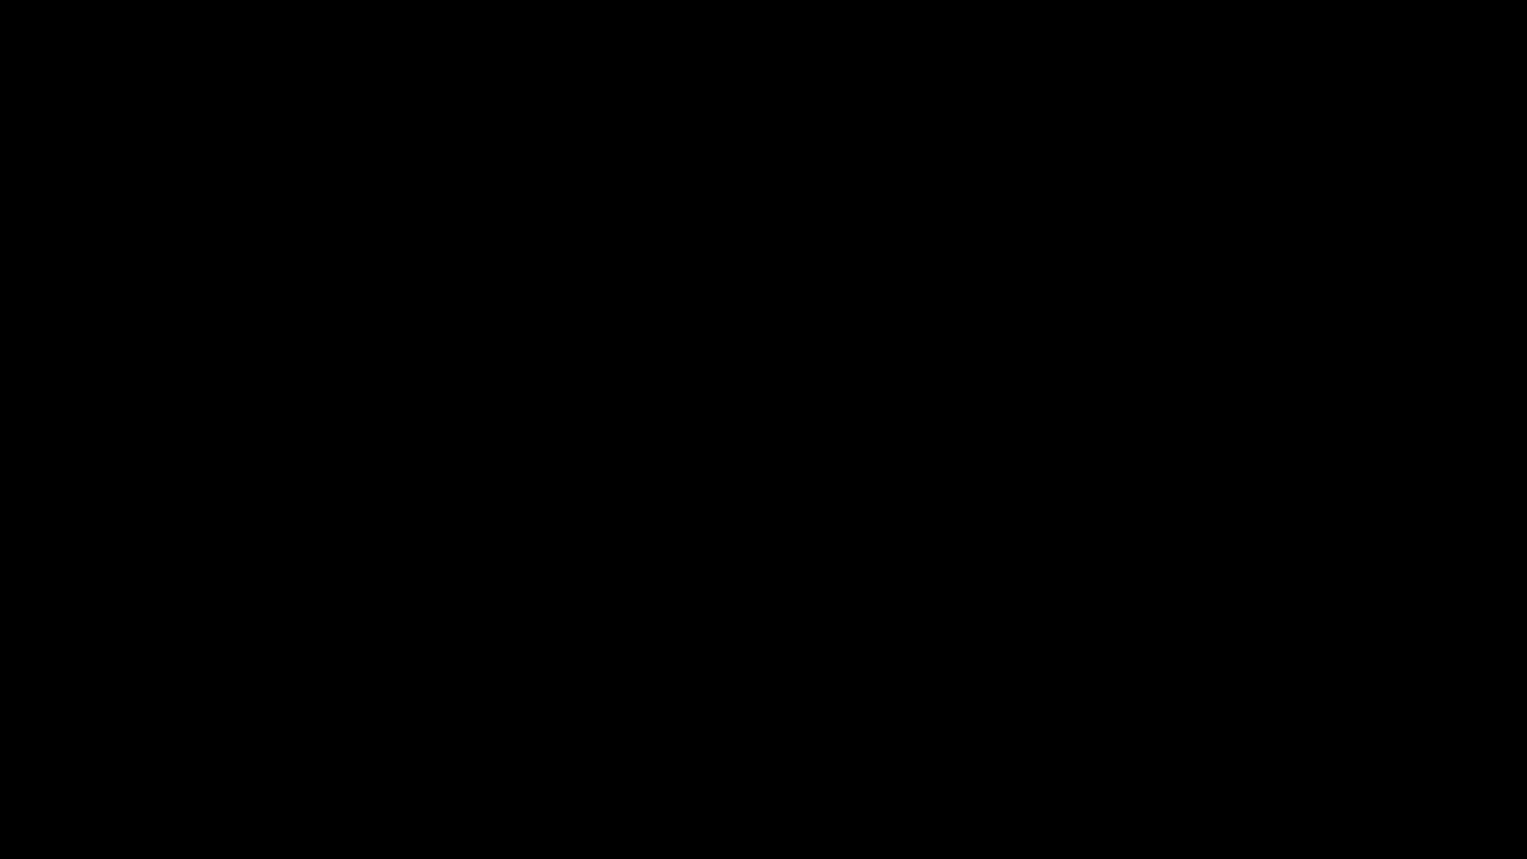
Try to delete EXAMPLE_MALWARE_FOLDER from Program Files, retrying the deletion once
key("Delete")
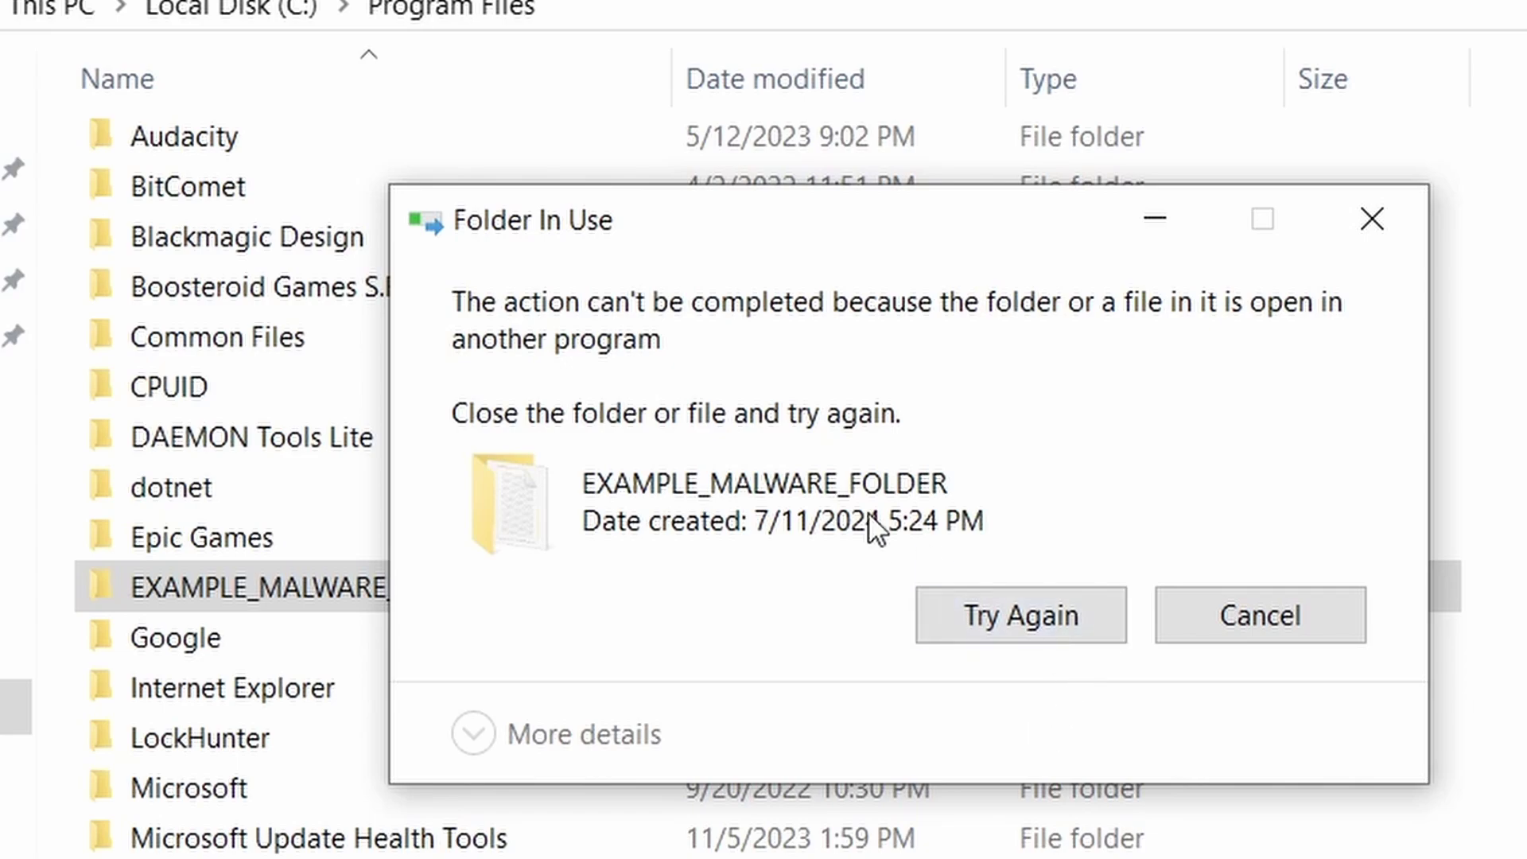
left_click(1003, 623)
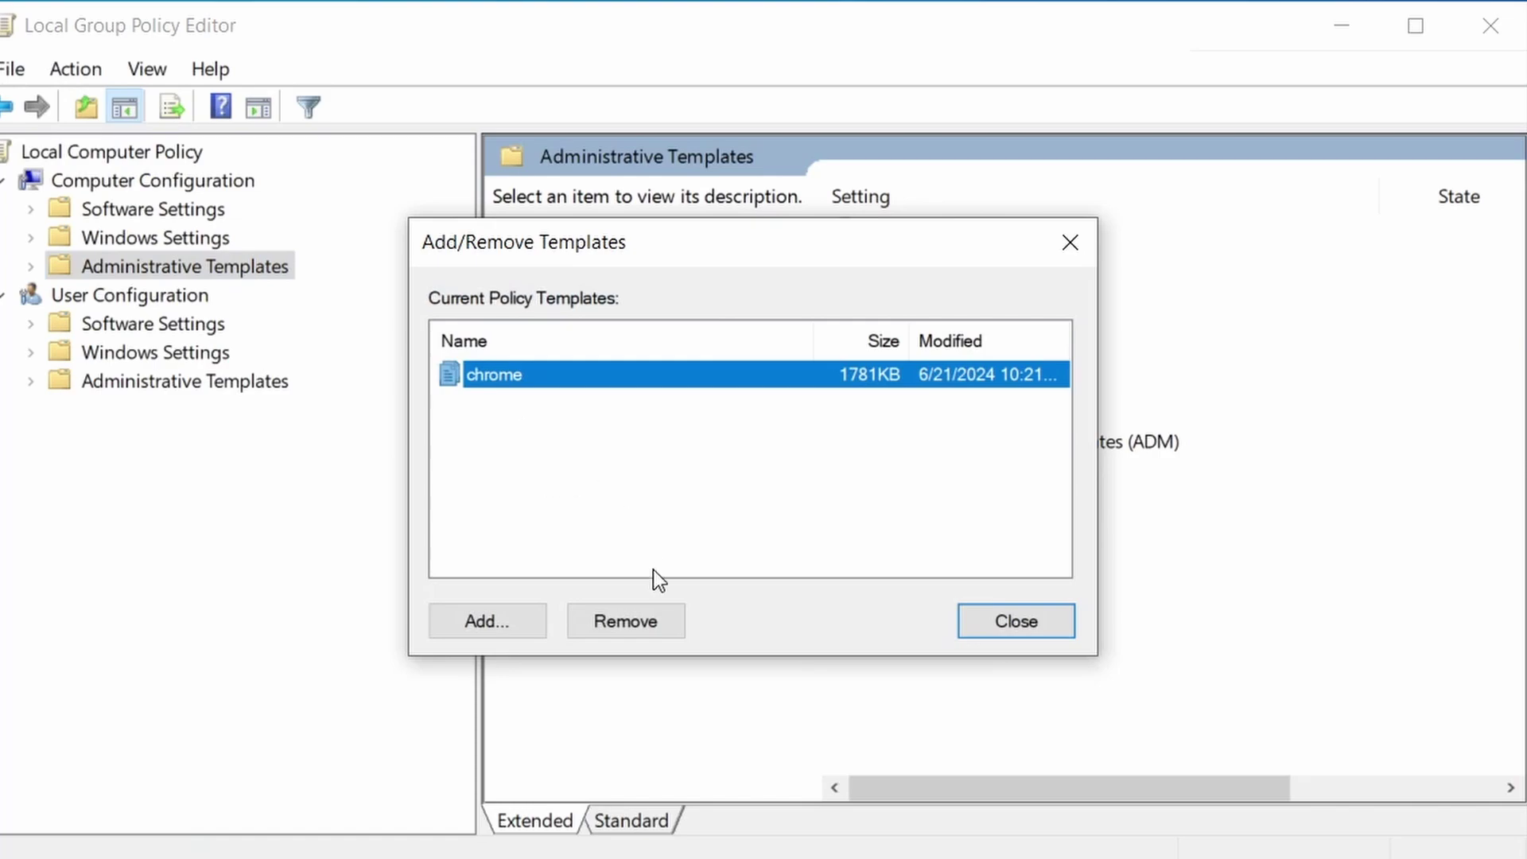
Remove the chrome policy template from the Administrative Templates in Local Group Policy Editor and close the template list
left_click(641, 615)
left_click(978, 619)
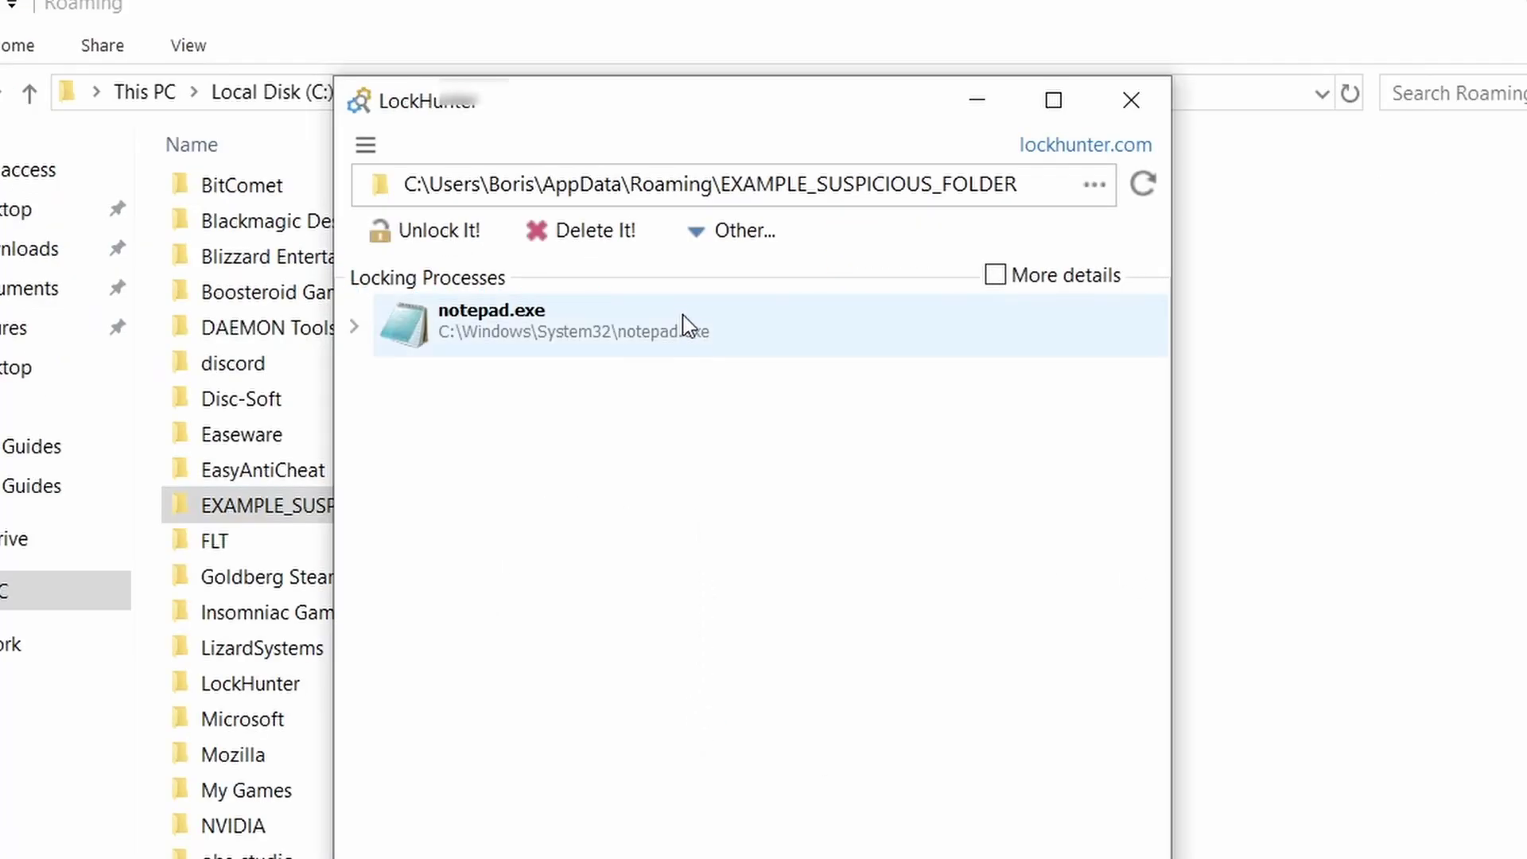
Delete the locked EXAMPLE_SUSPICIOUS_FOLDER in the Roaming directory with LockHunter
left_click(621, 233)
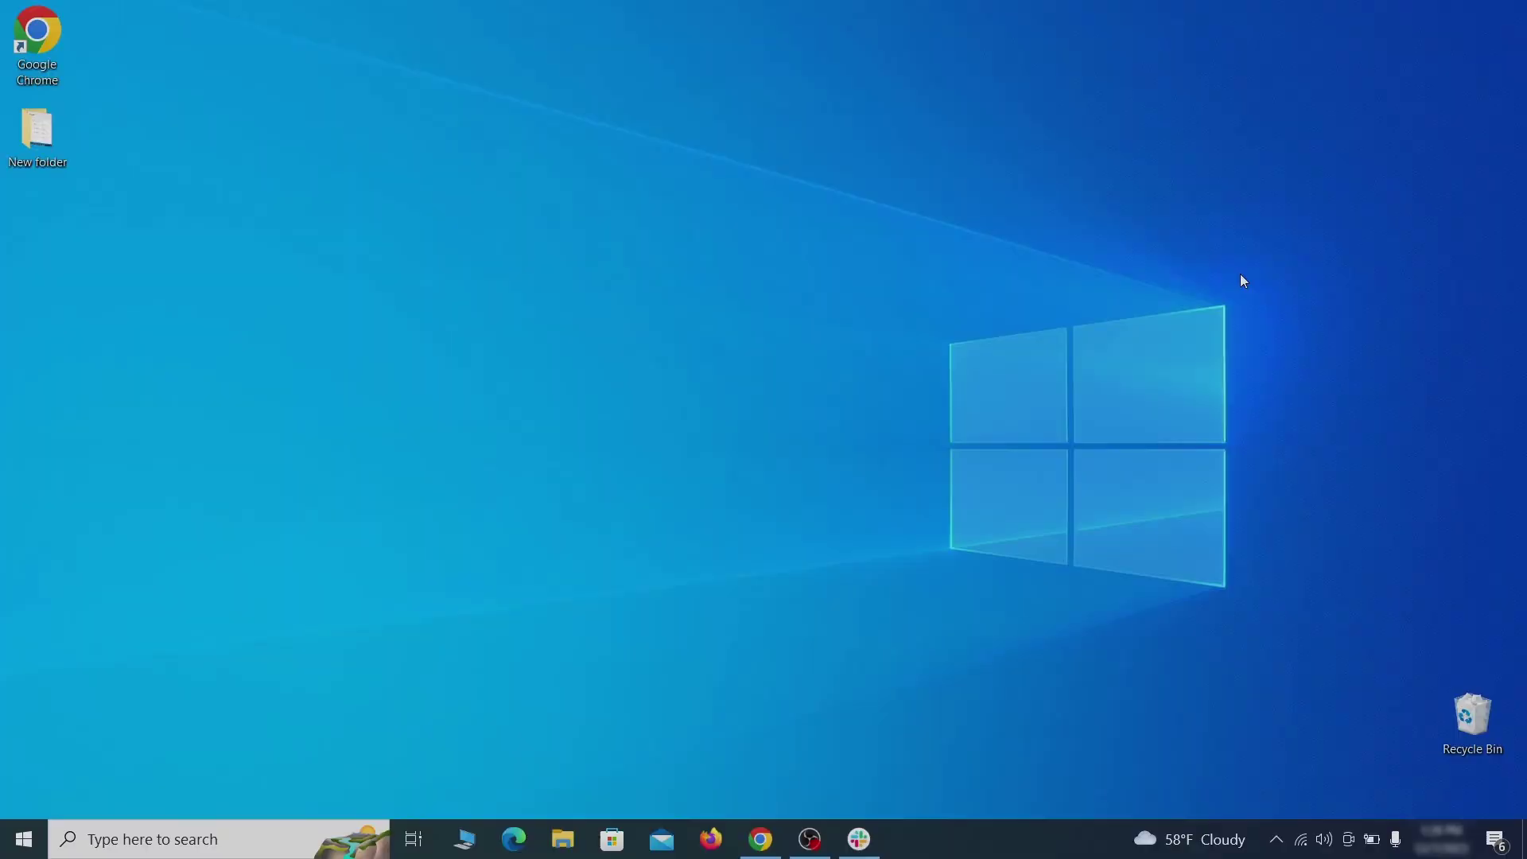
Open the Windows Apps & features settings and sort the installed apps by install date
key("super")
type("apps & ")
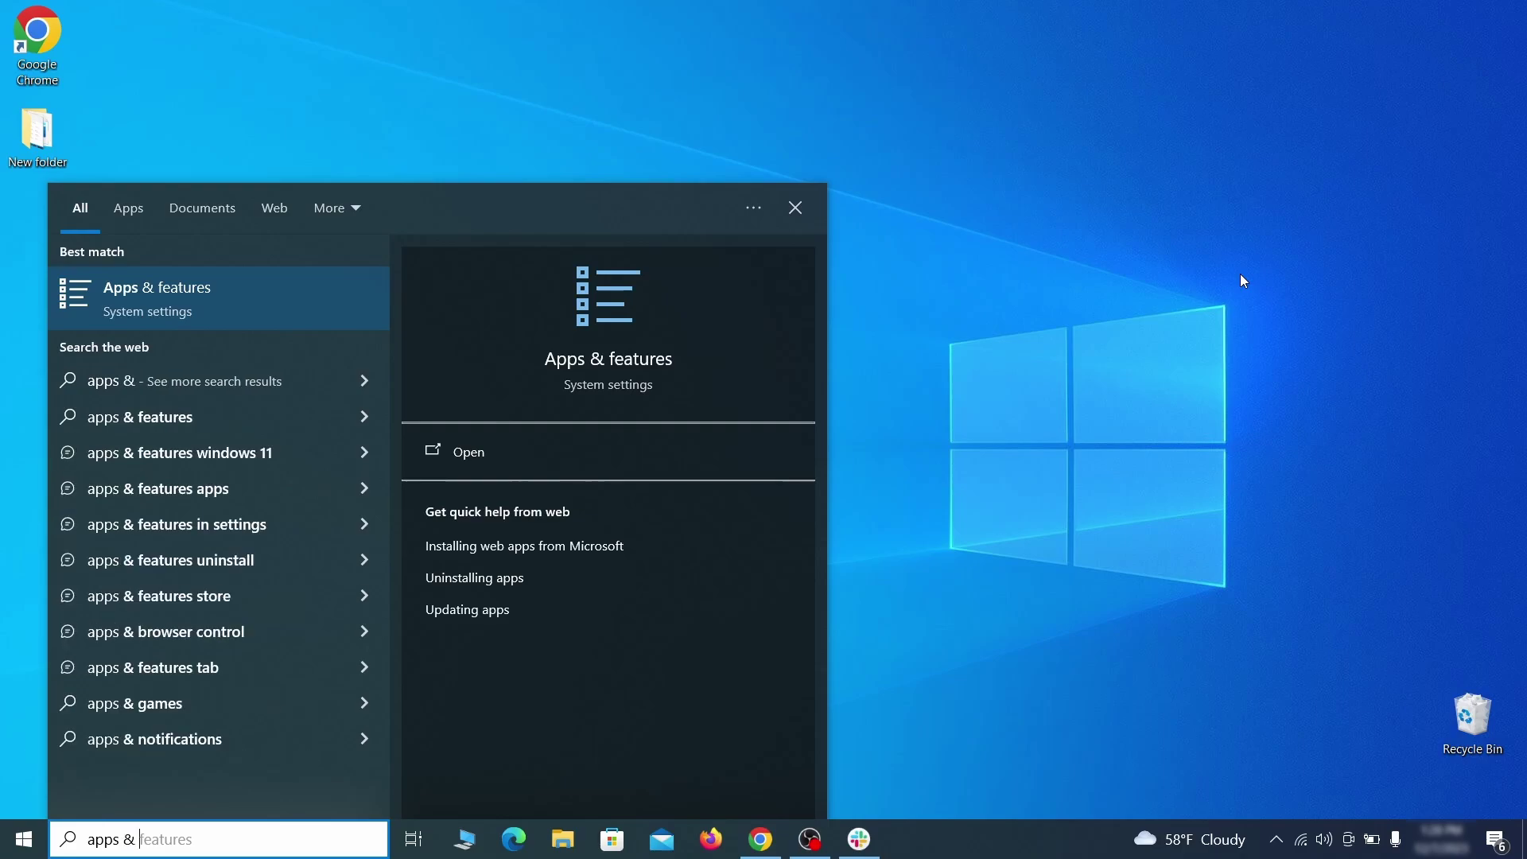
type("features")
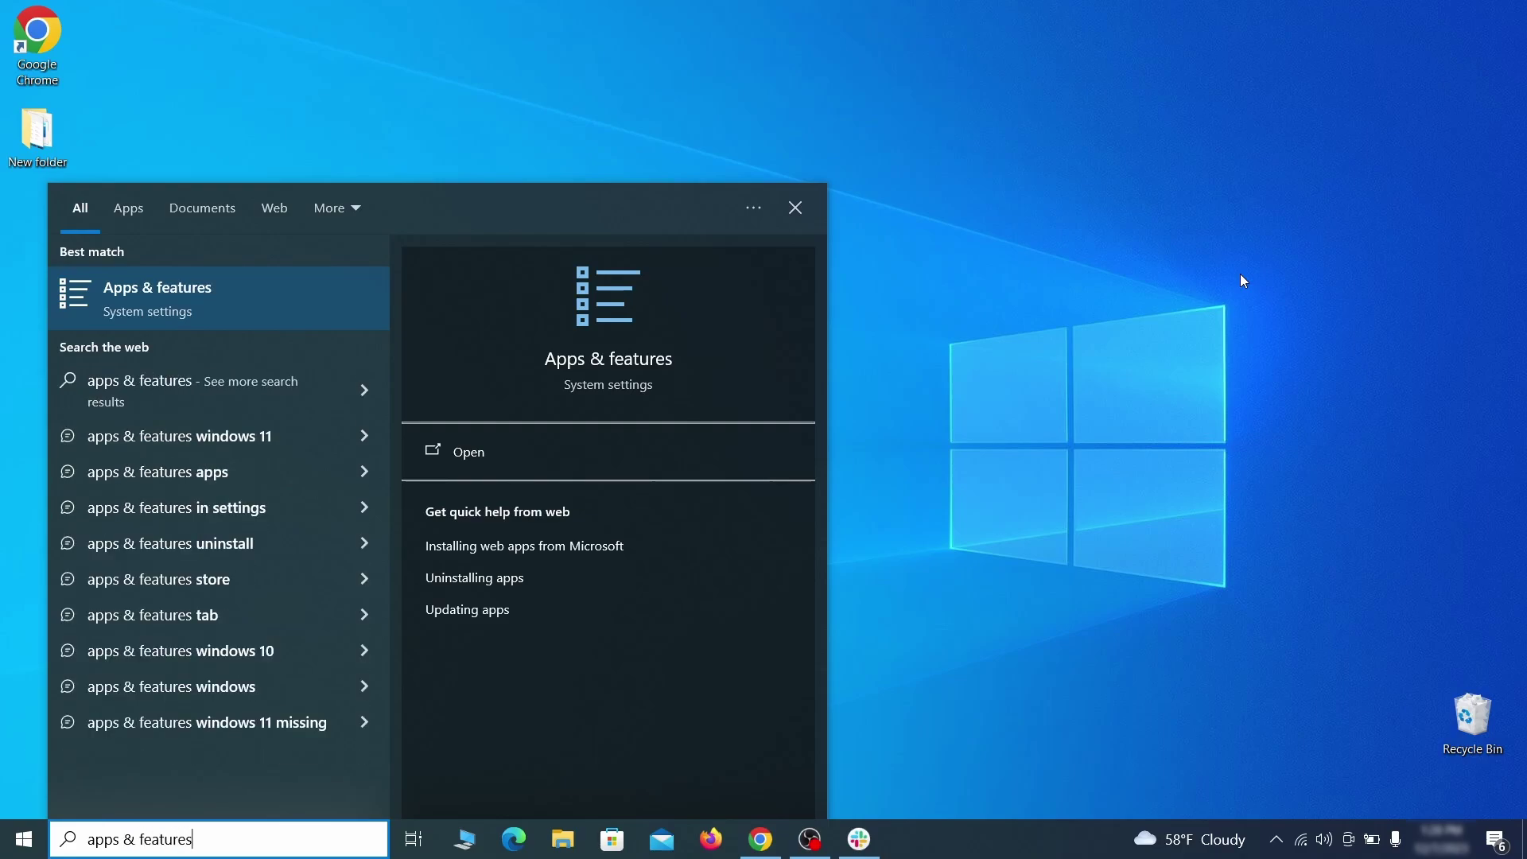
key("Return")
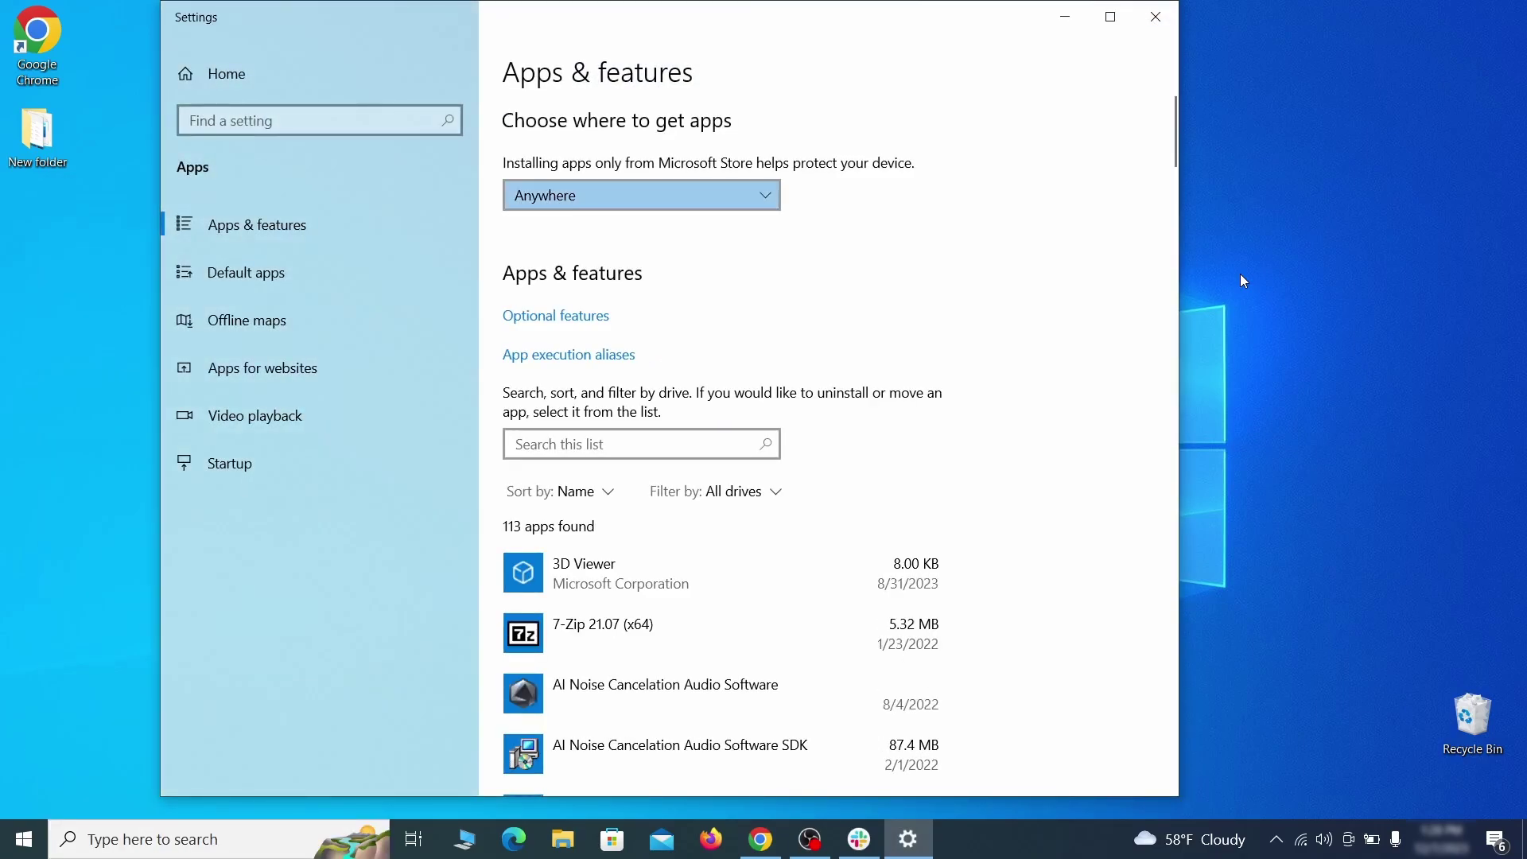
left_click(596, 491)
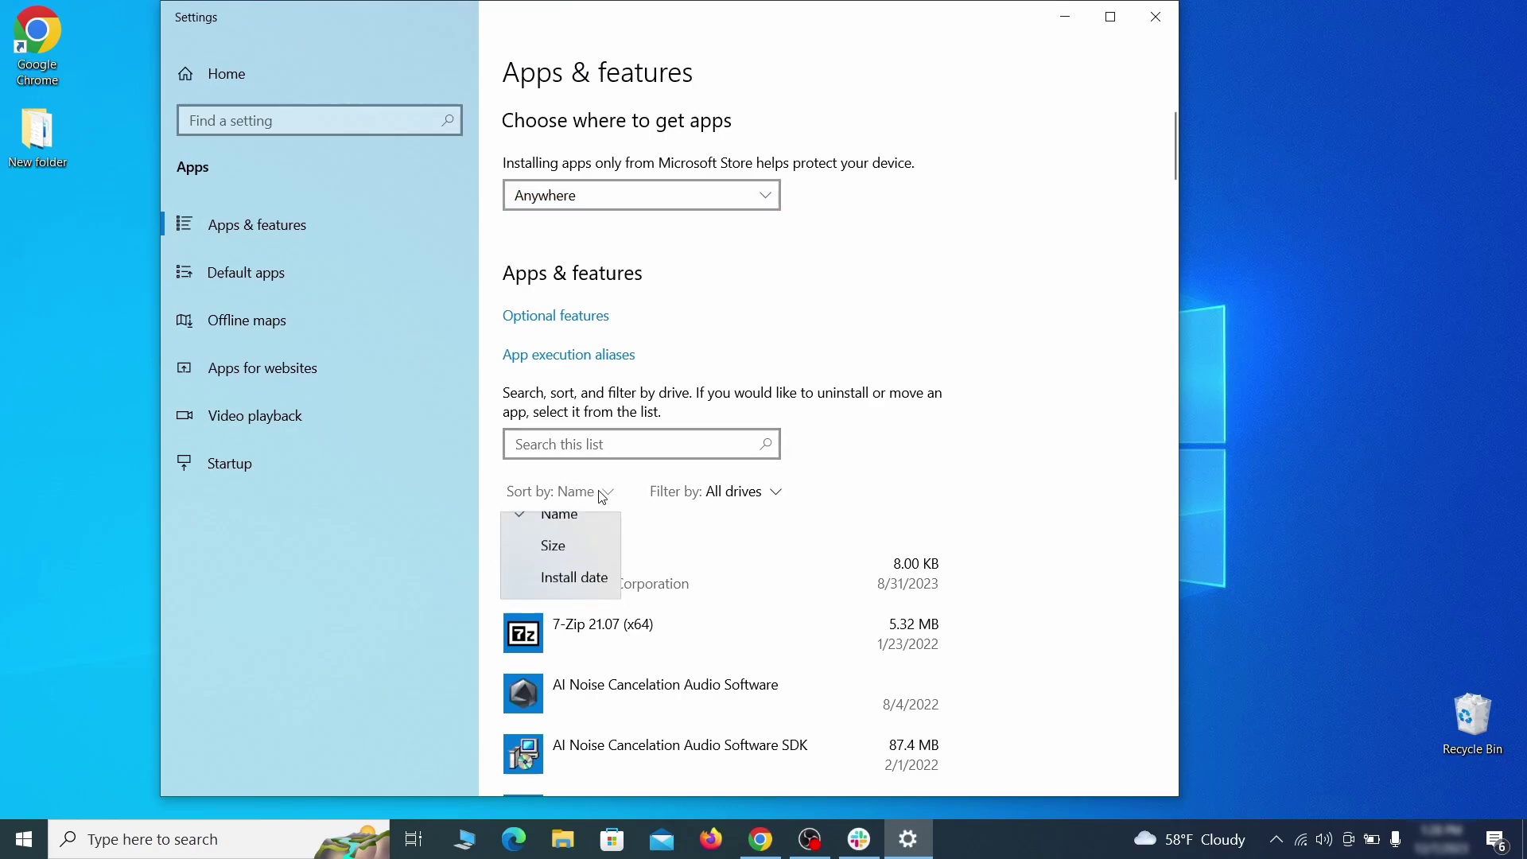
left_click(586, 596)
Uninstall Example Malware App from the installed apps and close Settings
scroll(818, 531, "down", 2)
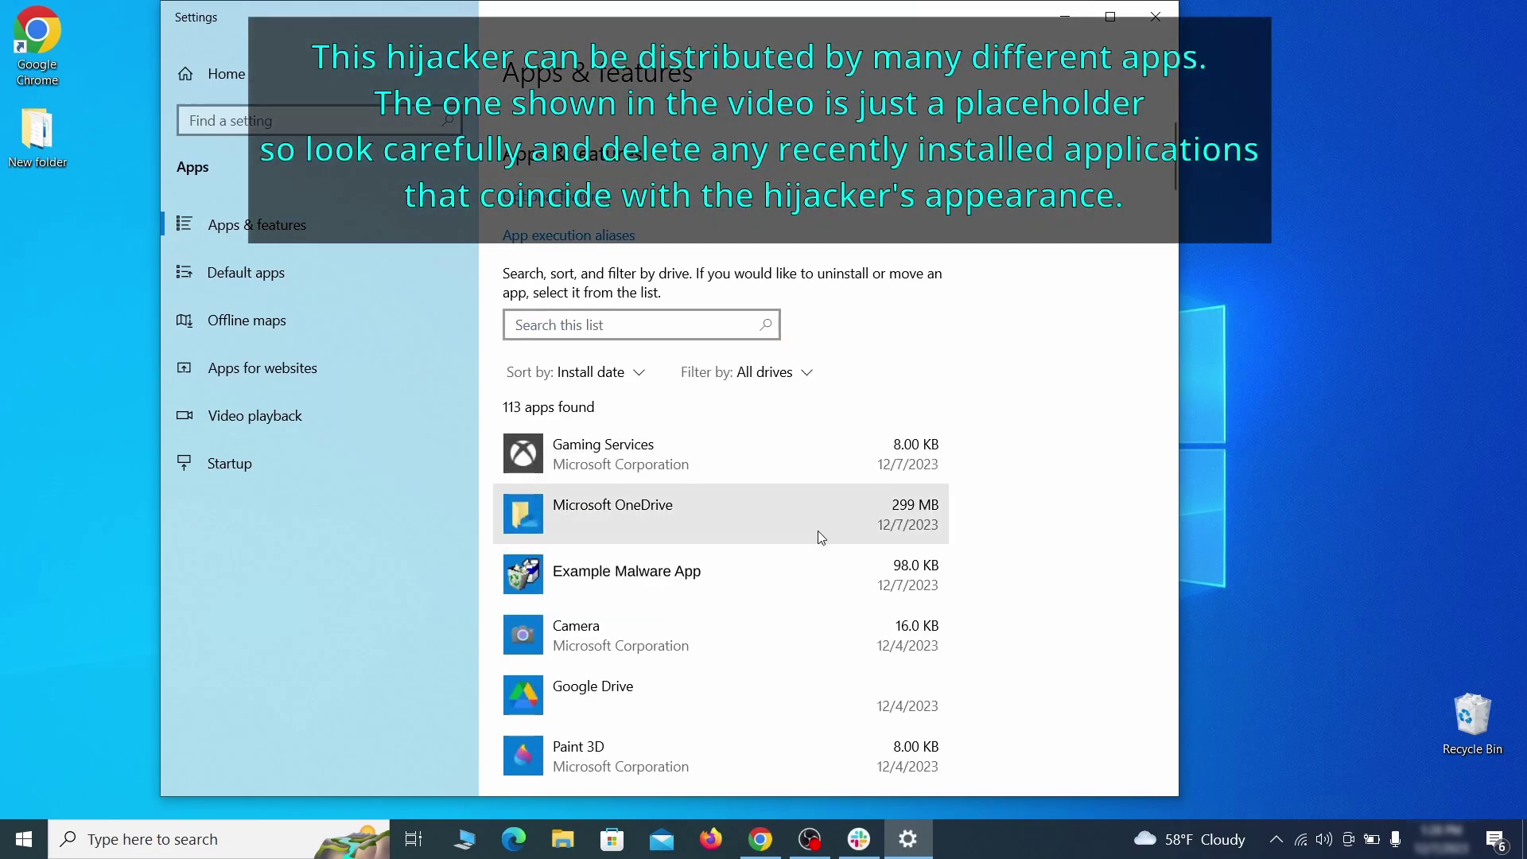
left_click(779, 570)
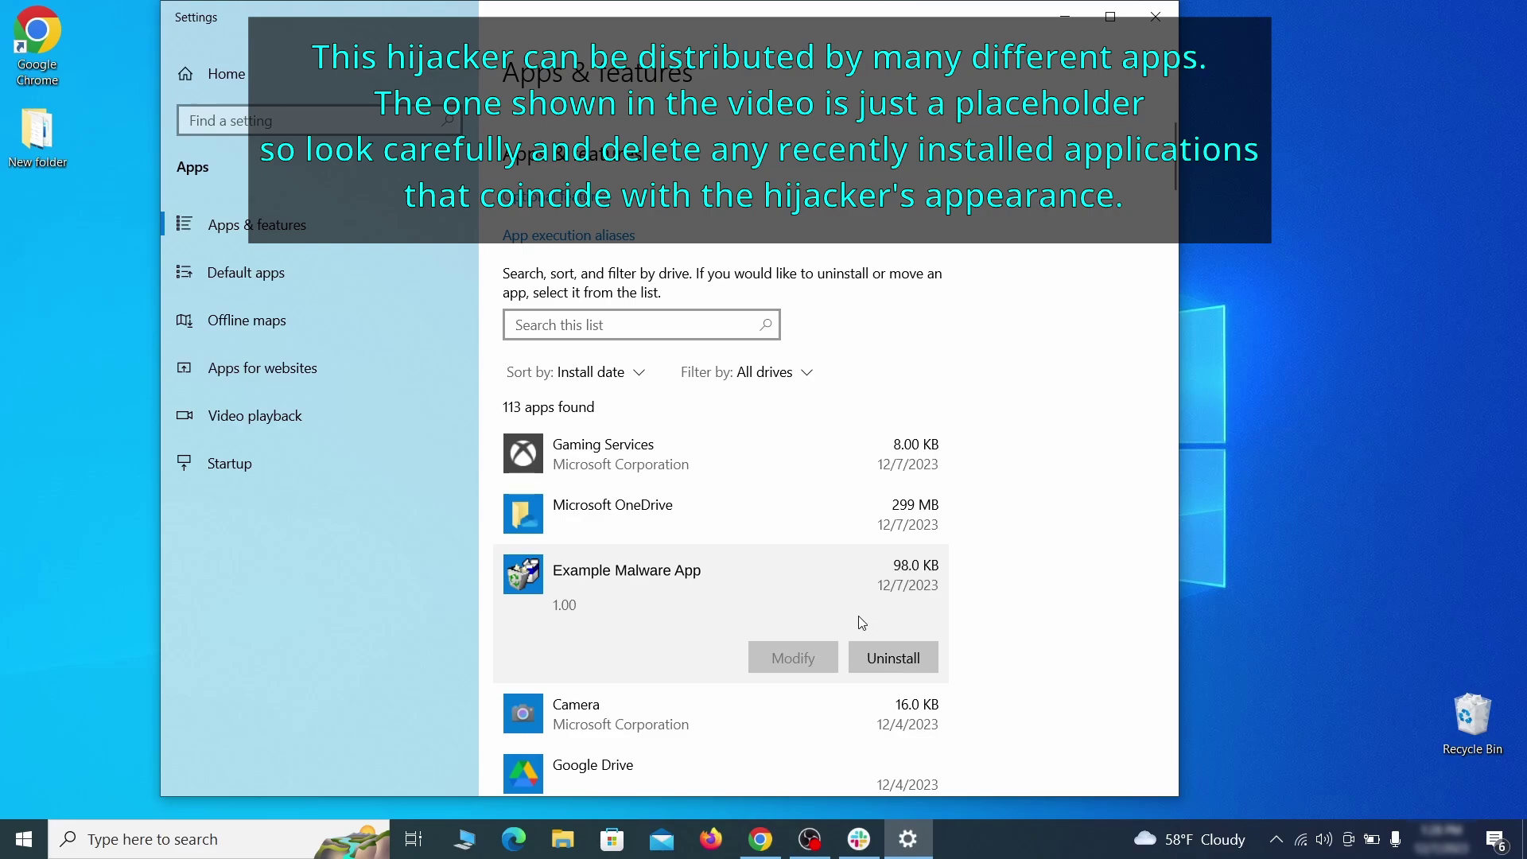
left_click(912, 653)
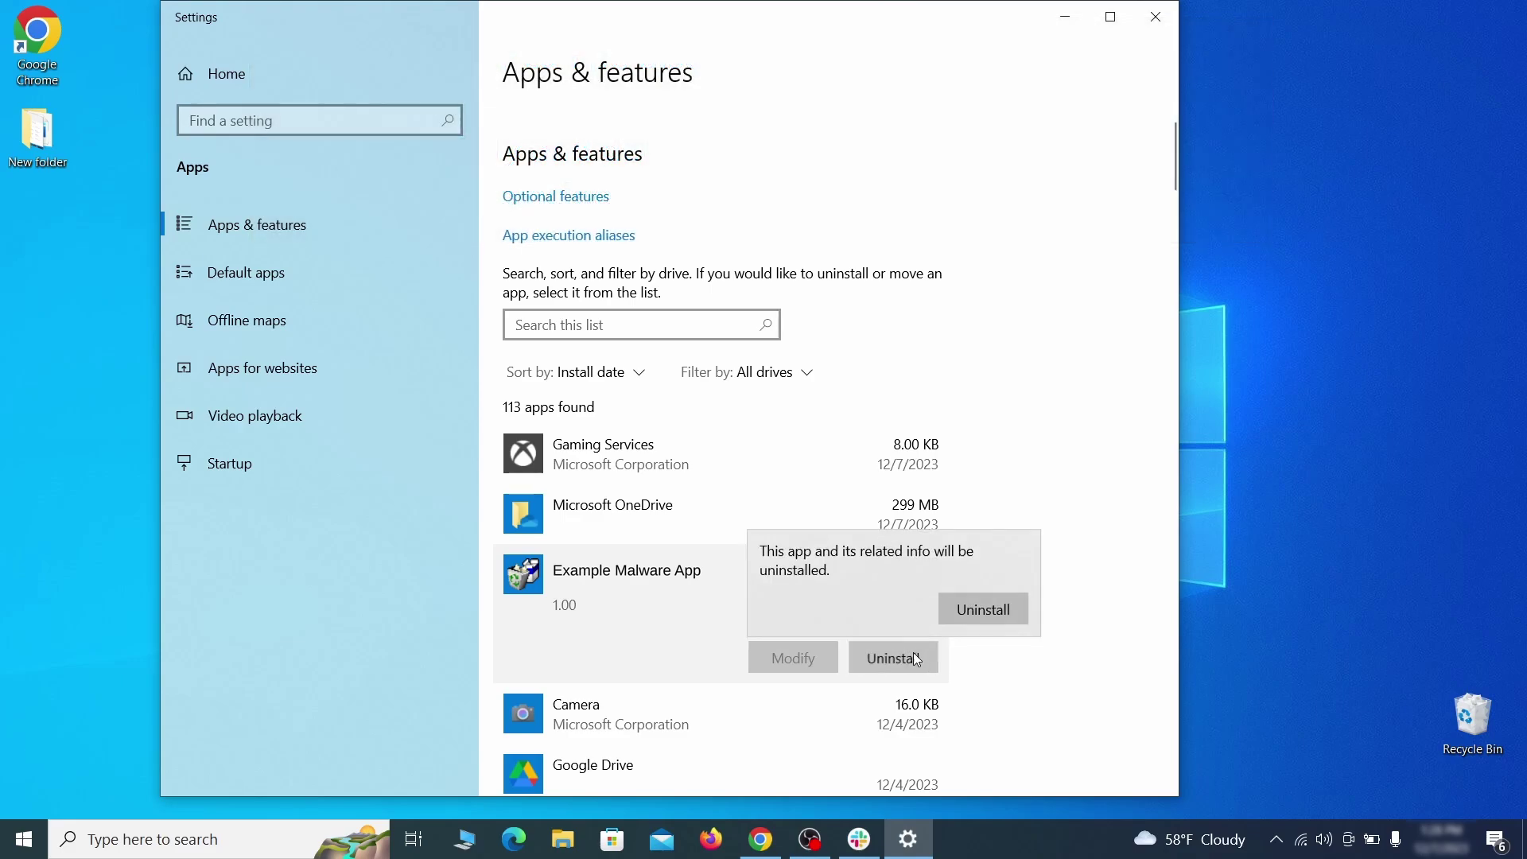
left_click(1009, 609)
left_click(904, 605)
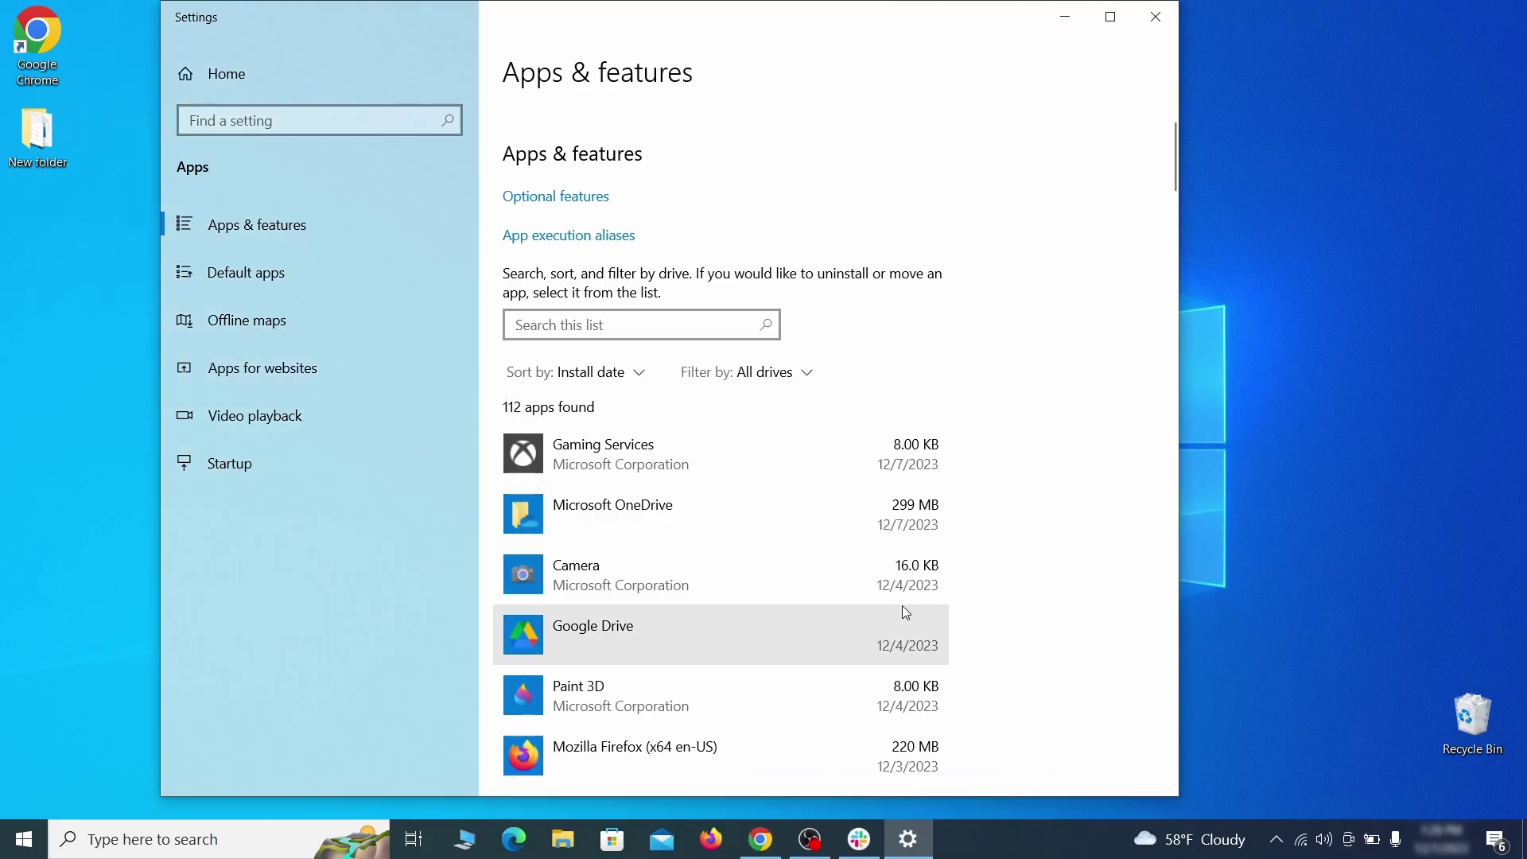
left_click(1172, 24)
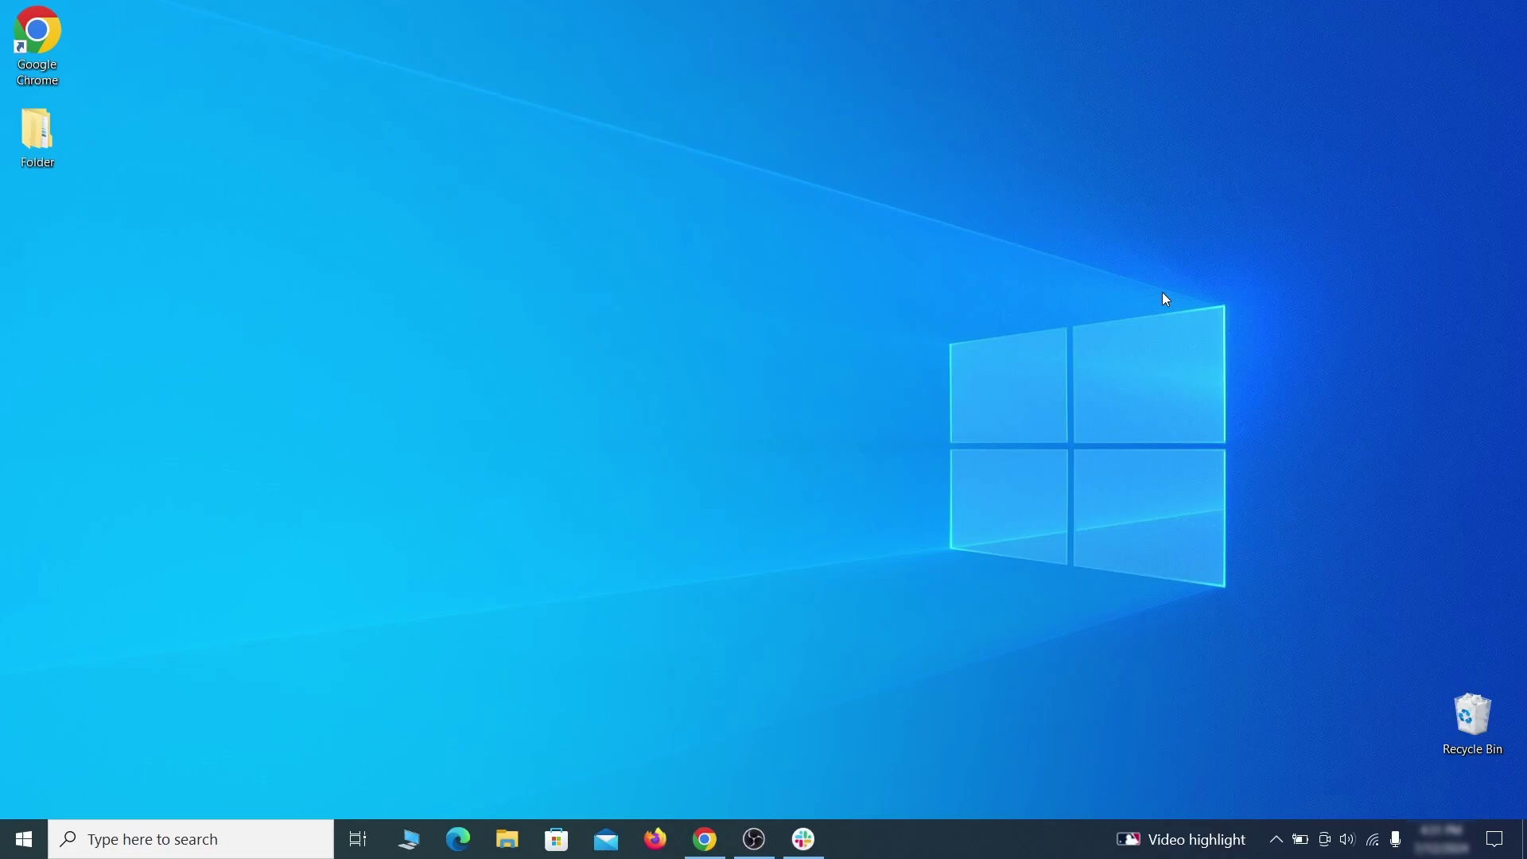
Set File Explorer Options to show hidden files, folders, and drives, and apply the change
left_click(31, 827)
type("folder options")
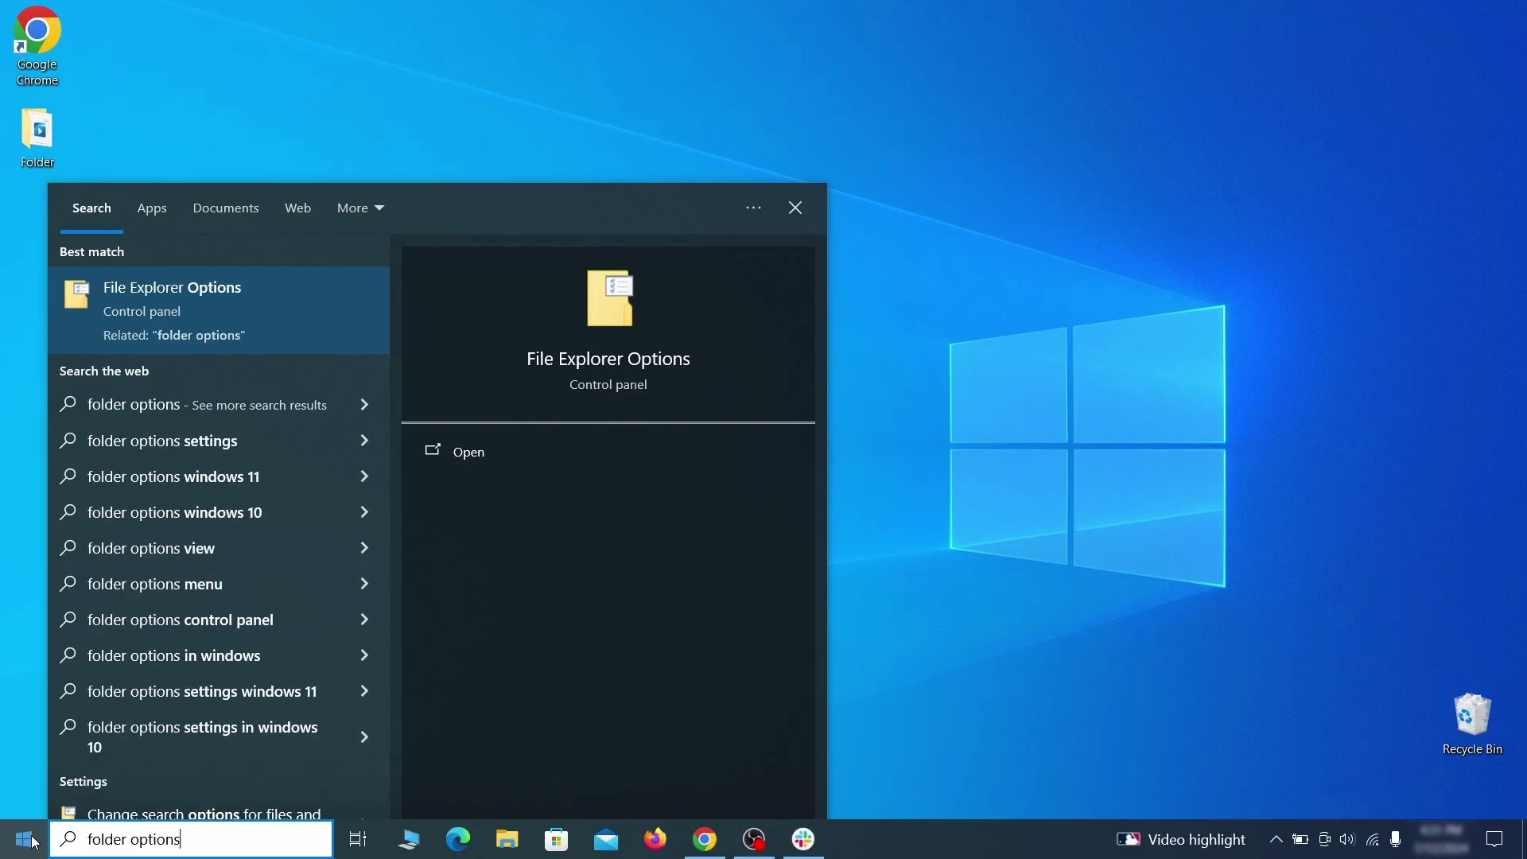
key("Return")
left_click(299, 192)
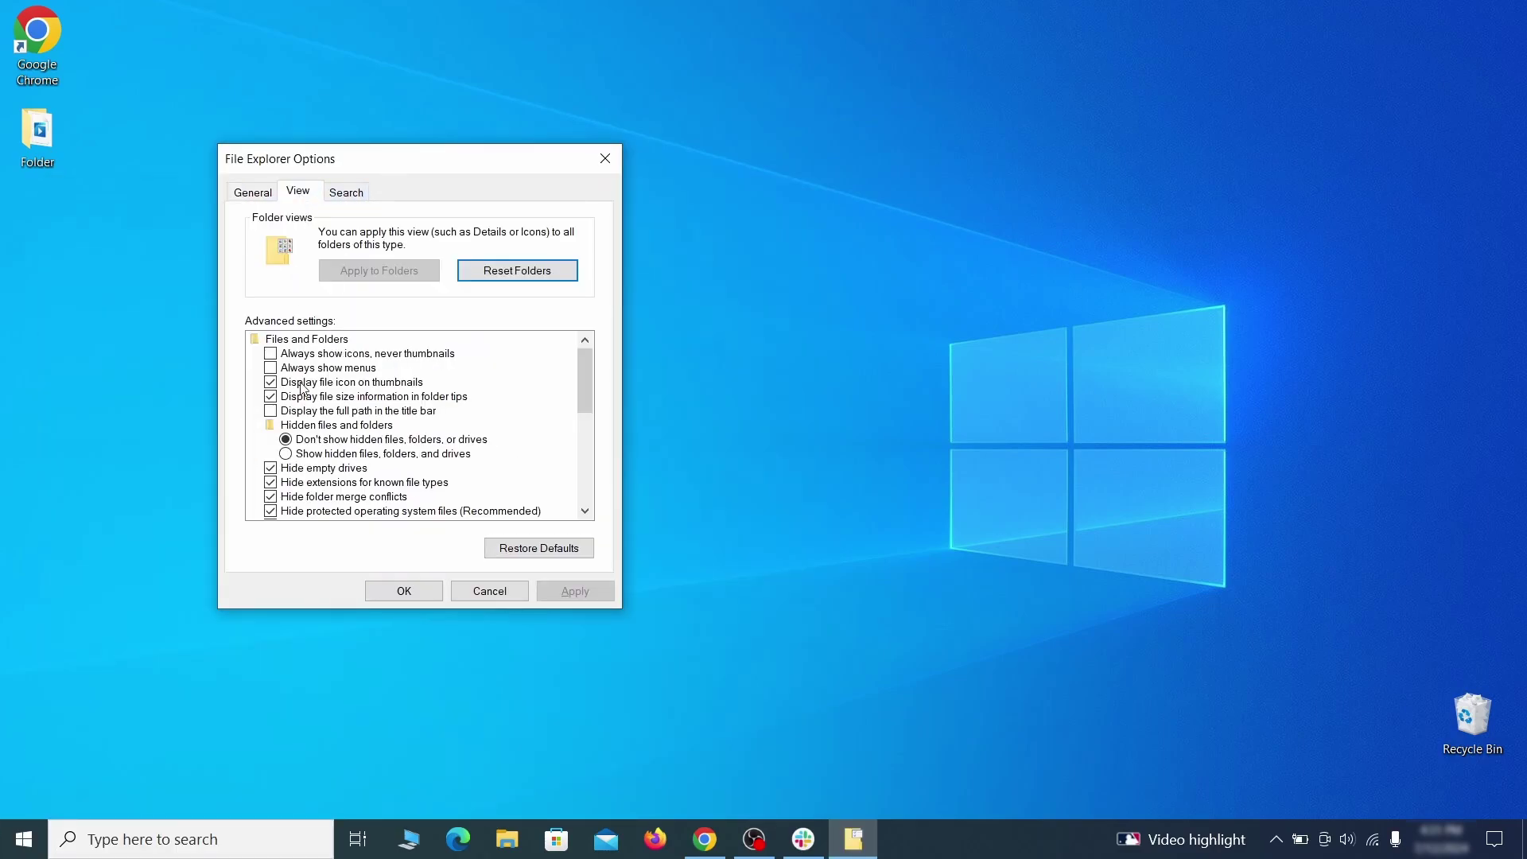
left_click(291, 454)
left_click(575, 591)
left_click(404, 591)
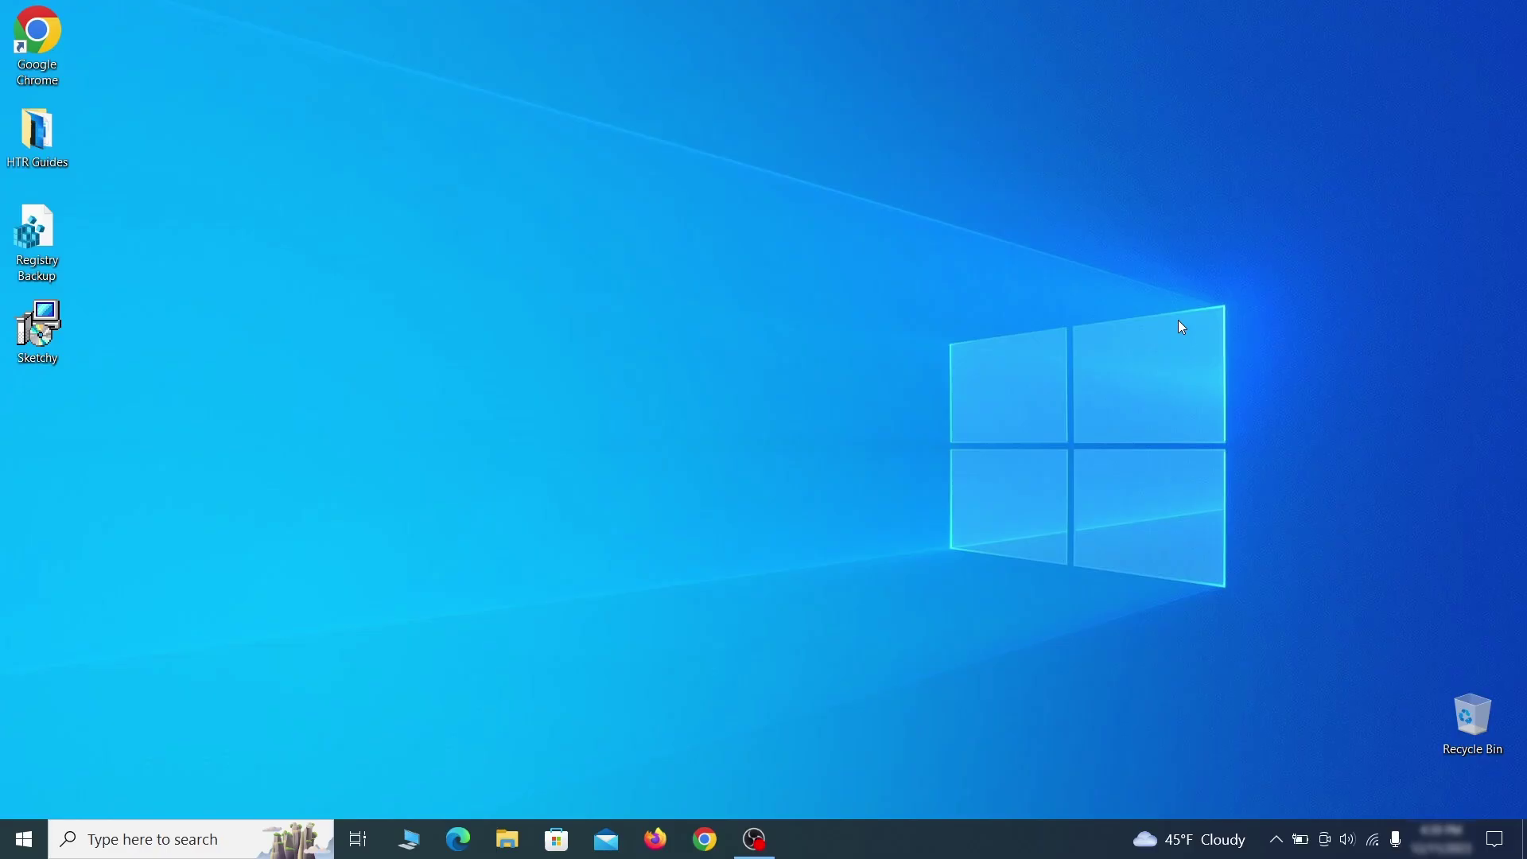
Open Task Scheduler and display the tasks in the Task Scheduler Library
key("super")
type("task sched")
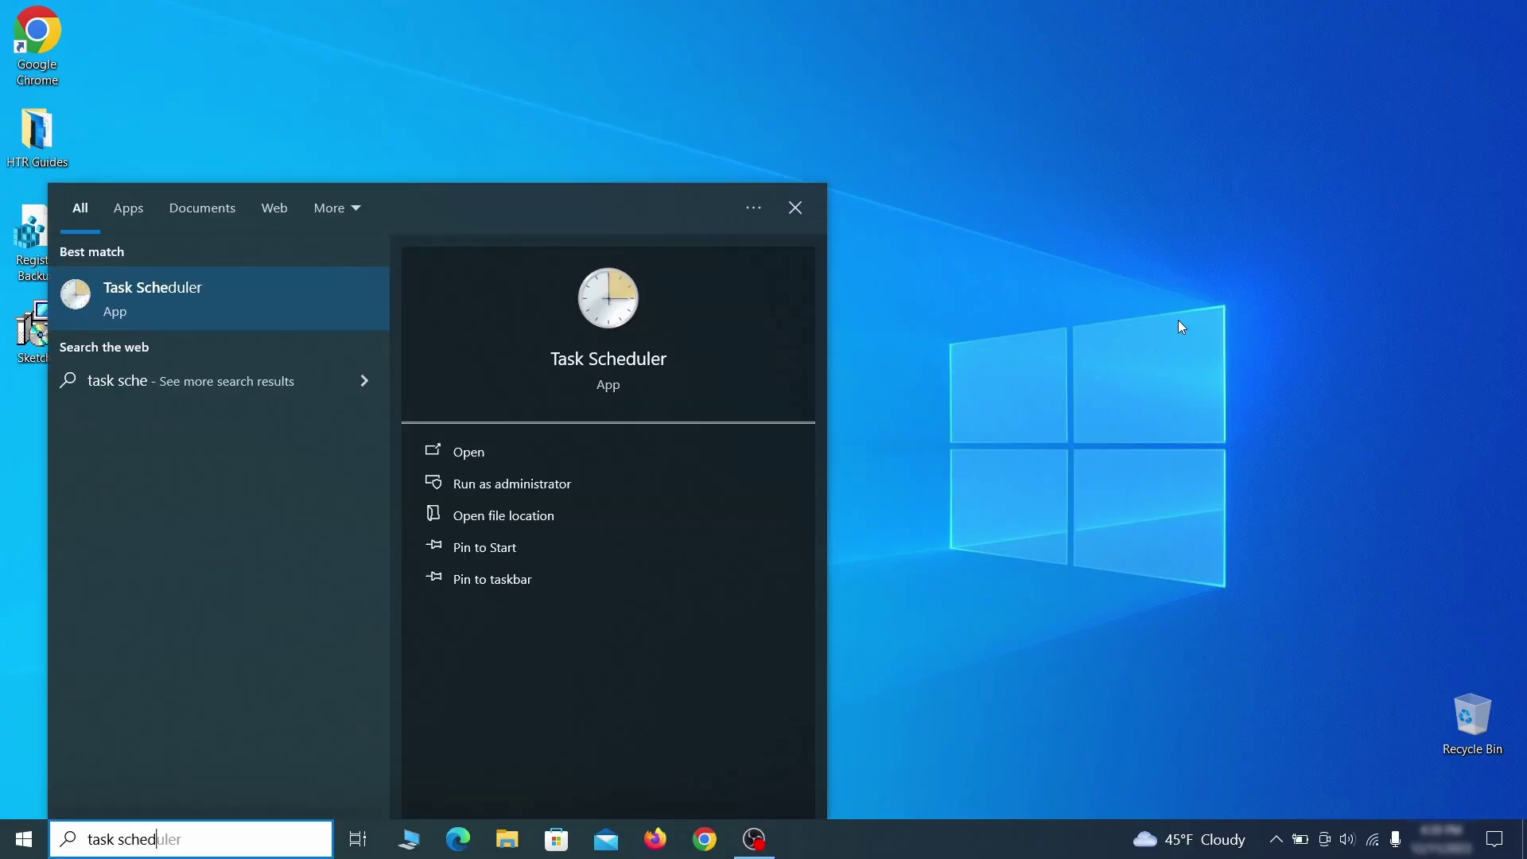
type("uler")
key("Return")
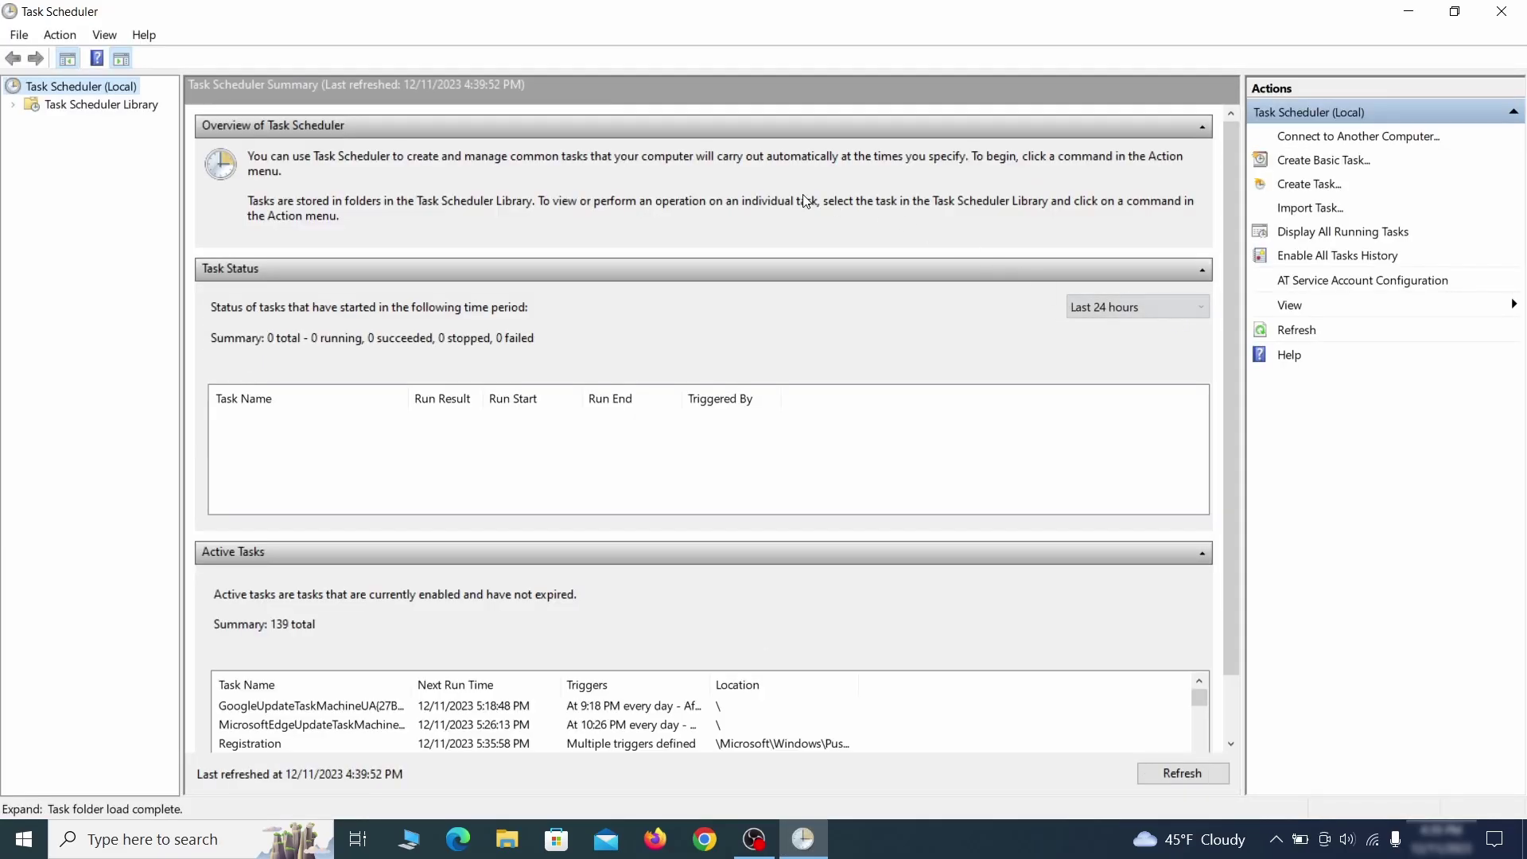
left_click(102, 105)
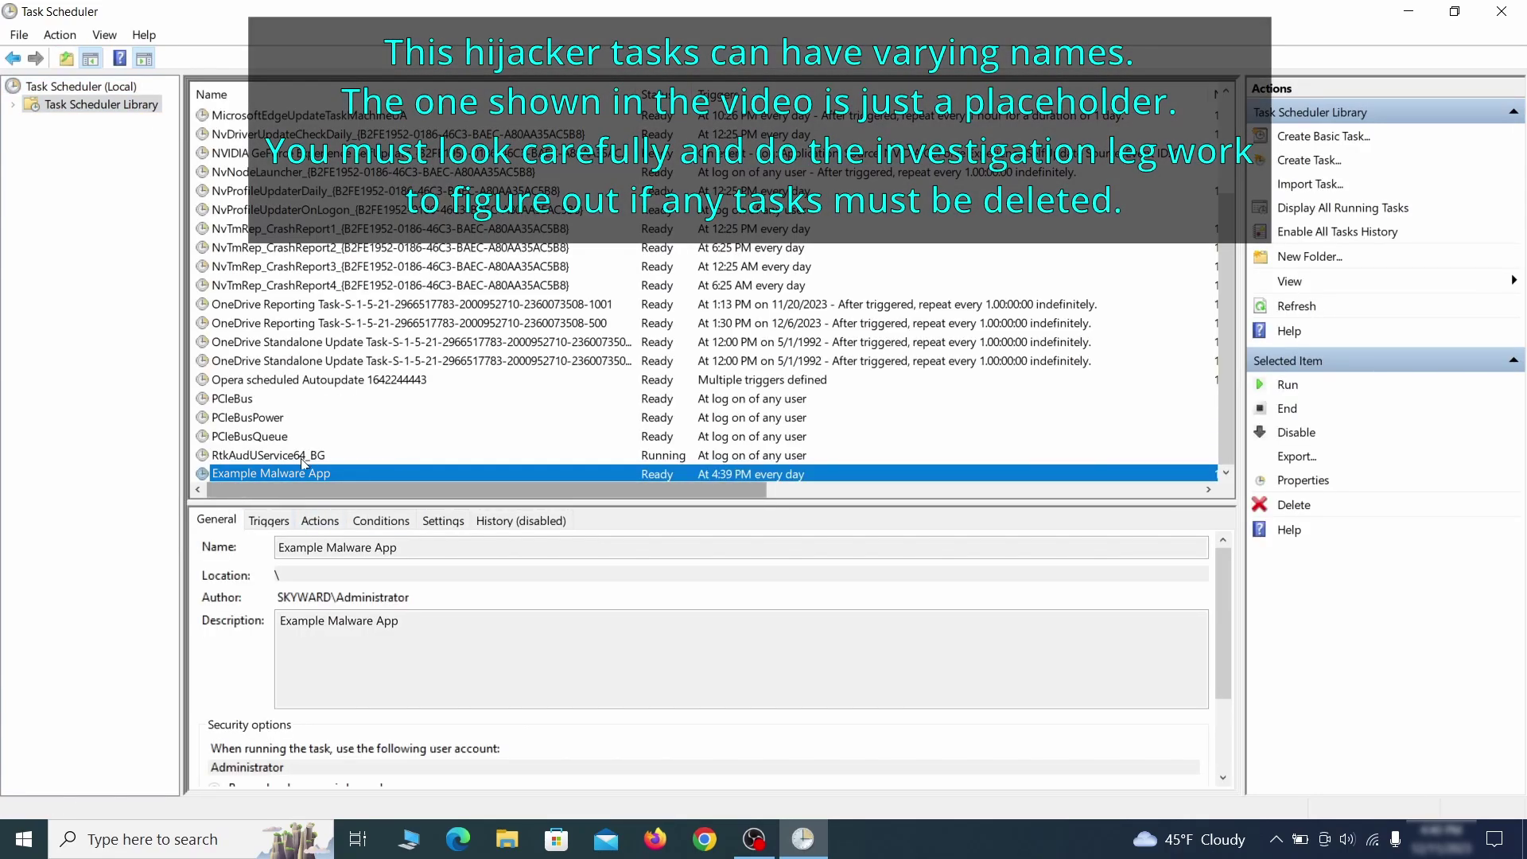
Examine the triggers and actions in the properties of the Example Malware App task
right_click(438, 473)
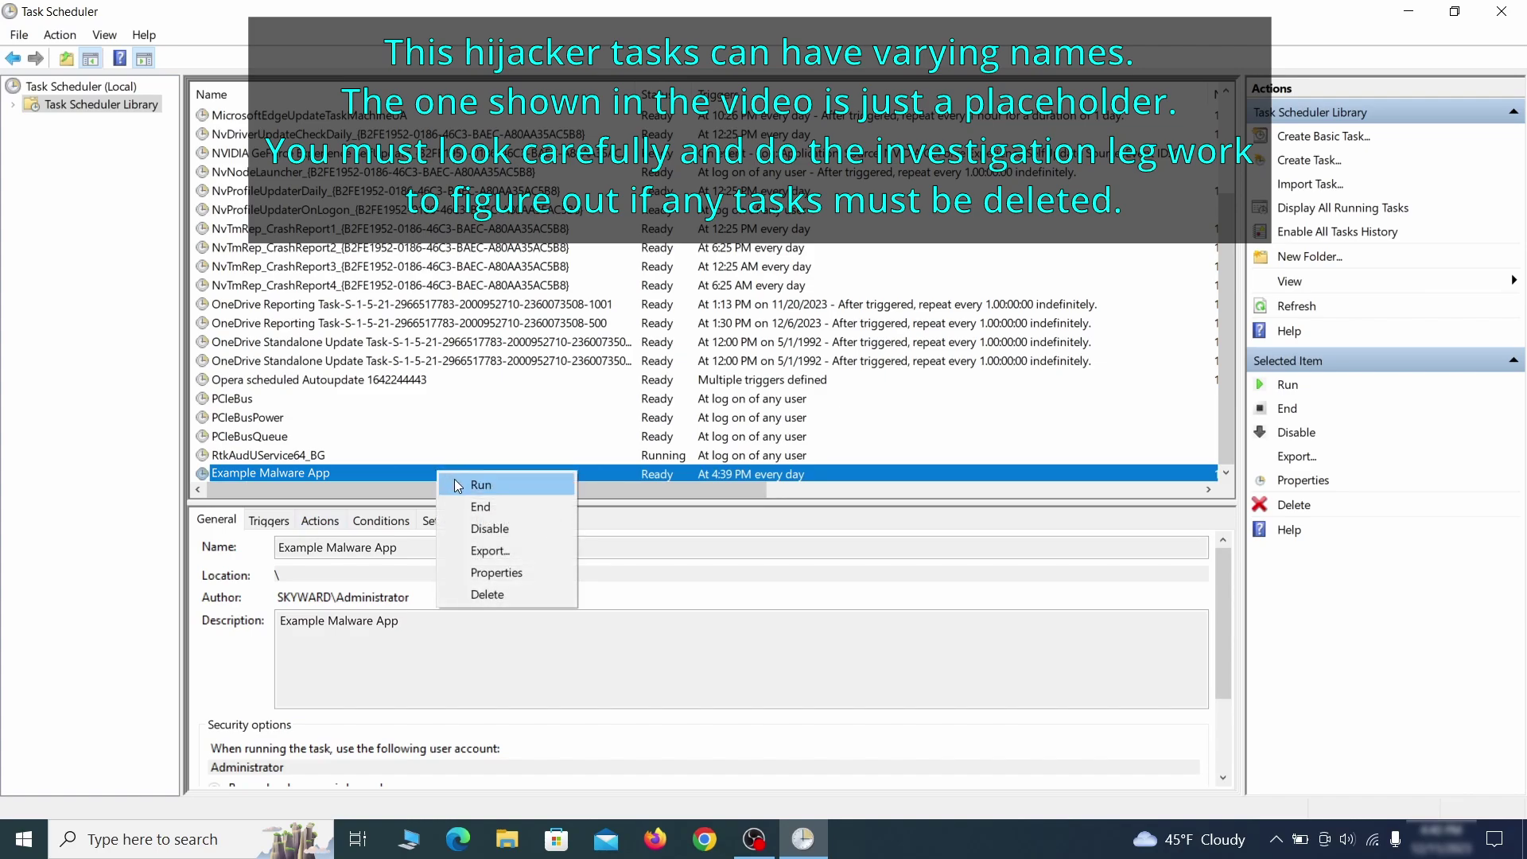
left_click(503, 579)
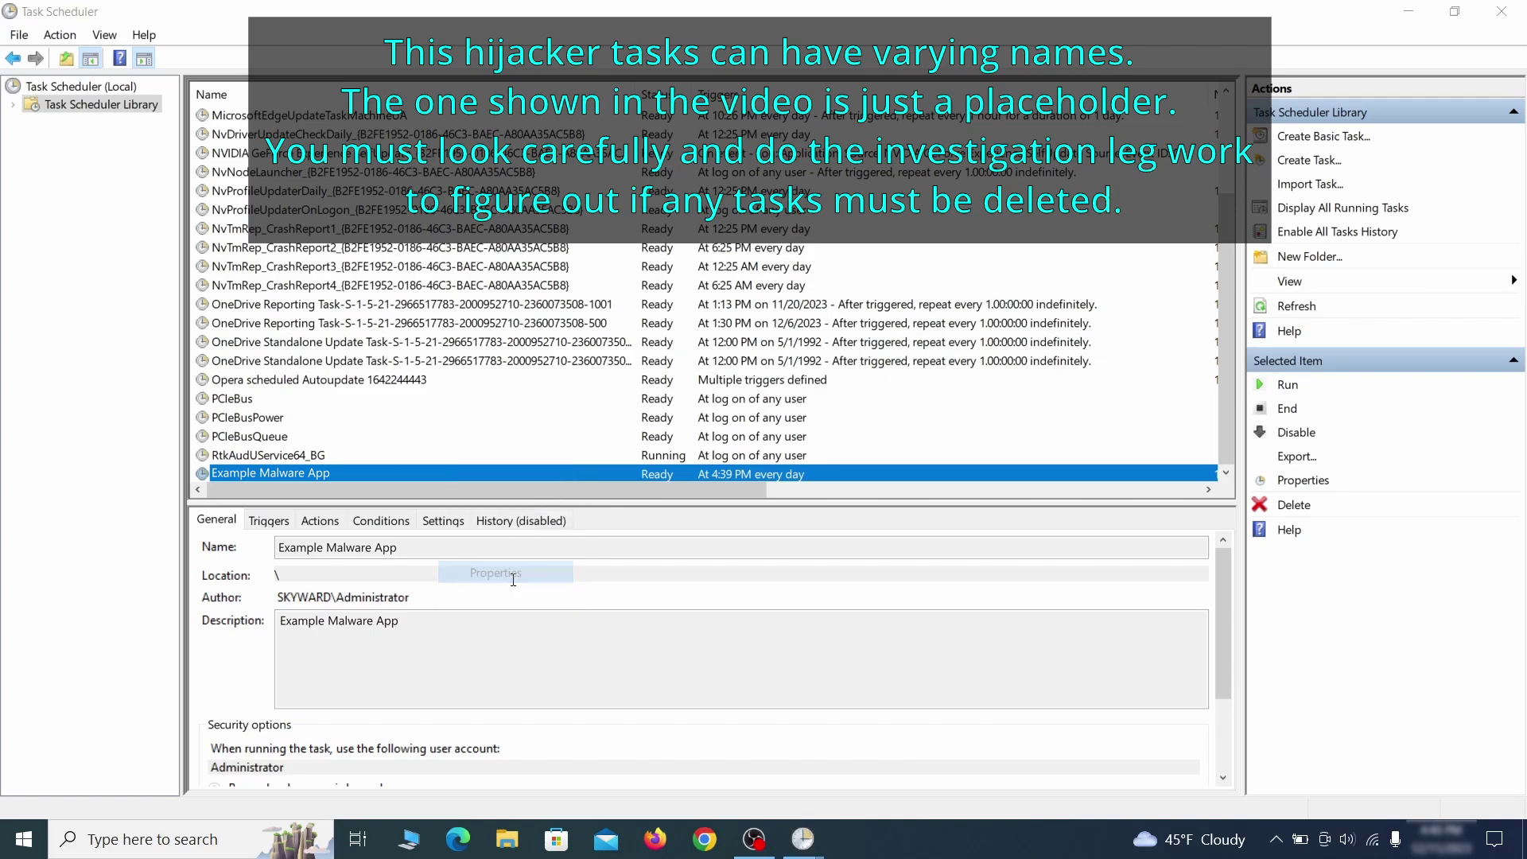
left_click(177, 131)
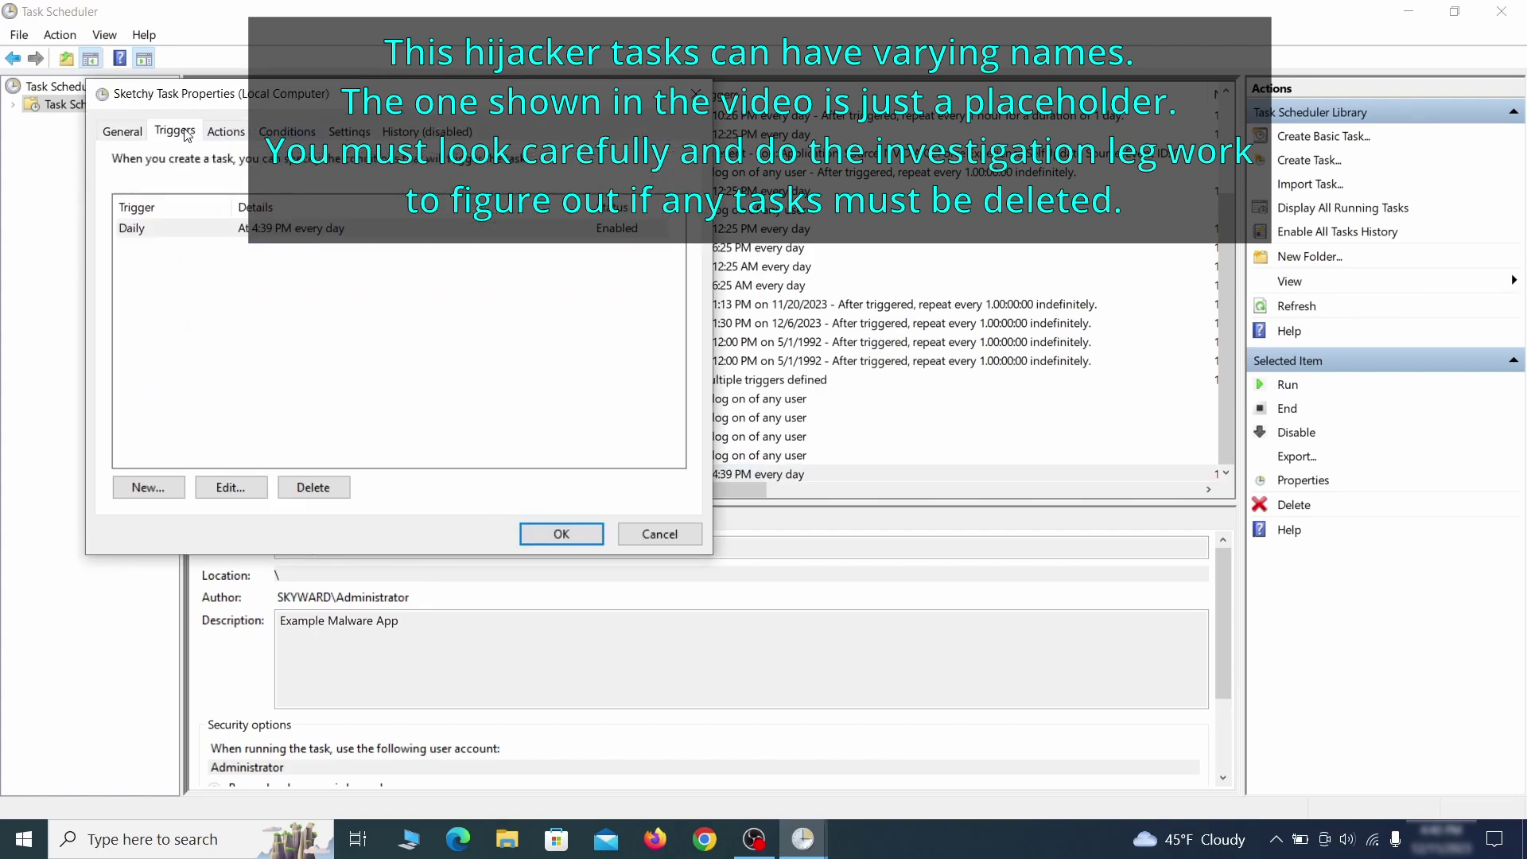
left_click(231, 133)
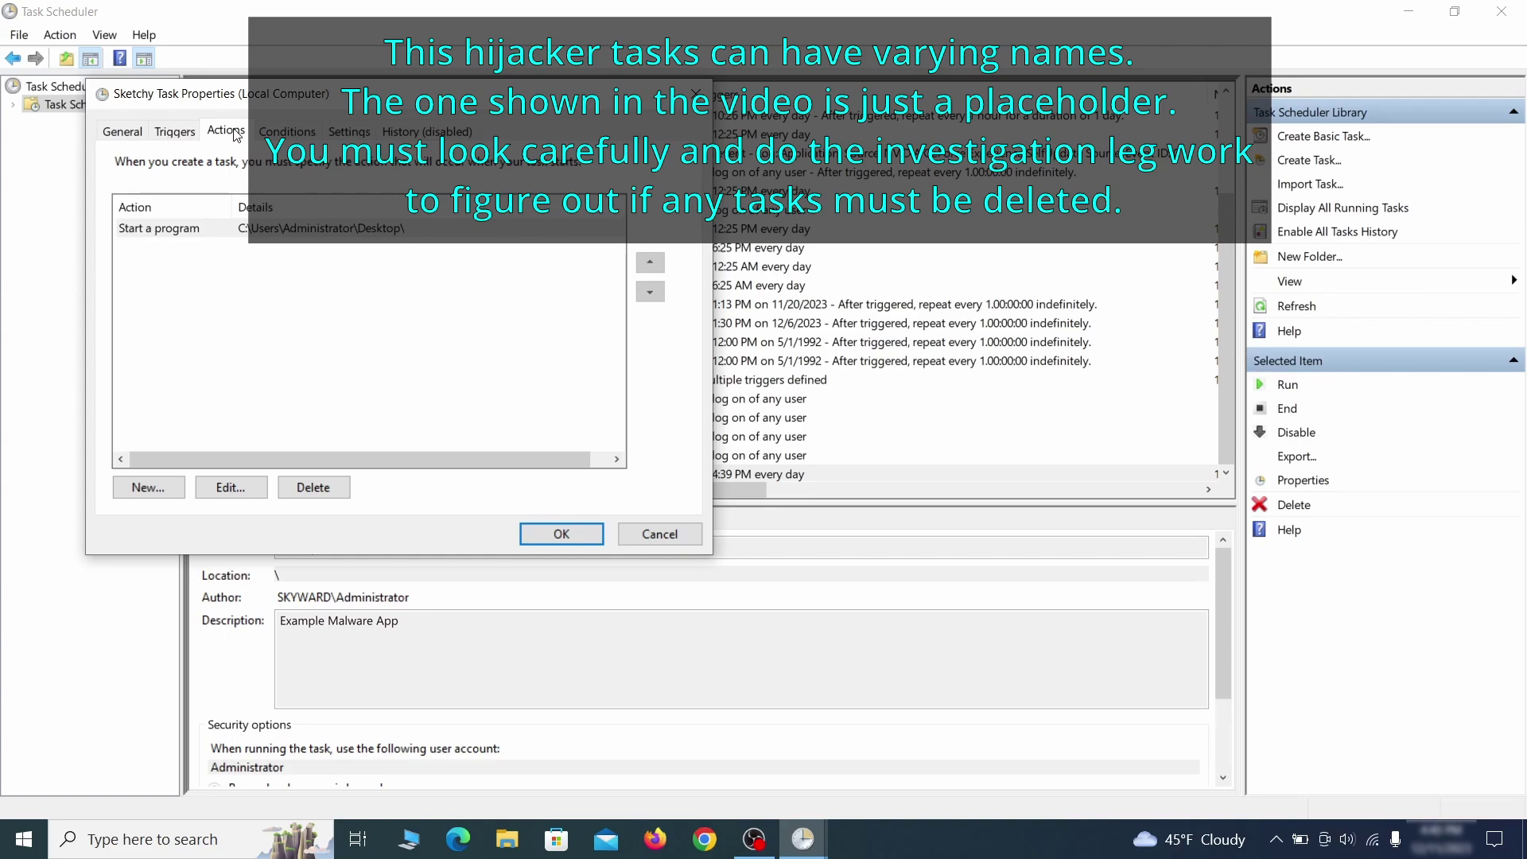
Delete the Example Malware App task from the Task Scheduler Library
right_click(490, 472)
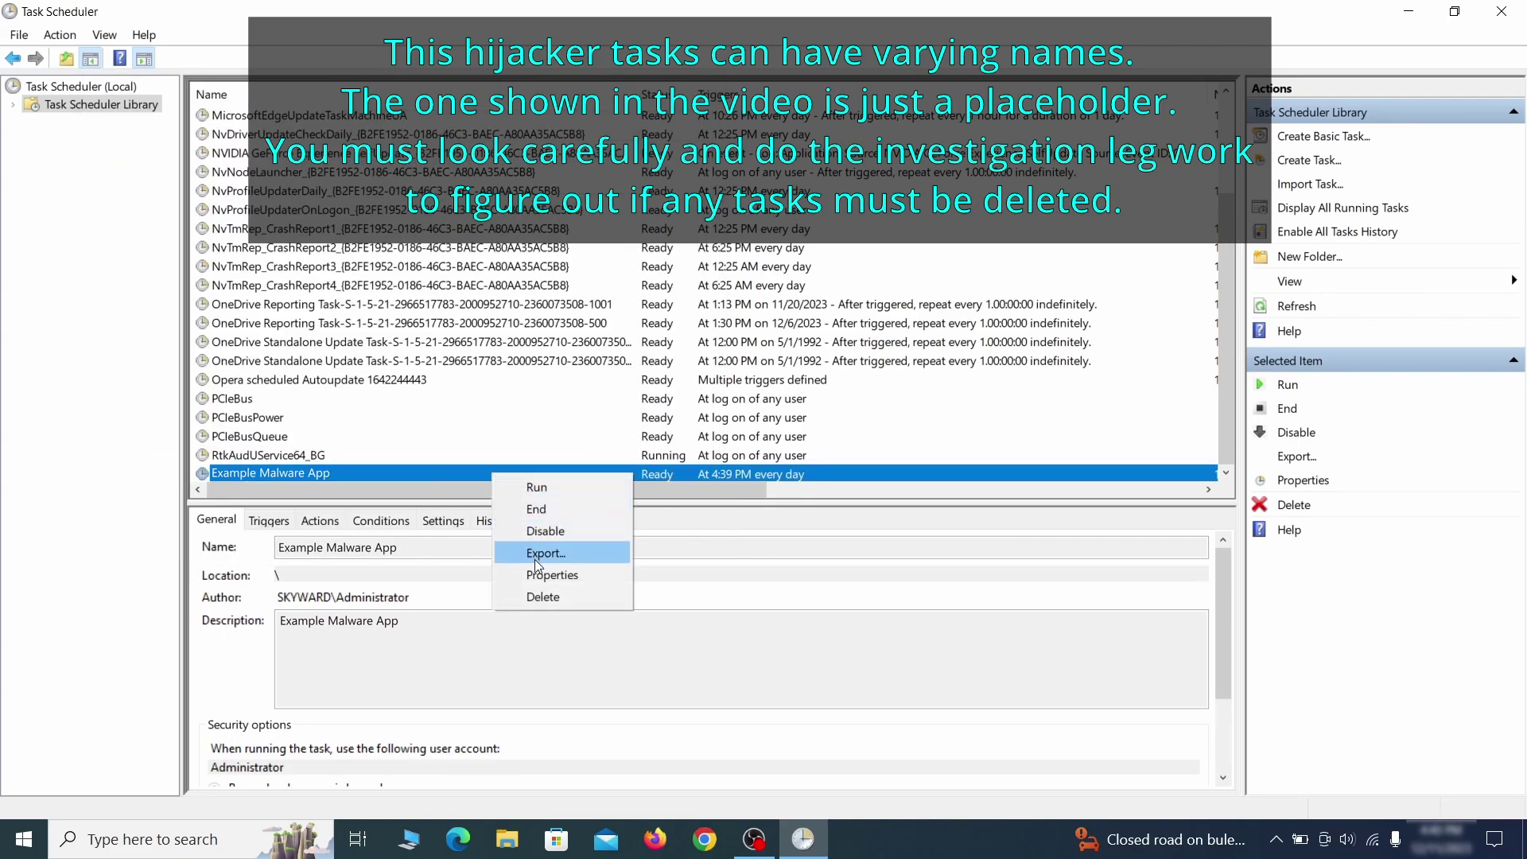
left_click(543, 596)
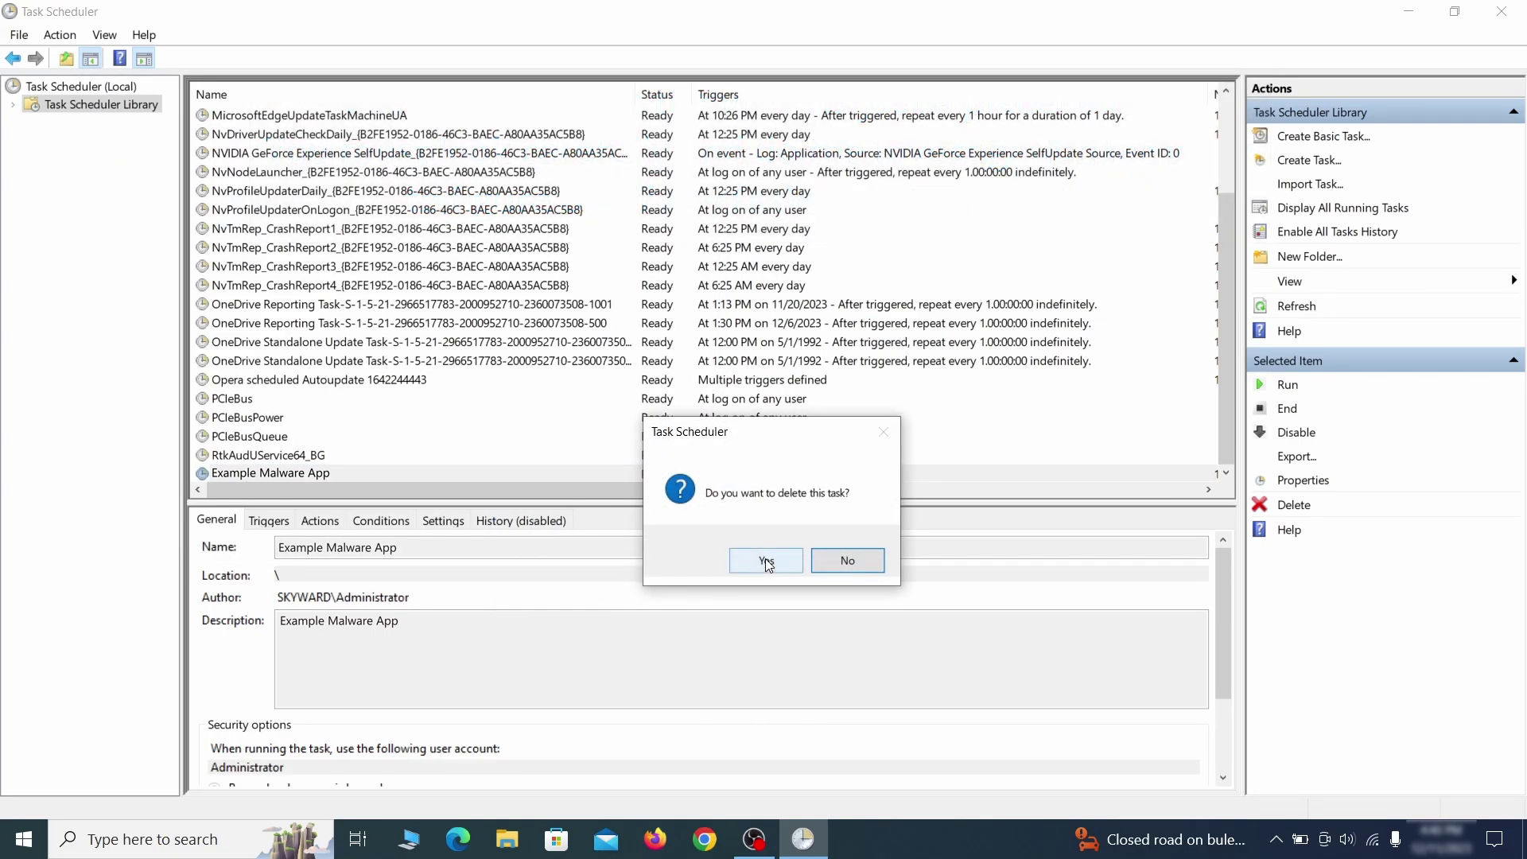
left_click(766, 560)
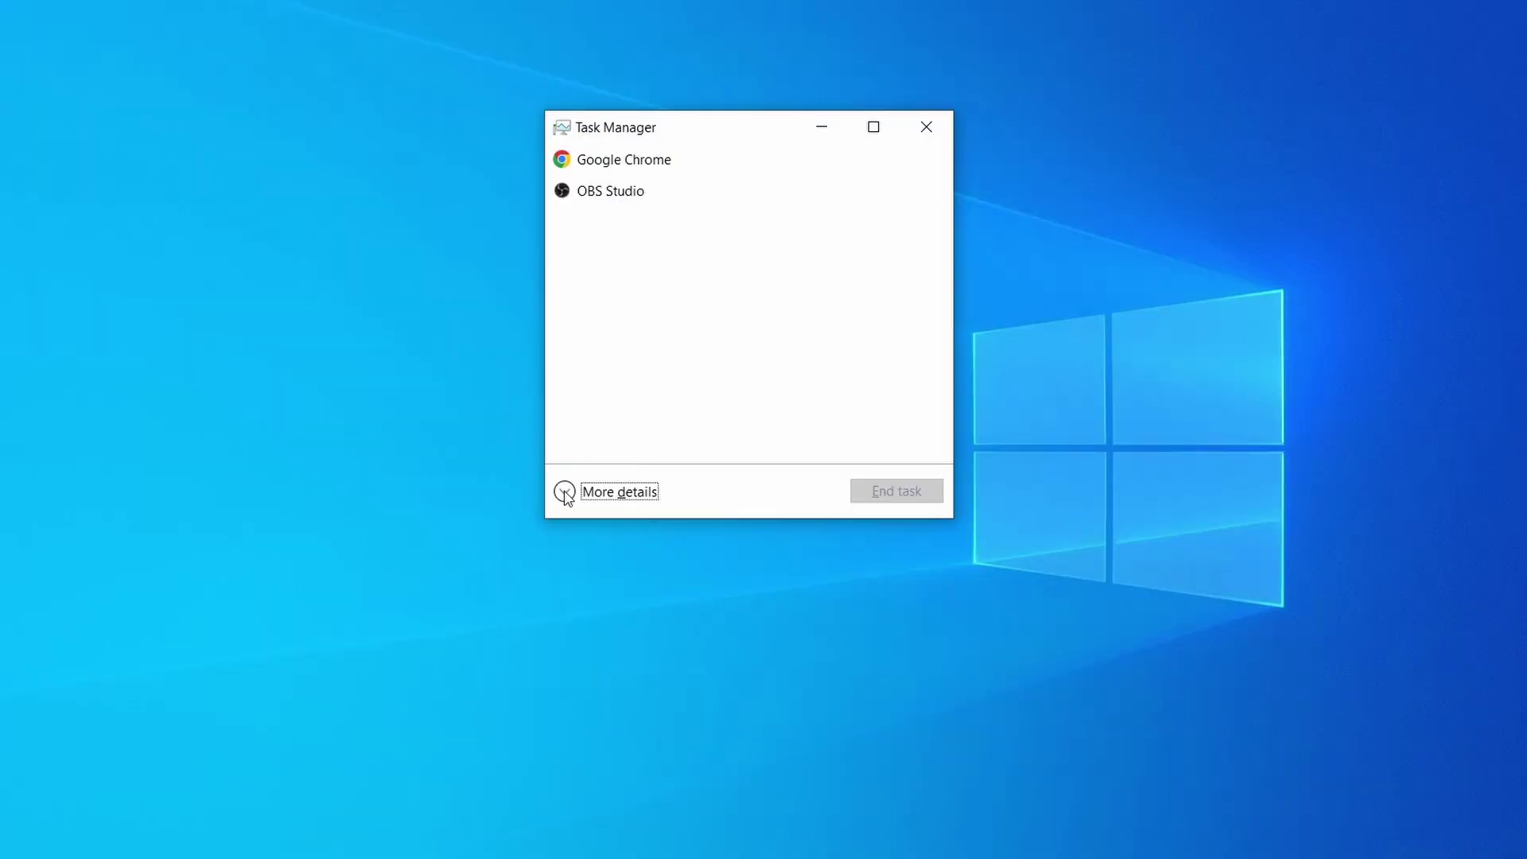
Expand Task Manager to its detailed view and sort the processes by CPU and by memory usage
left_click(566, 493)
left_click(750, 181)
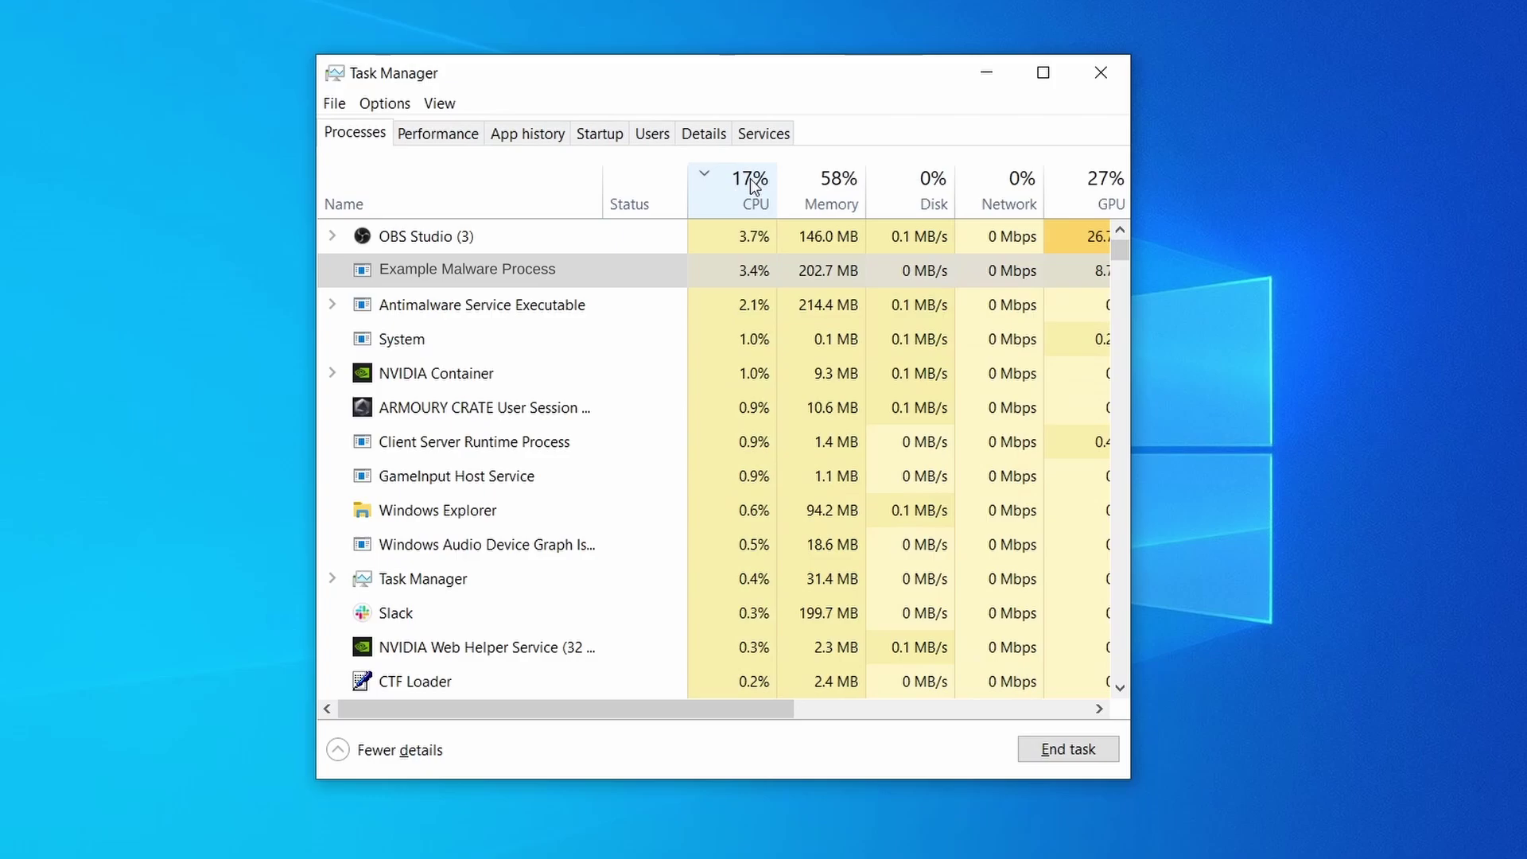
left_click(831, 187)
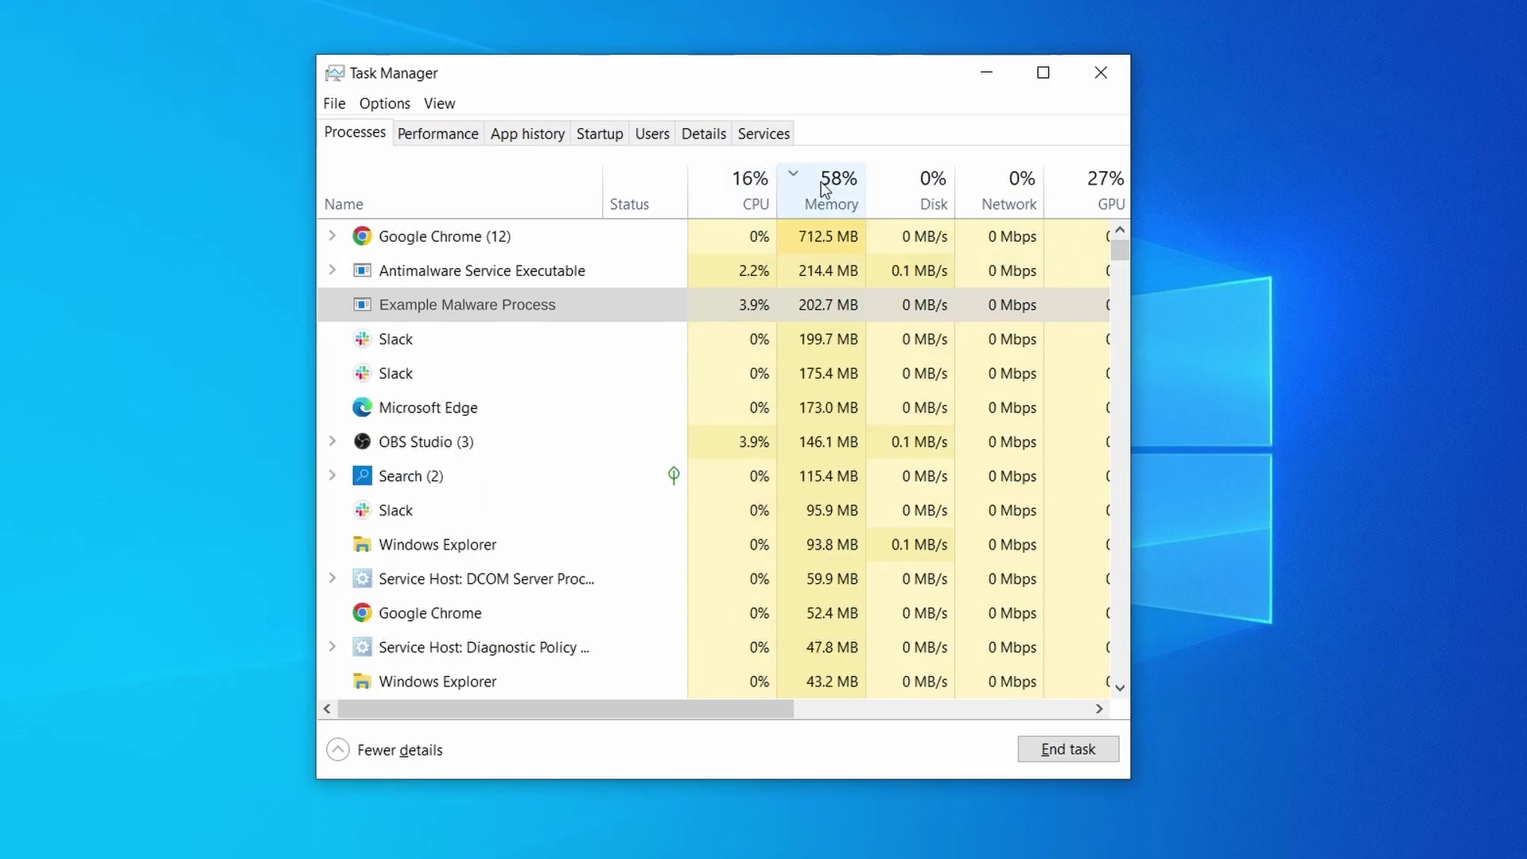
Open the file location of Example Malware Process and delete all files in that folder
right_click(729, 304)
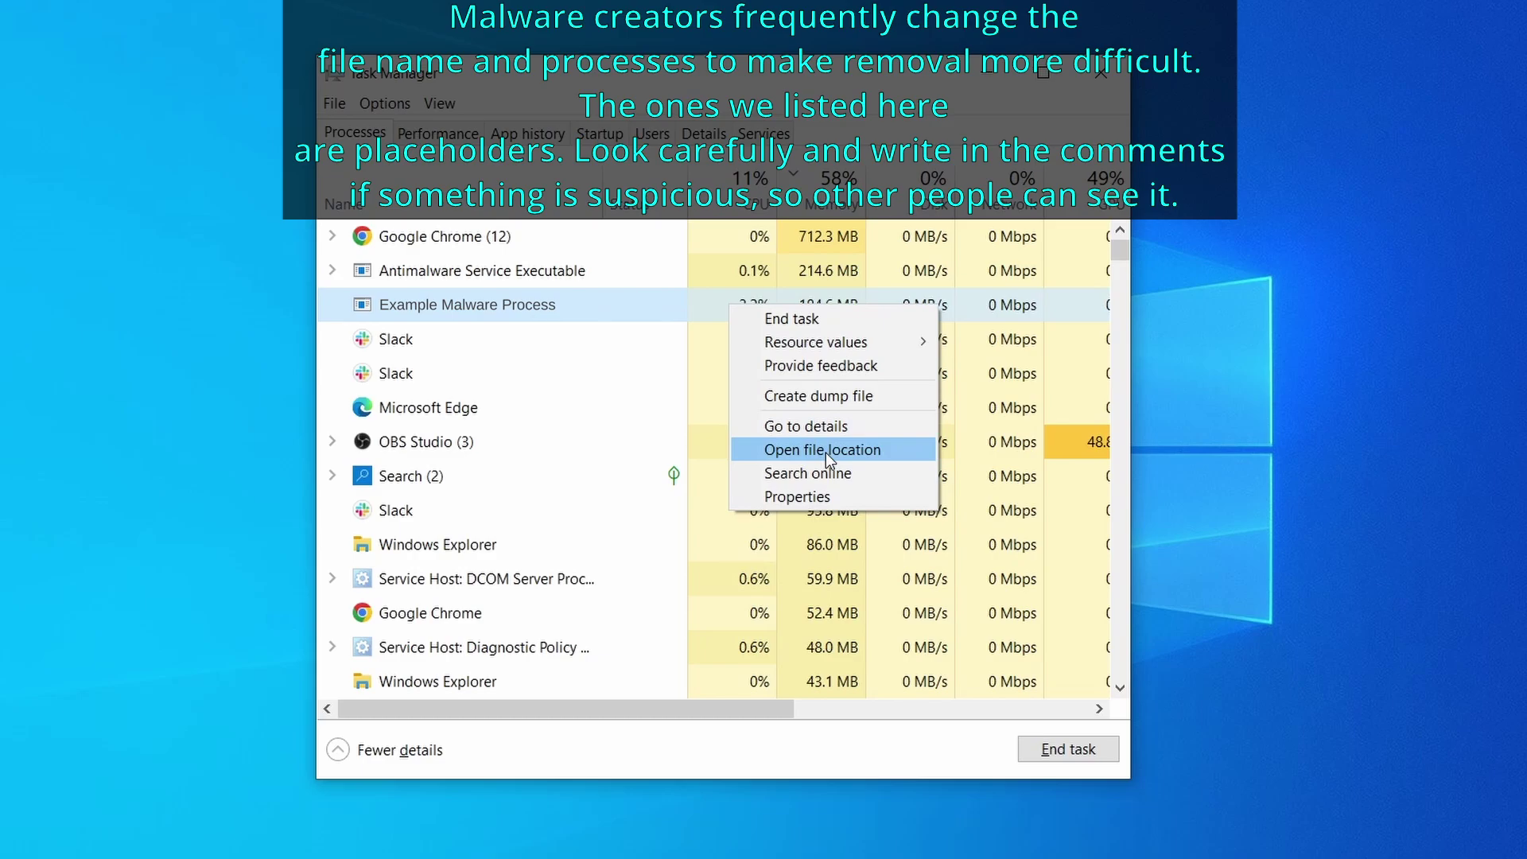
left_click(825, 452)
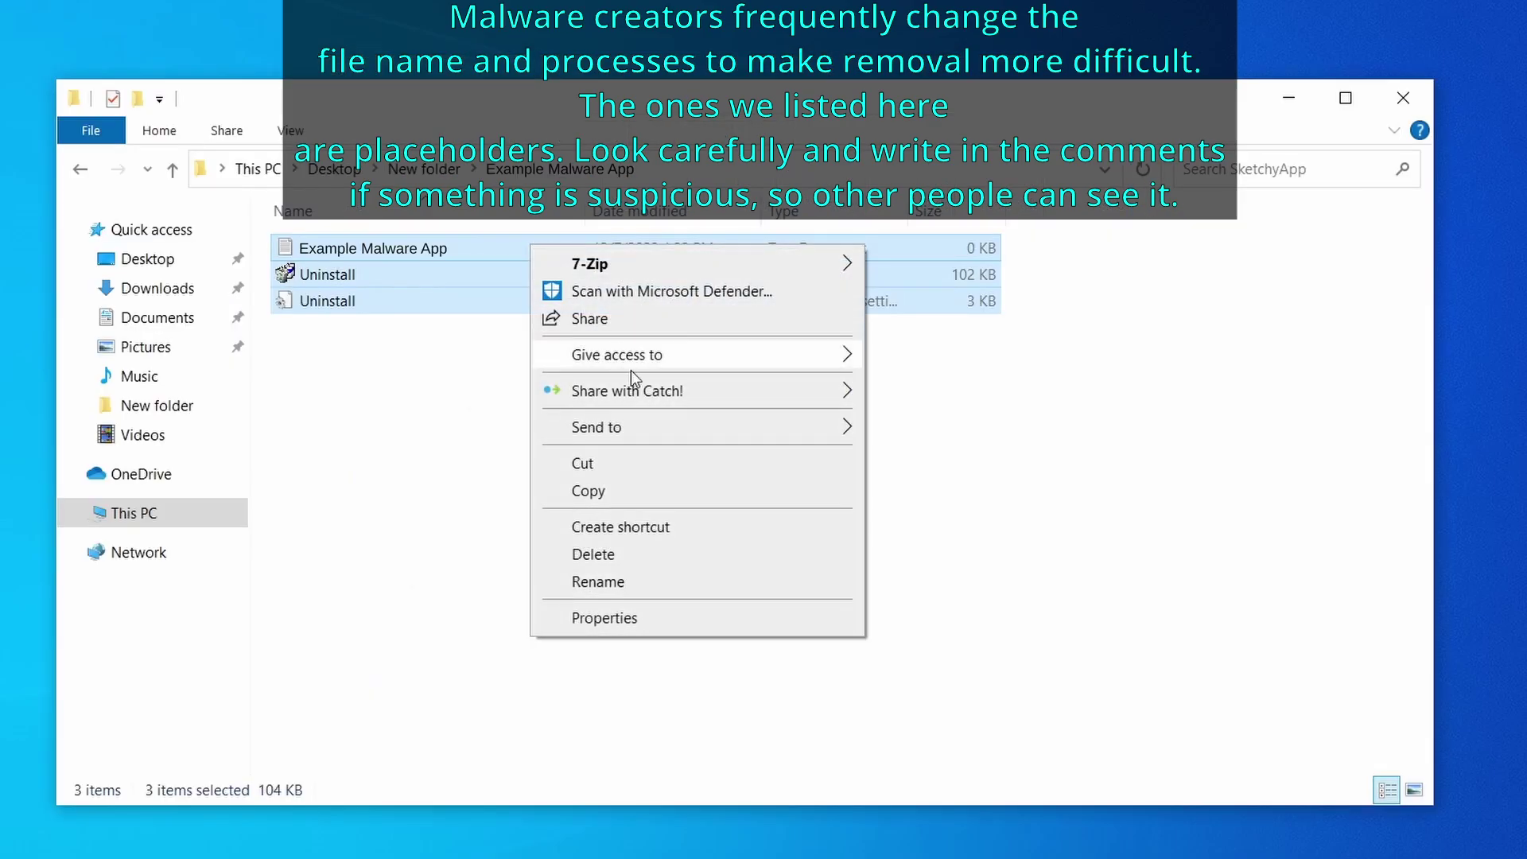
left_click(660, 550)
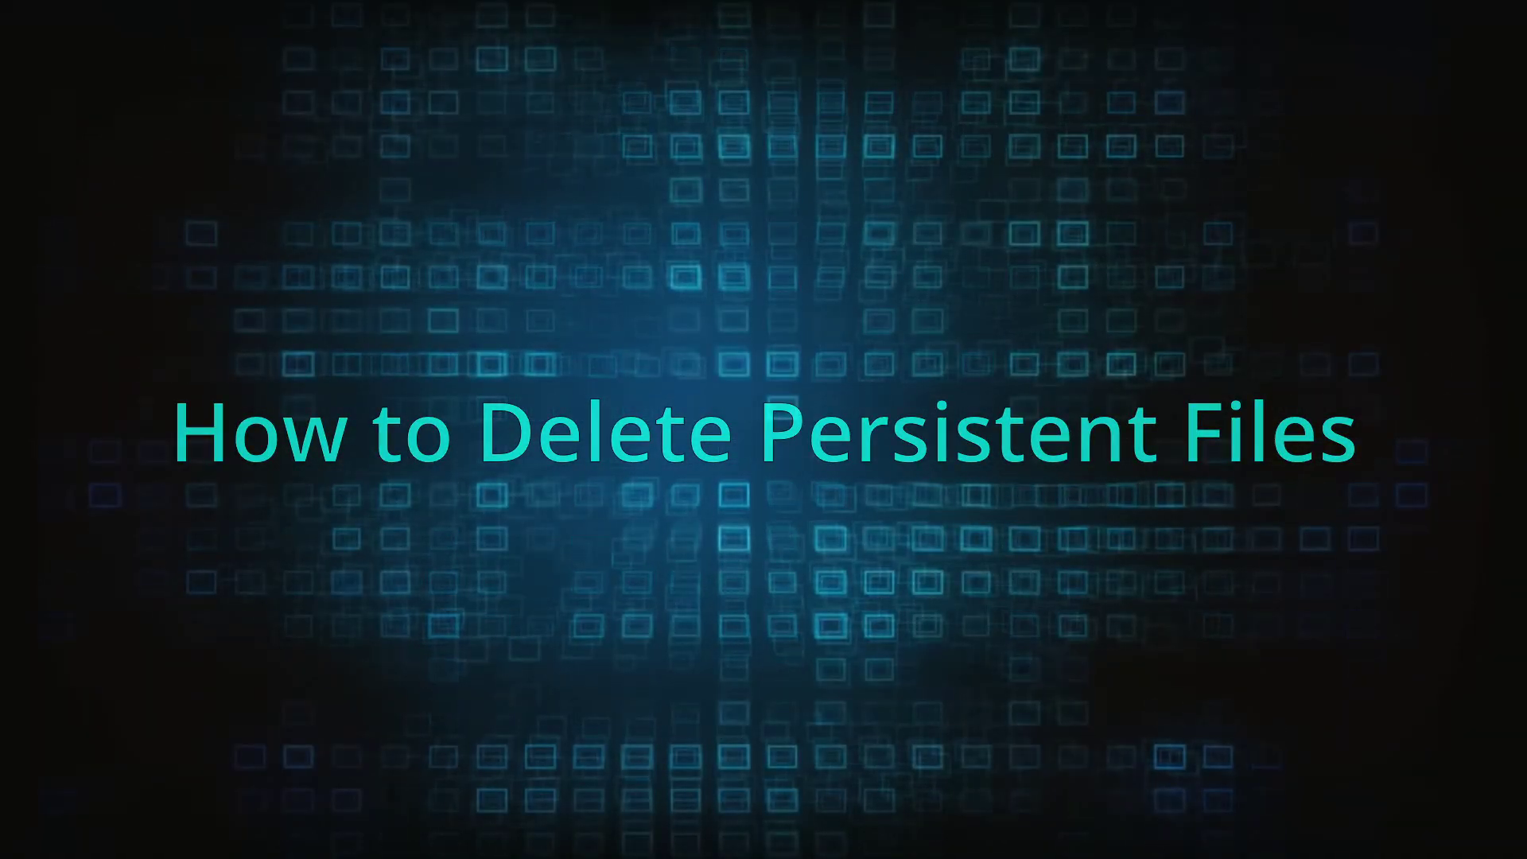
Try to delete EXAMPLE_MALWARE_FOLDER from Program Files in File Explorer
right_click(647, 364)
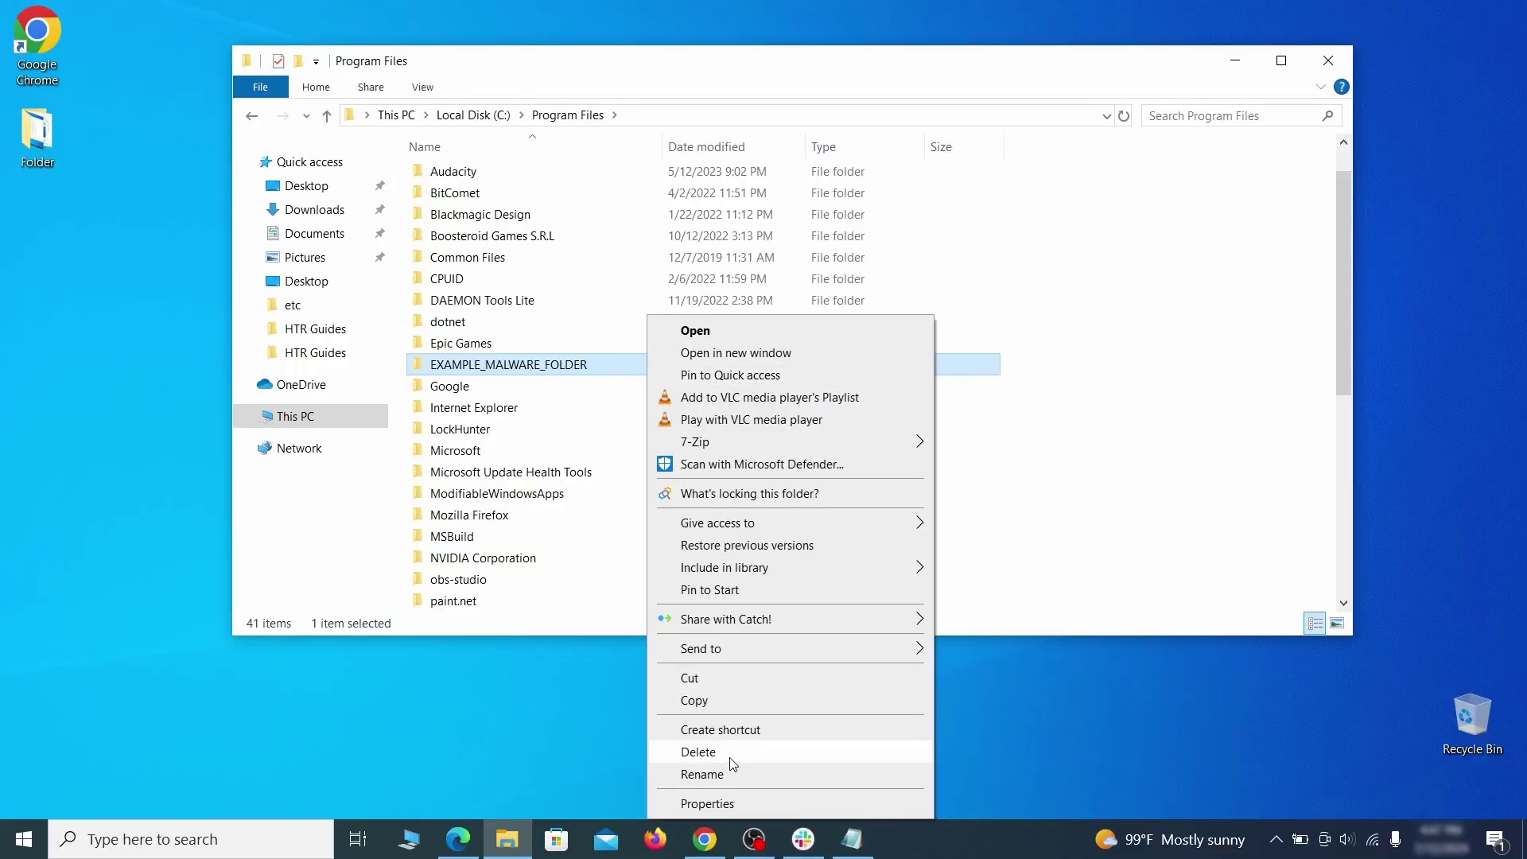
left_click(731, 755)
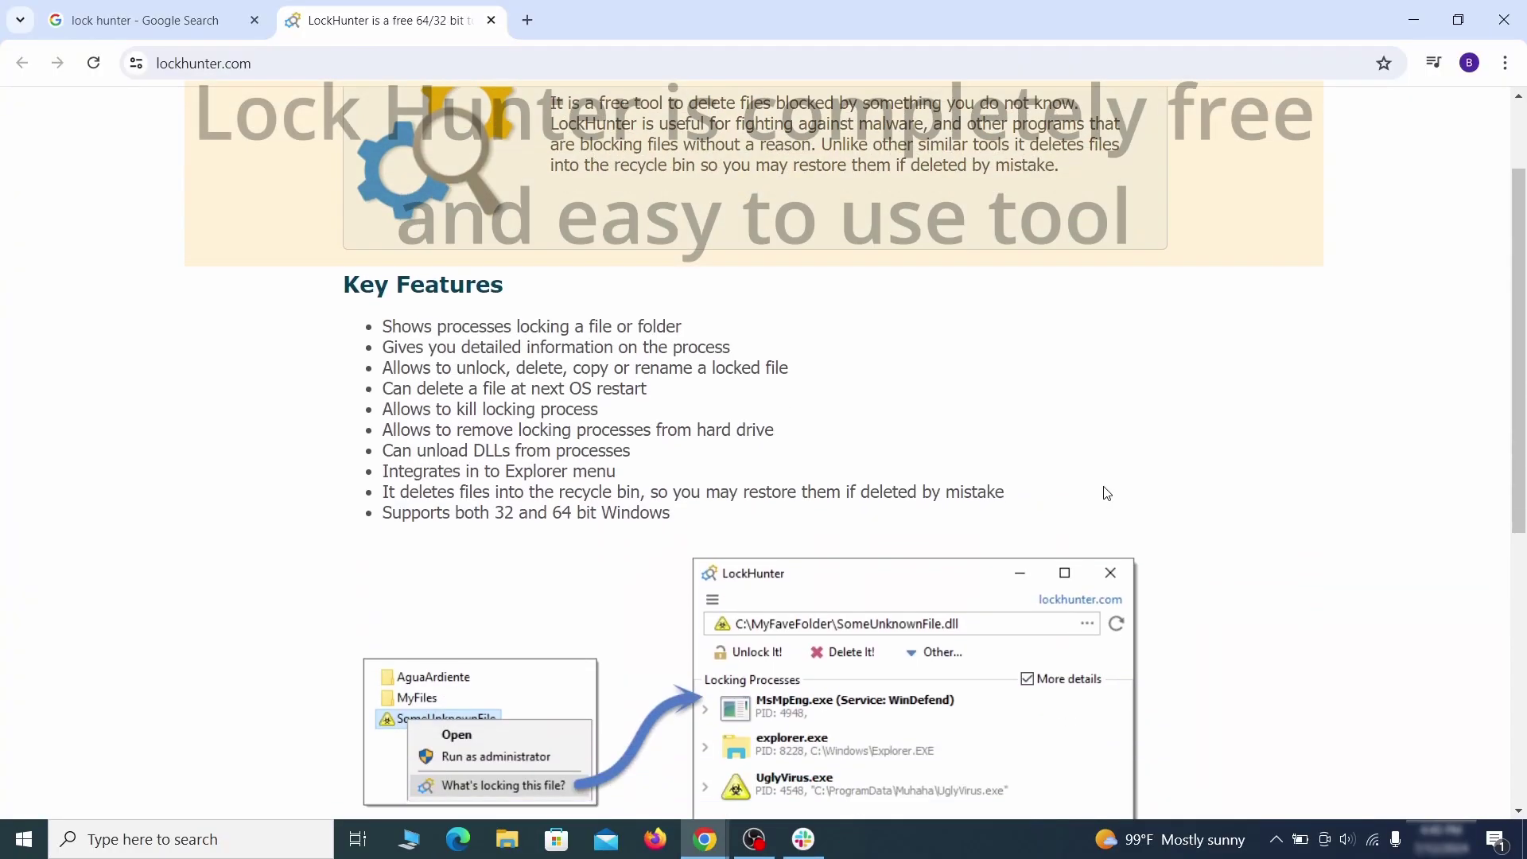
Download the LockHunter installer from lockhunter.com in Chrome
scroll(1106, 493, "down", 5)
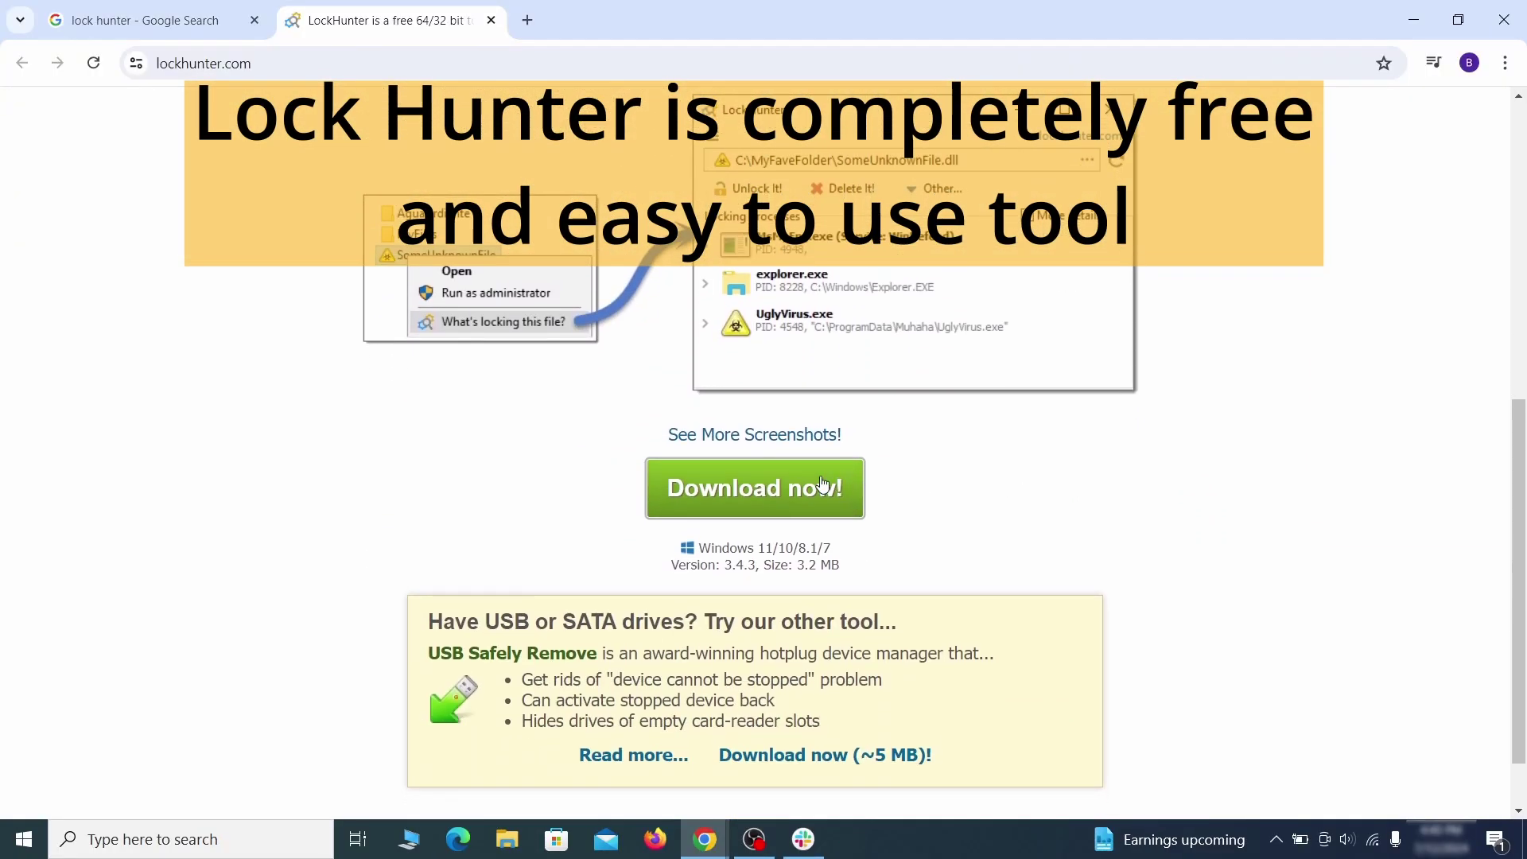
left_click(819, 485)
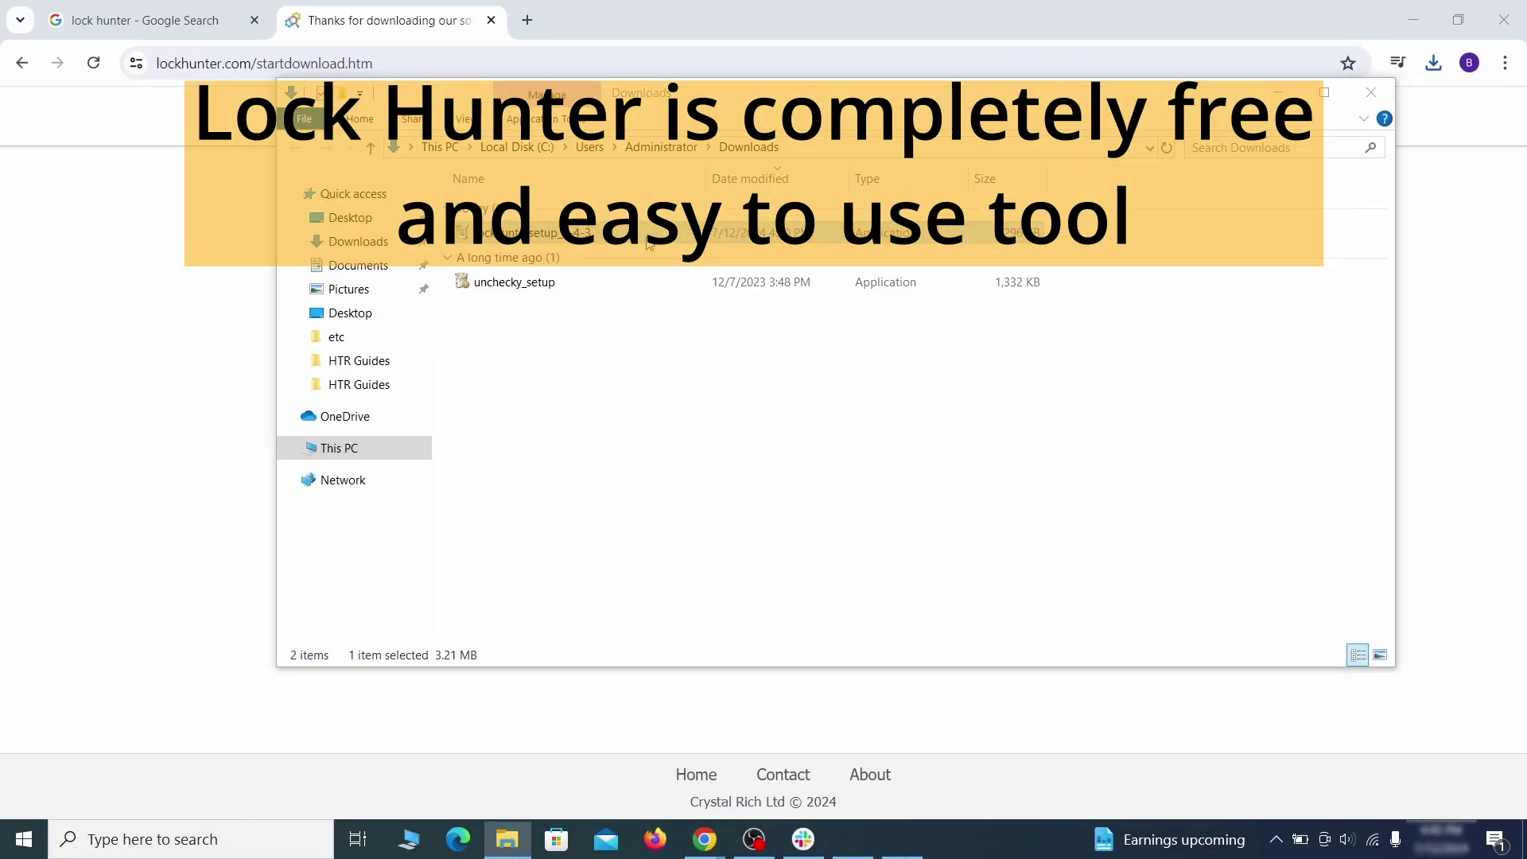
Install LockHunter from the downloaded setup file and delete the locked EXAMPLE_MALWARE_FOLDER in Program Files with it
double_click(648, 243)
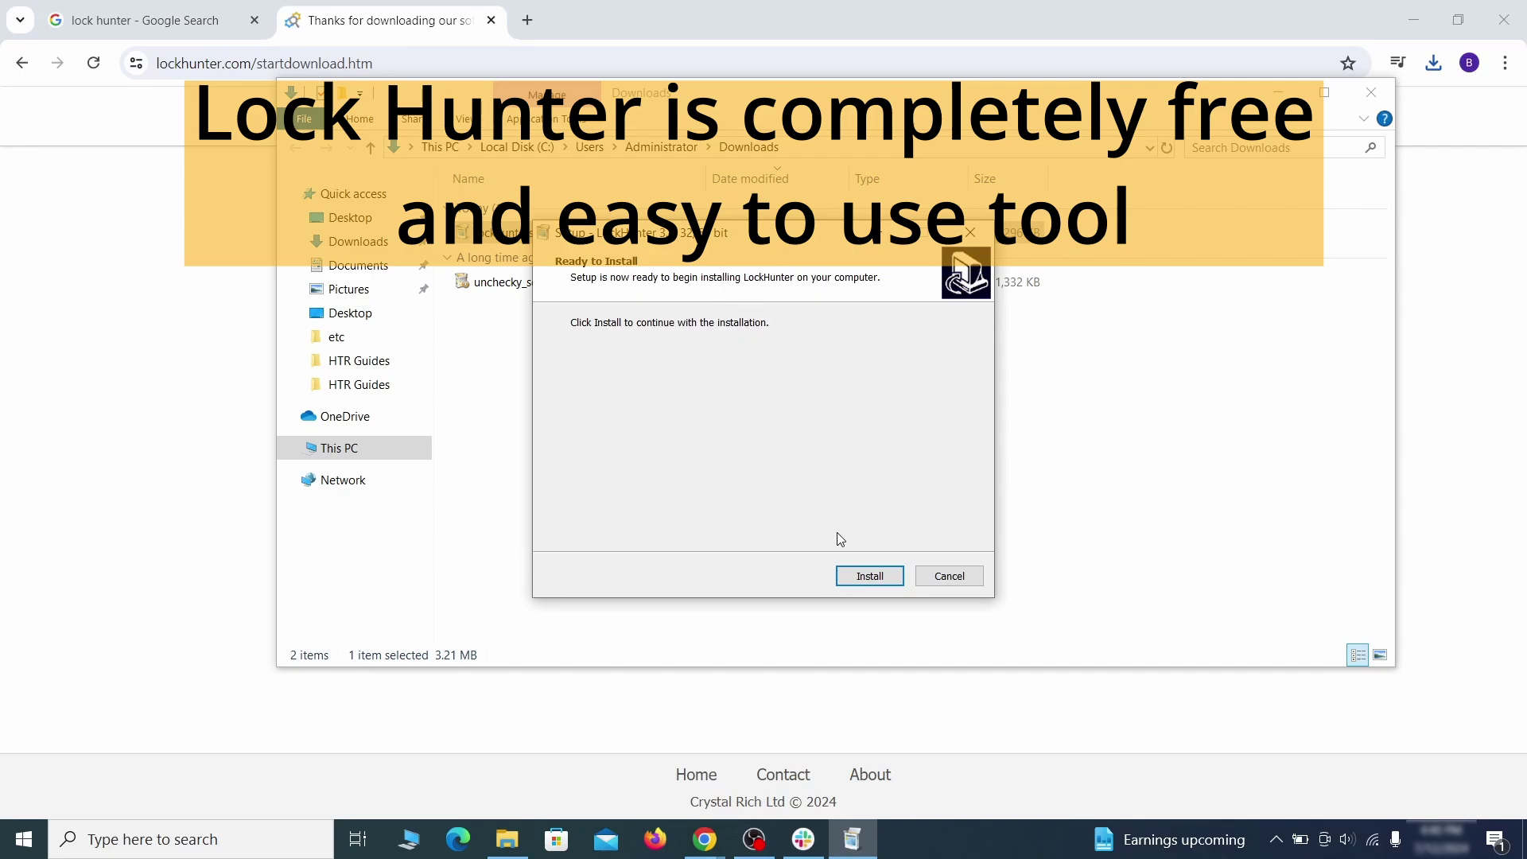
left_click(869, 576)
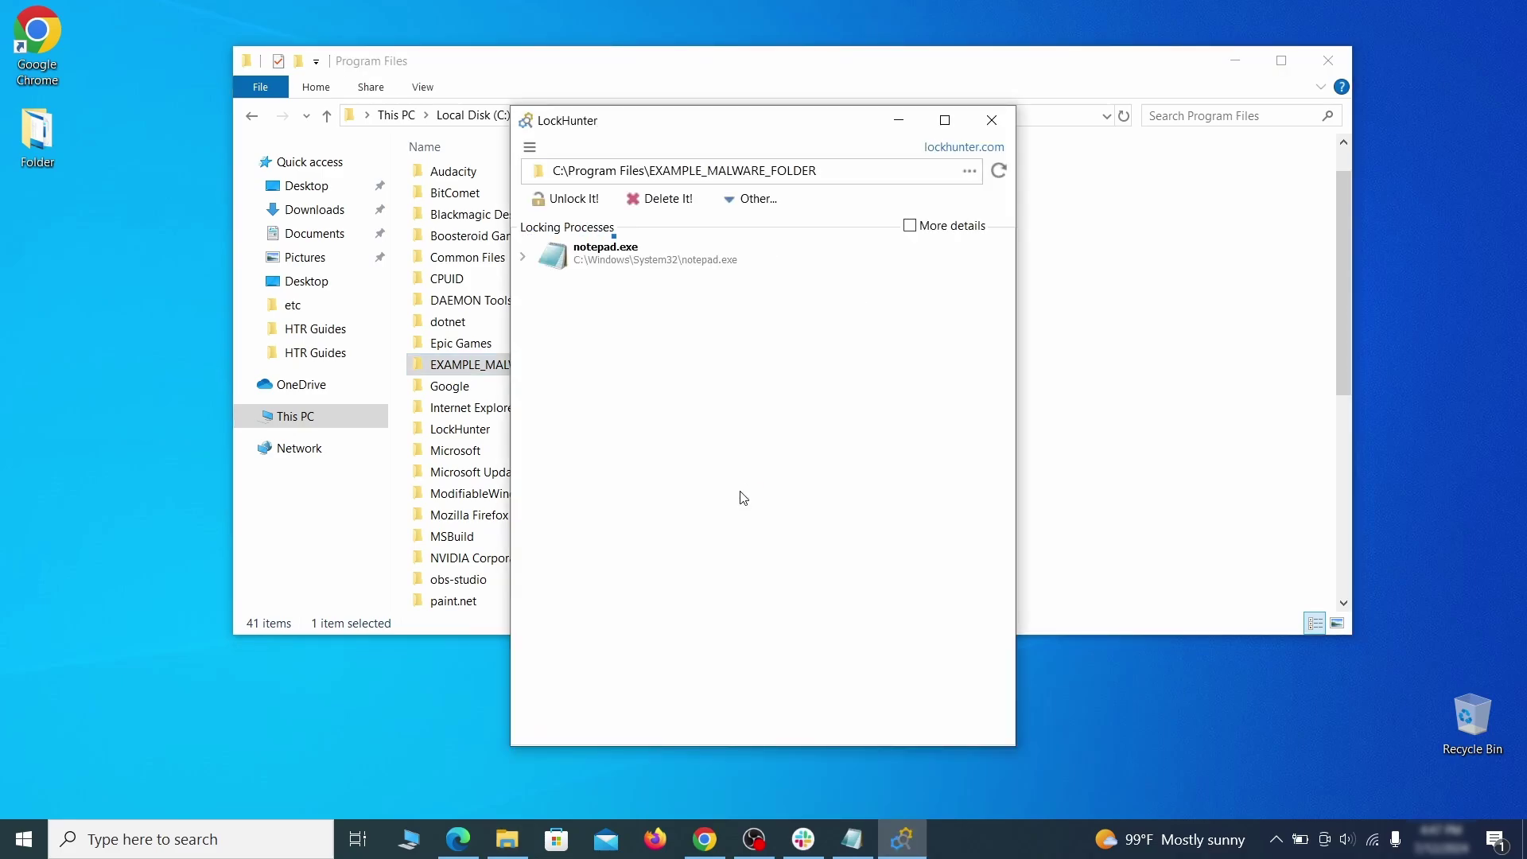
left_click(681, 202)
left_click(840, 496)
left_click(990, 121)
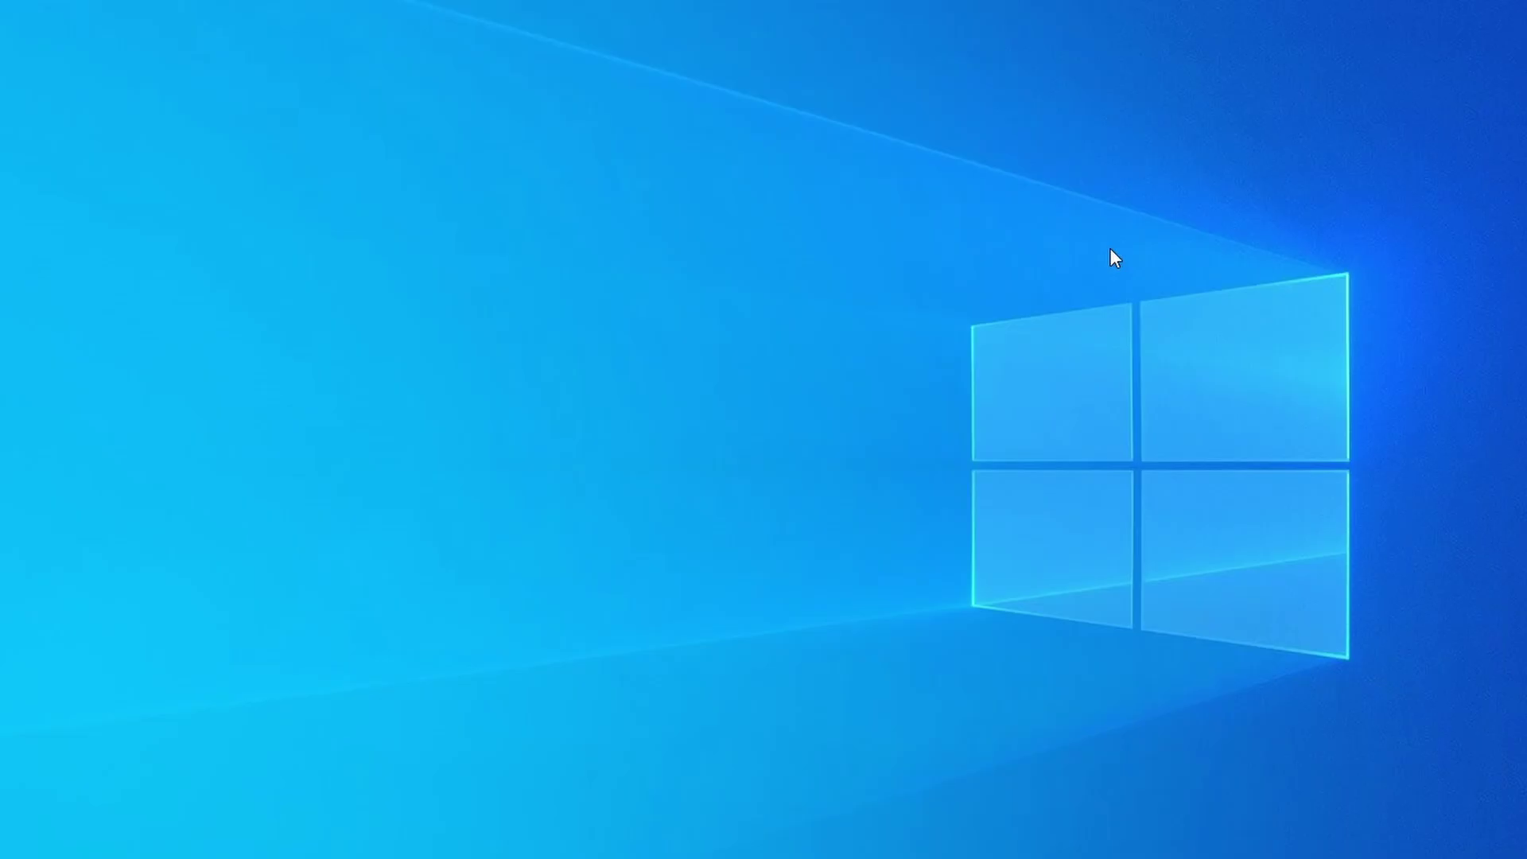
Reopen Task Manager and check the running processes again, sorted by CPU and by memory usage
key("ctrl+shift+Escape")
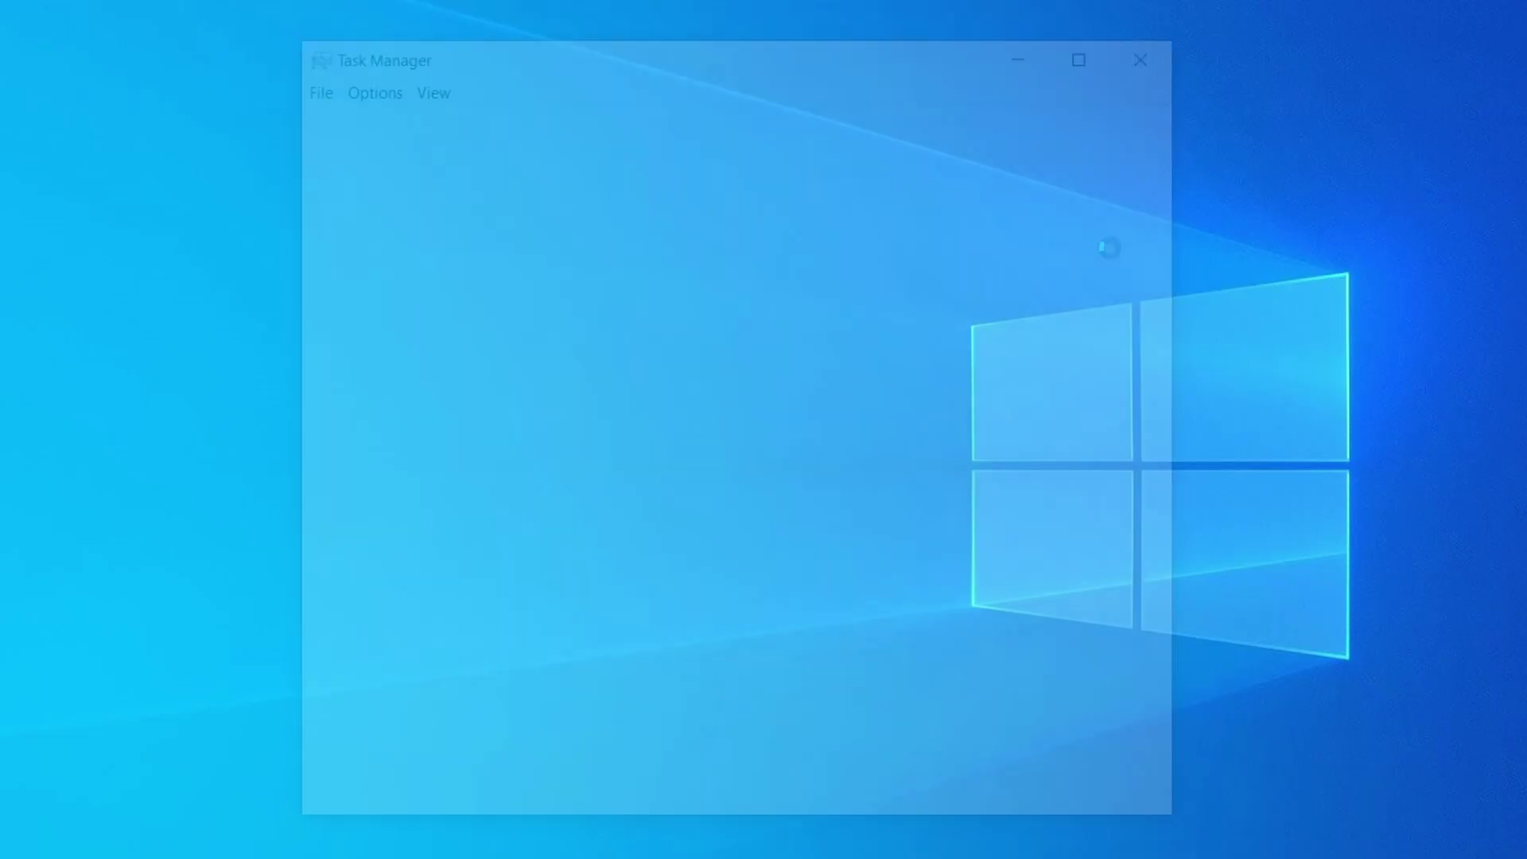
left_click(738, 188)
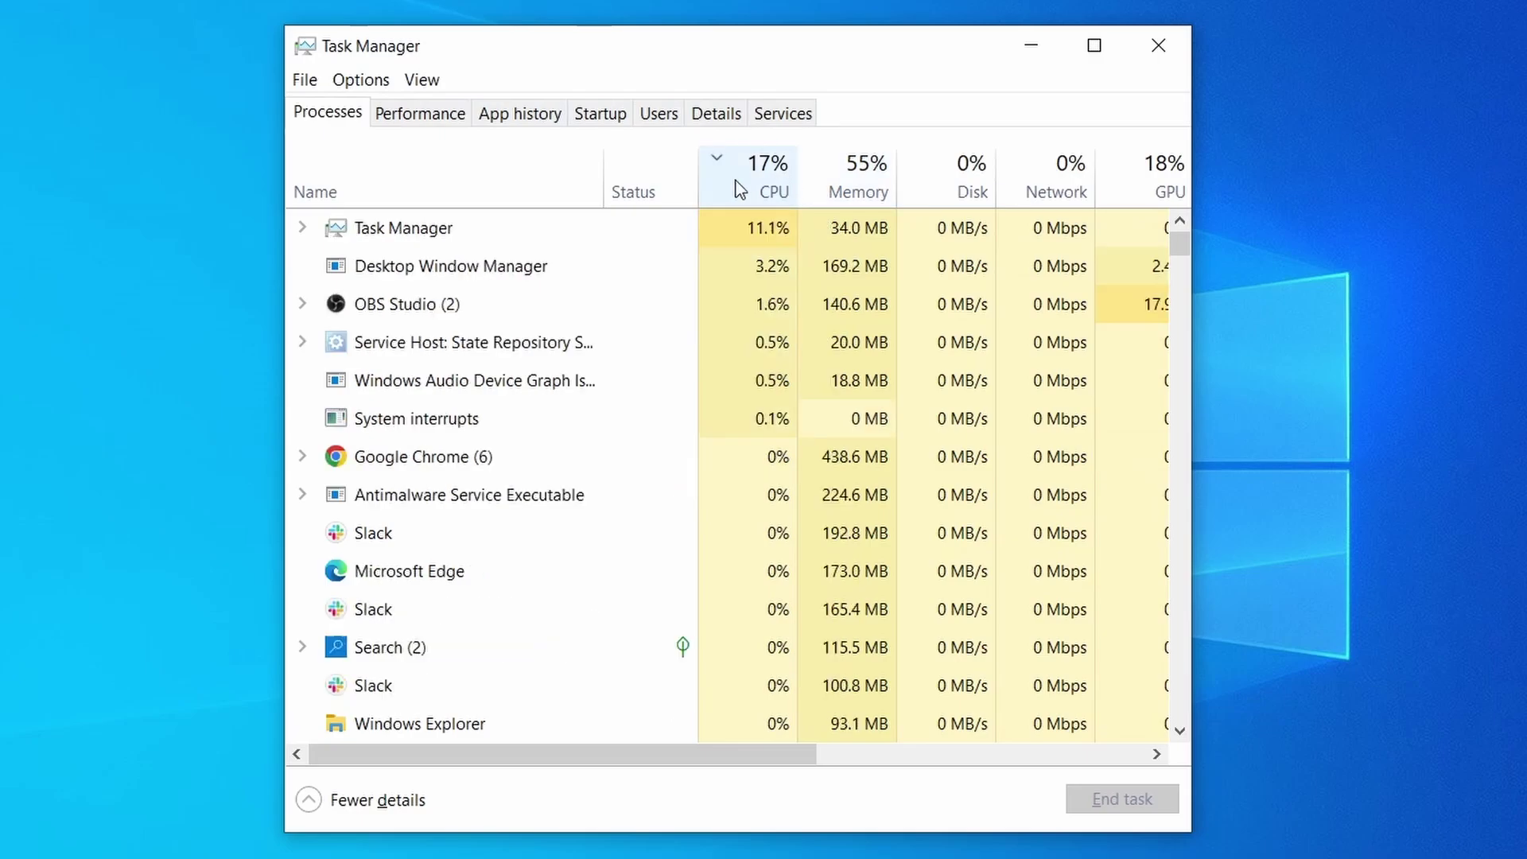
left_click(868, 173)
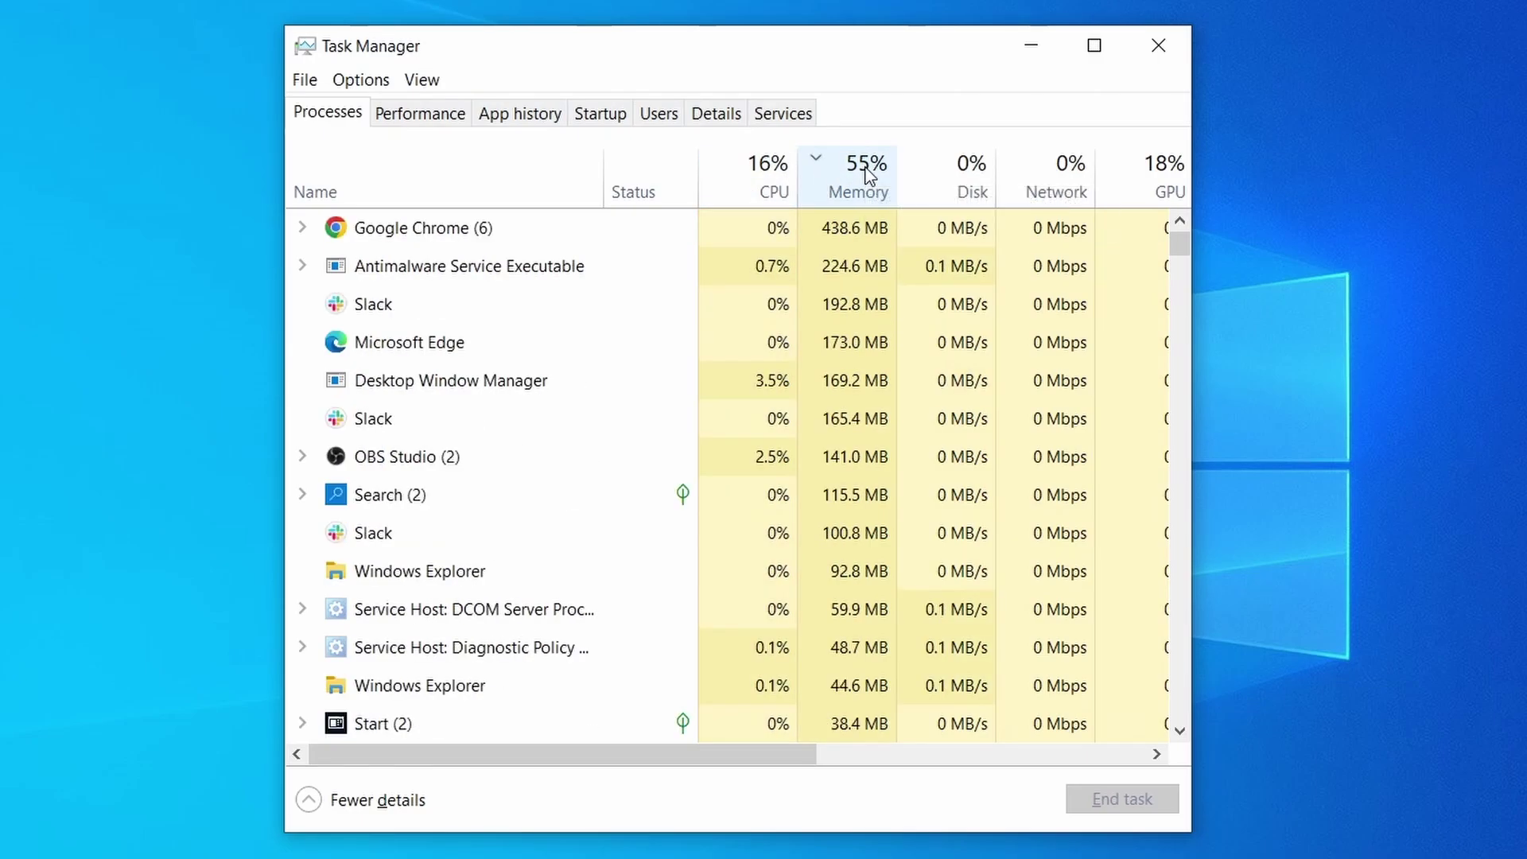
scroll(664, 536, "down", 2)
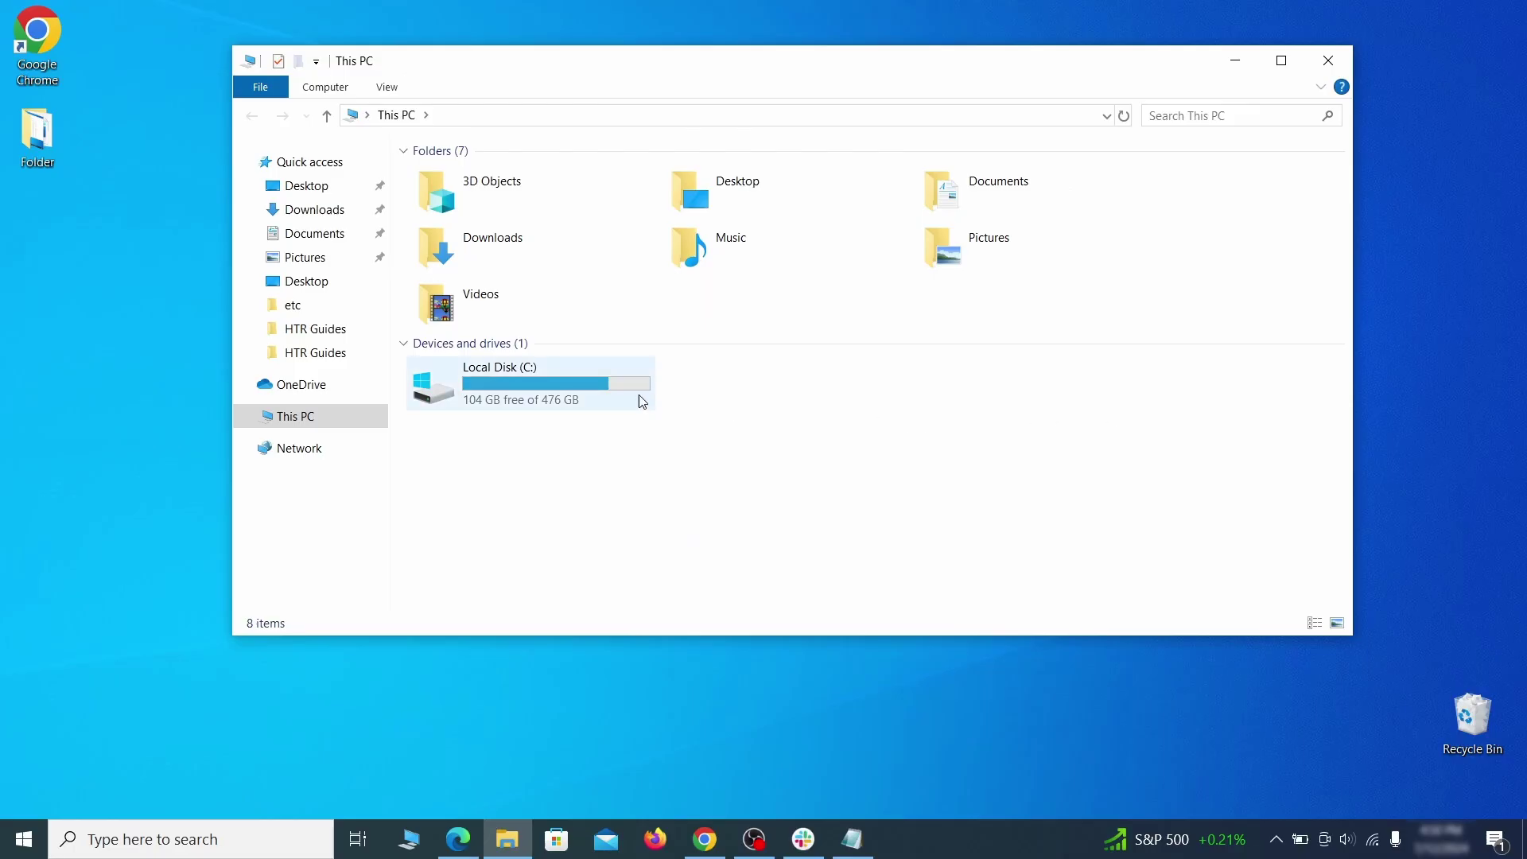
In File Explorer, open the AppData\Roaming folder of the personal account under Users on Local Disk (C:)
double_click(637, 400)
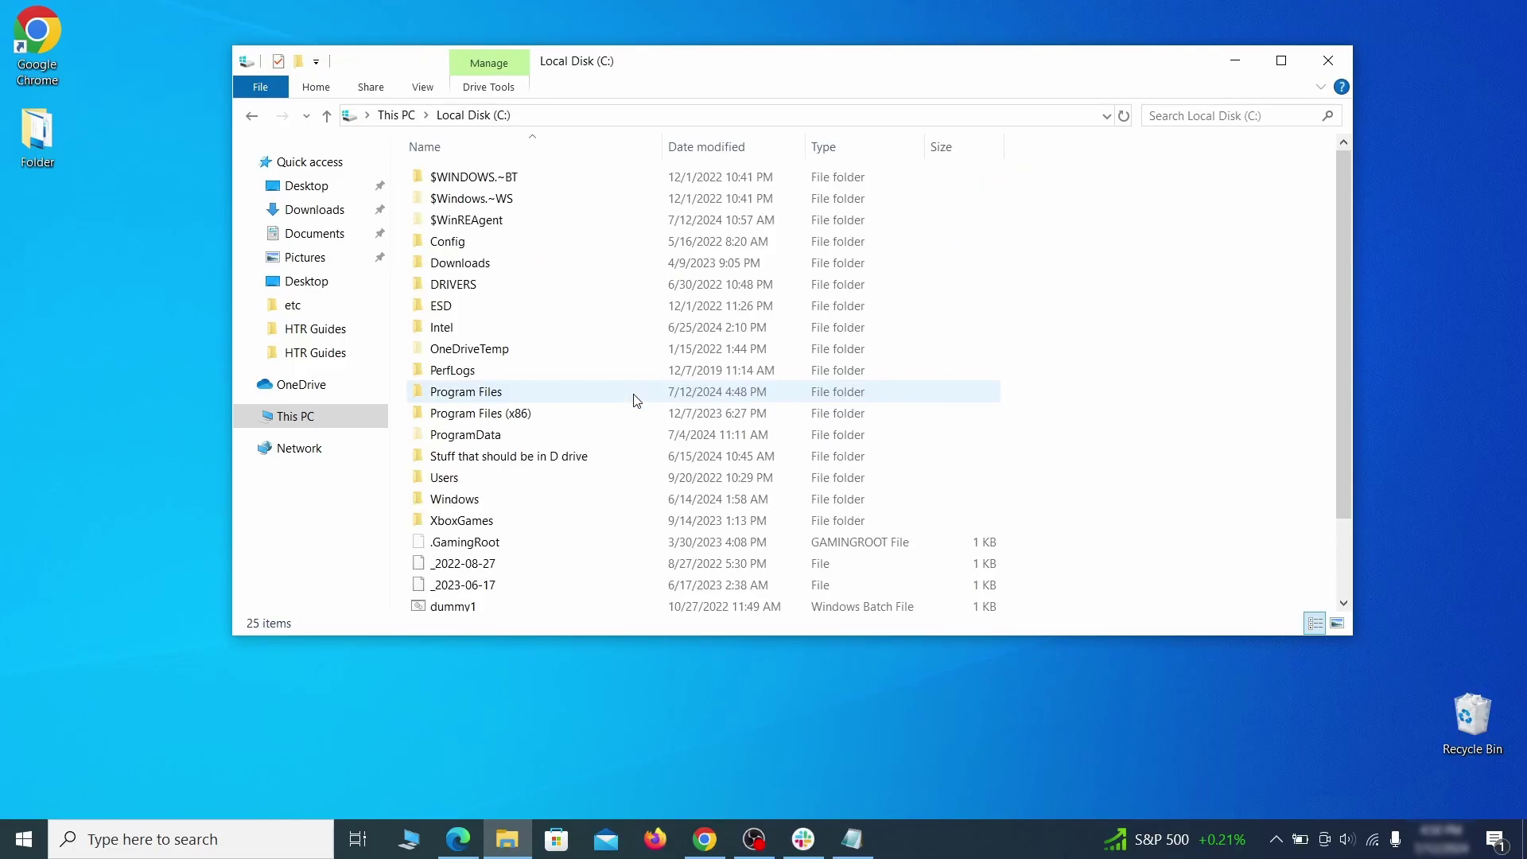
double_click(485, 479)
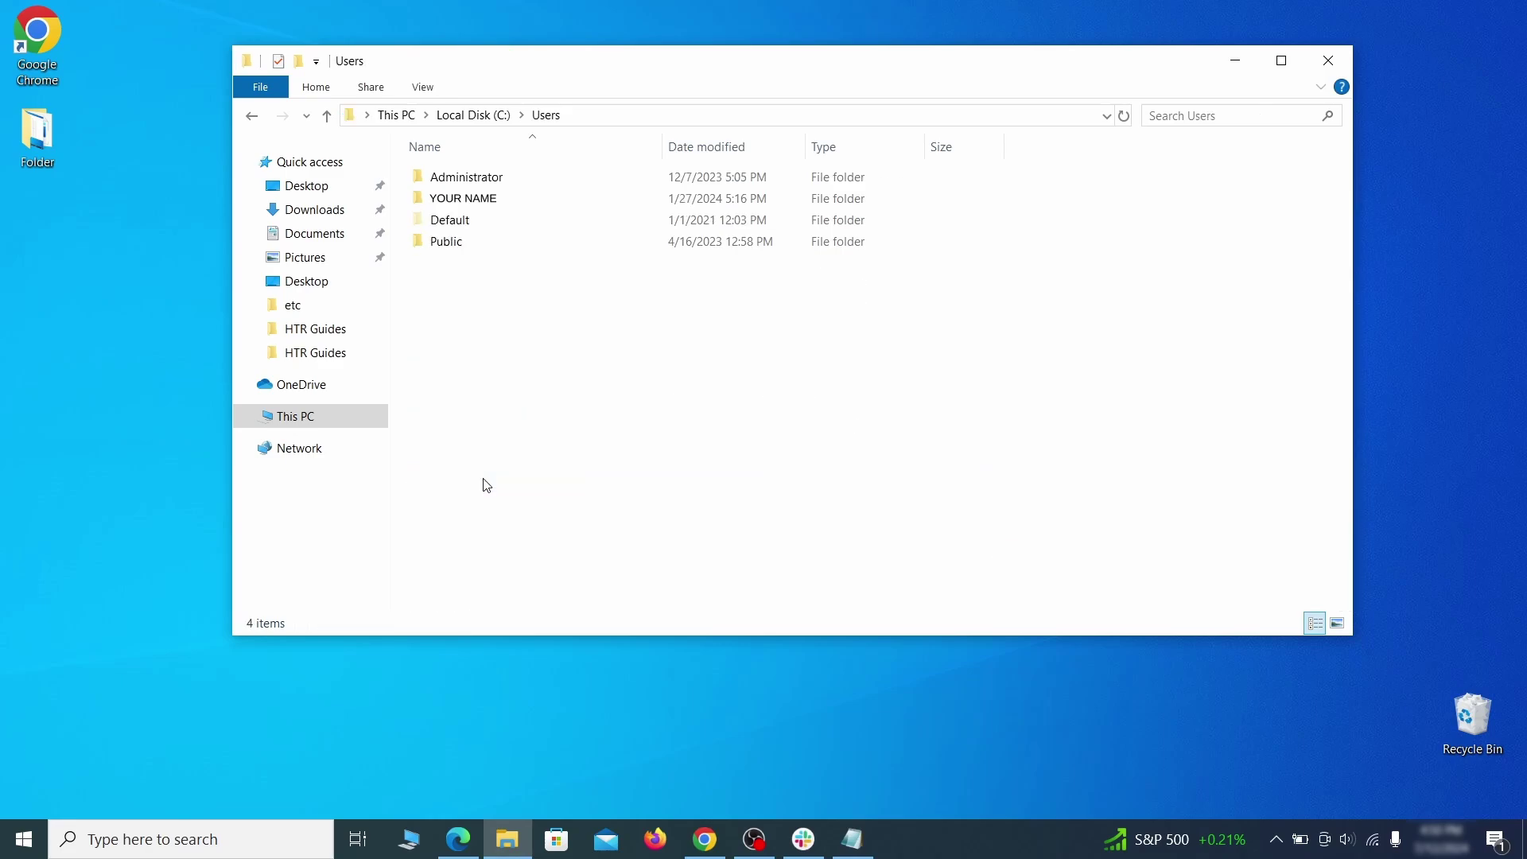
double_click(641, 205)
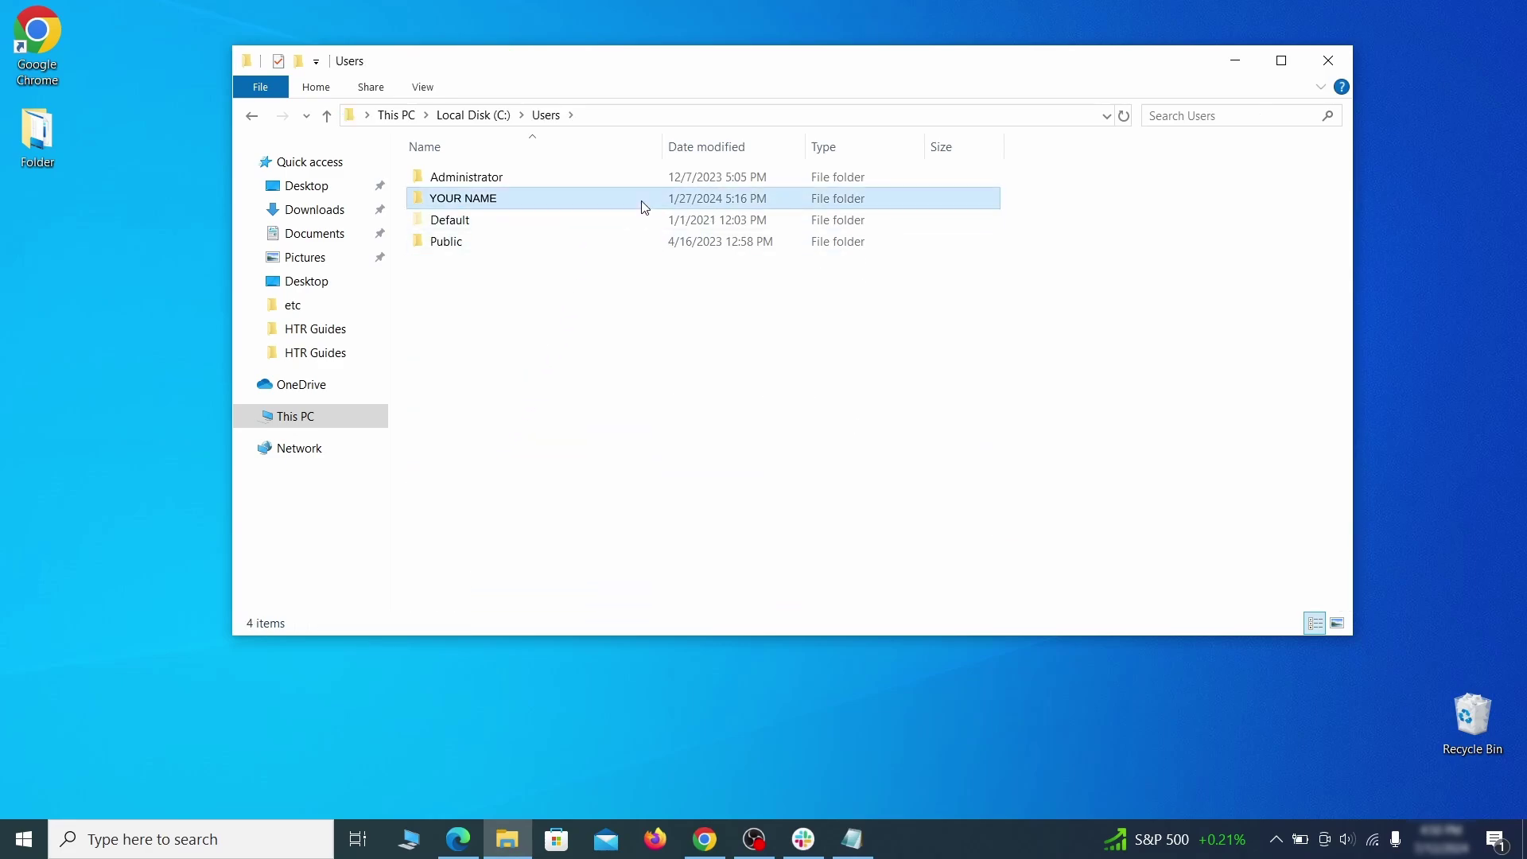
double_click(632, 284)
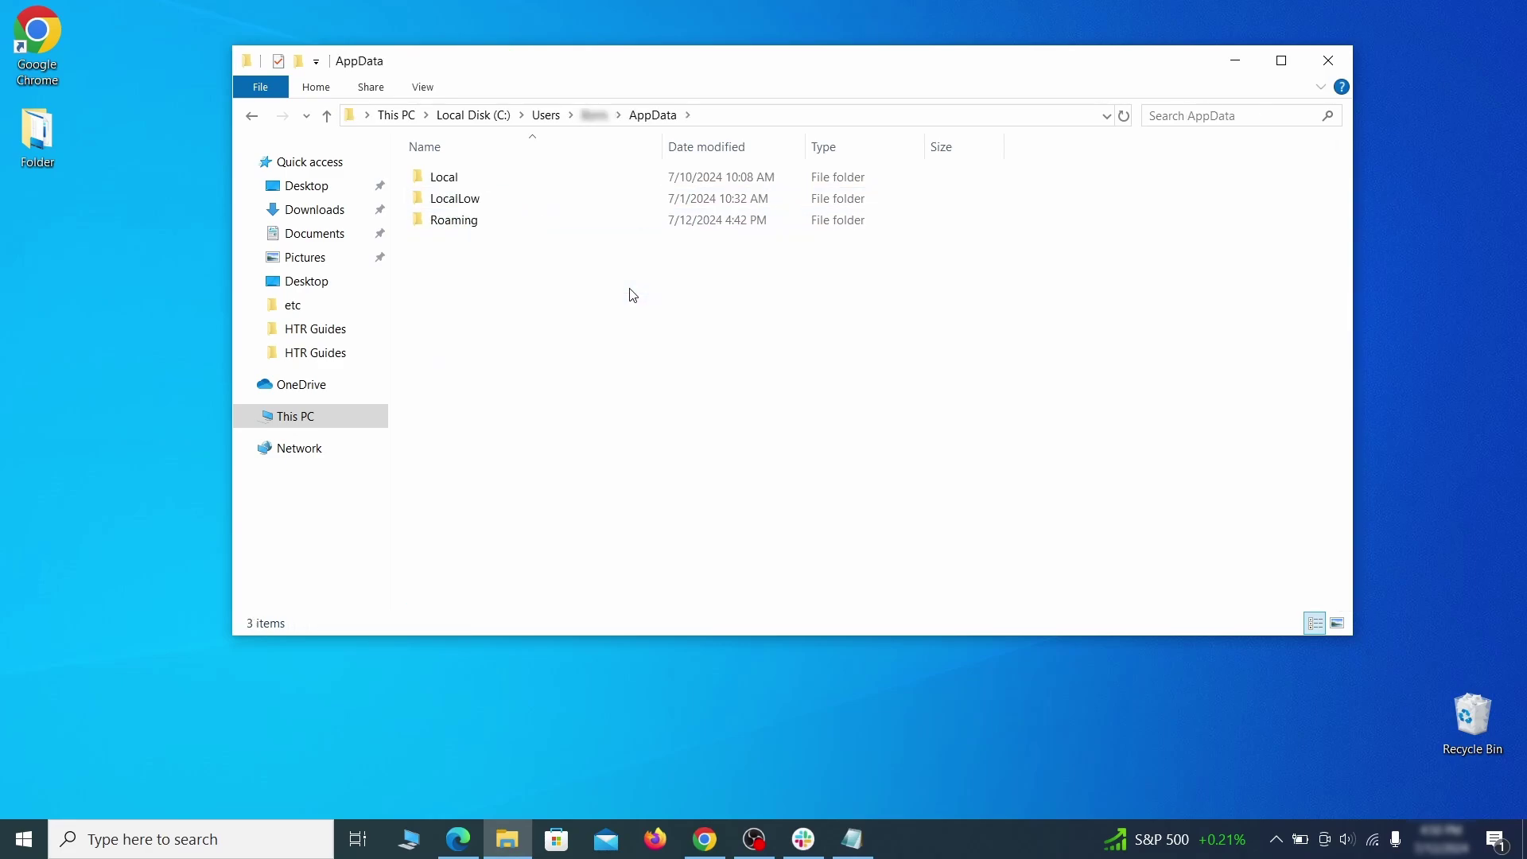
double_click(625, 221)
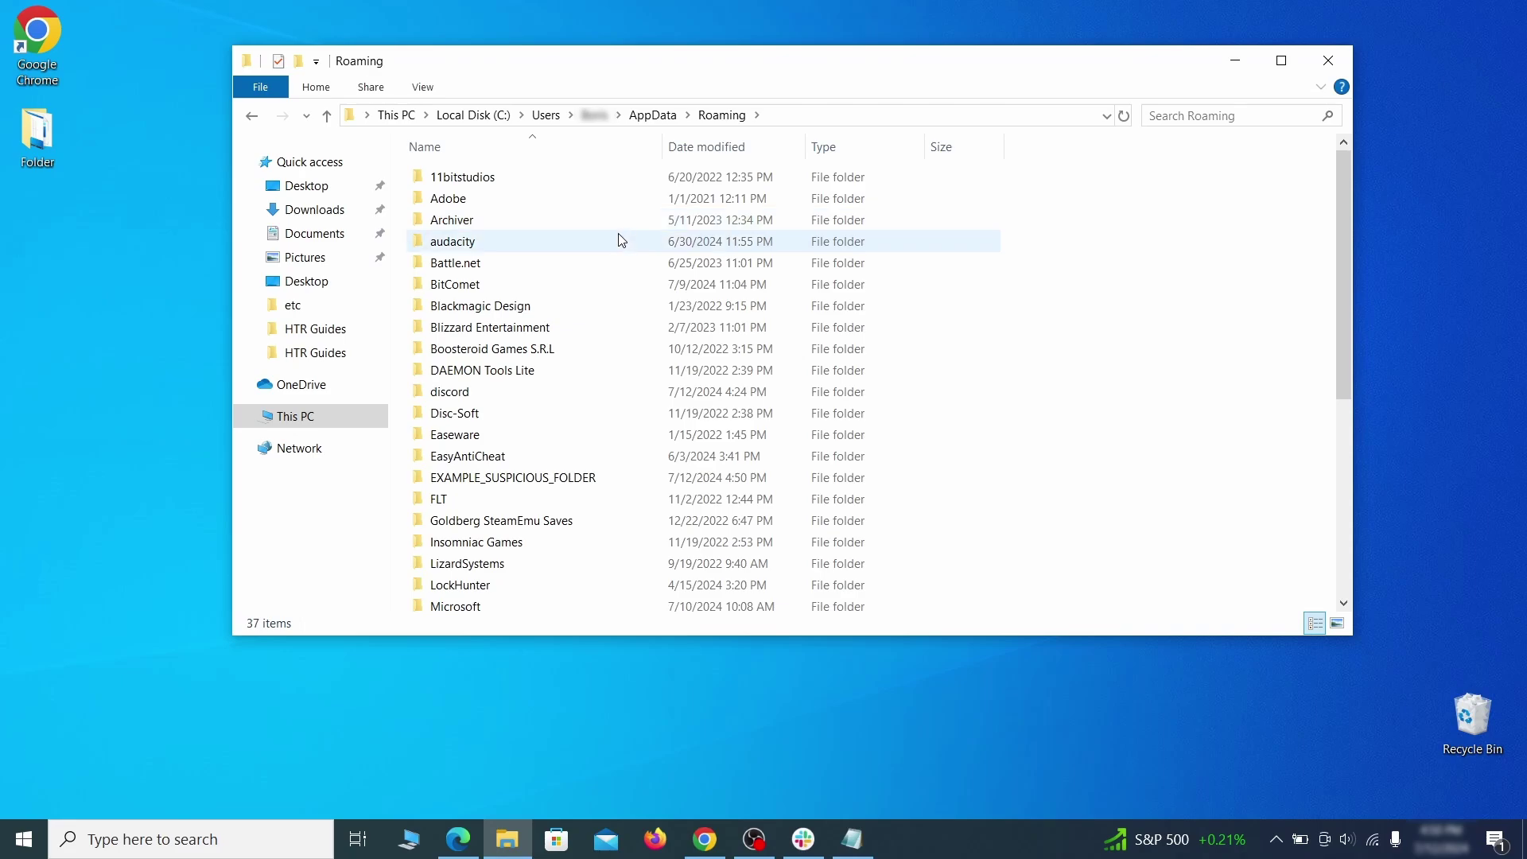
Try to delete EXAMPLE_SUSPICIOUS_FOLDER from the Roaming folder in File Explorer
scroll(612, 286, "down", 1)
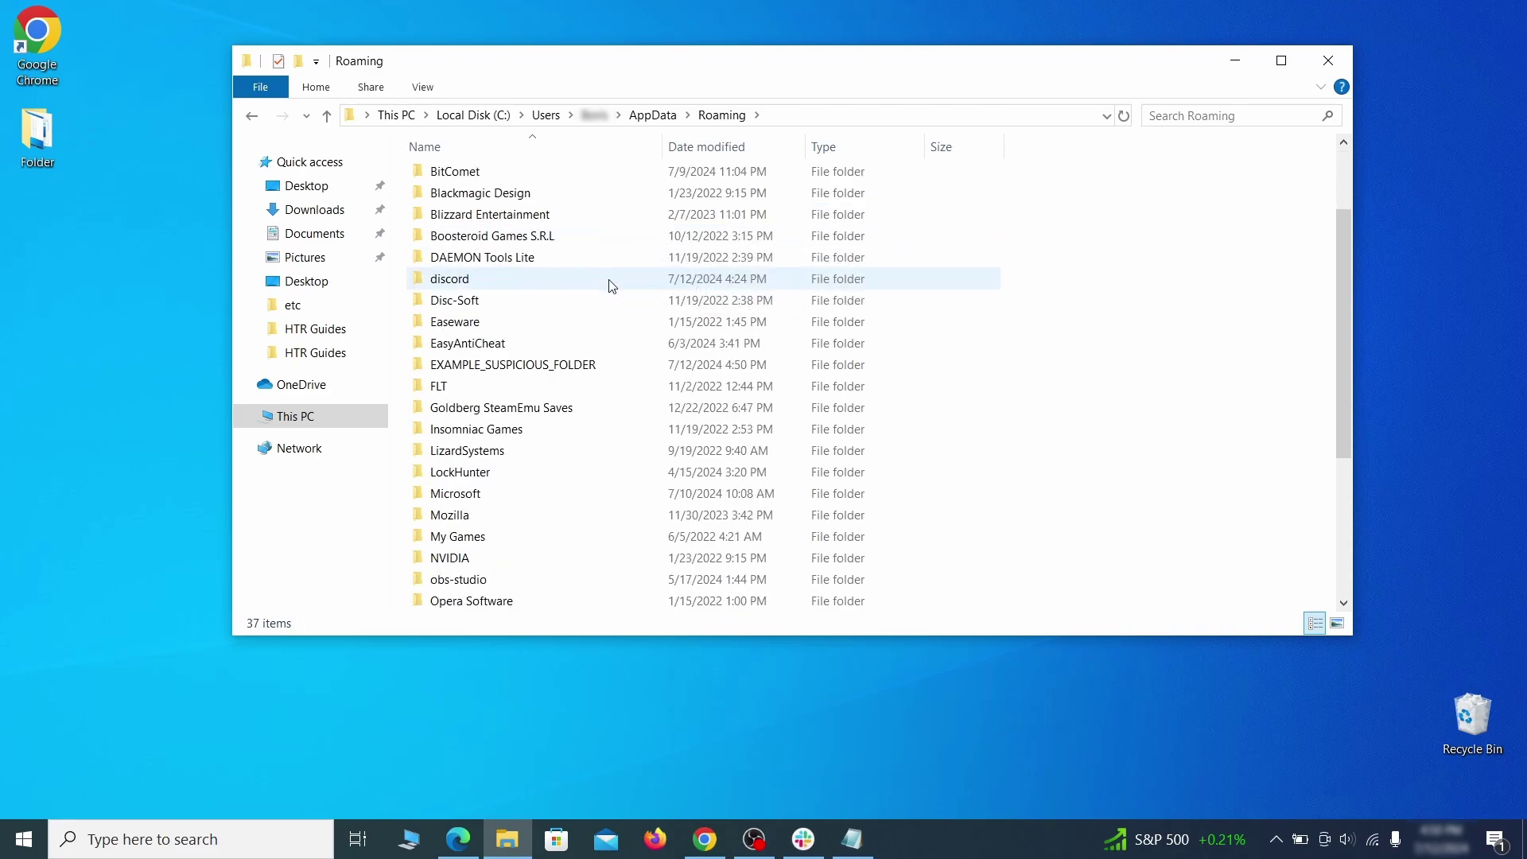
left_click(628, 367)
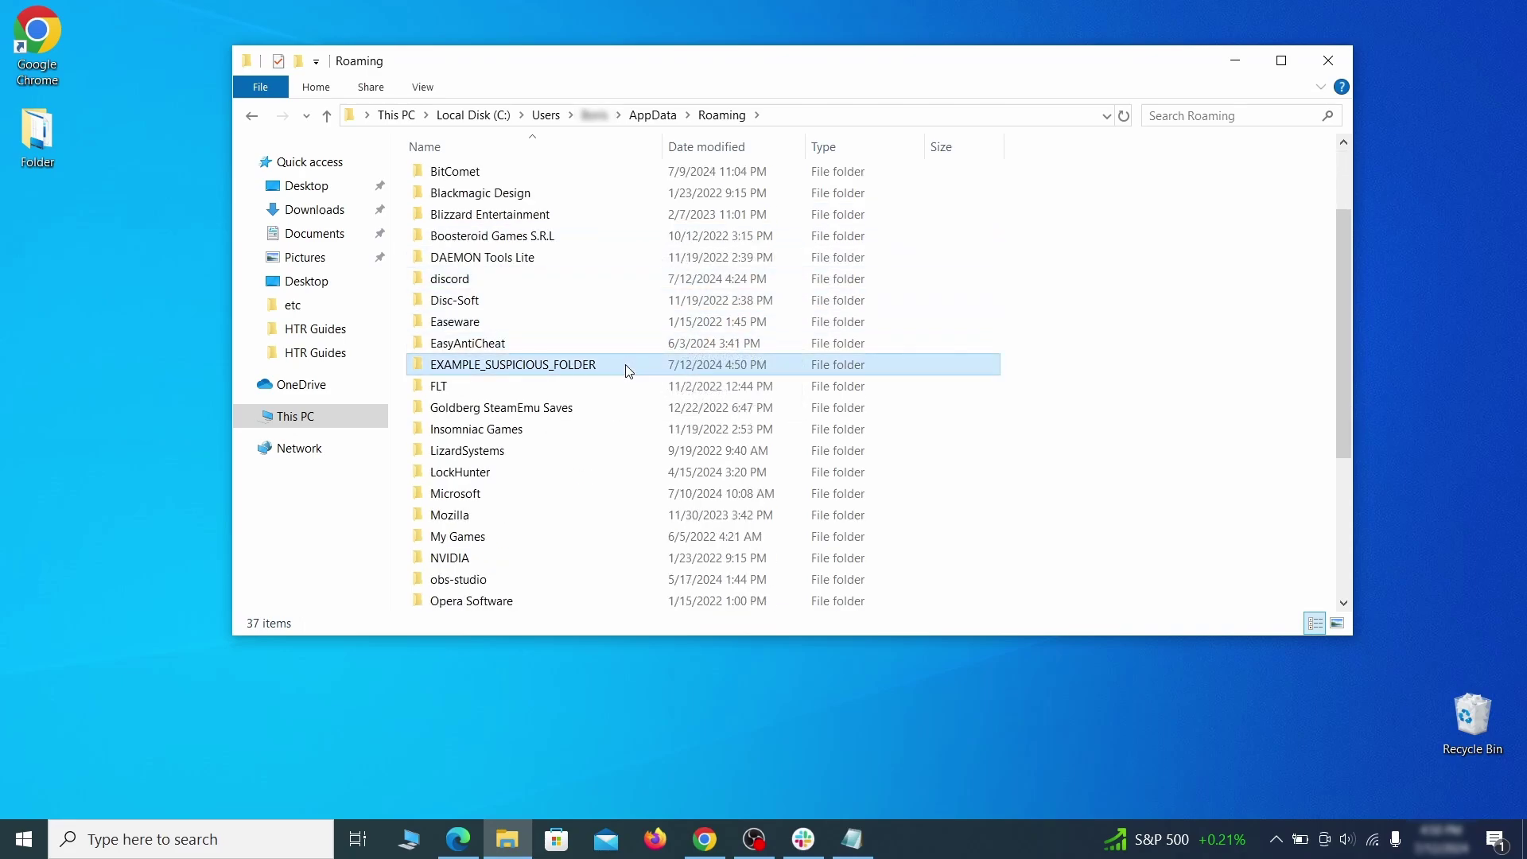
right_click(683, 368)
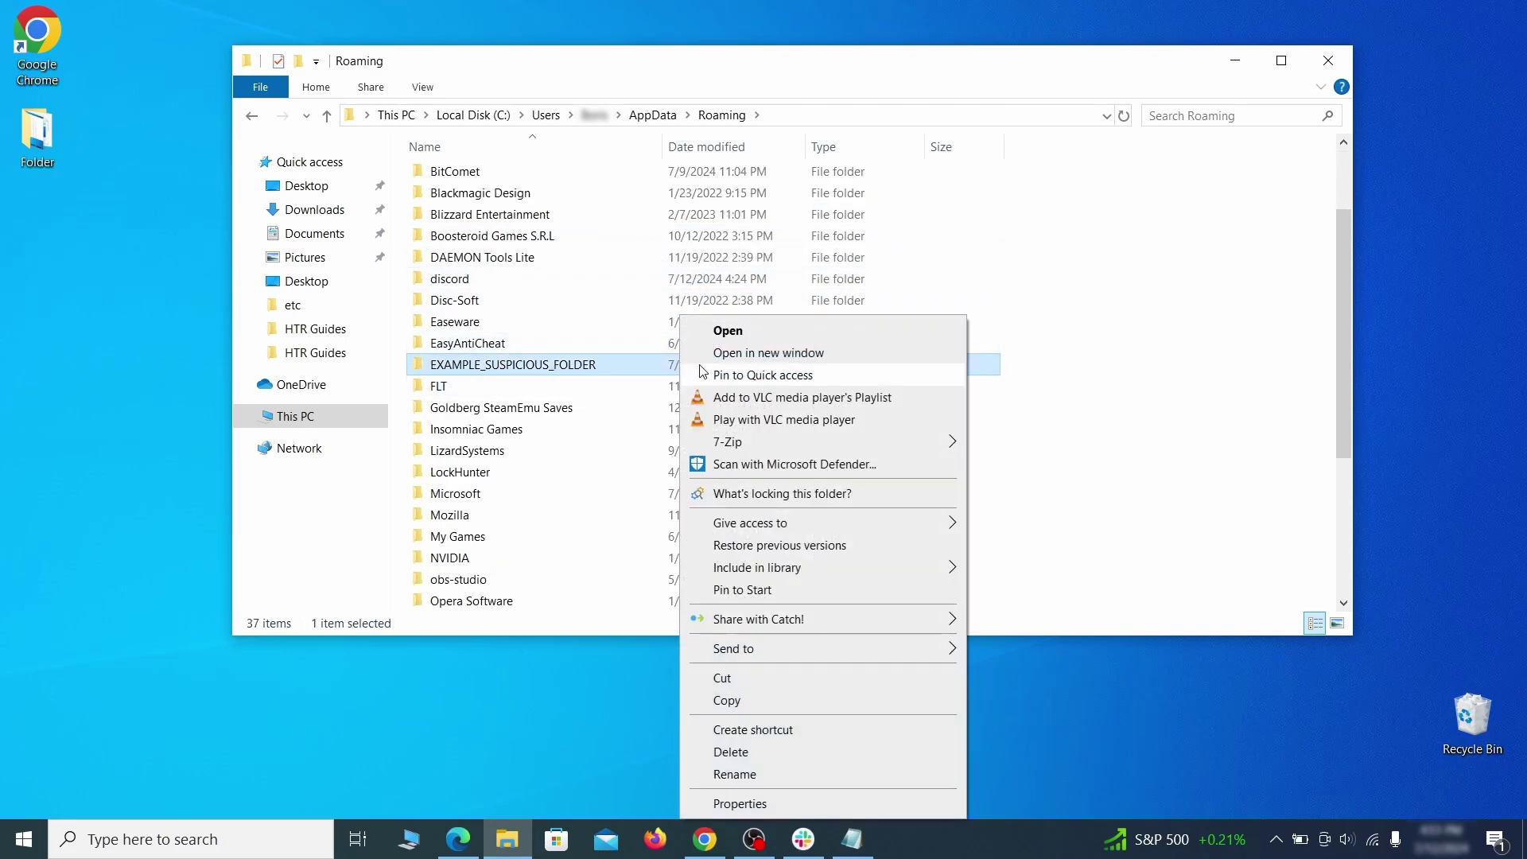
left_click(756, 759)
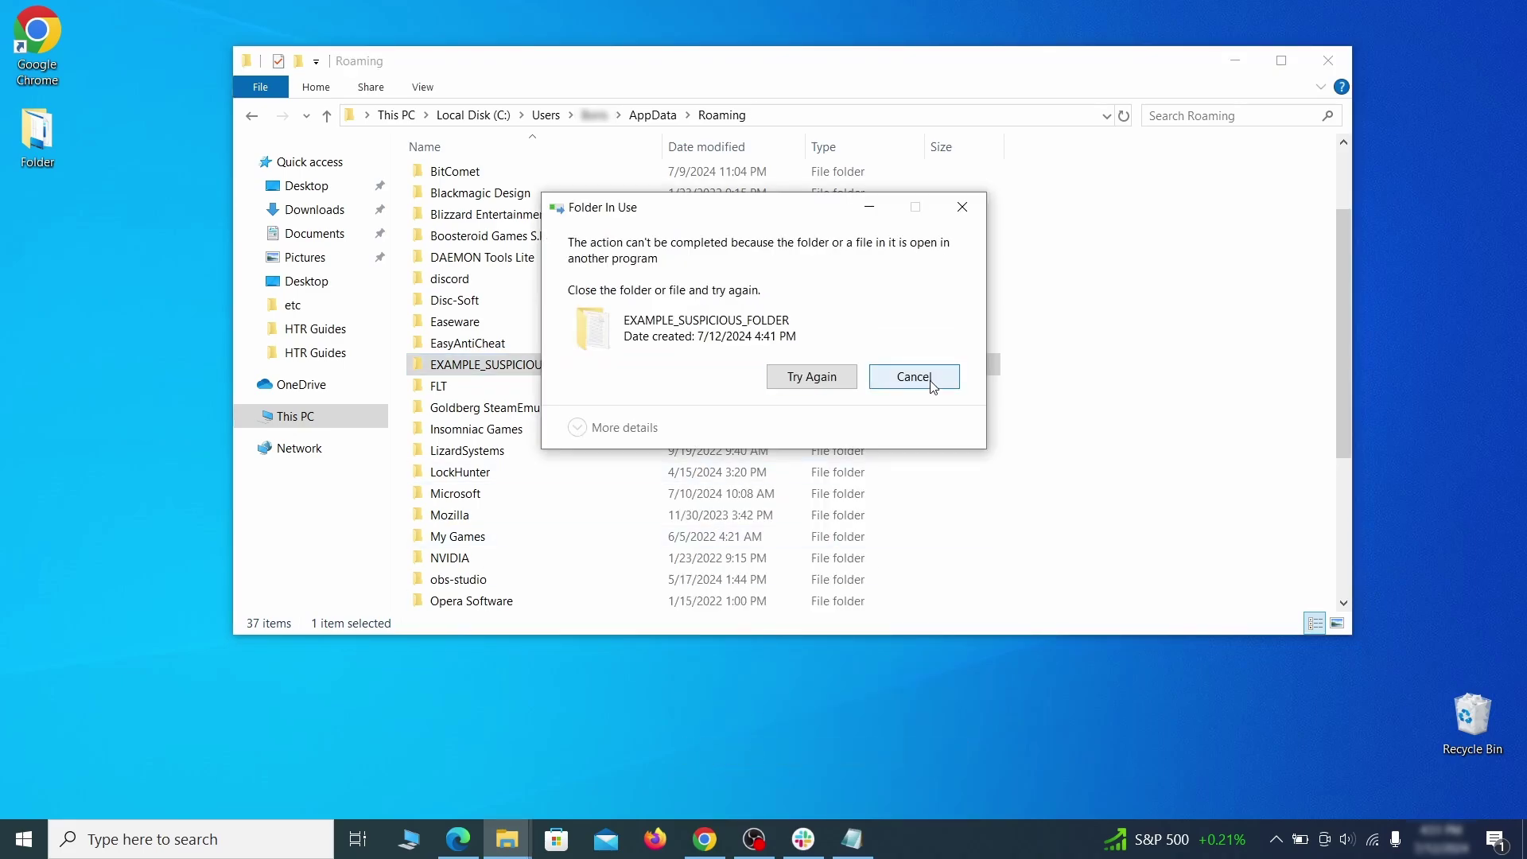
key("Escape")
Check what is locking EXAMPLE_SUSPICIOUS_FOLDER with LockHunter, then unlock and delete the folder
right_click(651, 364)
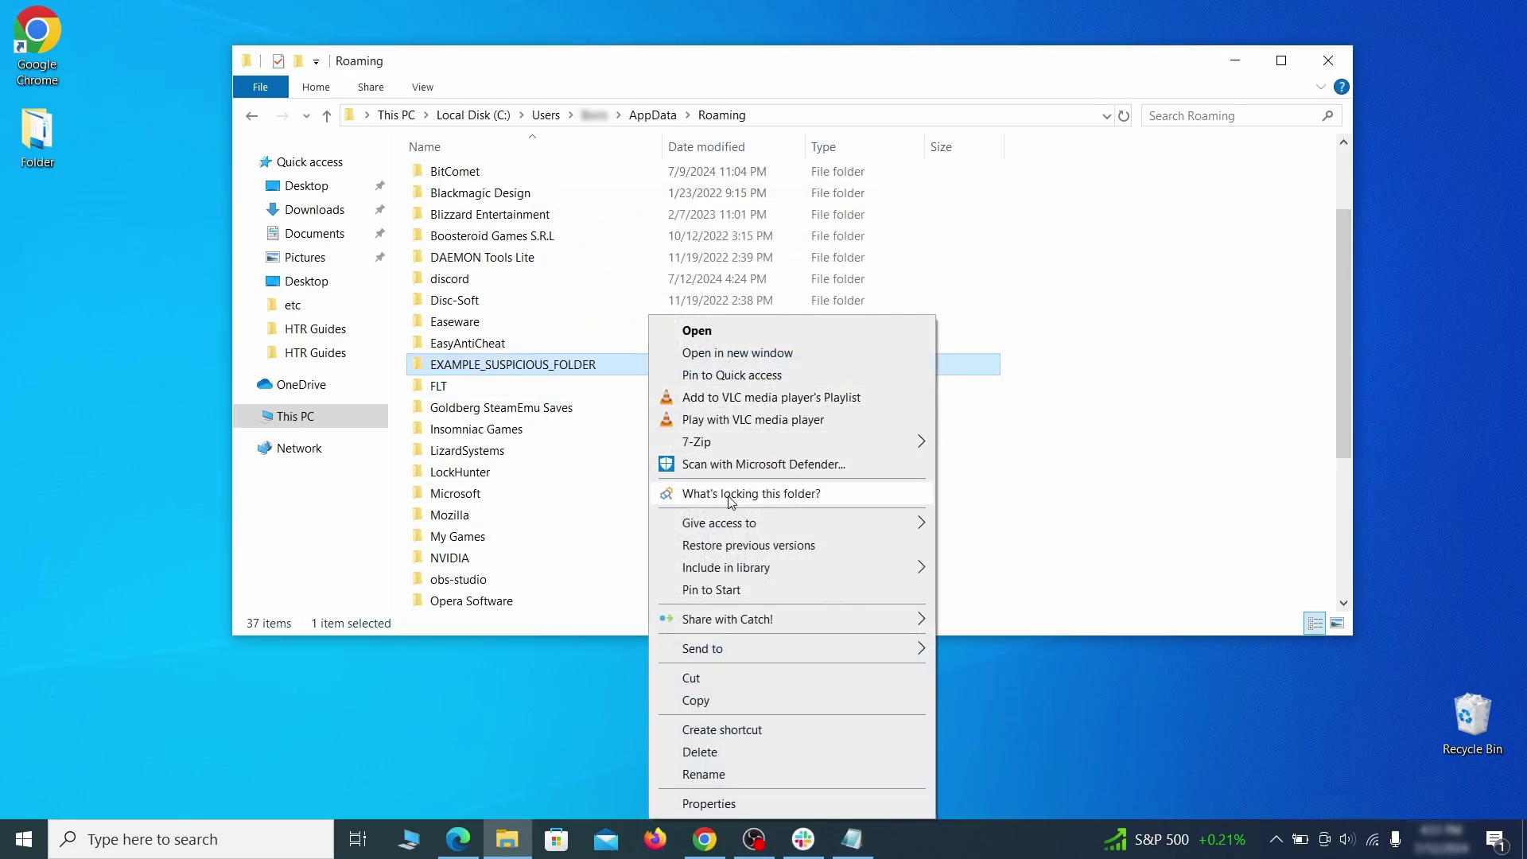
left_click(715, 491)
left_click(686, 203)
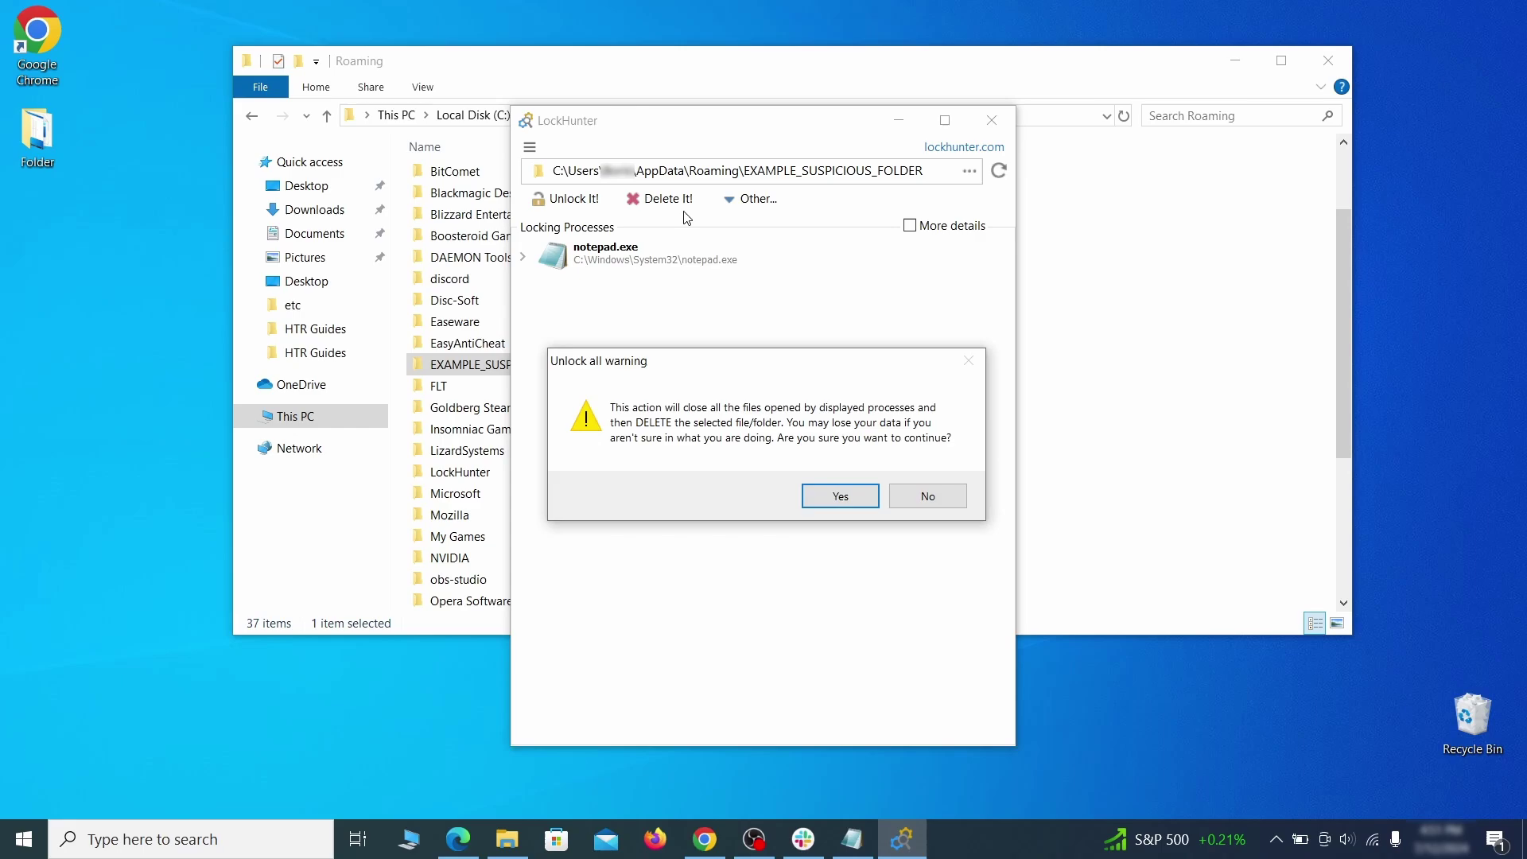
left_click(827, 496)
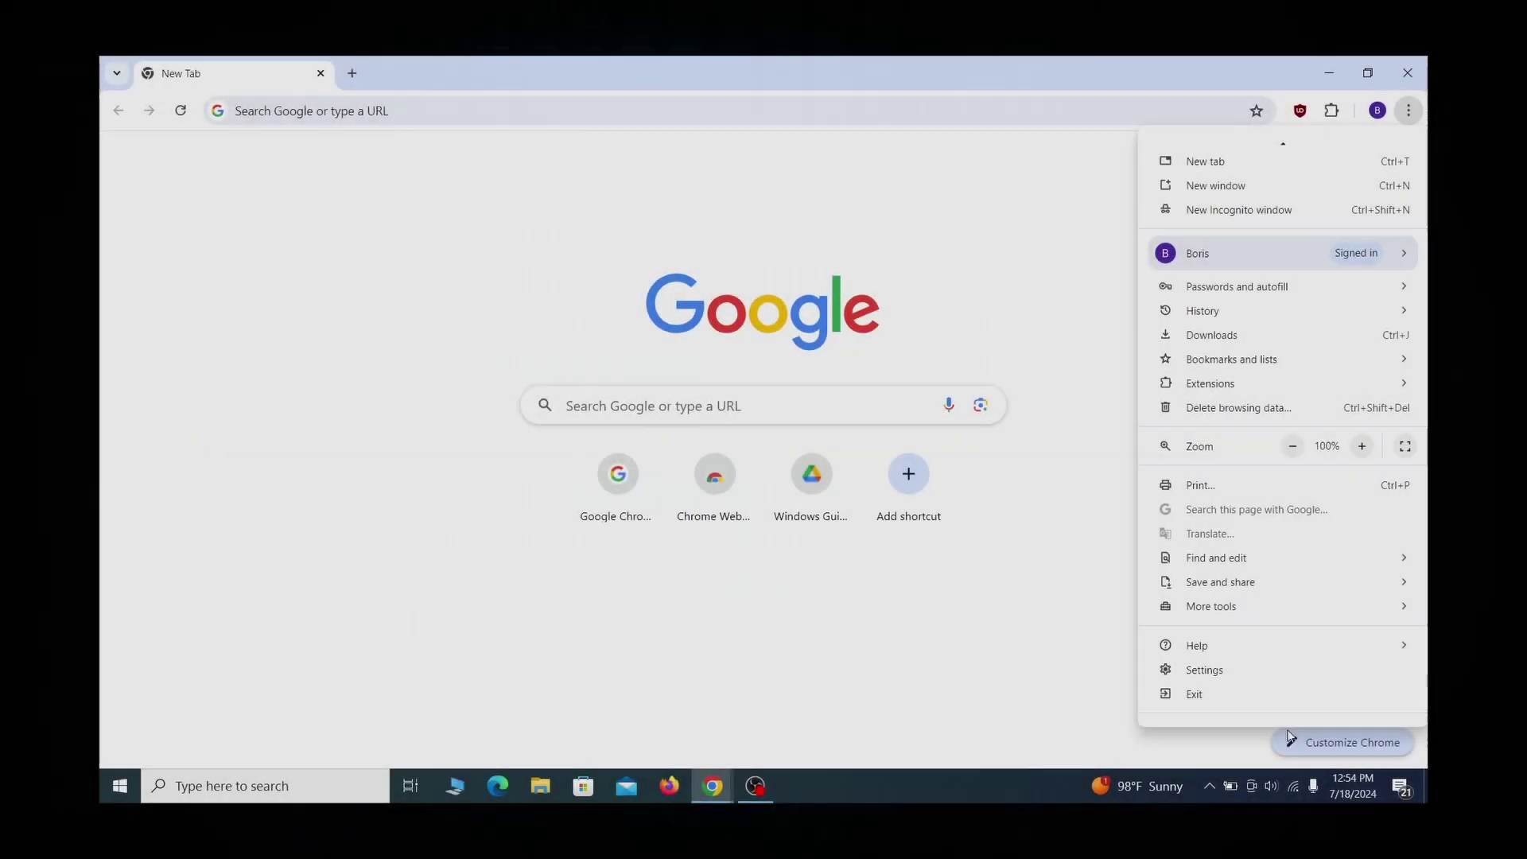
Open the settings of Google Chrome
left_click(1255, 700)
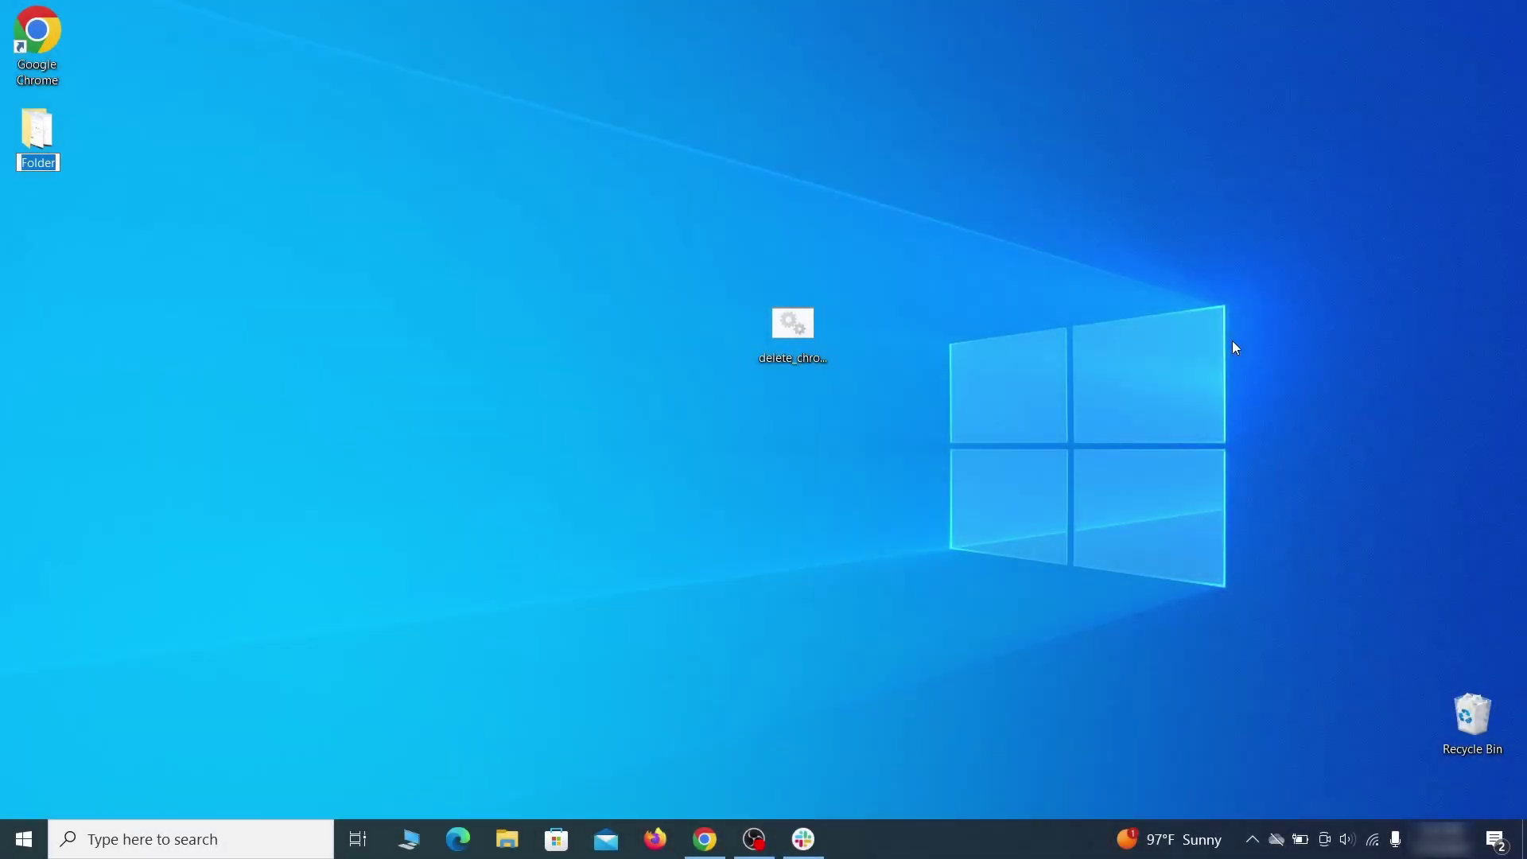
Find "edit group policy" through Windows search and open the Local Group Policy Editor
key("super")
type("edit group policy")
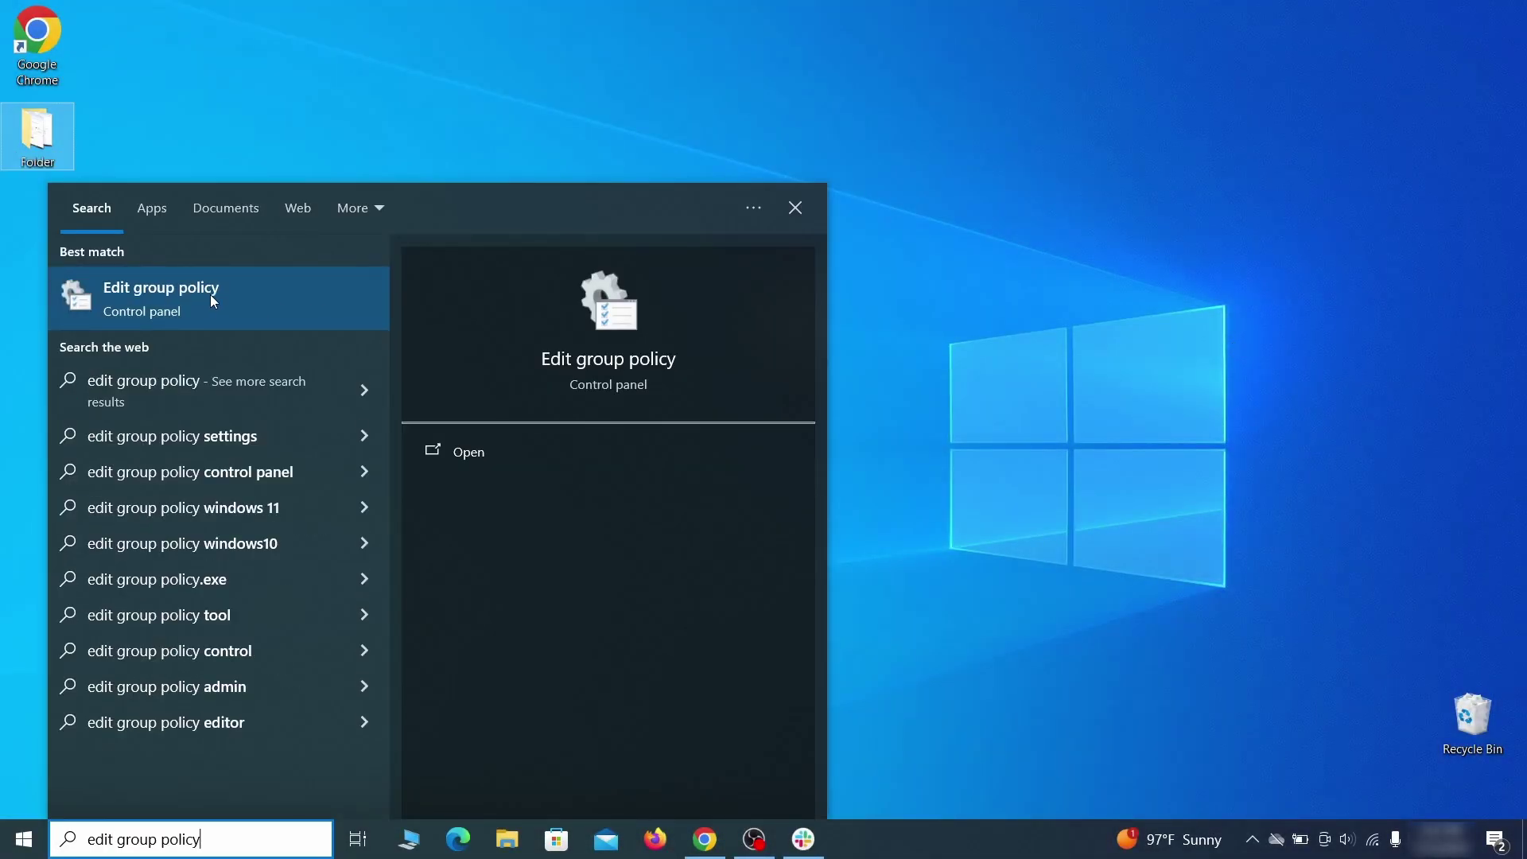
left_click(205, 297)
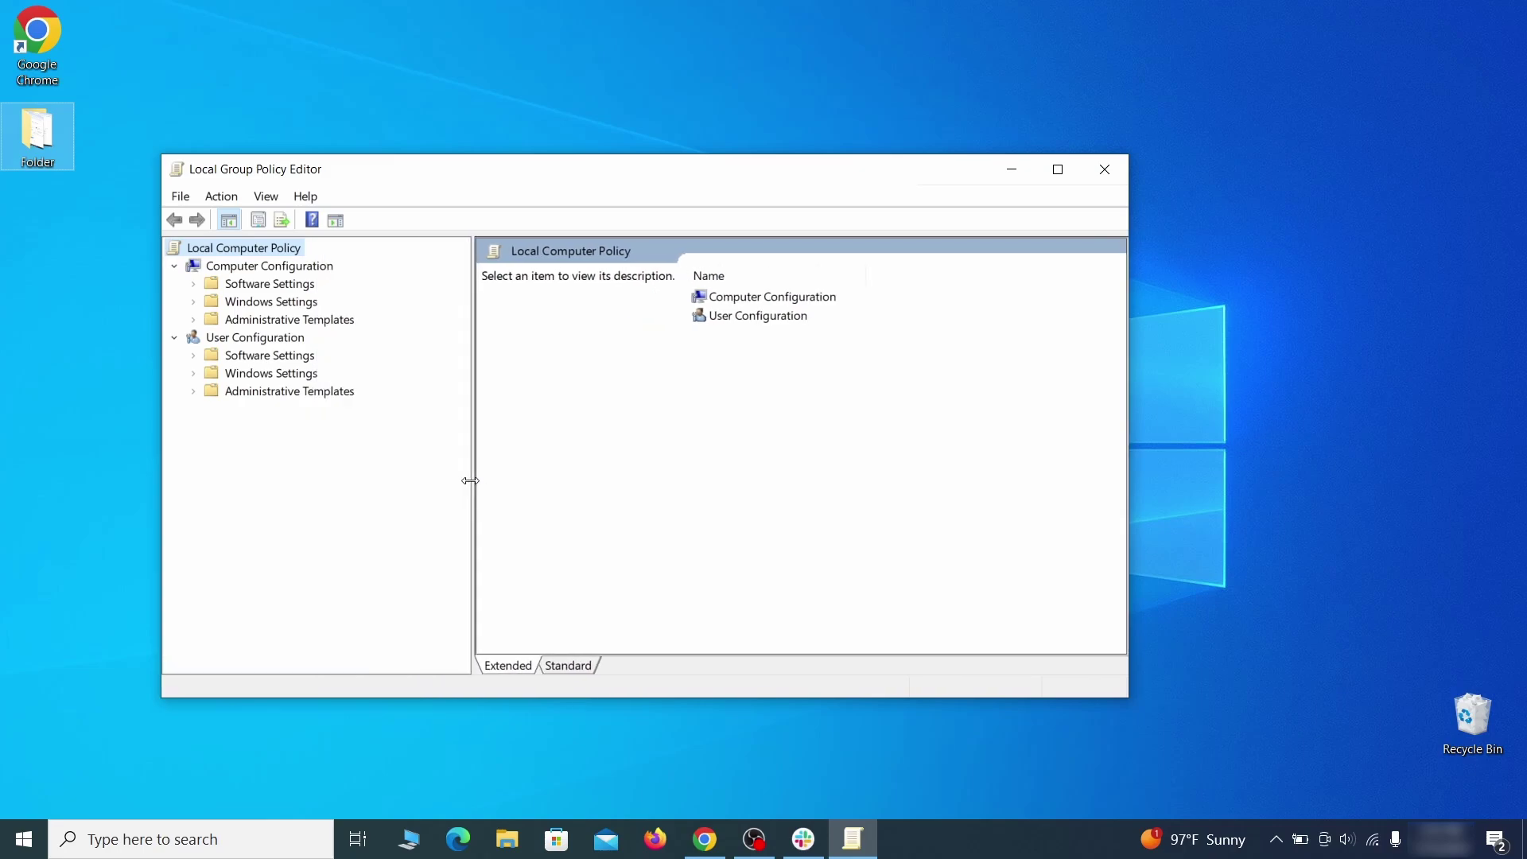
Remove the chrome policy template from Administrative Templates under Computer Configuration and close the Local Group Policy Editor
left_click(251, 269)
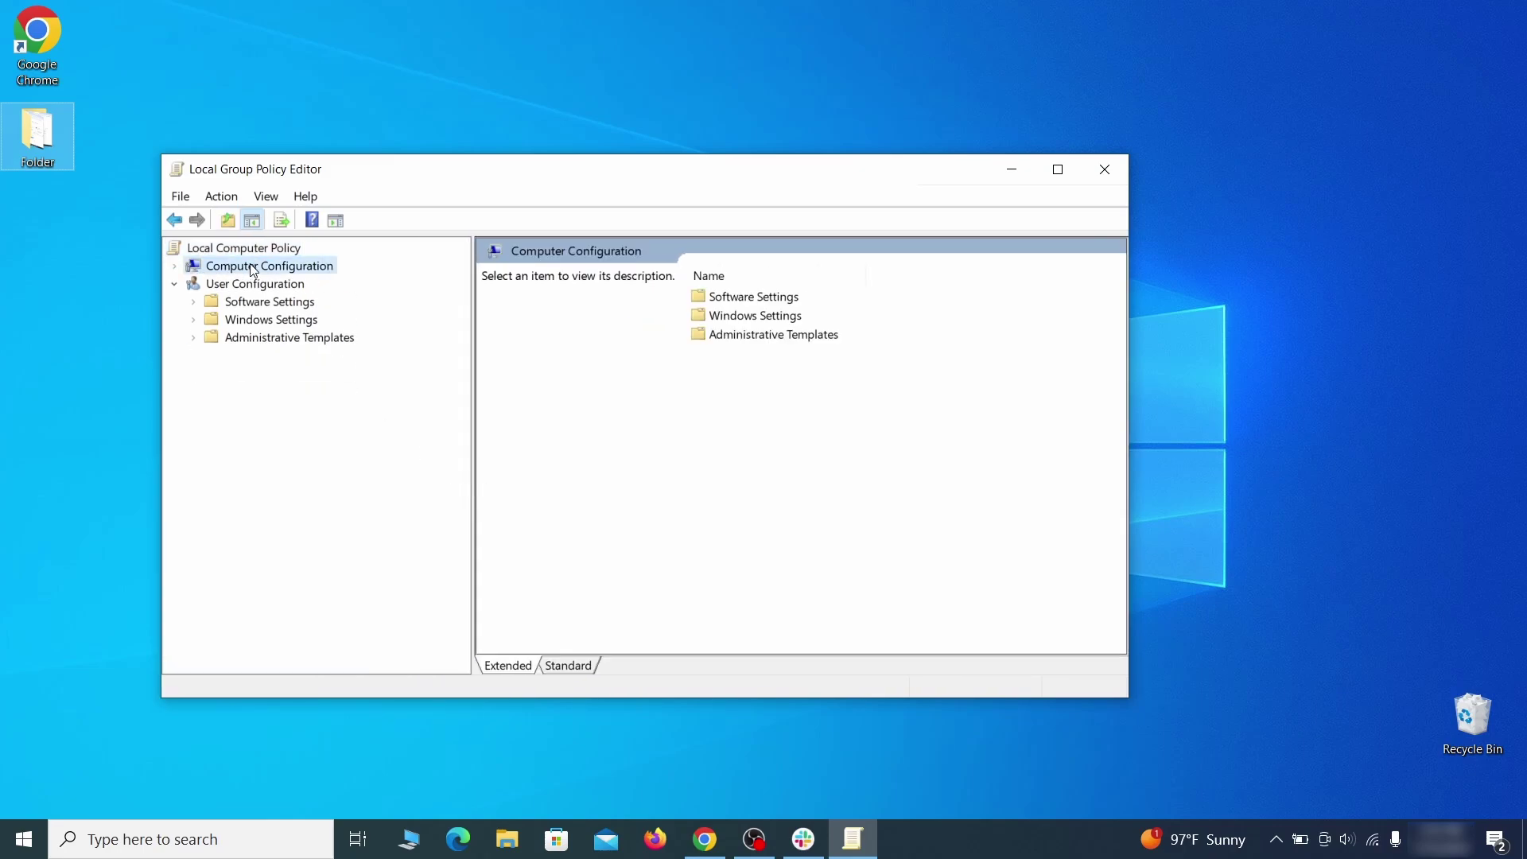
left_click(337, 319)
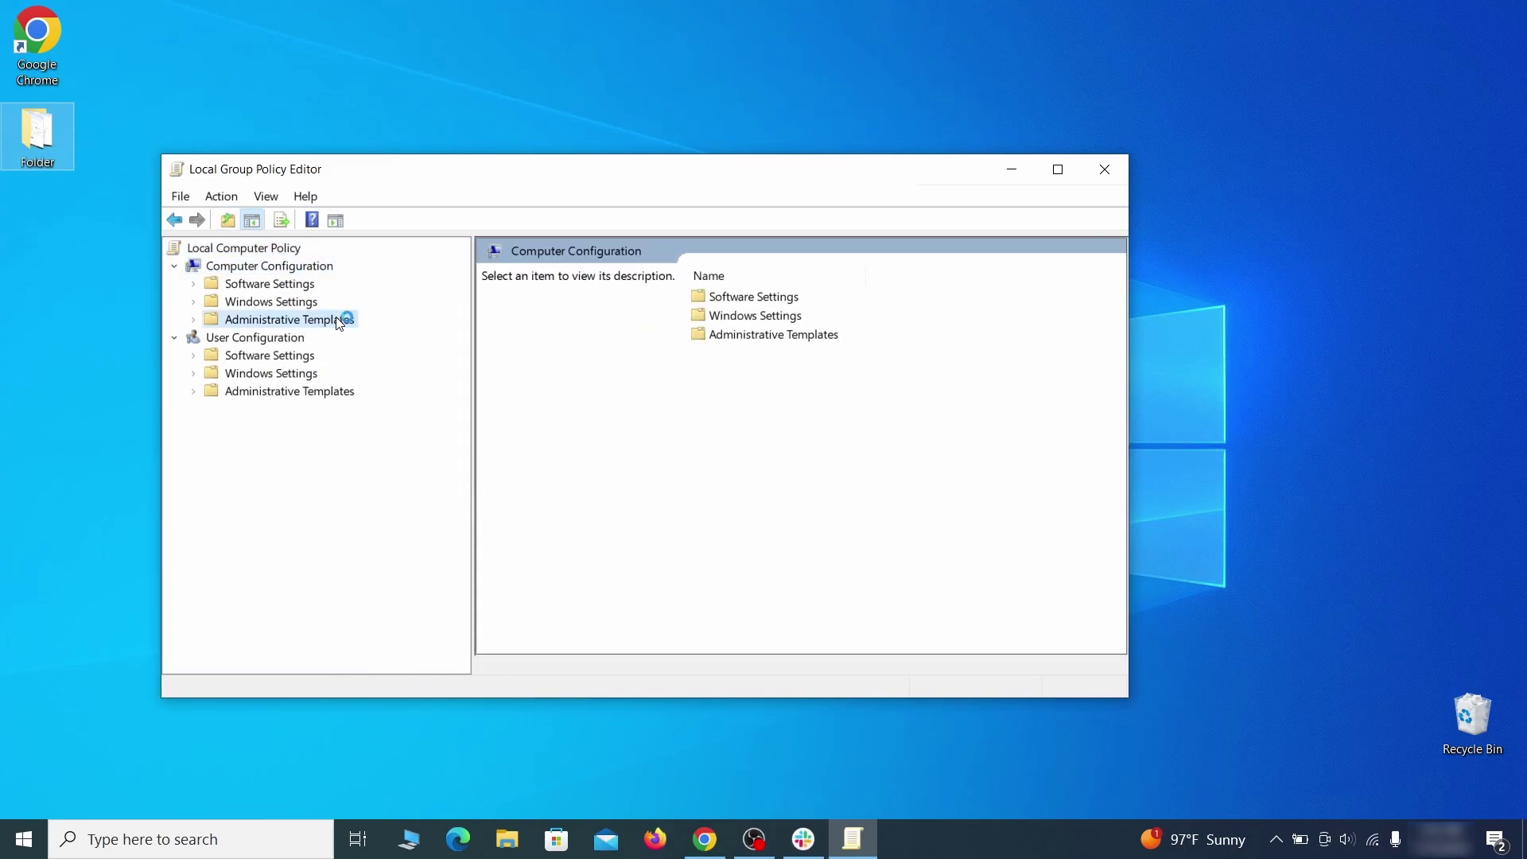
right_click(338, 319)
left_click(488, 332)
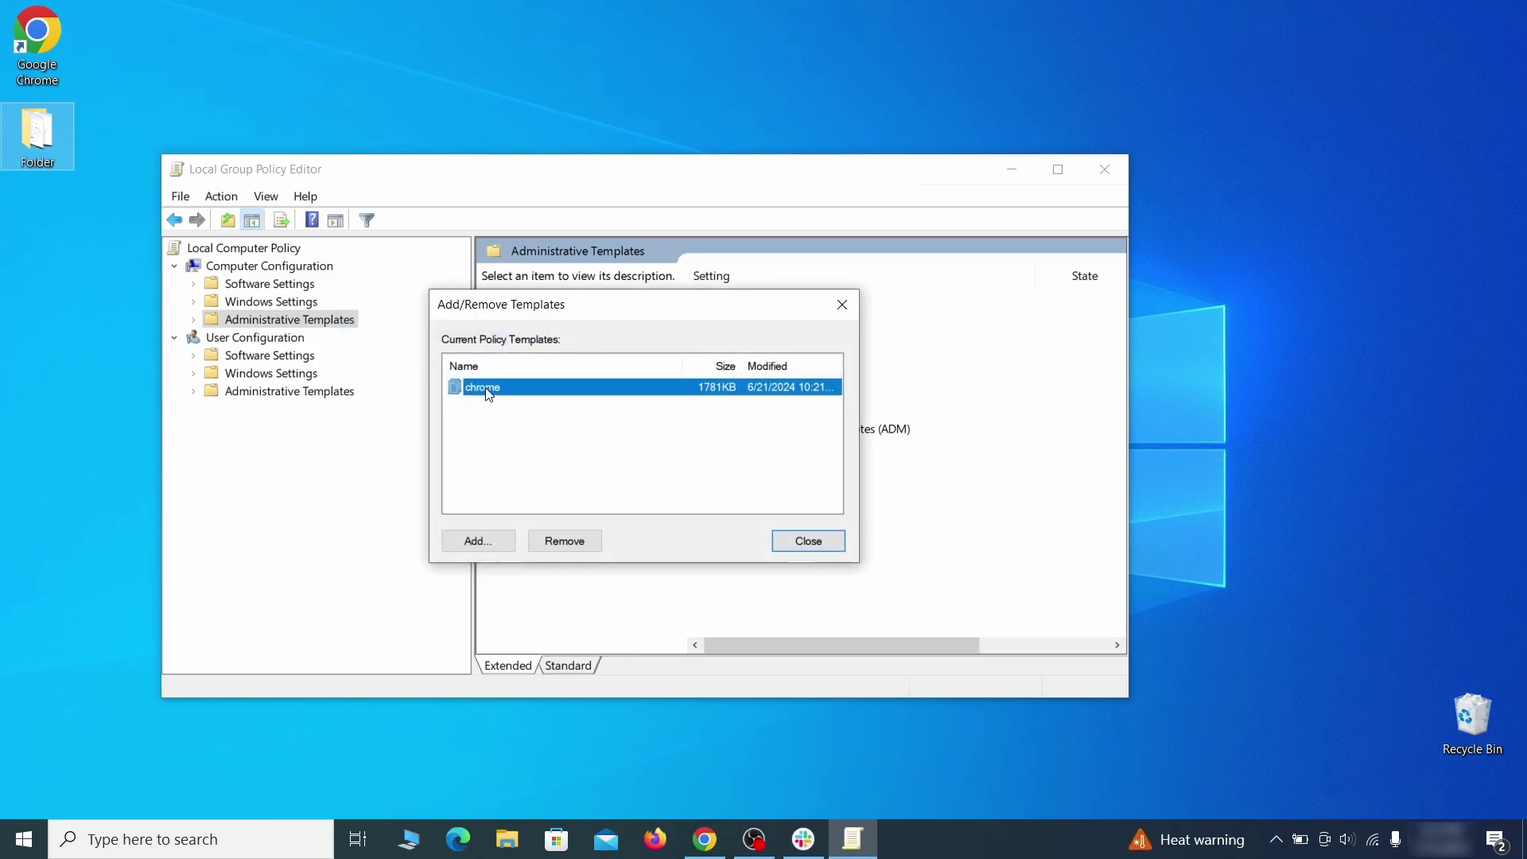
left_click(578, 542)
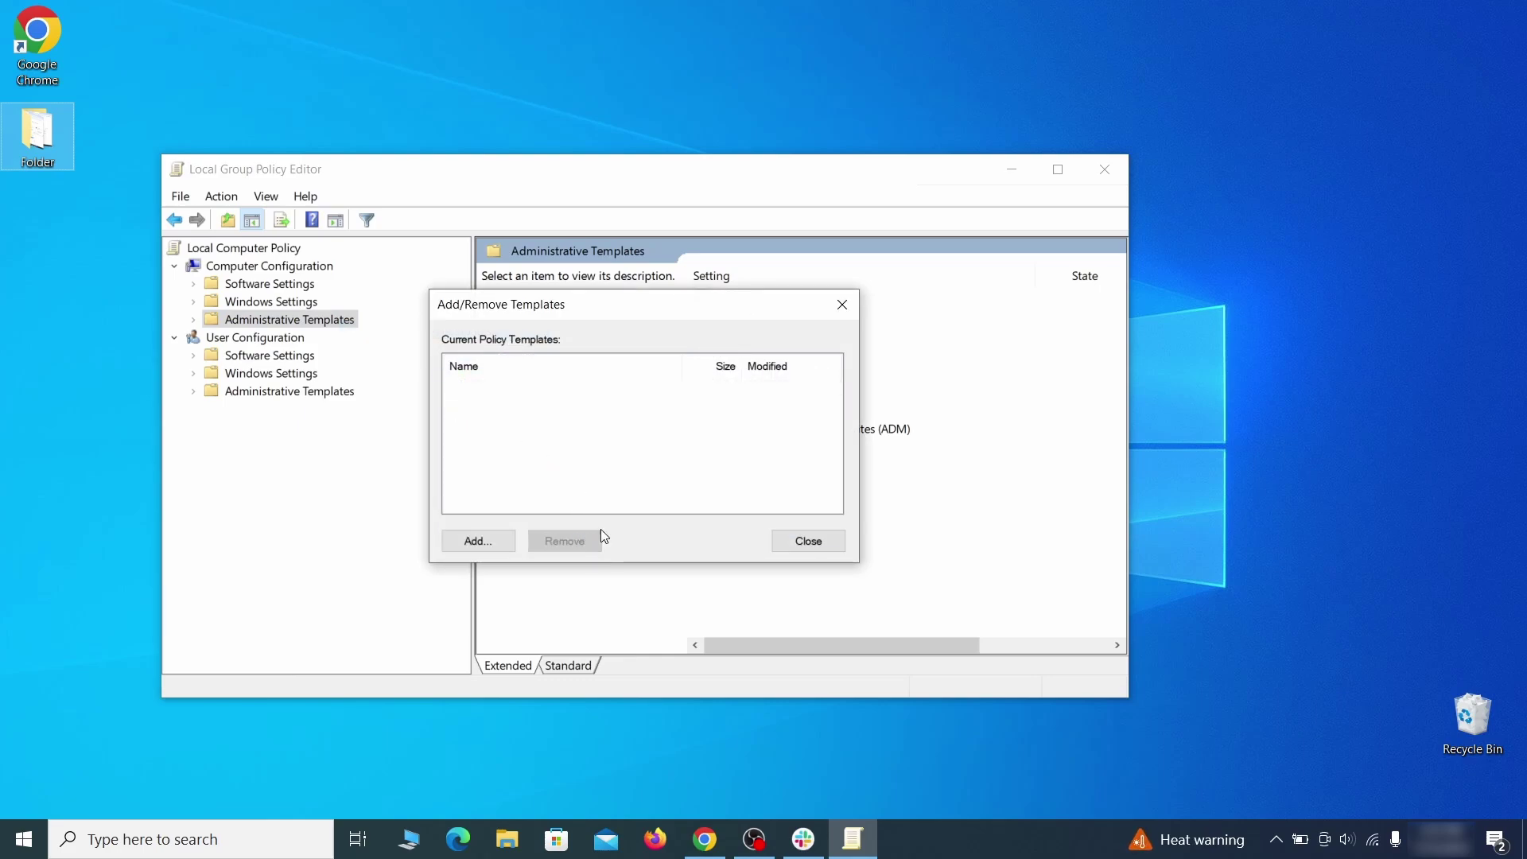
left_click(821, 539)
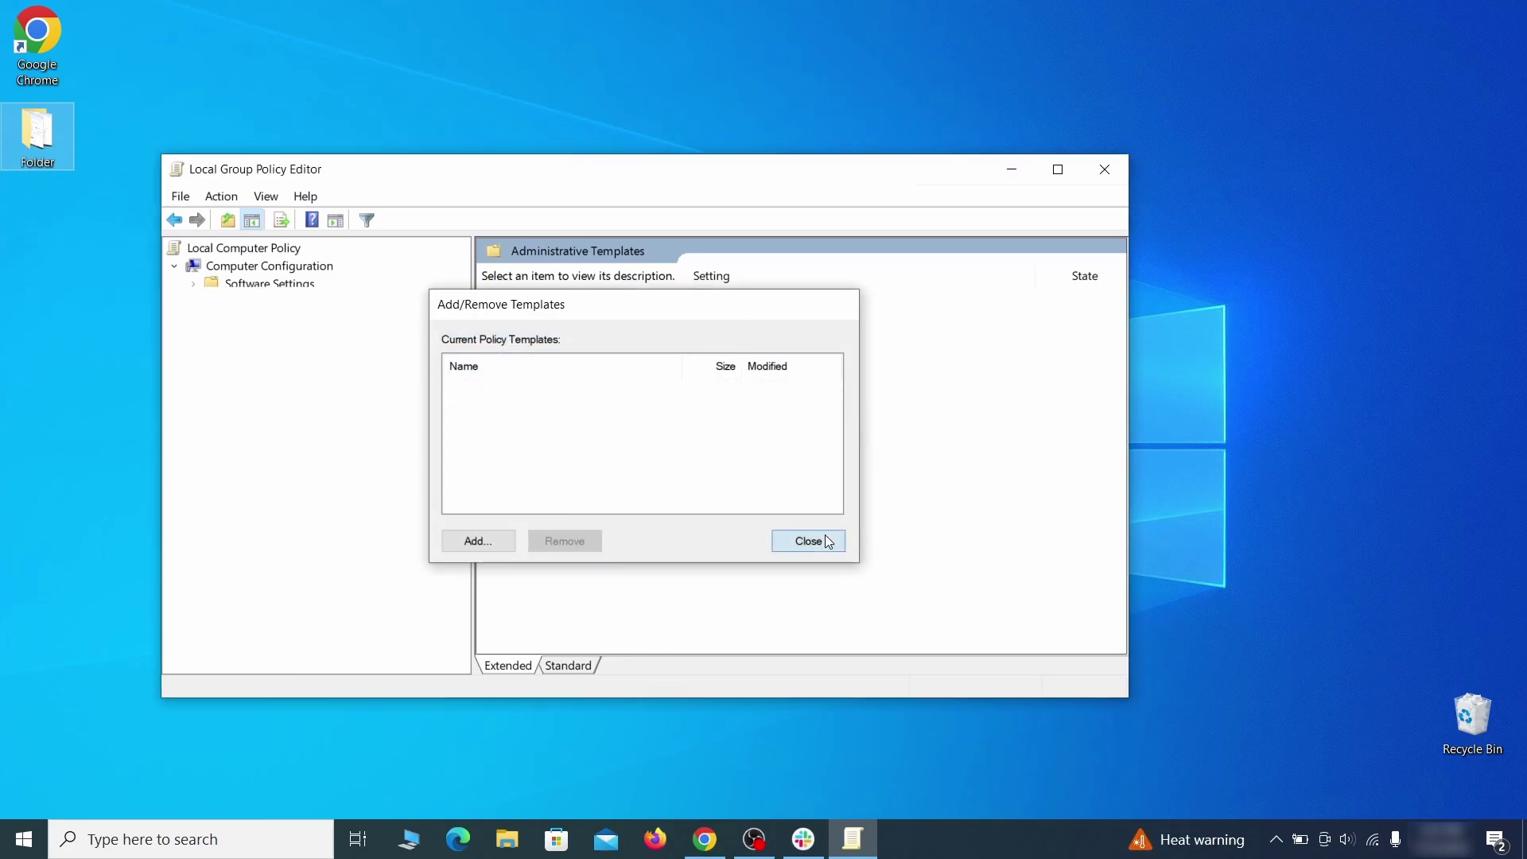
left_click(1106, 171)
Restart the computer and open Google Chrome's main menu for inspection
left_click(24, 839)
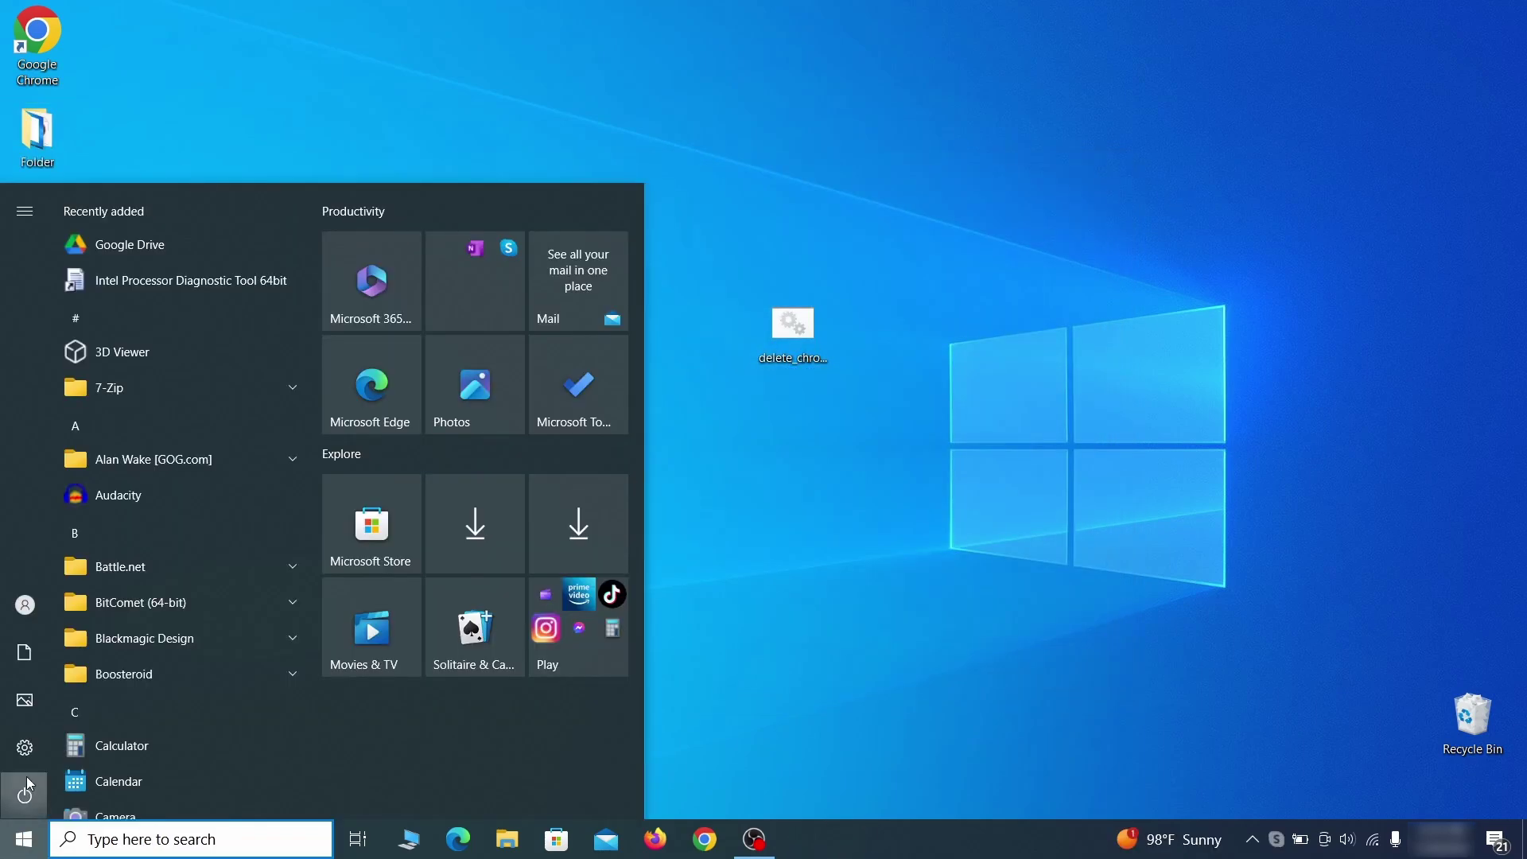
left_click(26, 792)
left_click(133, 739)
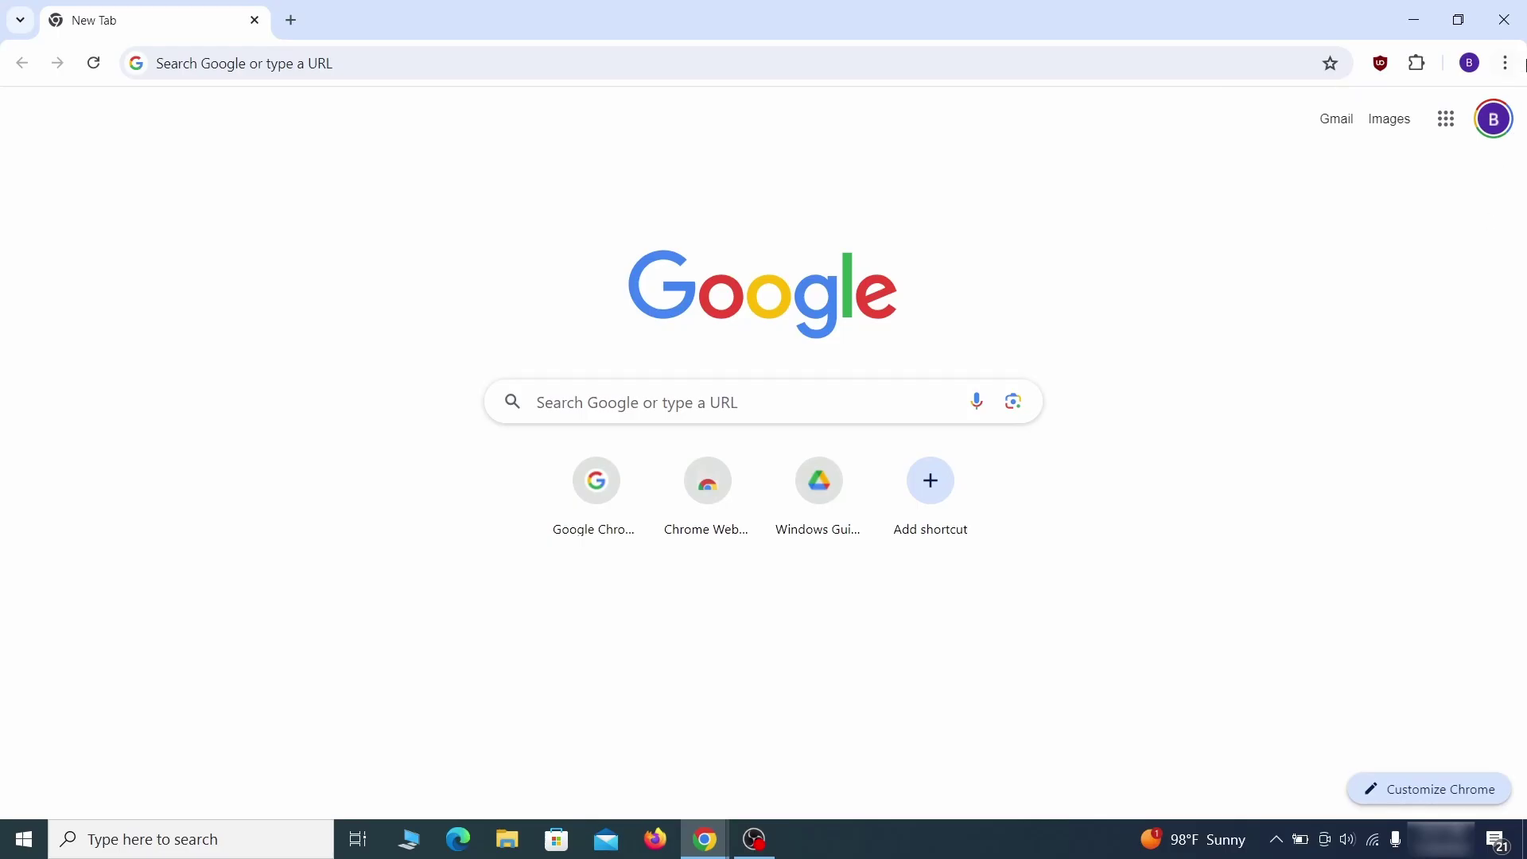
left_click(1505, 62)
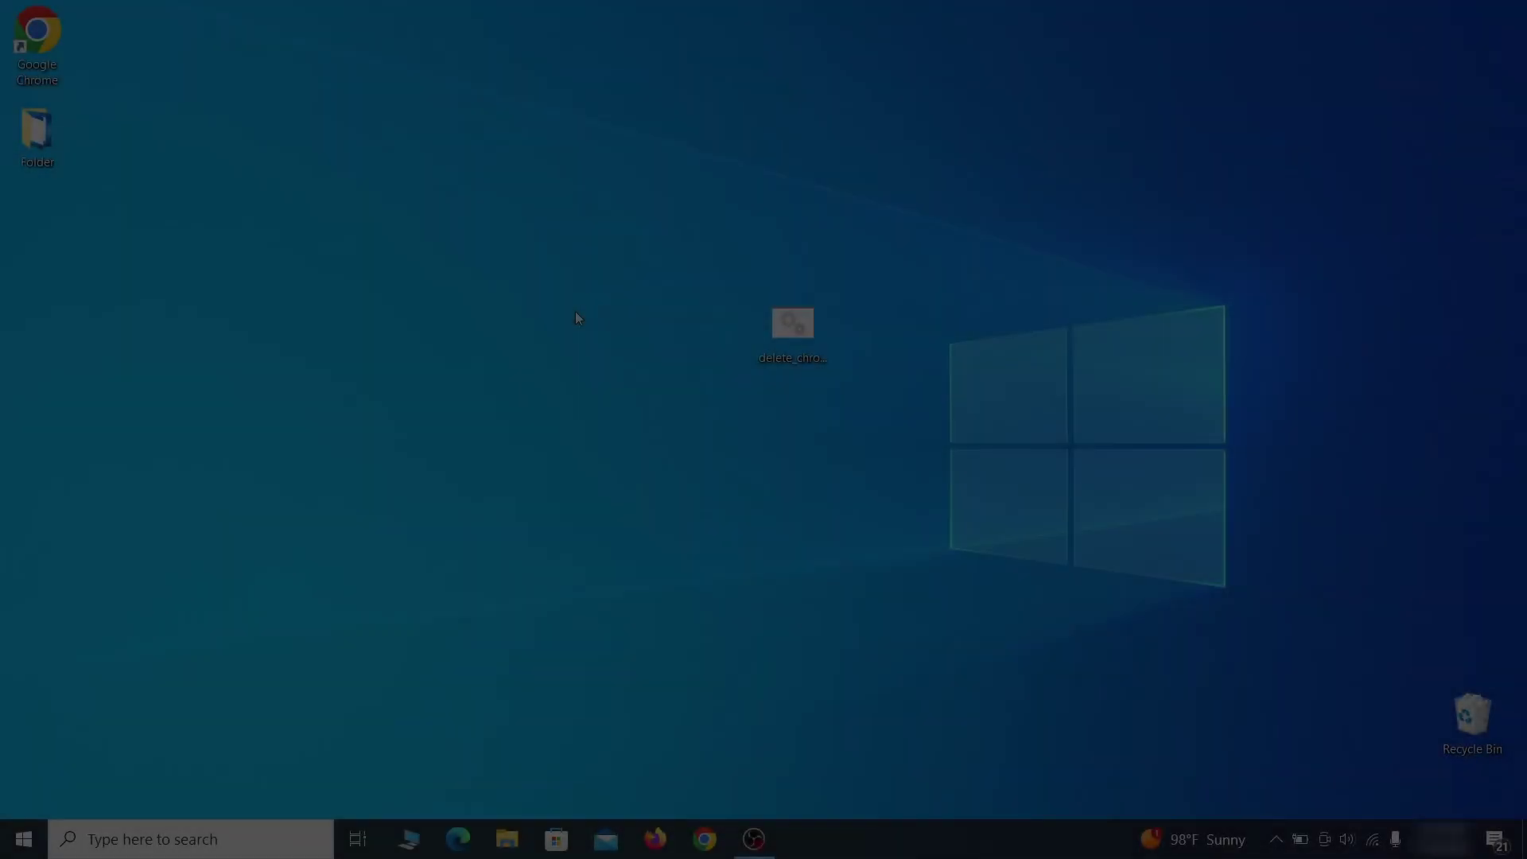
Find the Registry Editor through Windows search and open it
key("super")
type("reg")
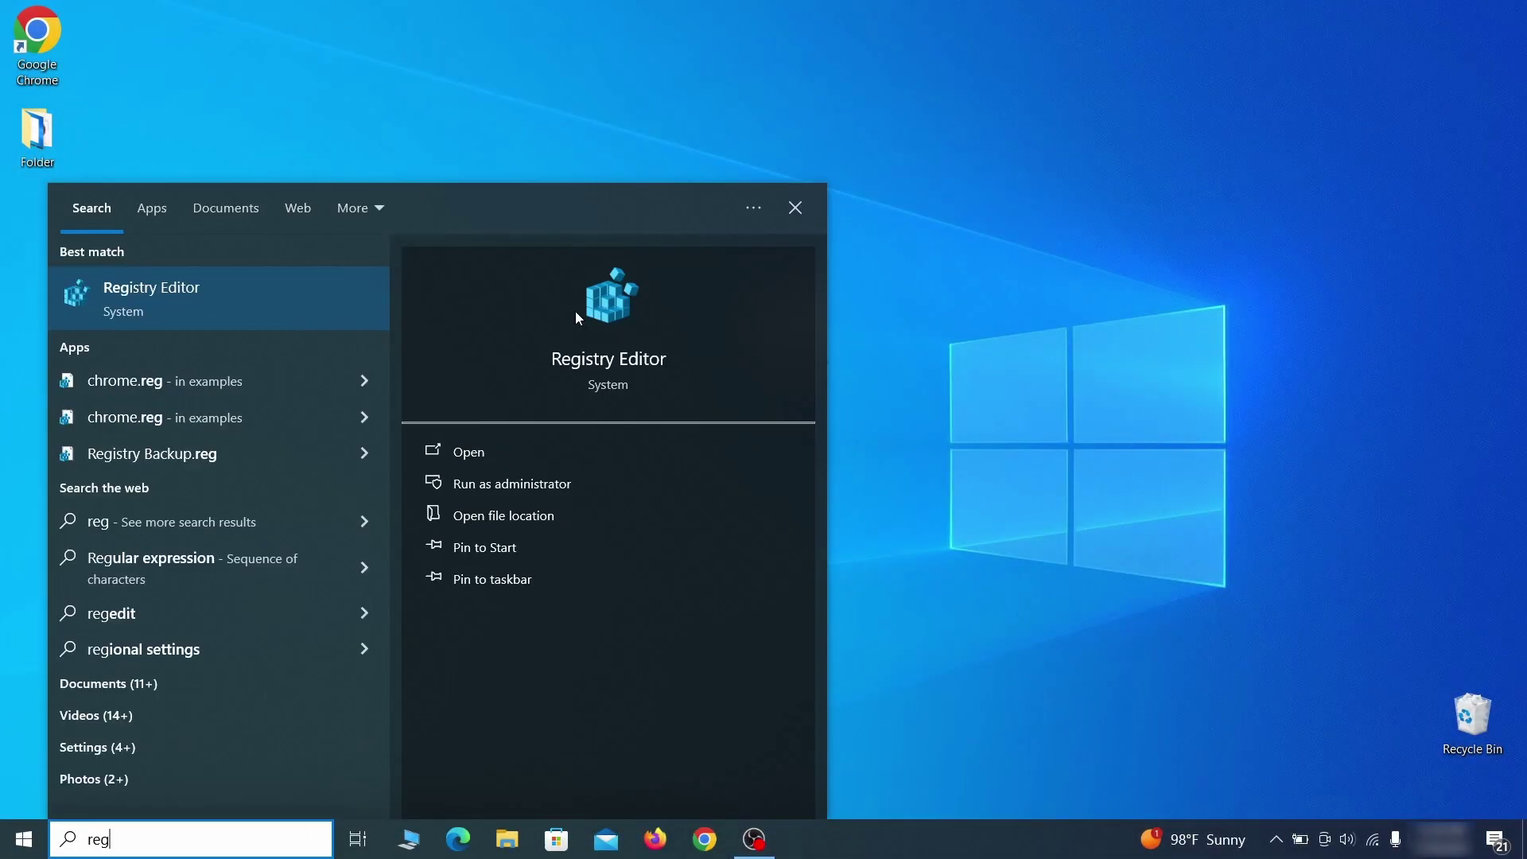
key("Return")
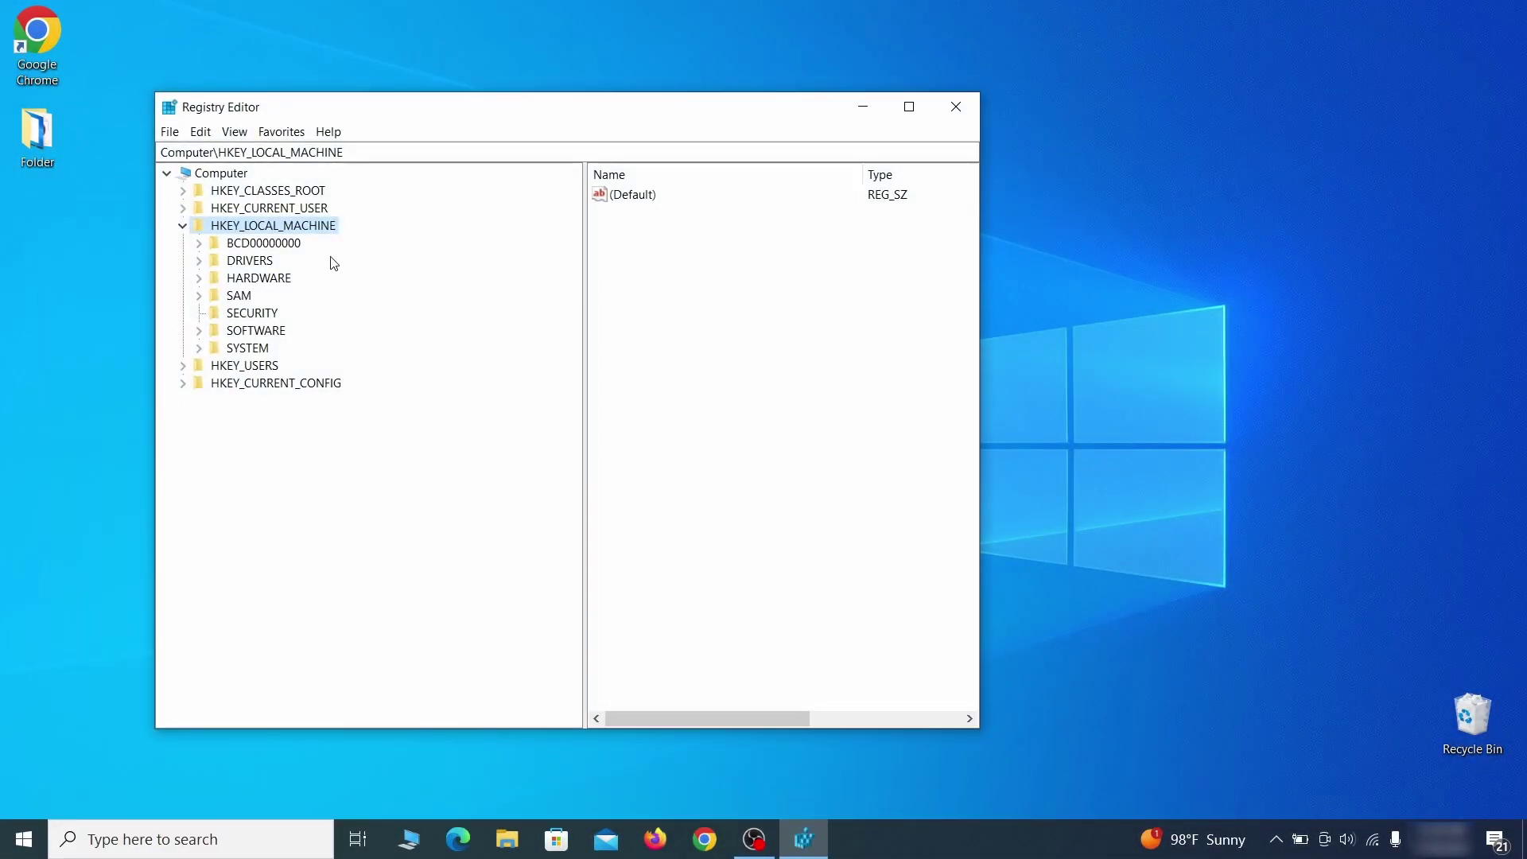
left_click(199, 242)
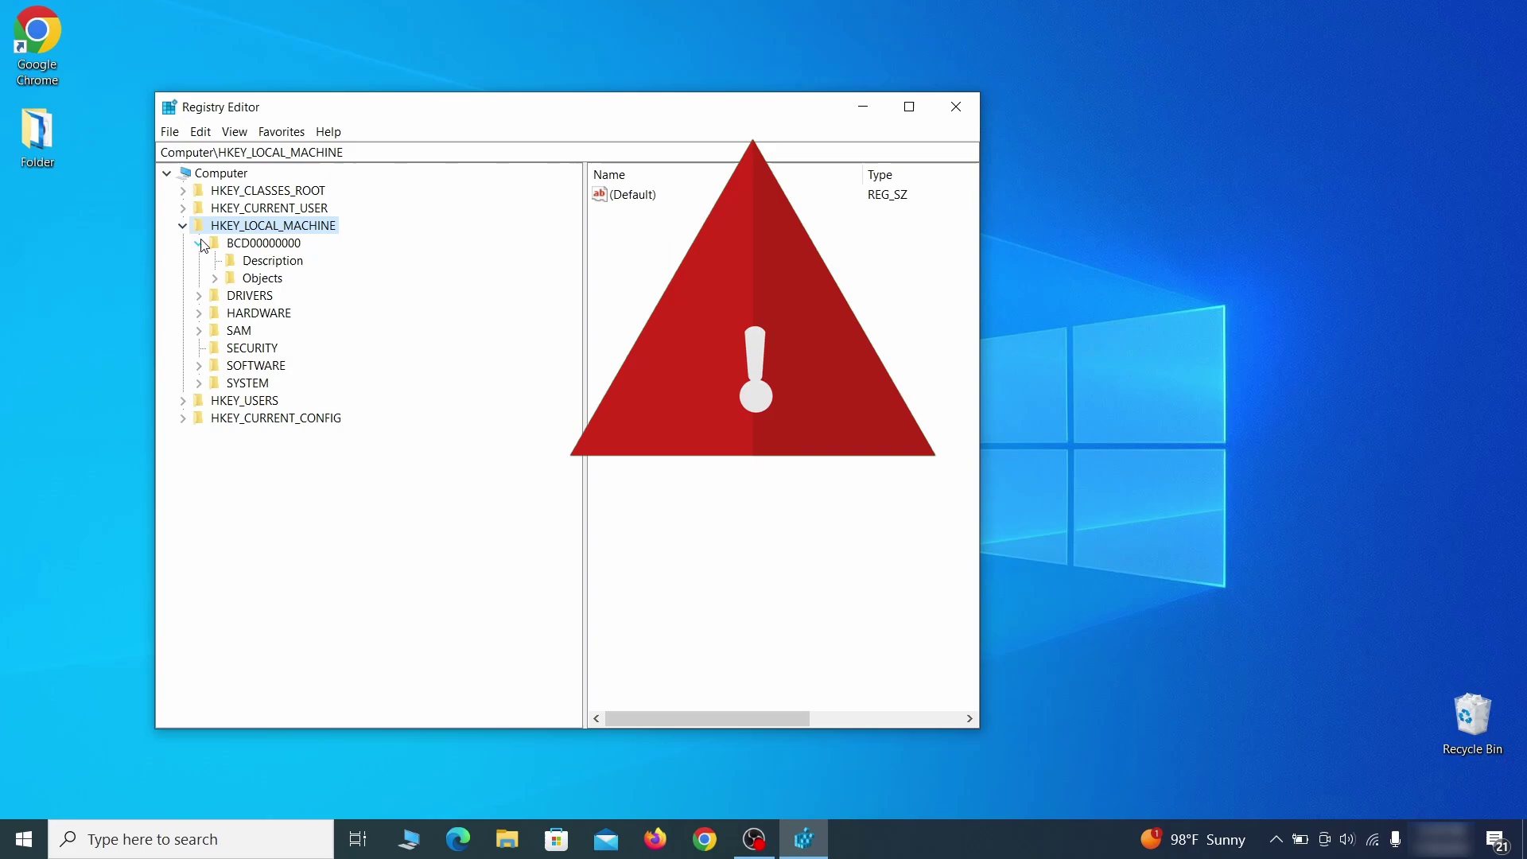
left_click(214, 277)
left_click(230, 452)
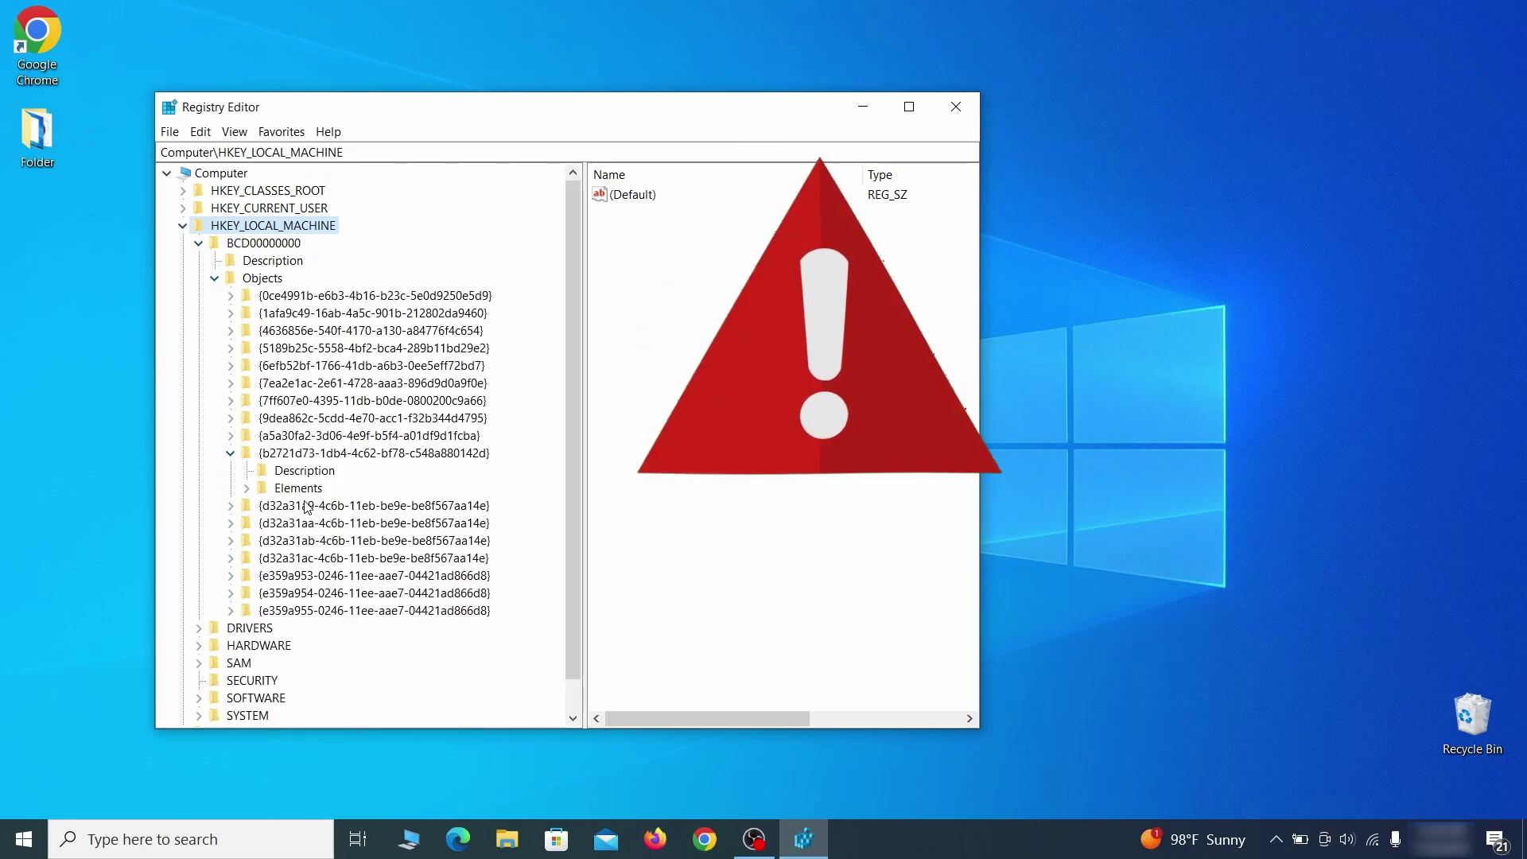
left_click(246, 487)
left_click(319, 541)
right_click(319, 541)
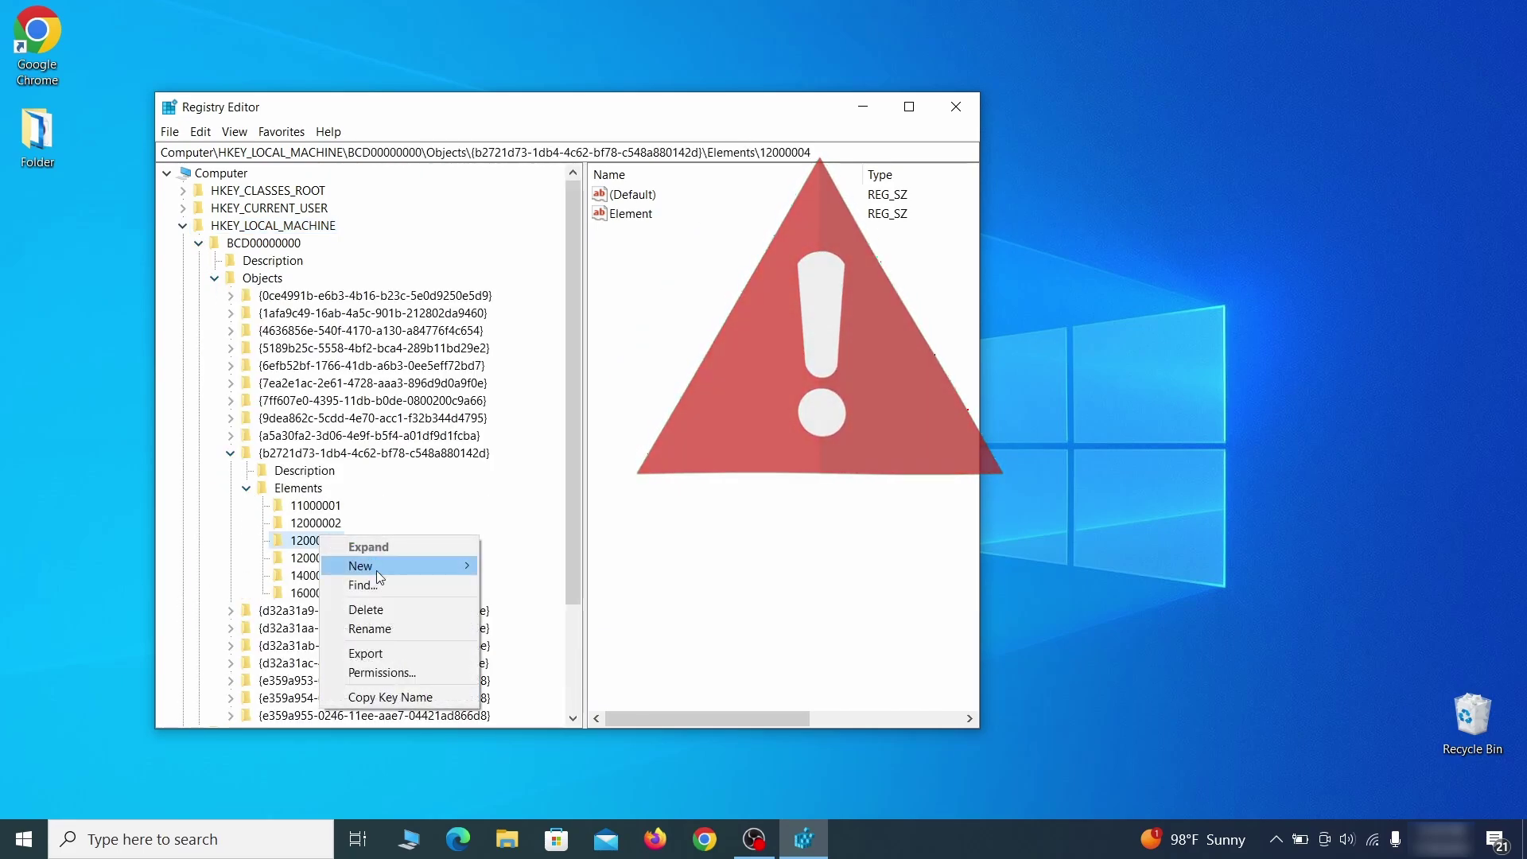
left_click(394, 609)
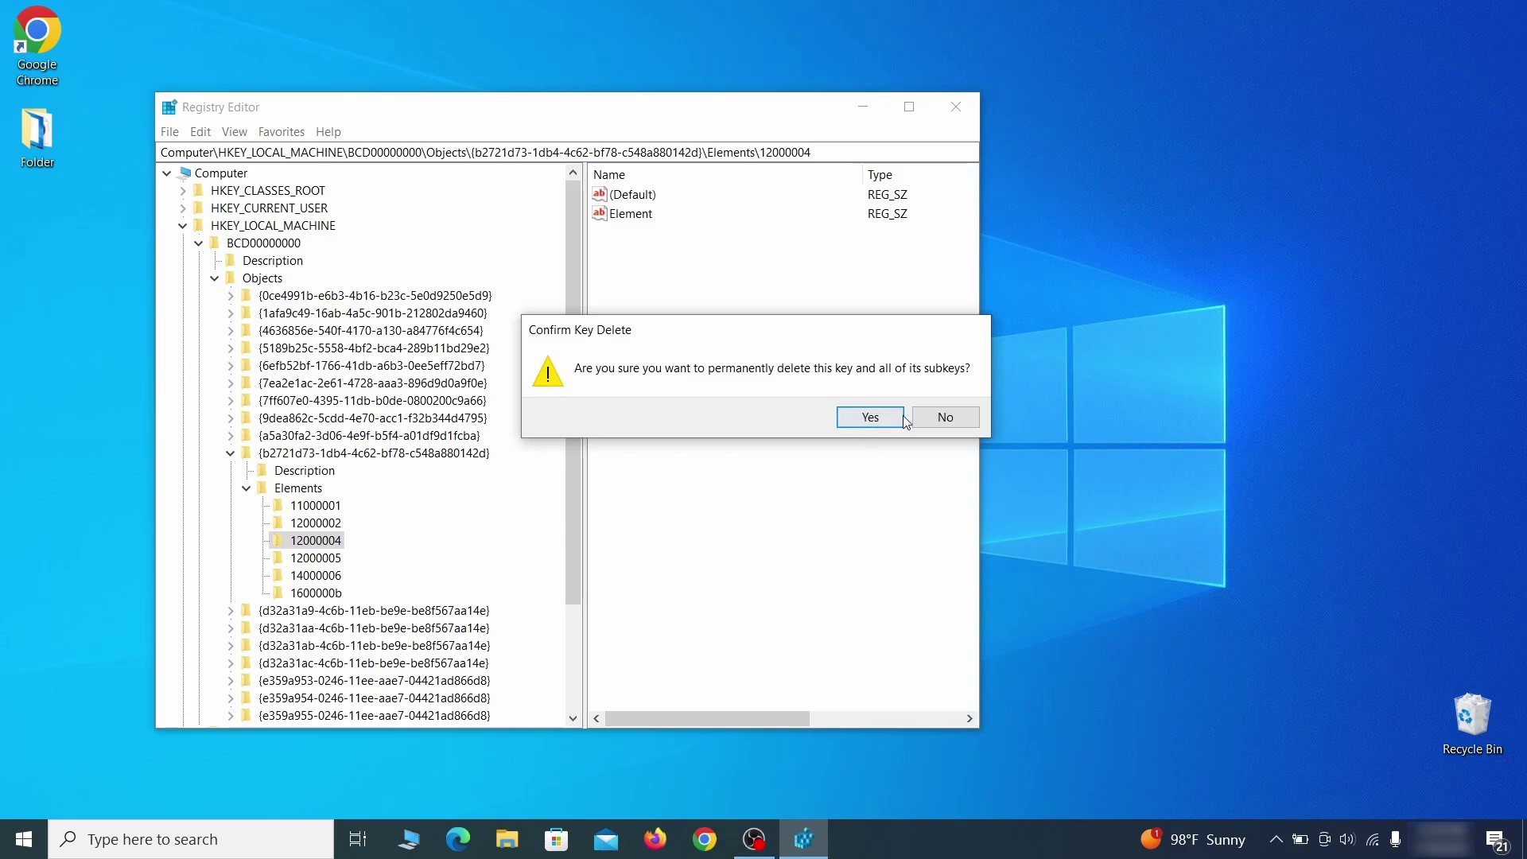
left_click(961, 423)
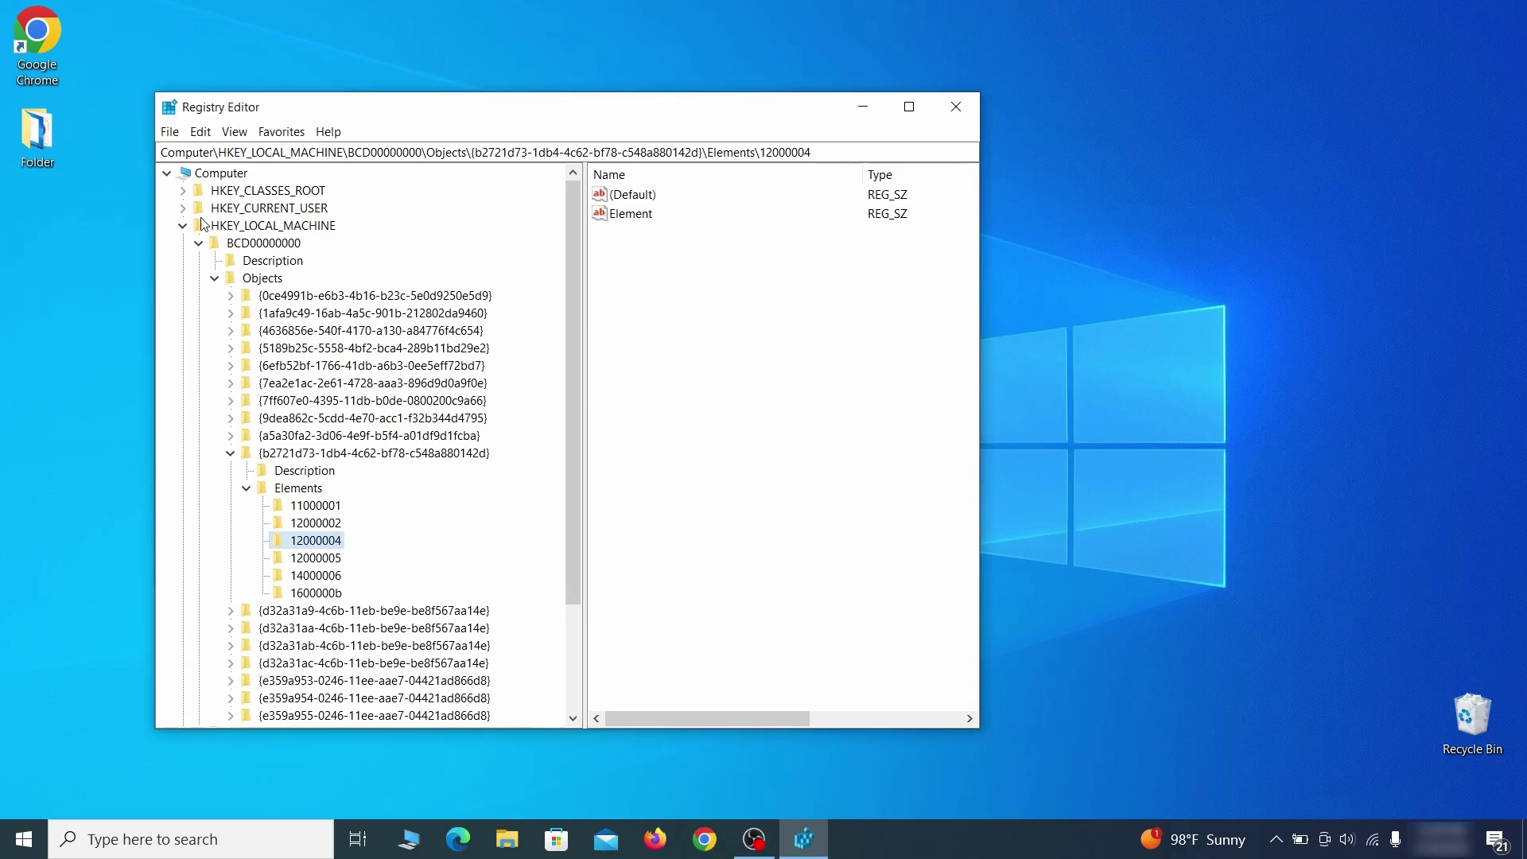
scroll(251, 610, "down", 3)
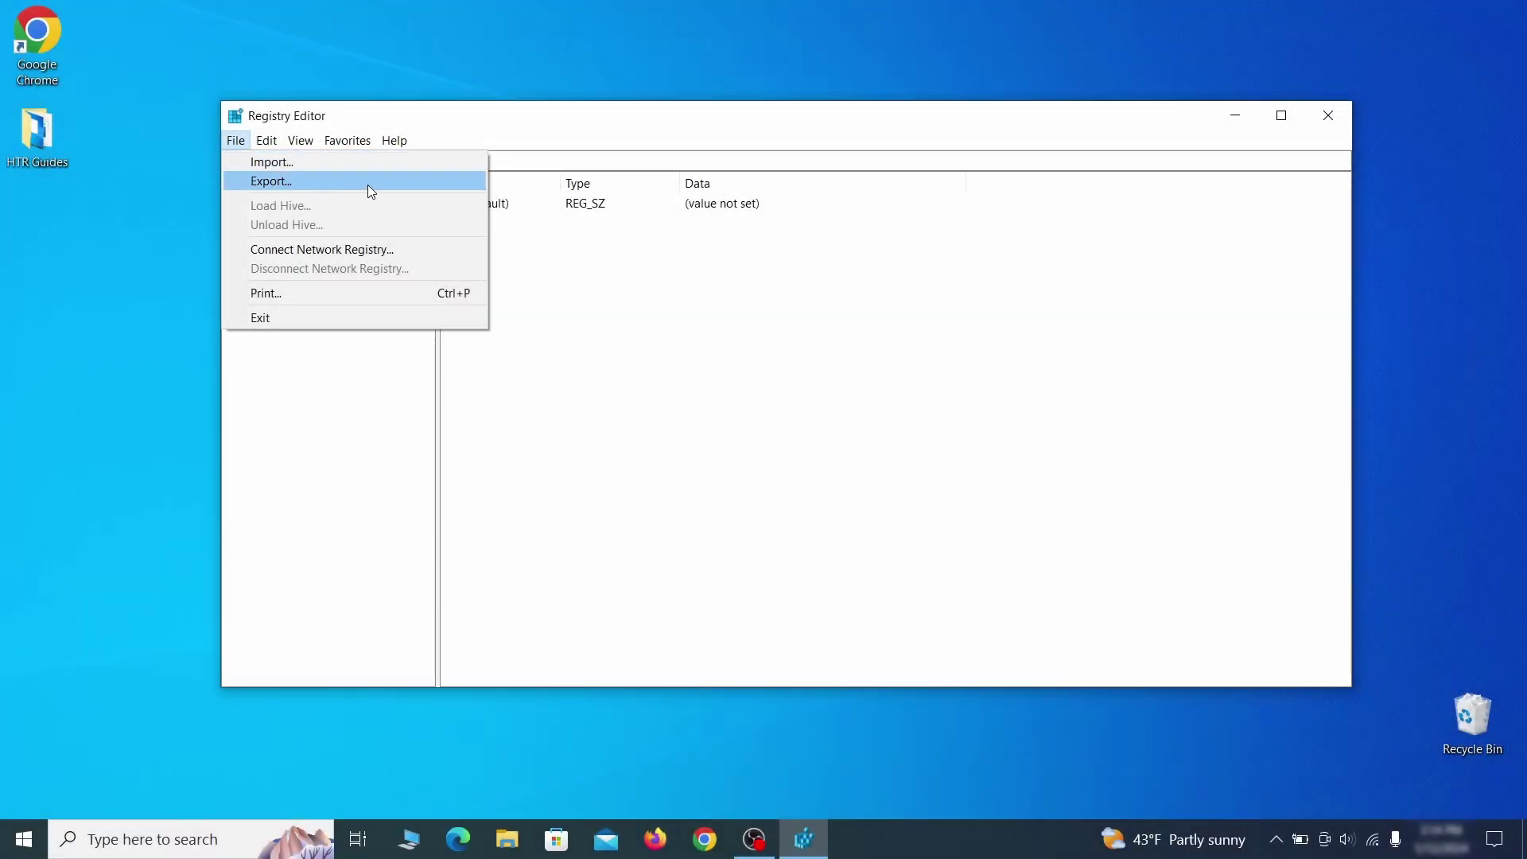
Export the entire registry to the desktop as "Registry Backup 1" and pick that backup file for import
left_click(369, 185)
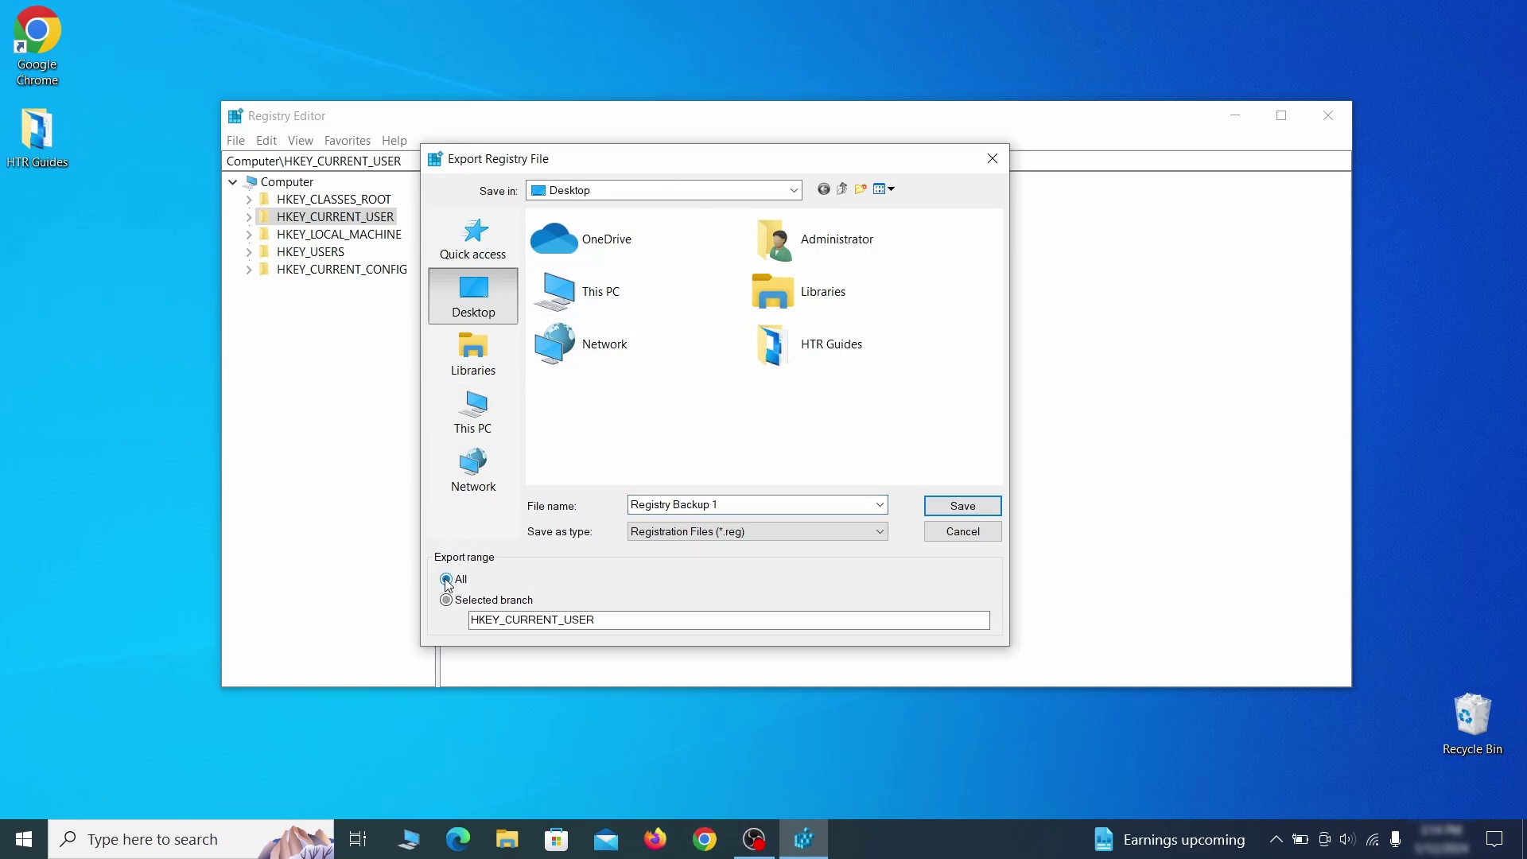
key("Return")
left_click(235, 140)
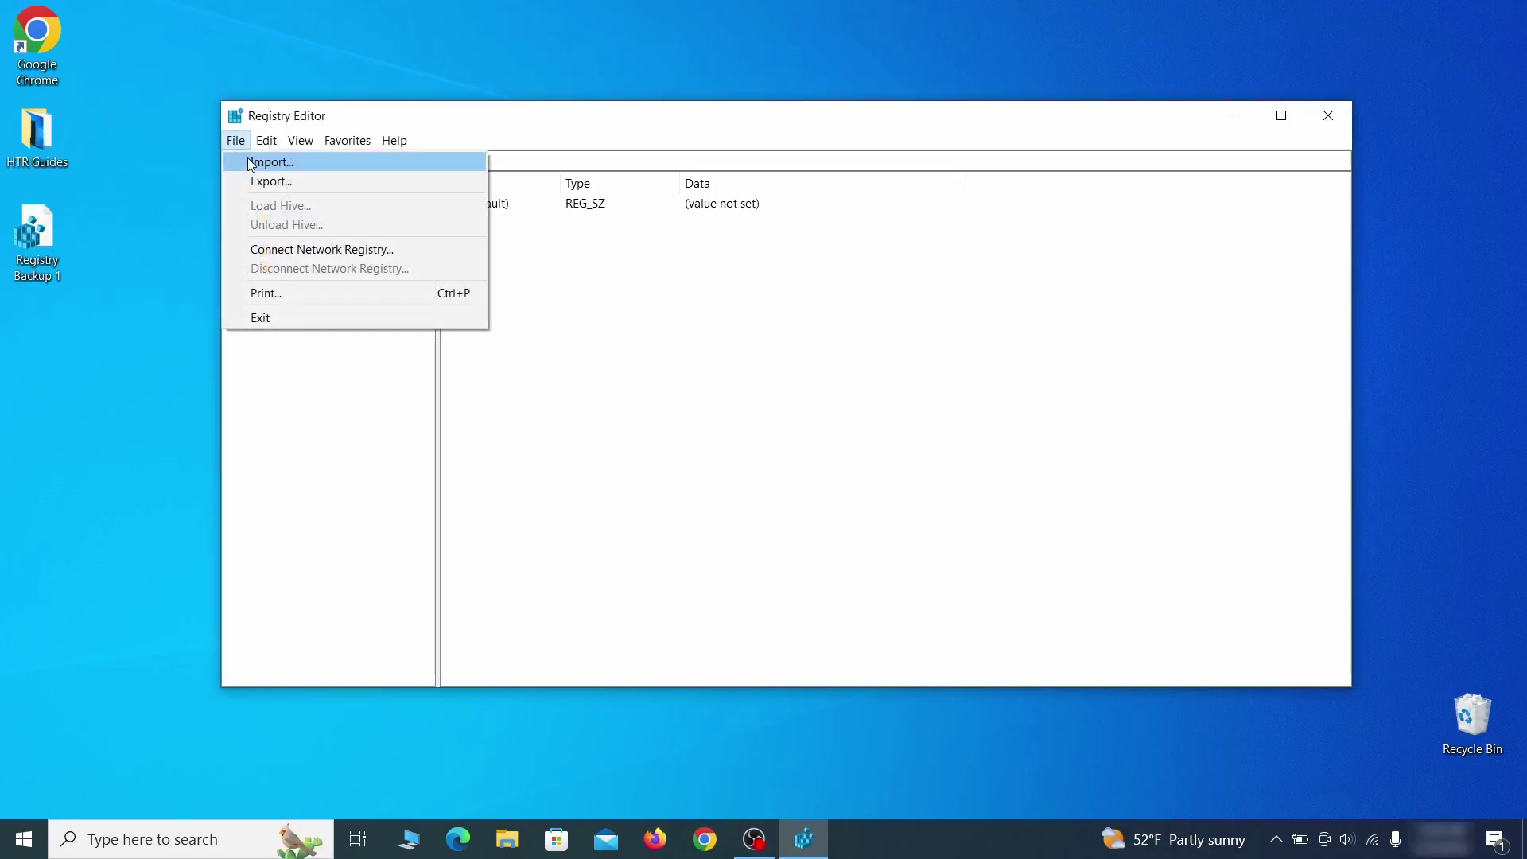
left_click(328, 165)
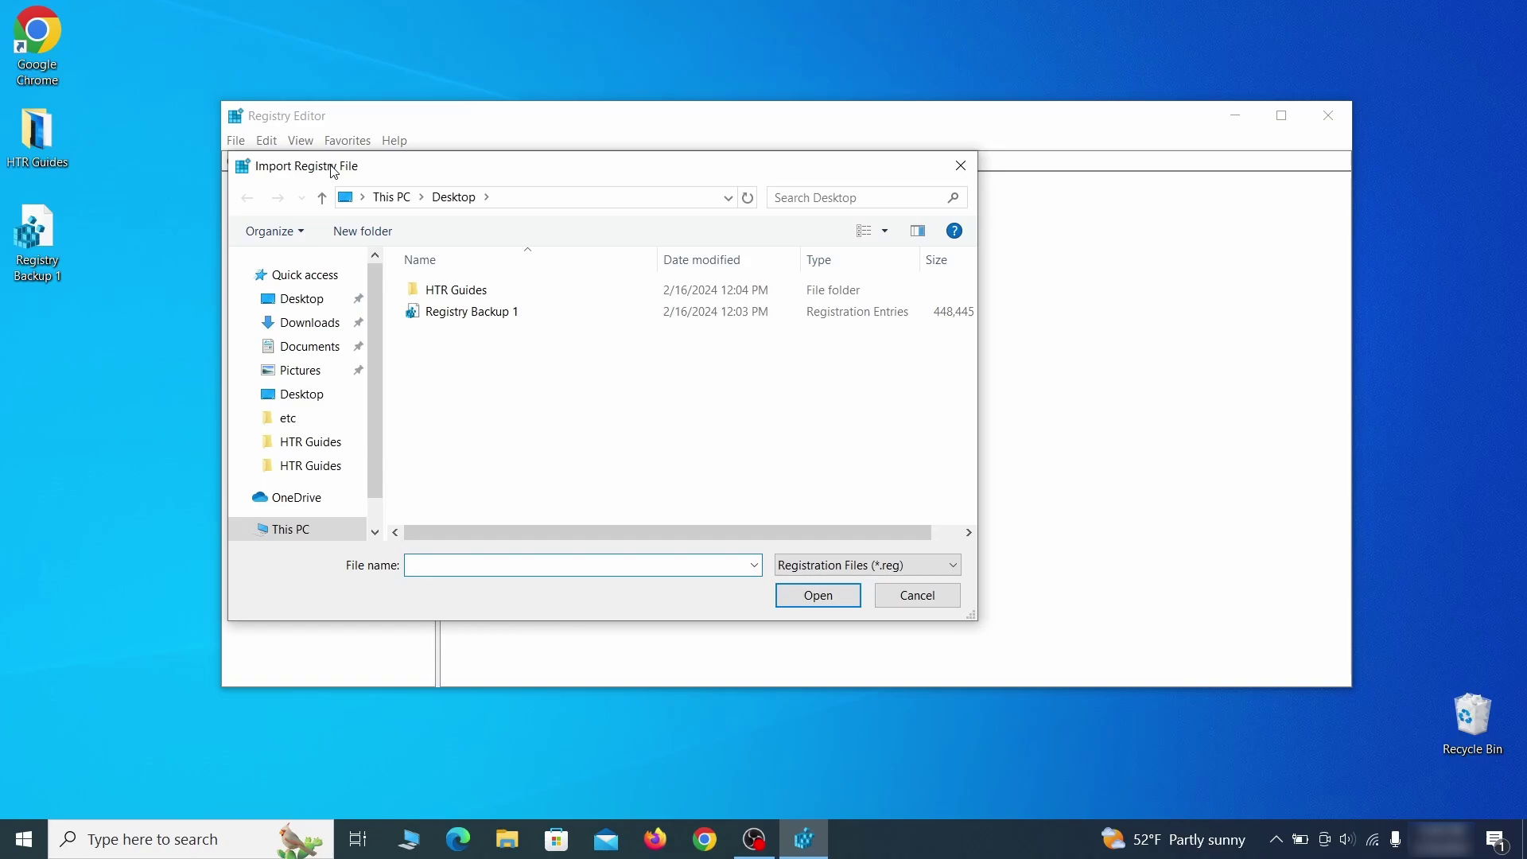
left_click(528, 315)
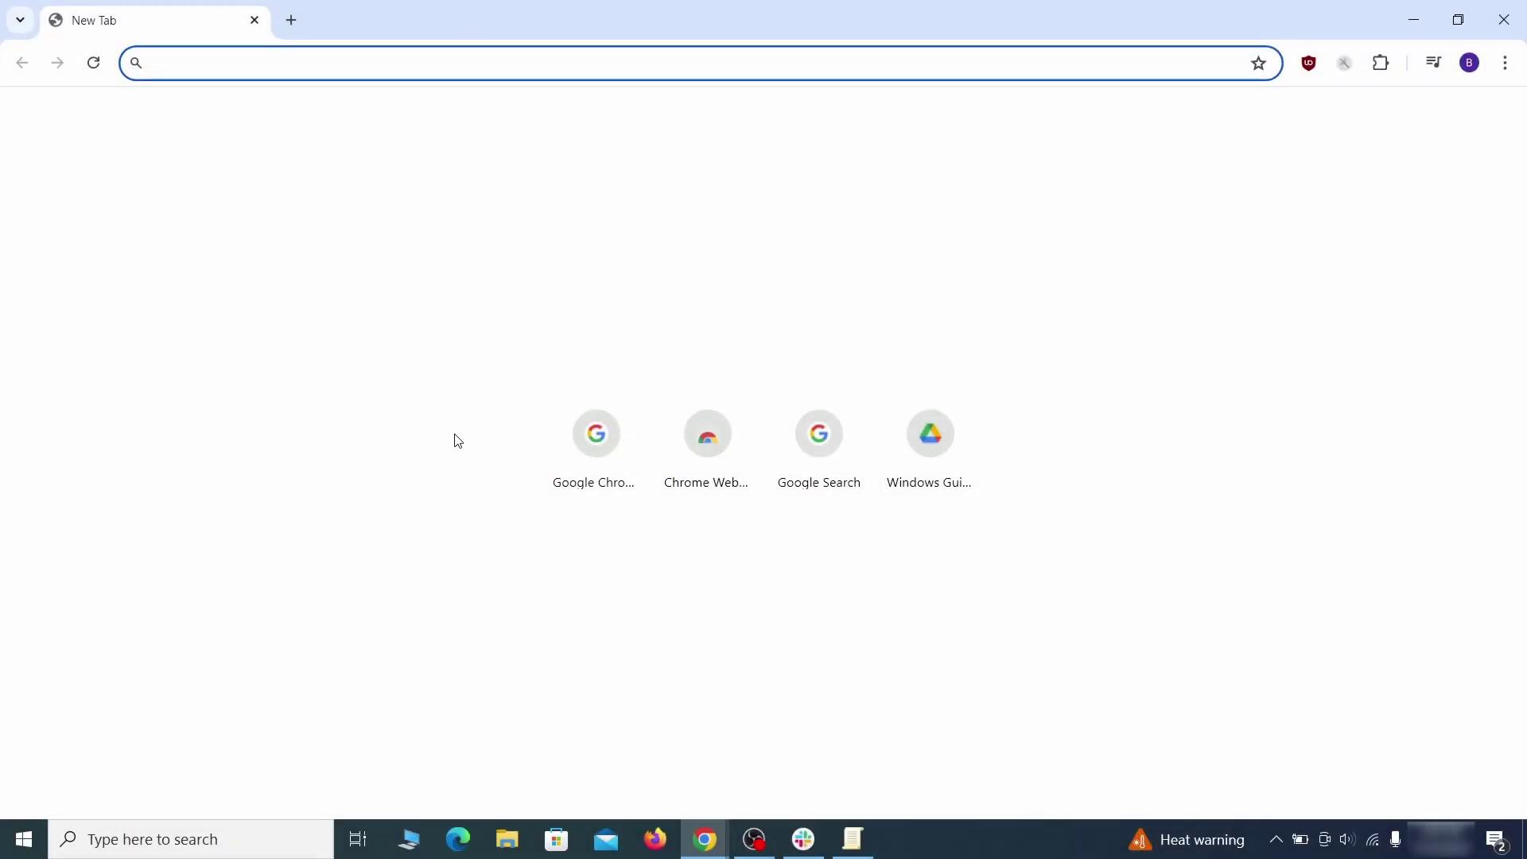
Copy the HomepageLocation value from chrome://policy into the New Text Document in Notepad and open Chrome's main menu
type("ch")
key("Return")
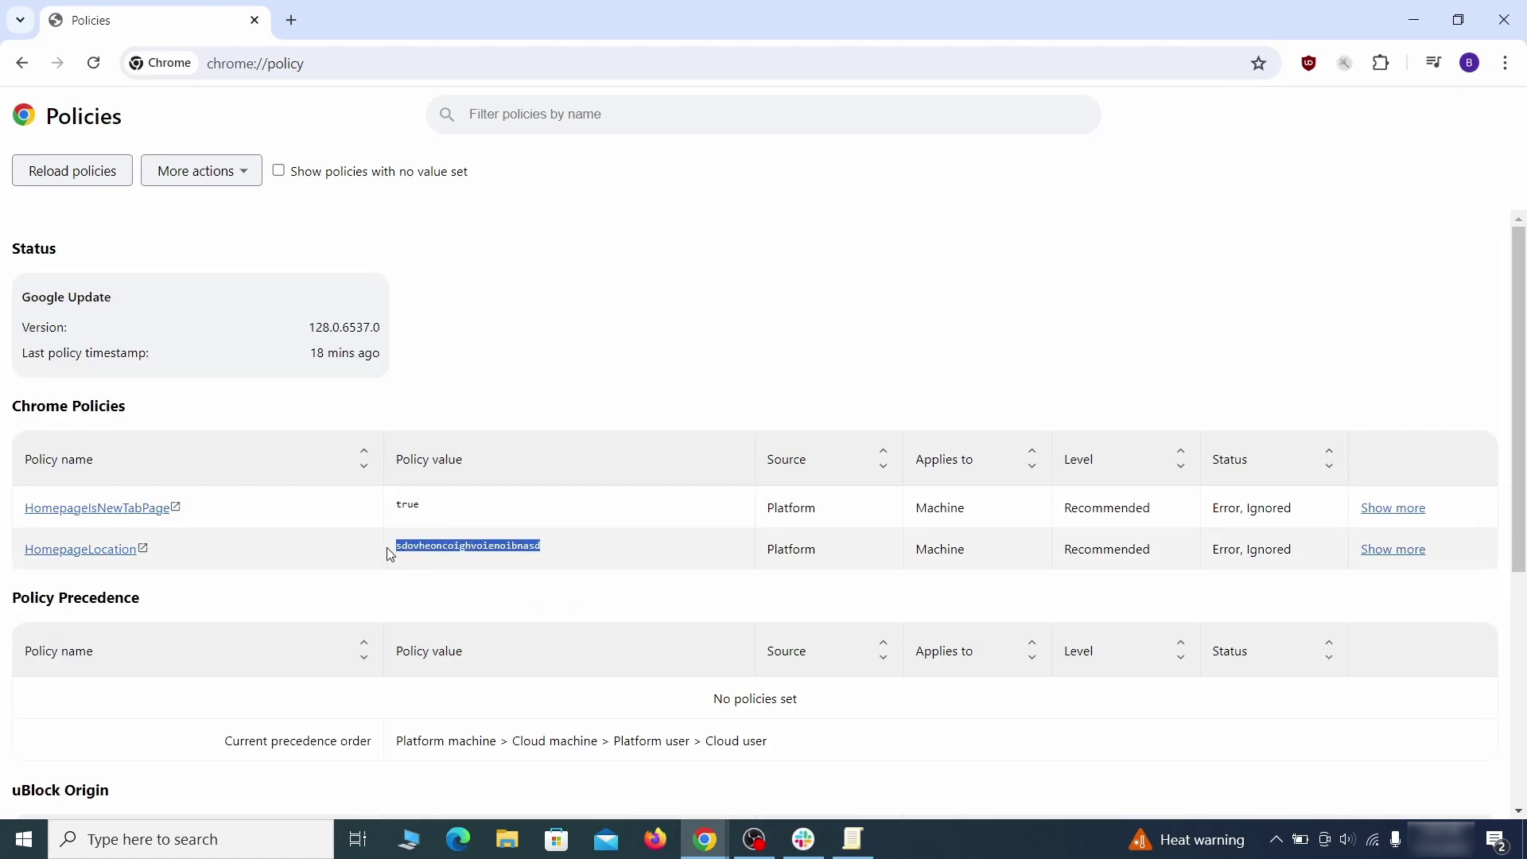
right_click(432, 548)
left_click(465, 566)
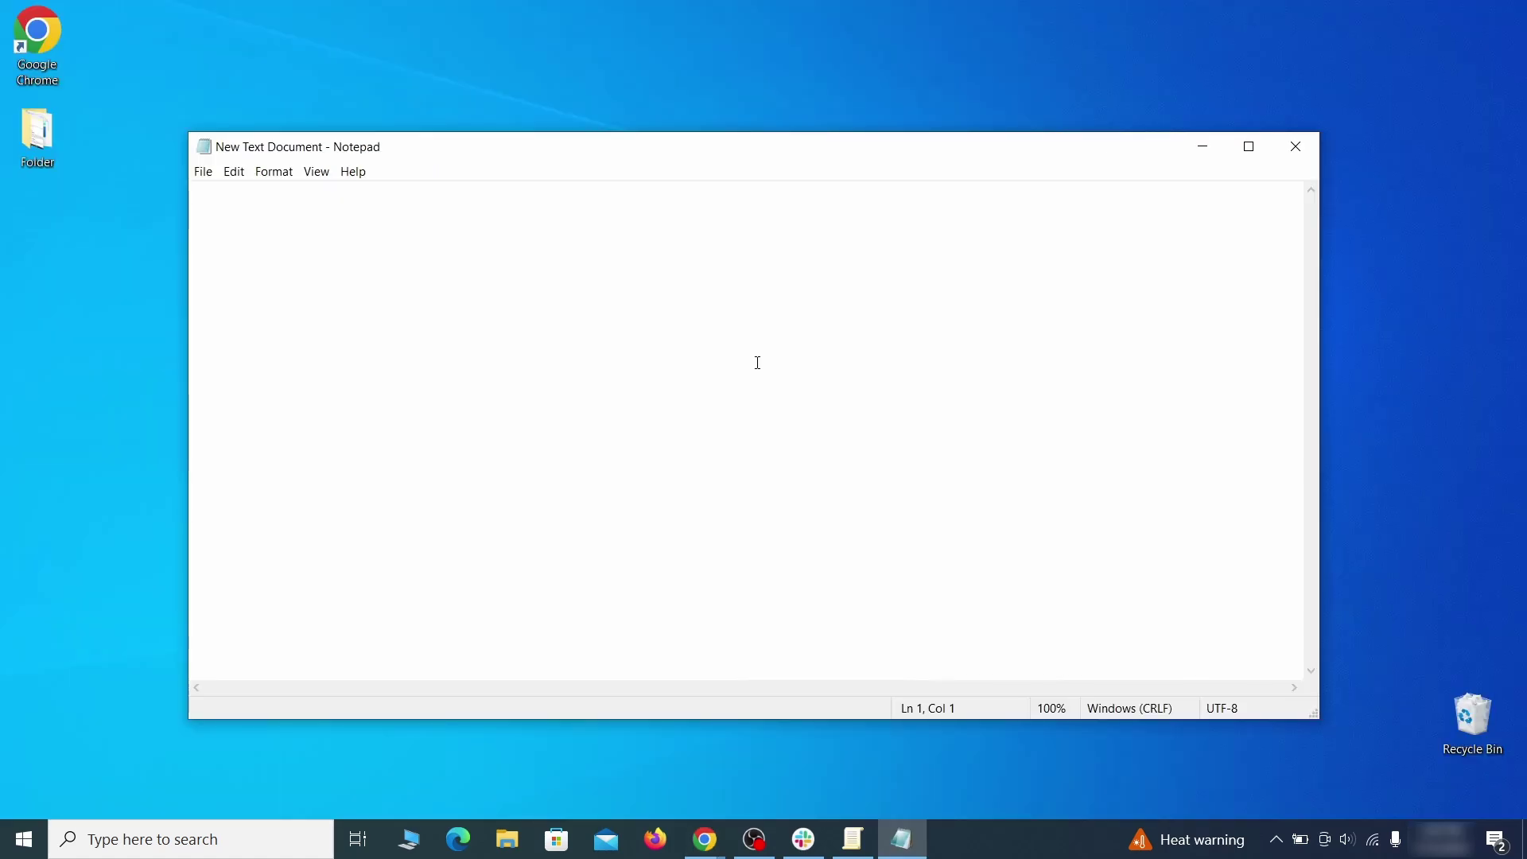
right_click(757, 363)
left_click(795, 422)
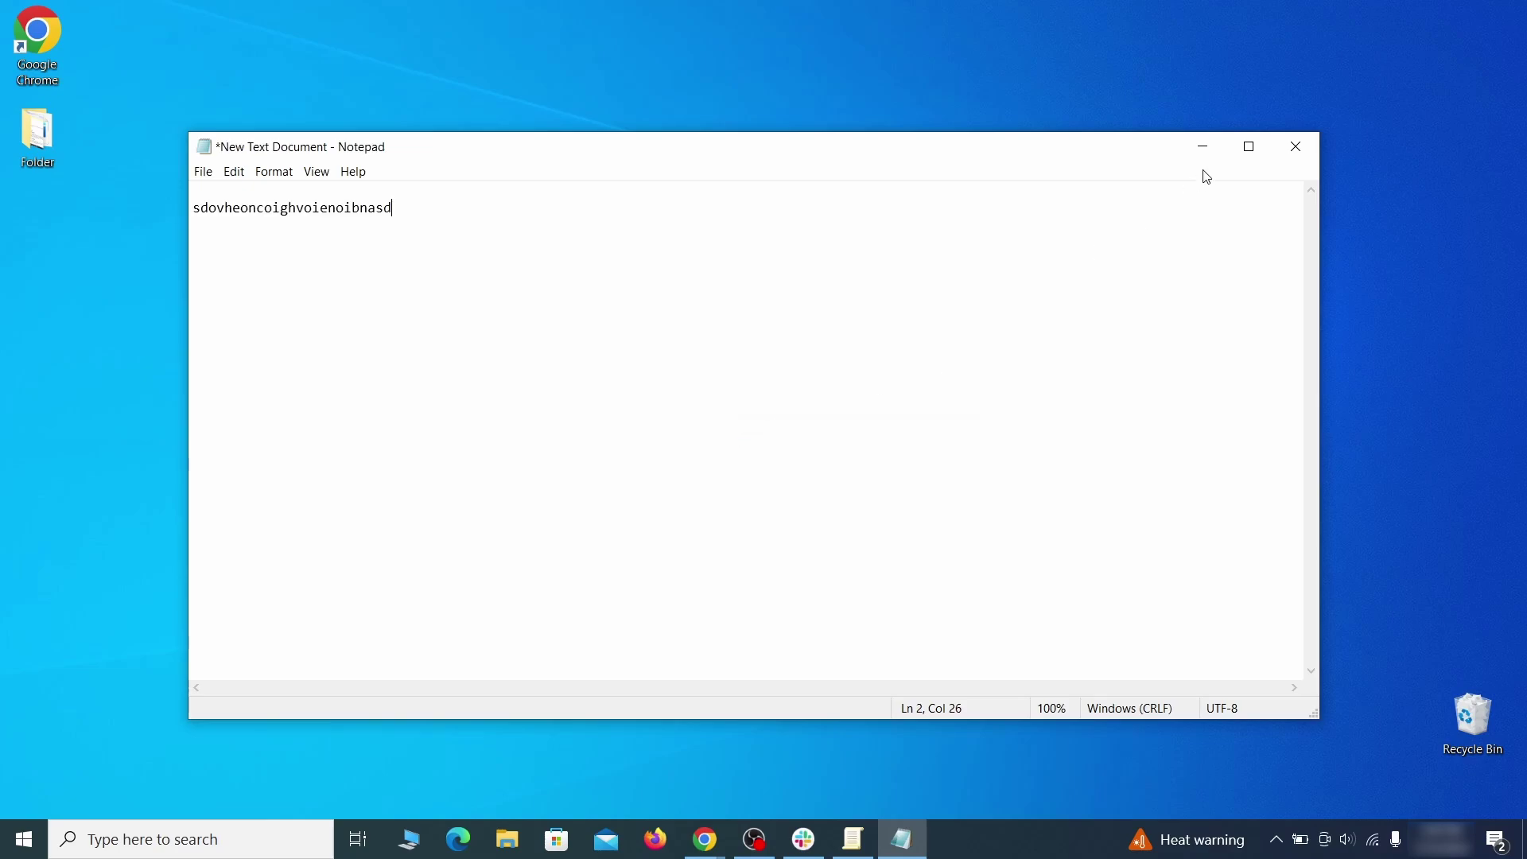
left_click(1201, 151)
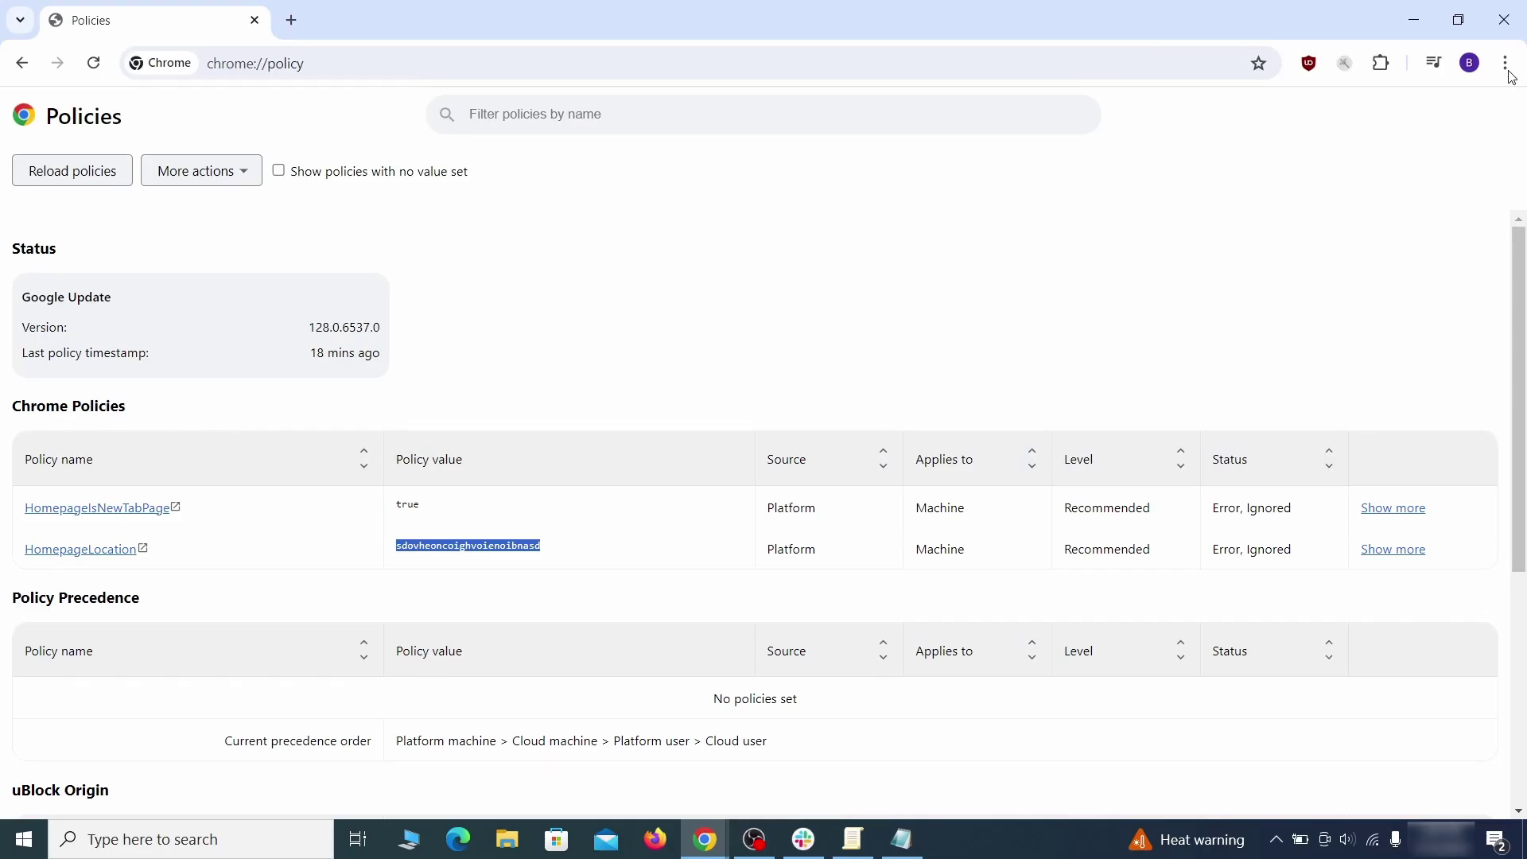
left_click(1505, 63)
mouse_move(1281, 374)
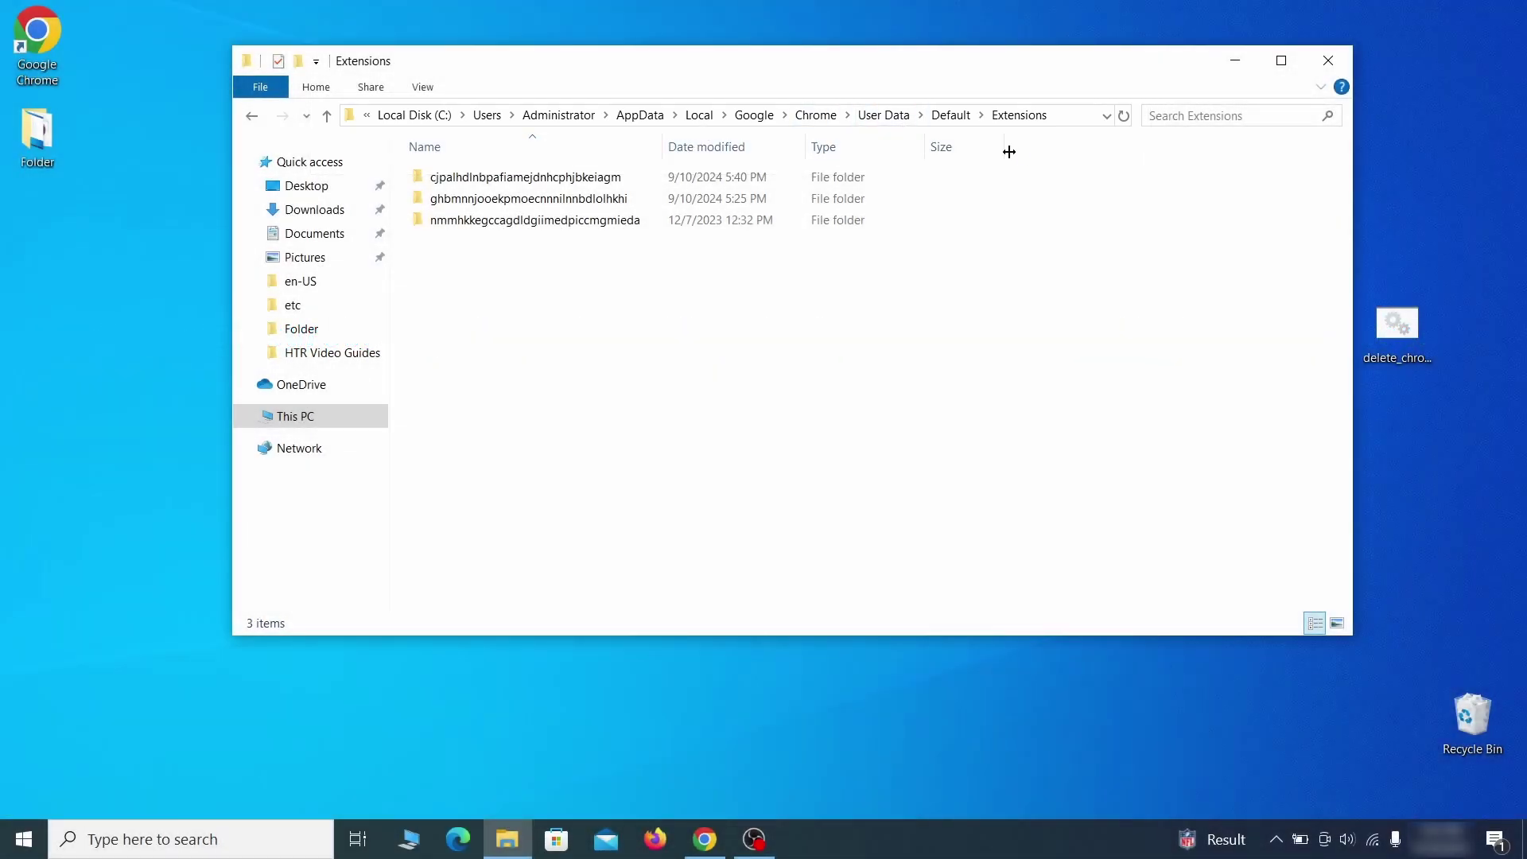
Delete all extension folders inside Chrome's User Data\Default\Extensions directory and close File Explorer
left_click_drag(566, 253, 643, 190)
right_click(641, 190)
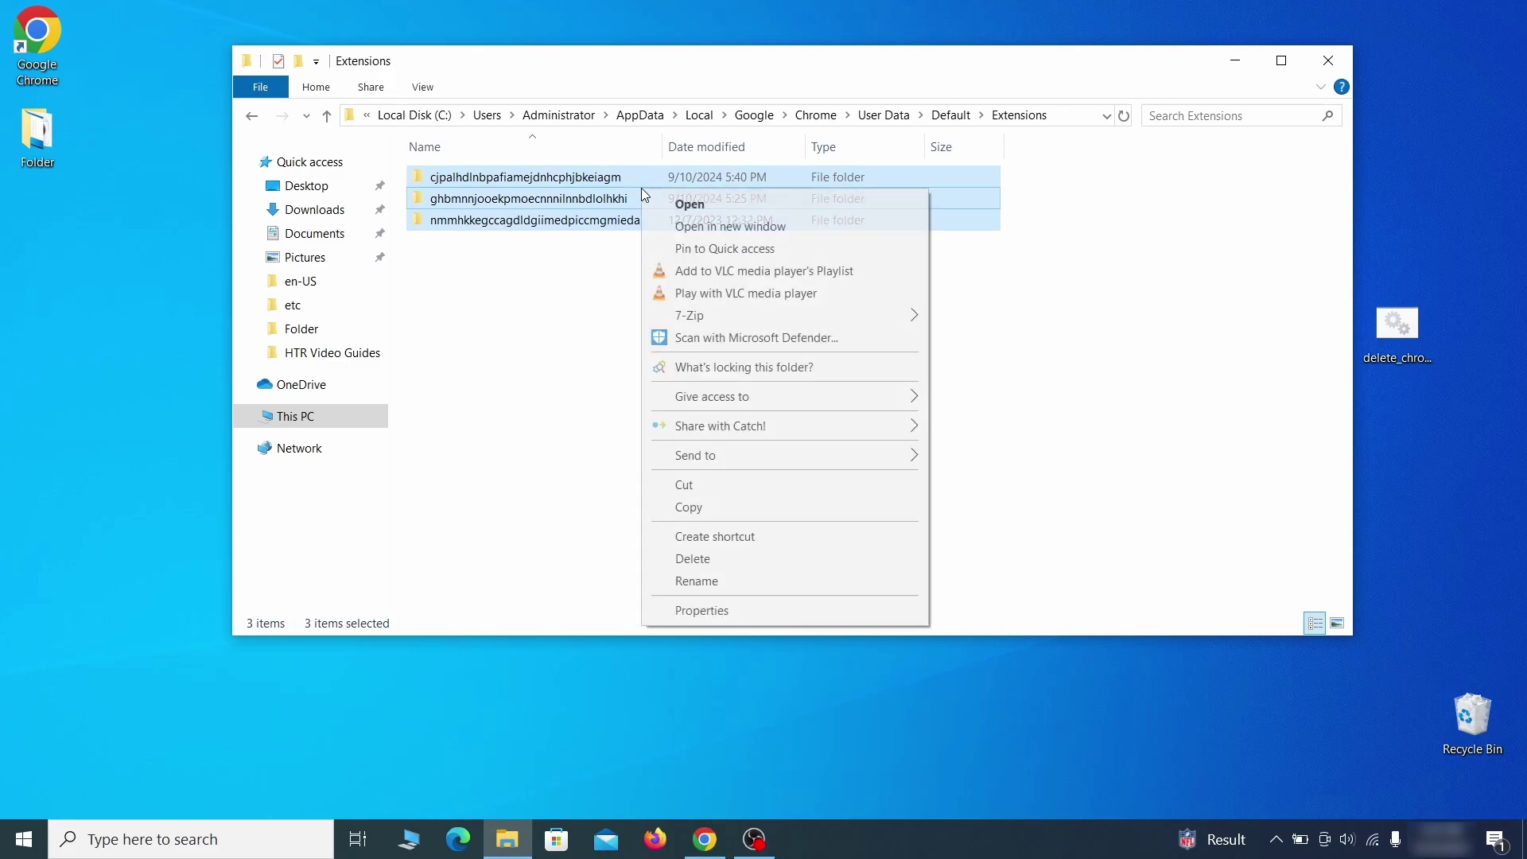
left_click(693, 559)
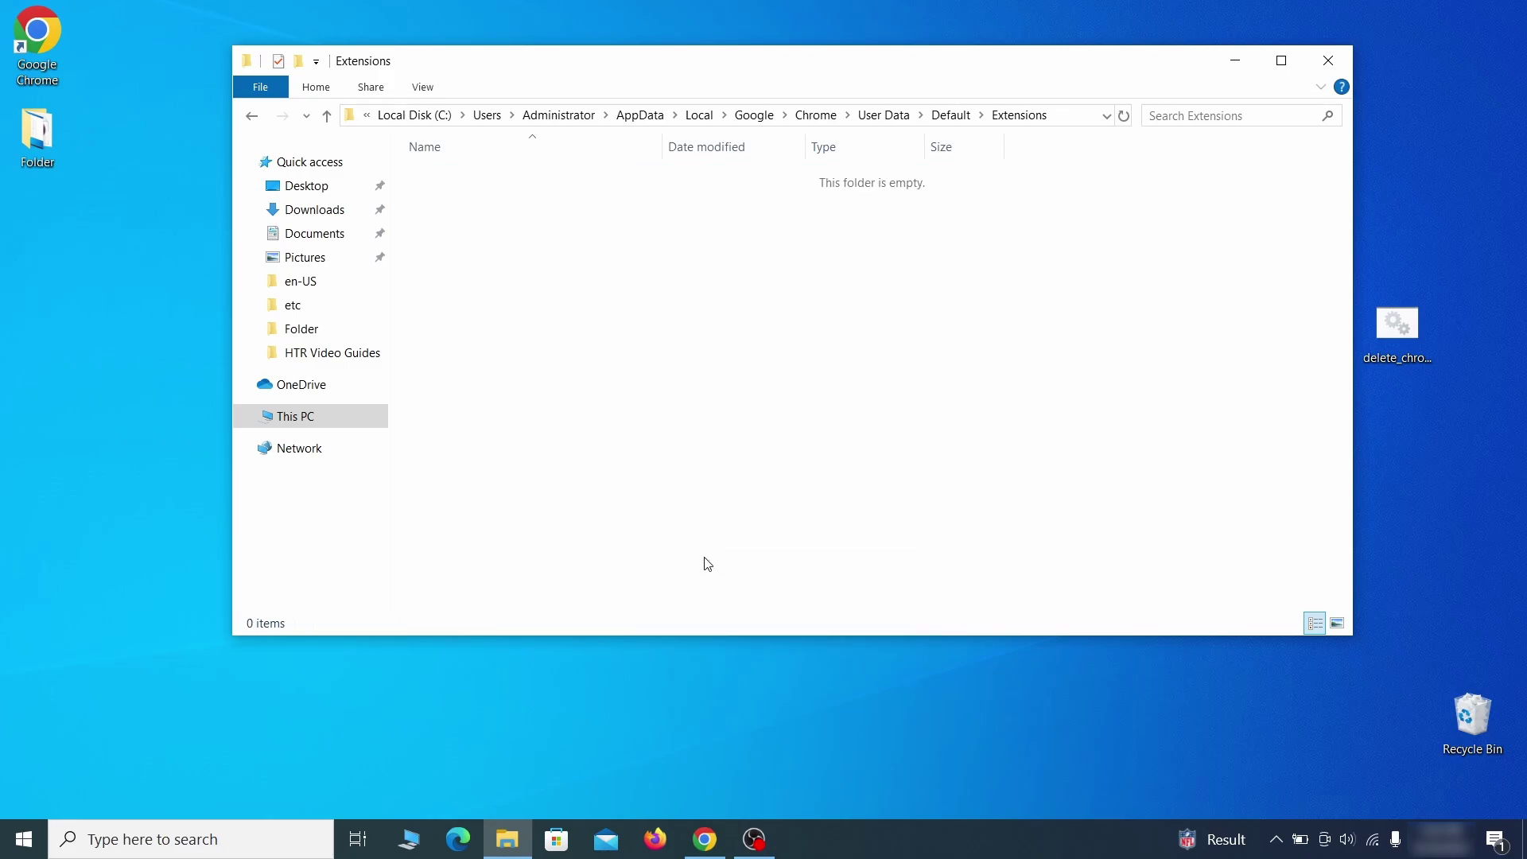
left_click(1326, 63)
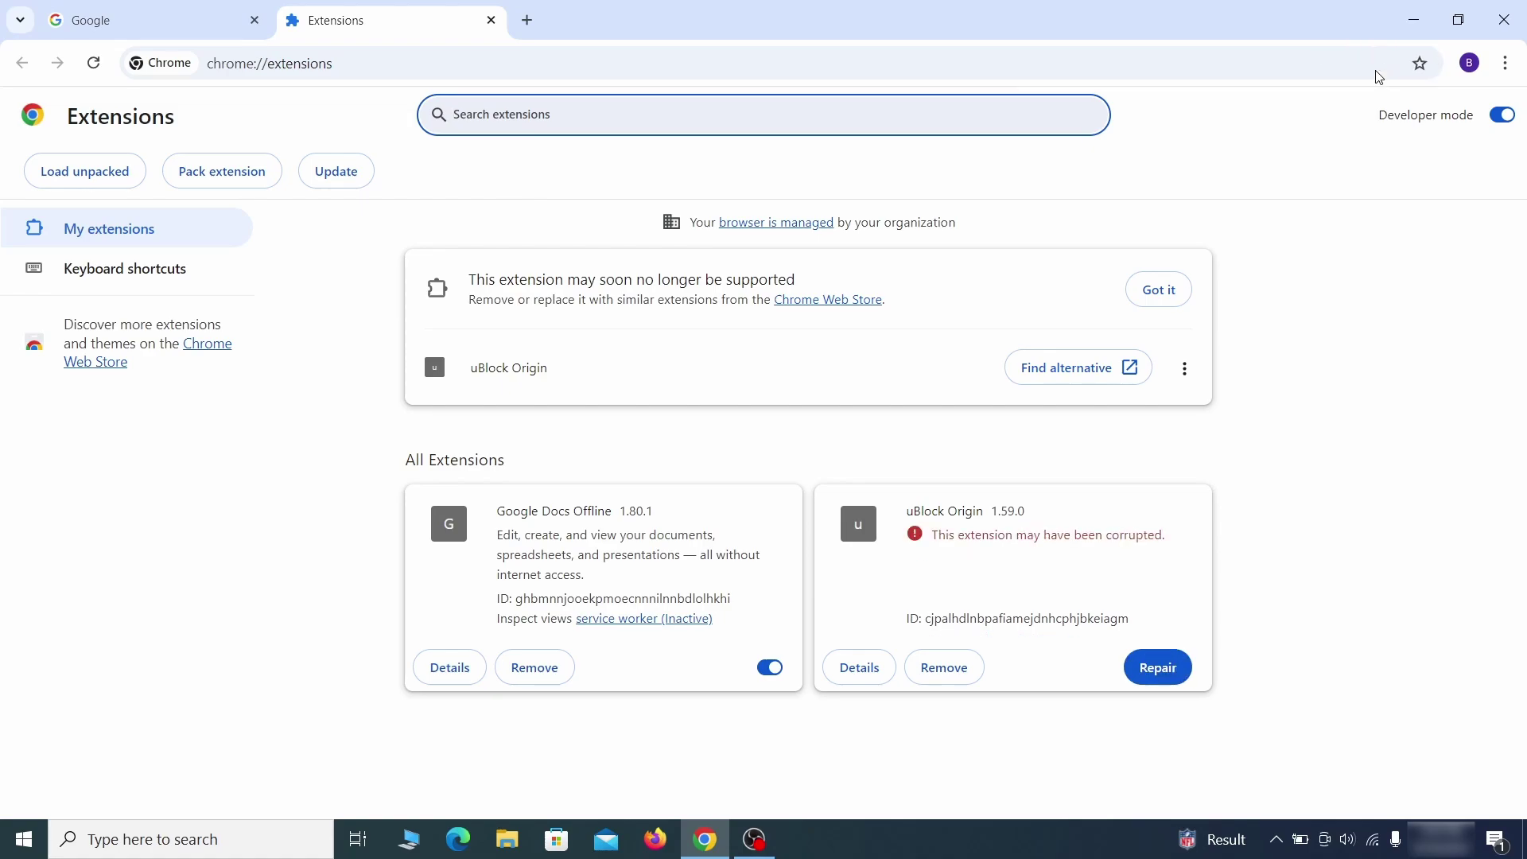
Repair the uBlock Origin extension on Chrome's Extensions page
left_click(1167, 682)
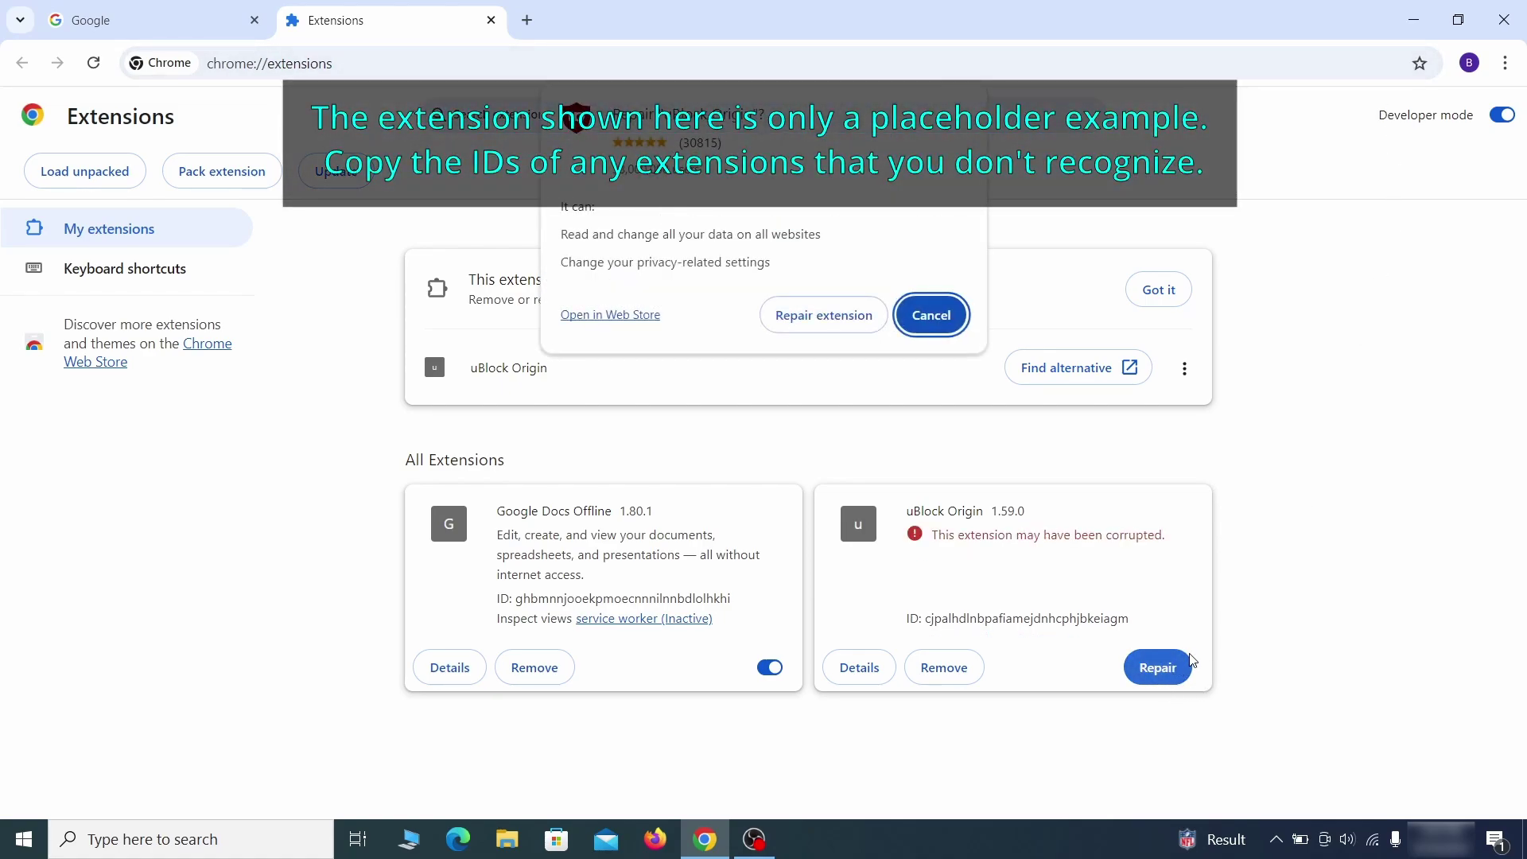
left_click(824, 315)
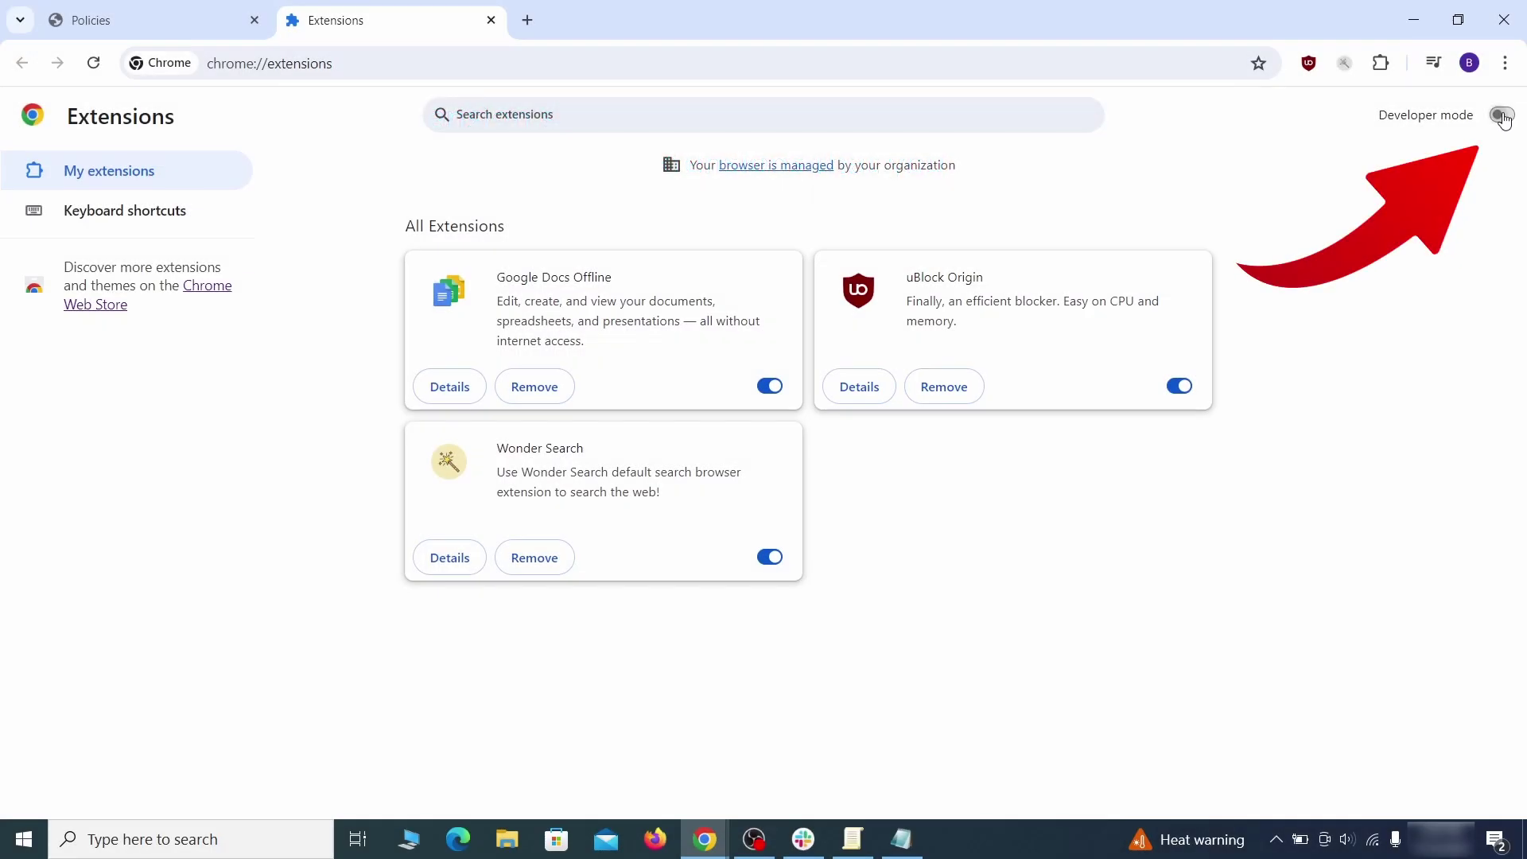
Enable Developer mode in Chrome's extensions and copy the Wonder Search extension ID into the Notepad document
left_click(1501, 116)
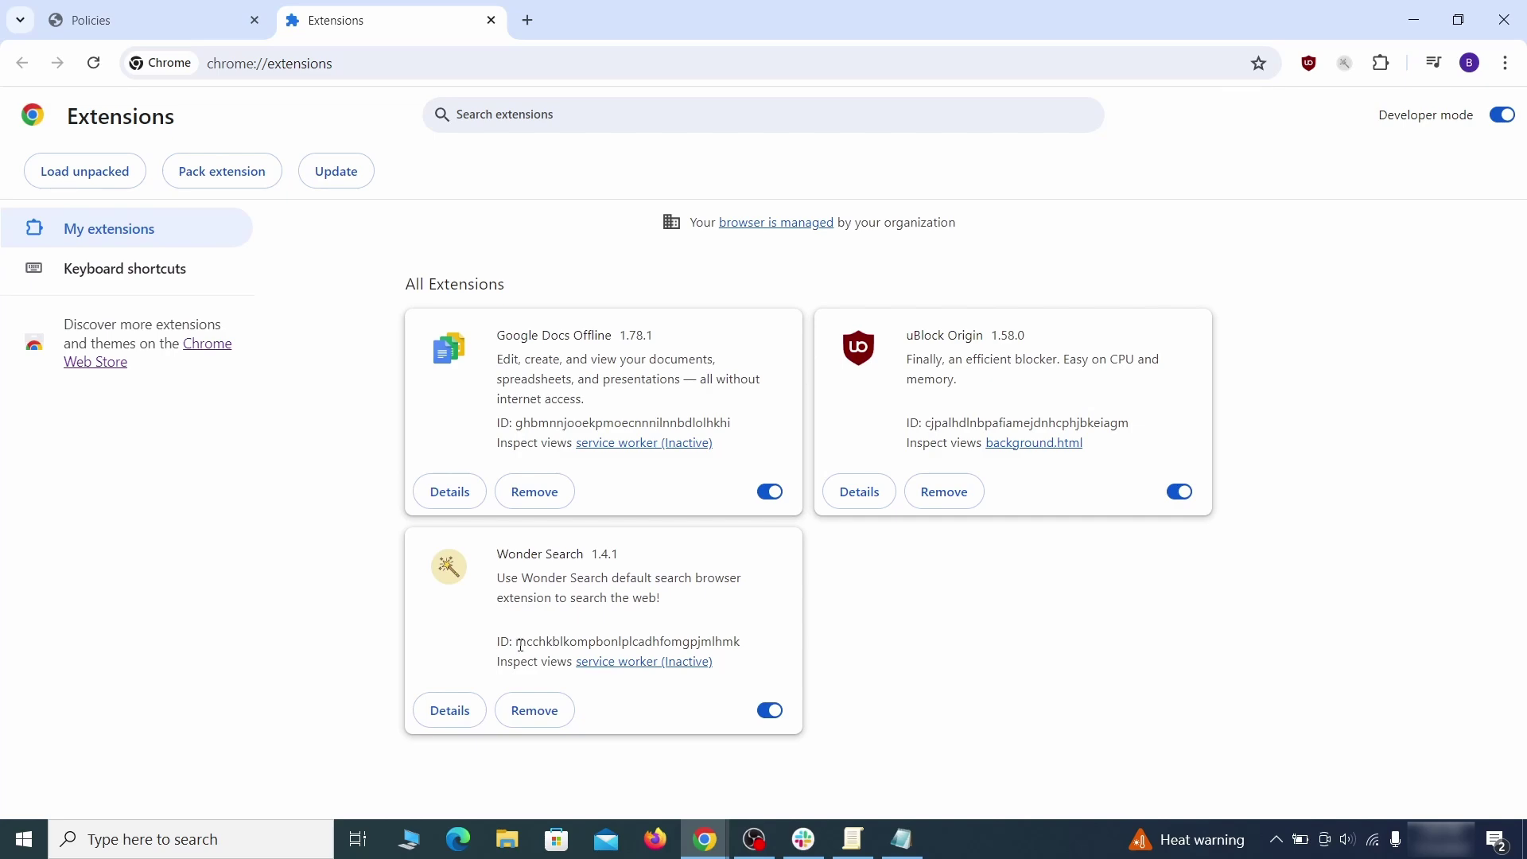
left_click_drag(520, 644, 723, 640)
right_click(740, 641)
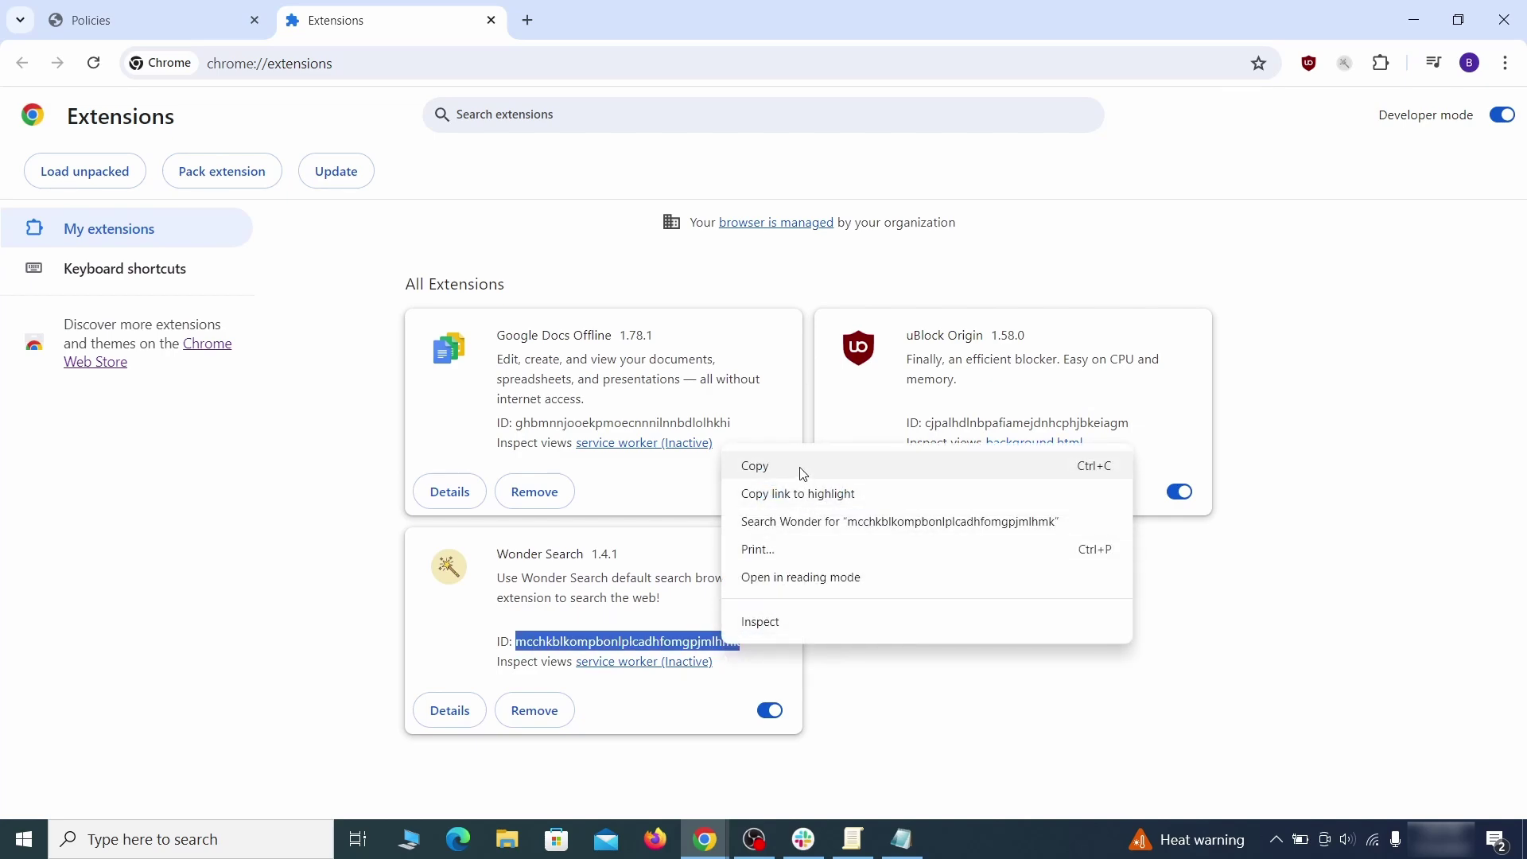
left_click(753, 474)
left_click(1418, 24)
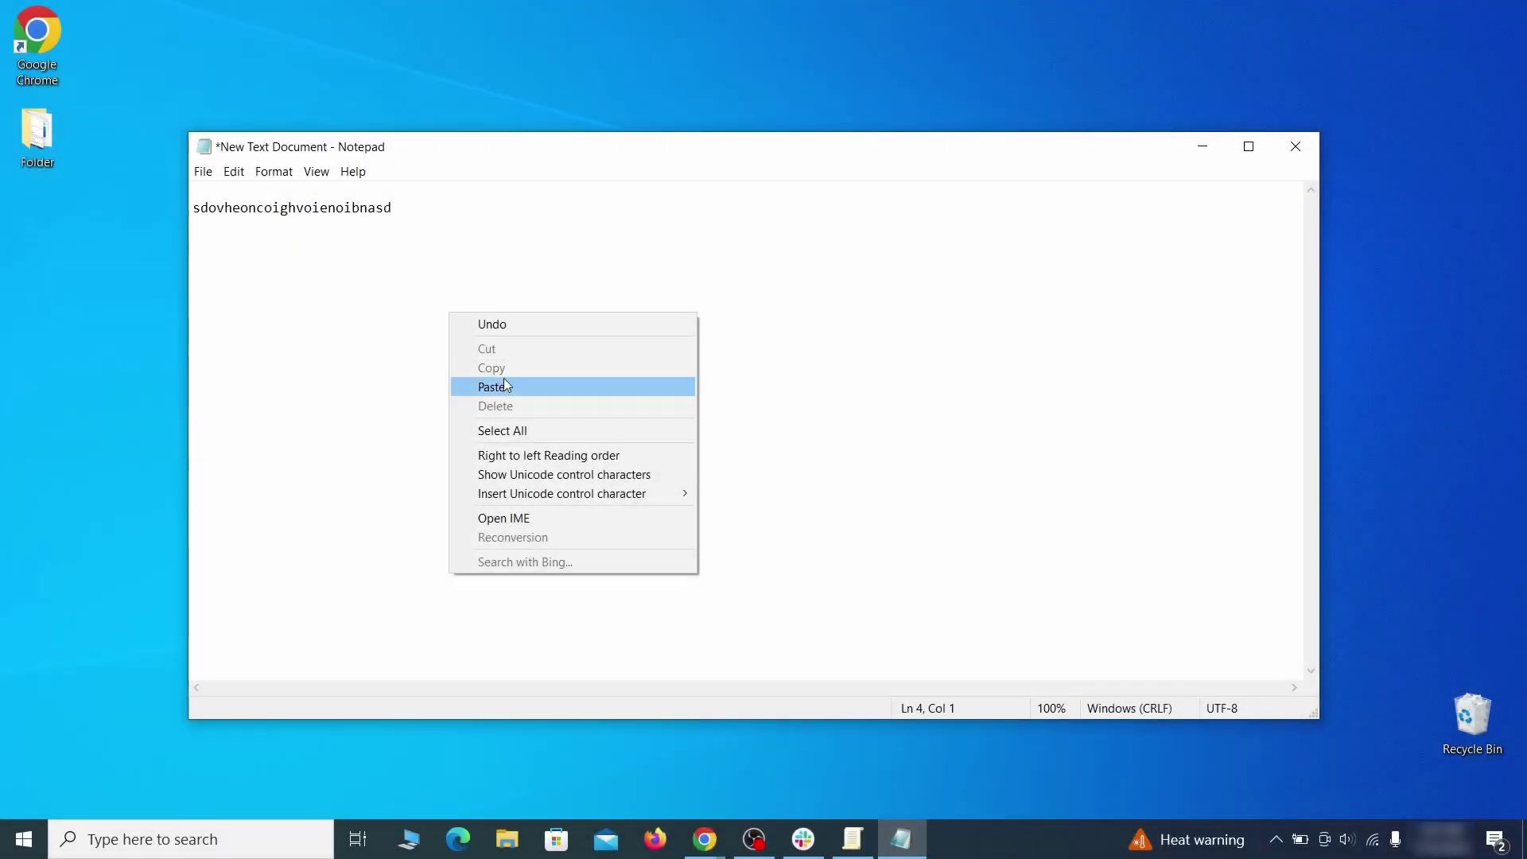
left_click(523, 385)
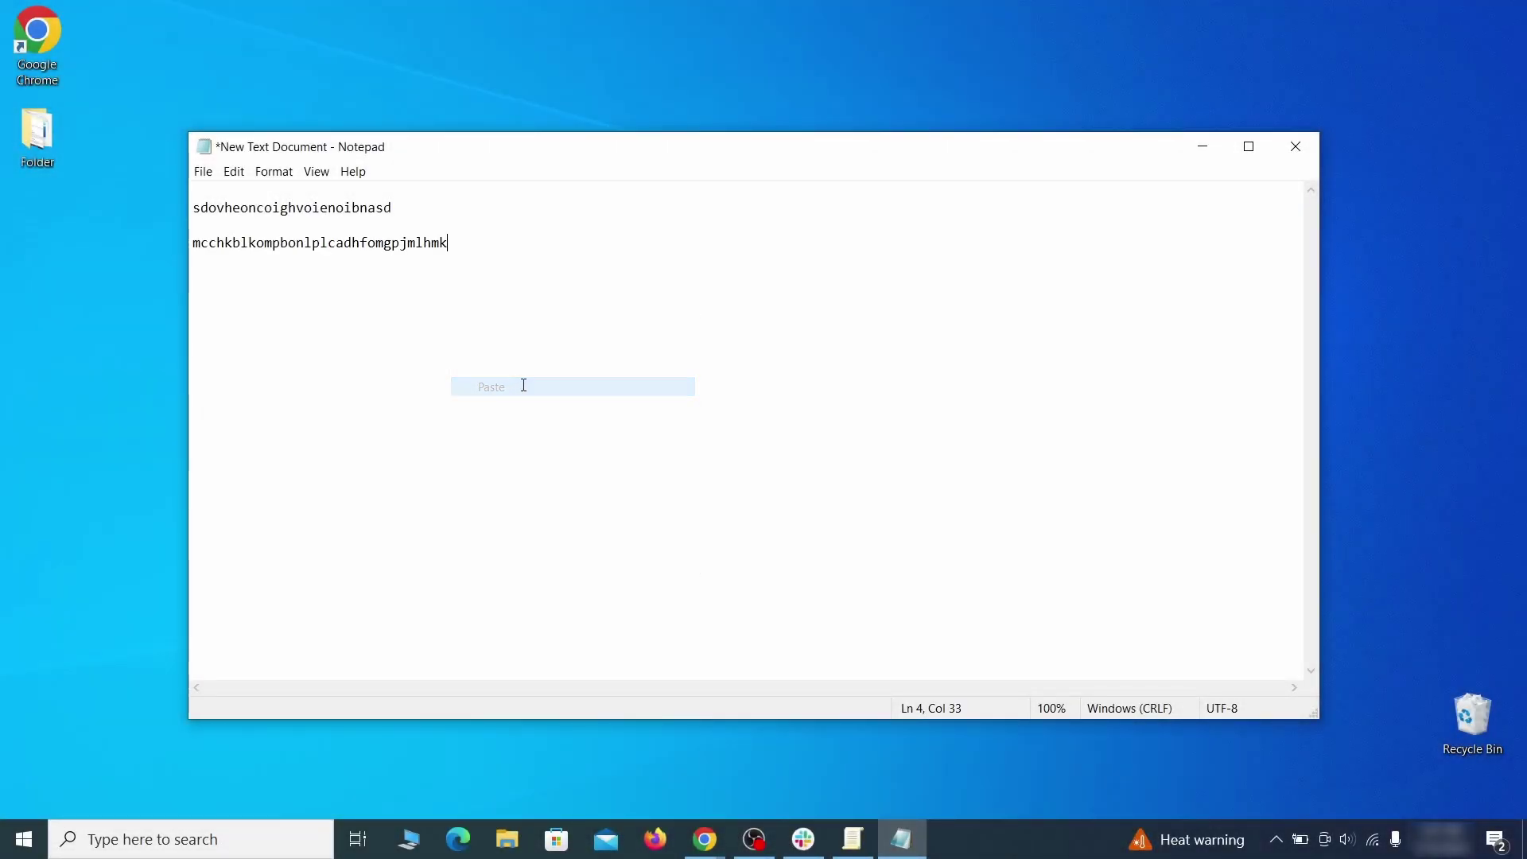
left_click(1201, 148)
Find "regedit" through Windows search and run the Registry Editor as administrator
left_click(23, 841)
type("regedit")
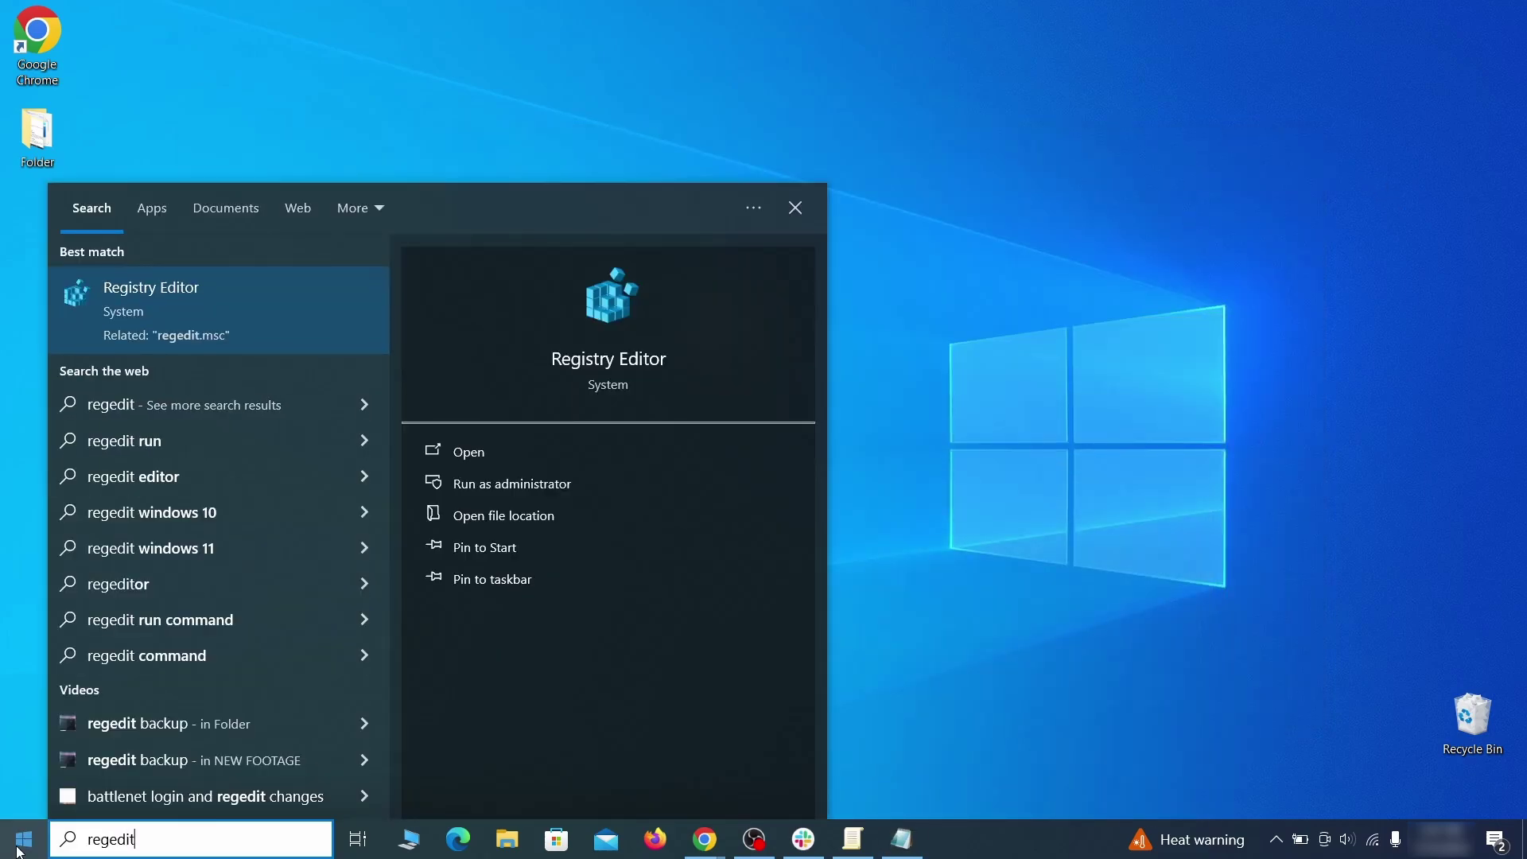
right_click(306, 303)
left_click(350, 328)
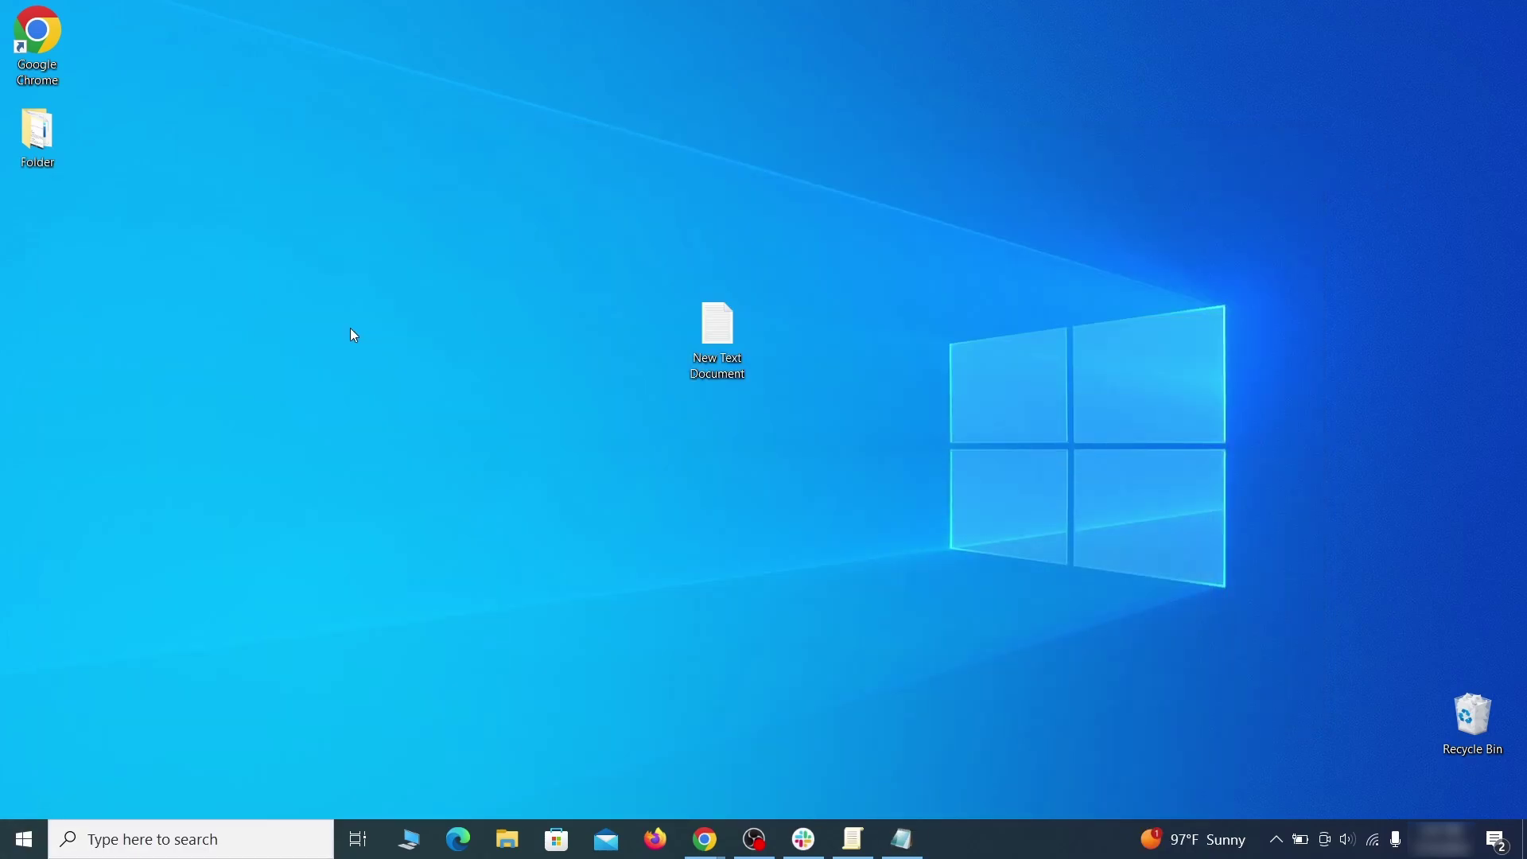
Search the registry for the homepage policy value "sdovheoncoighvoienoibnasd" copied from the Notepad document
key("ctrl+f")
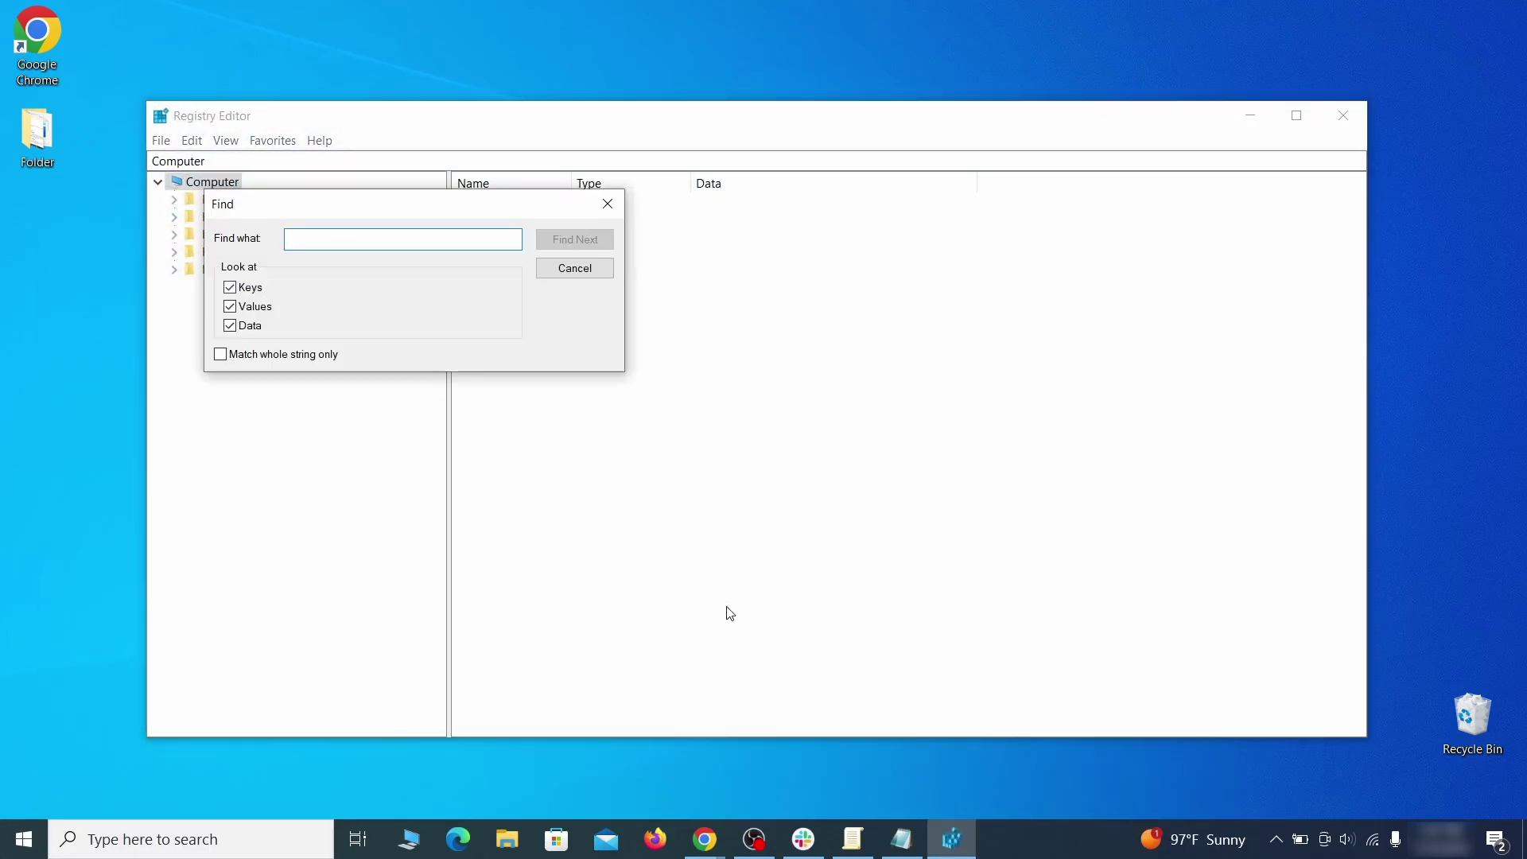
left_click(907, 852)
right_click(341, 211)
left_click(385, 265)
left_click(155, 292)
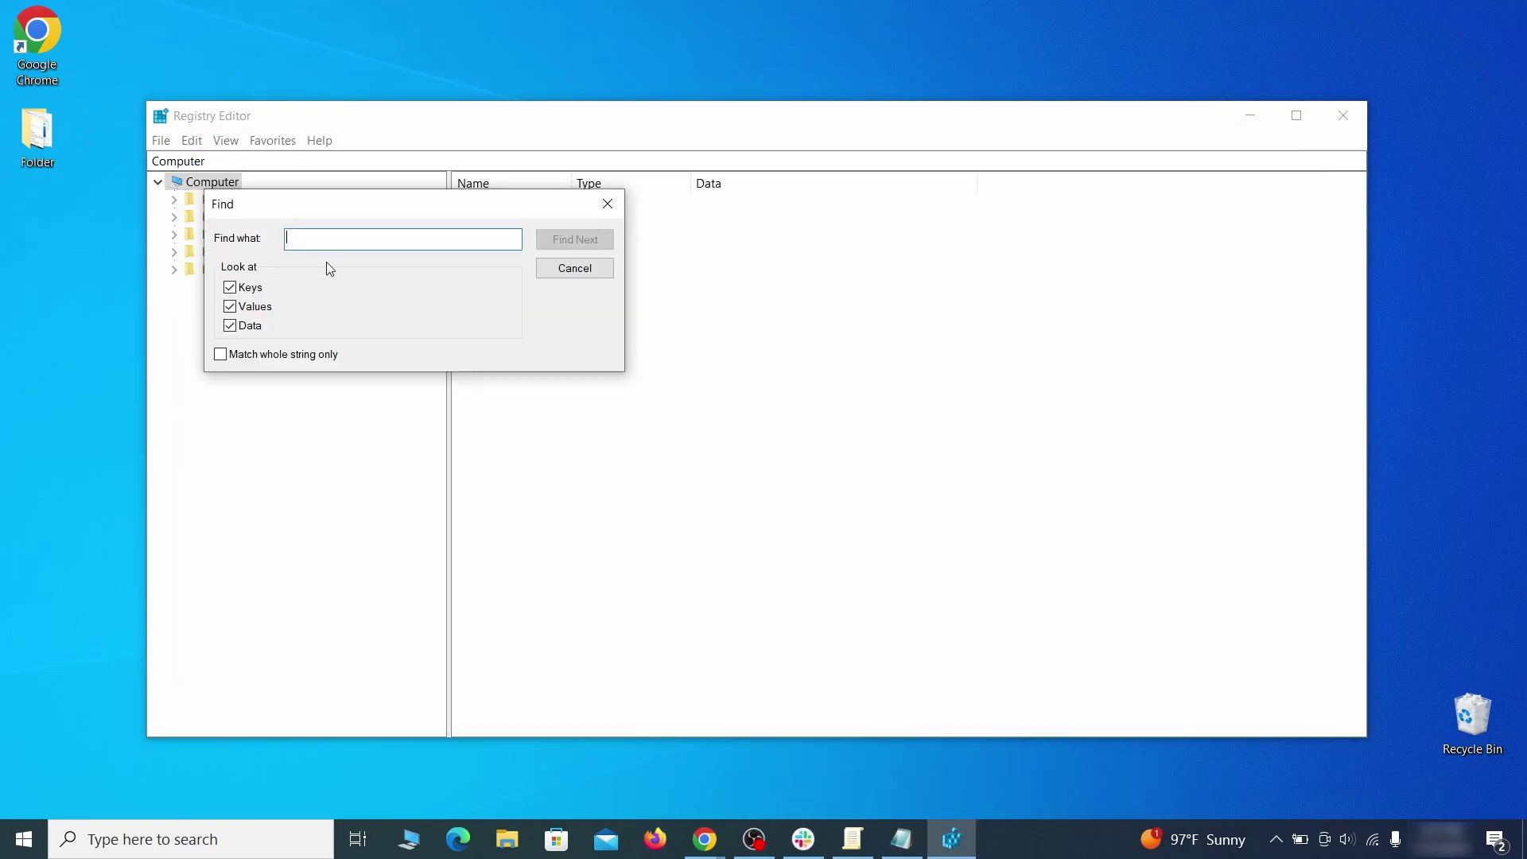
right_click(339, 243)
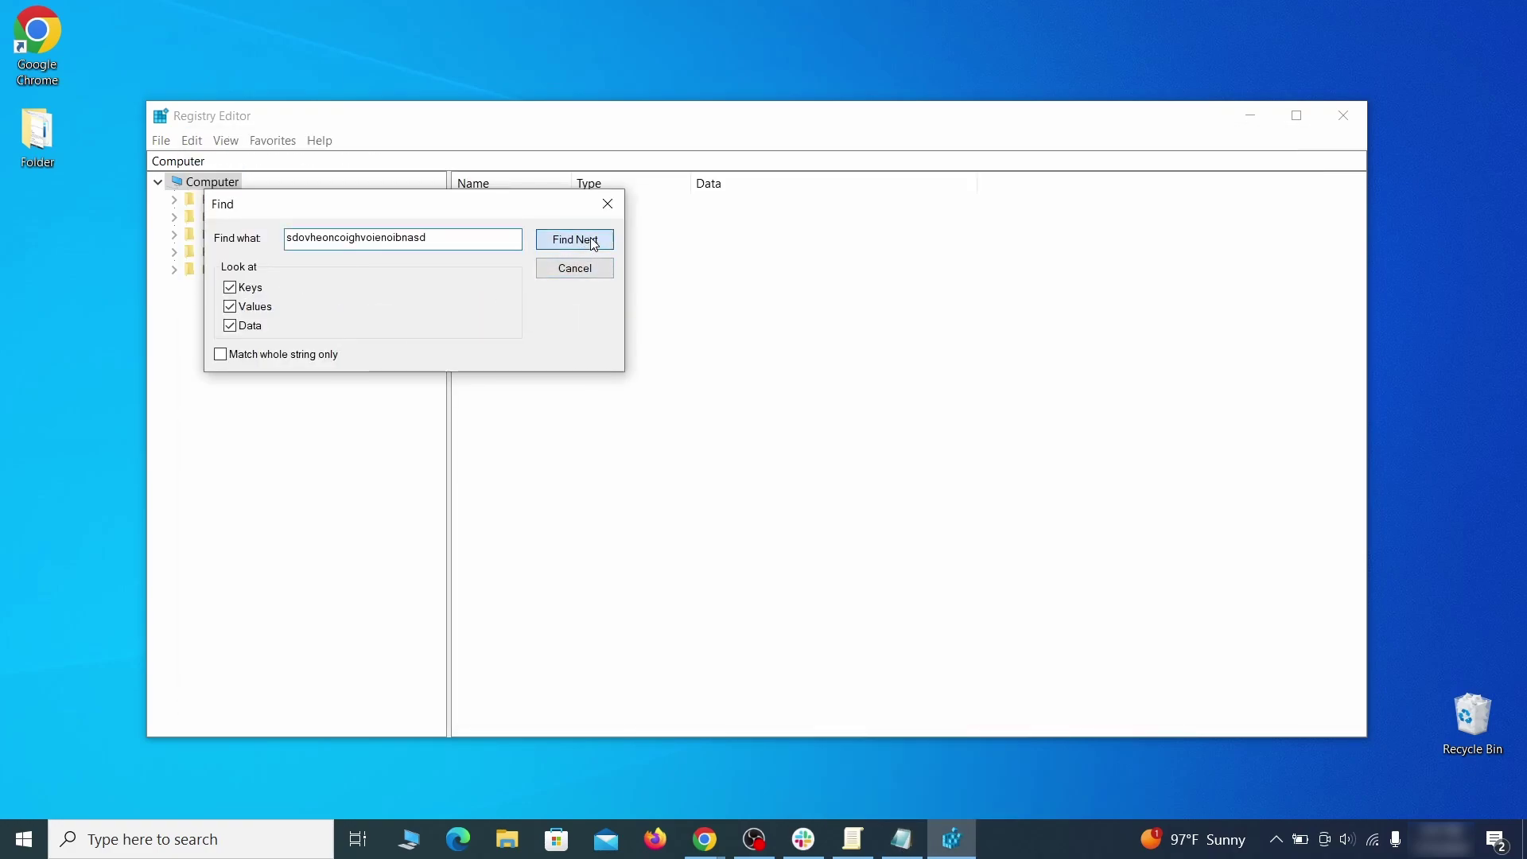
left_click(593, 242)
Delete the Recommended key under Policies\Google\Chrome in Group Policy Objects and return to the Computer root
right_click(373, 479)
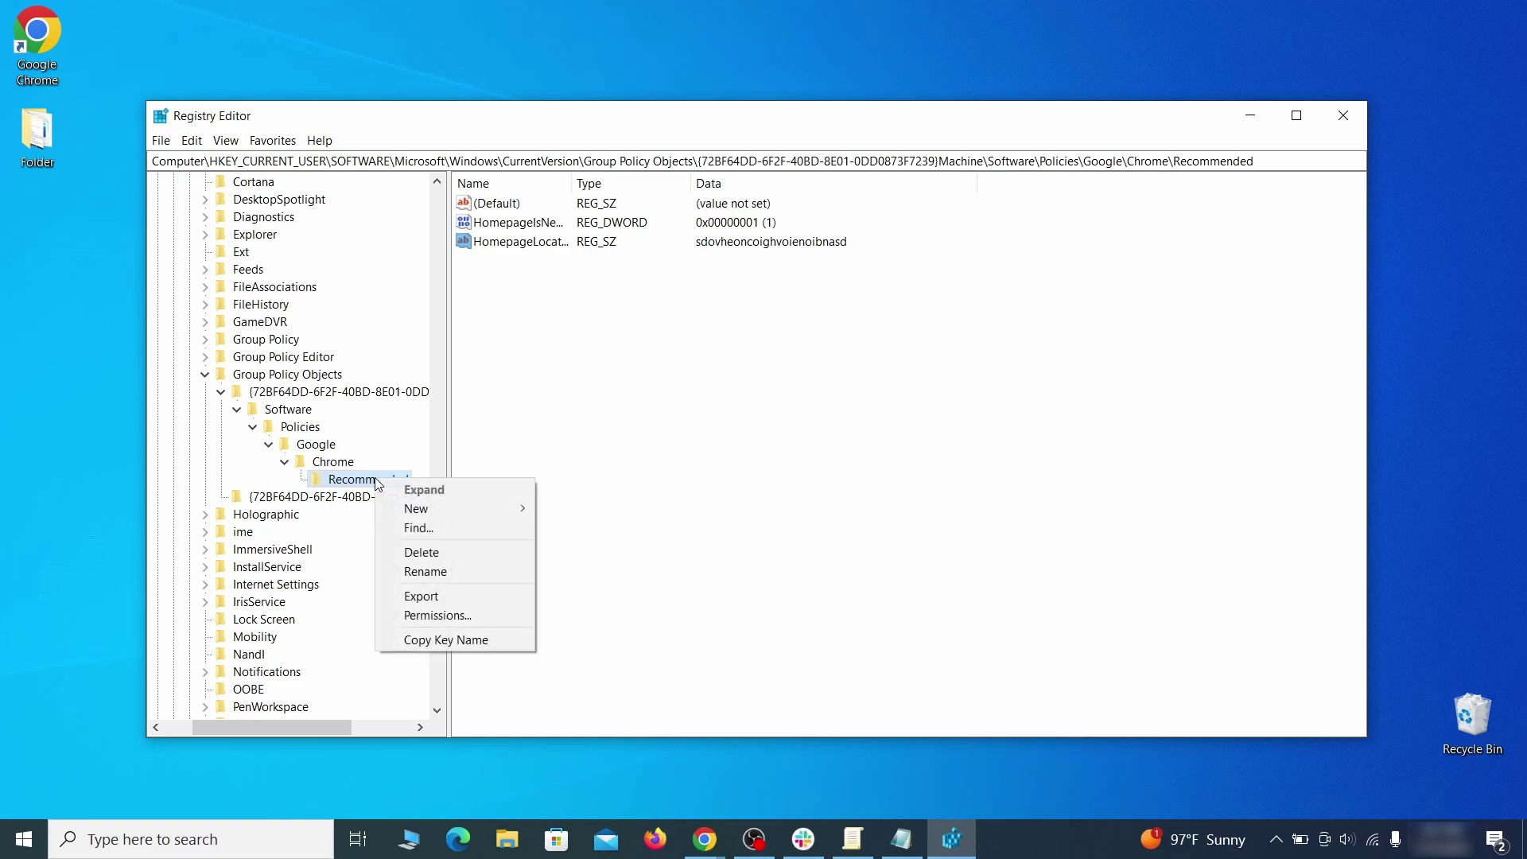
left_click(458, 557)
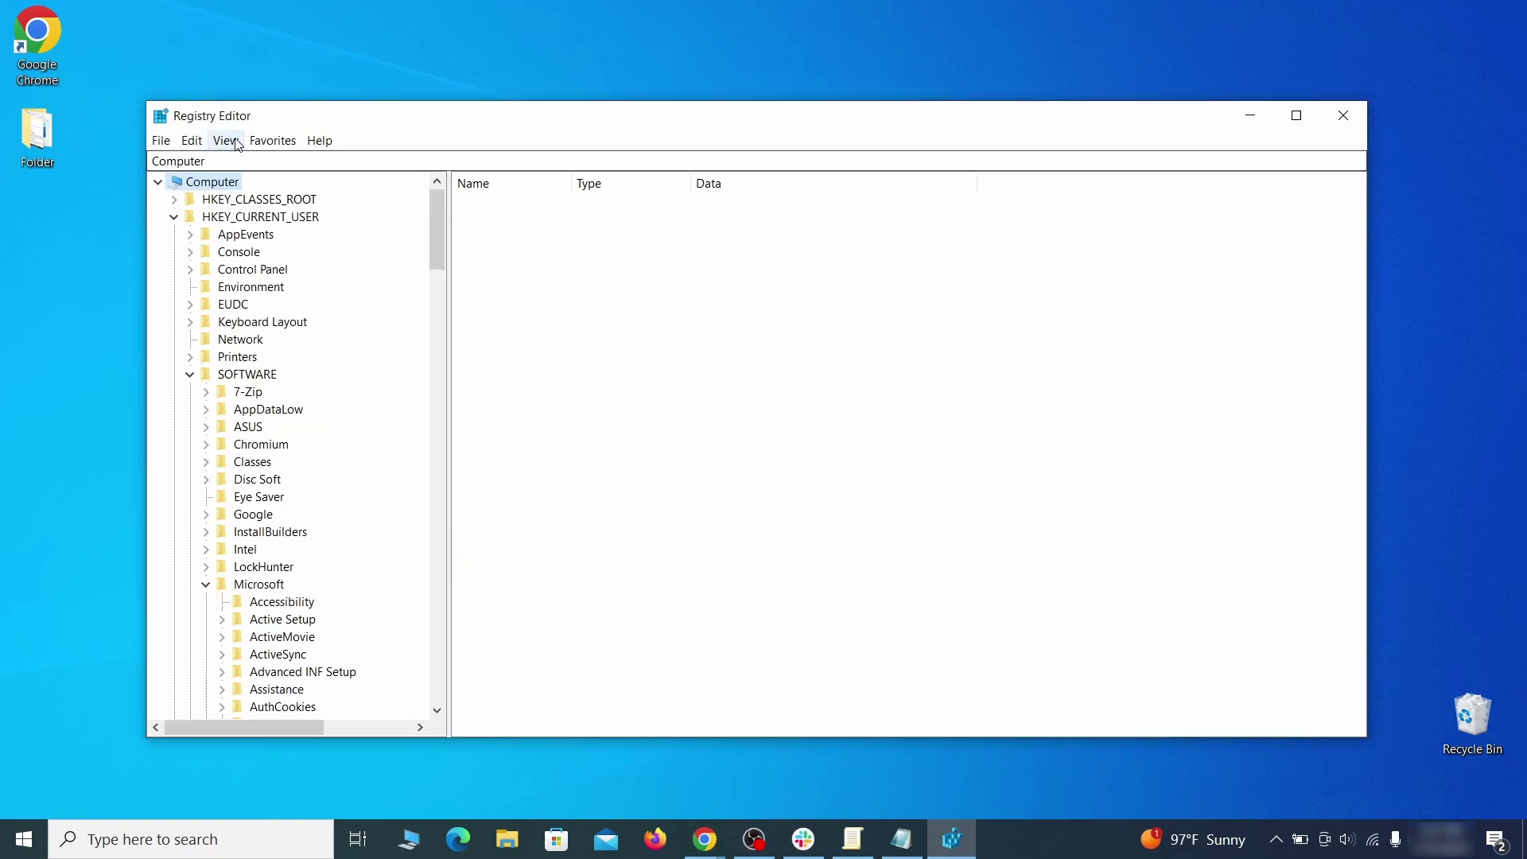
left_click(192, 140)
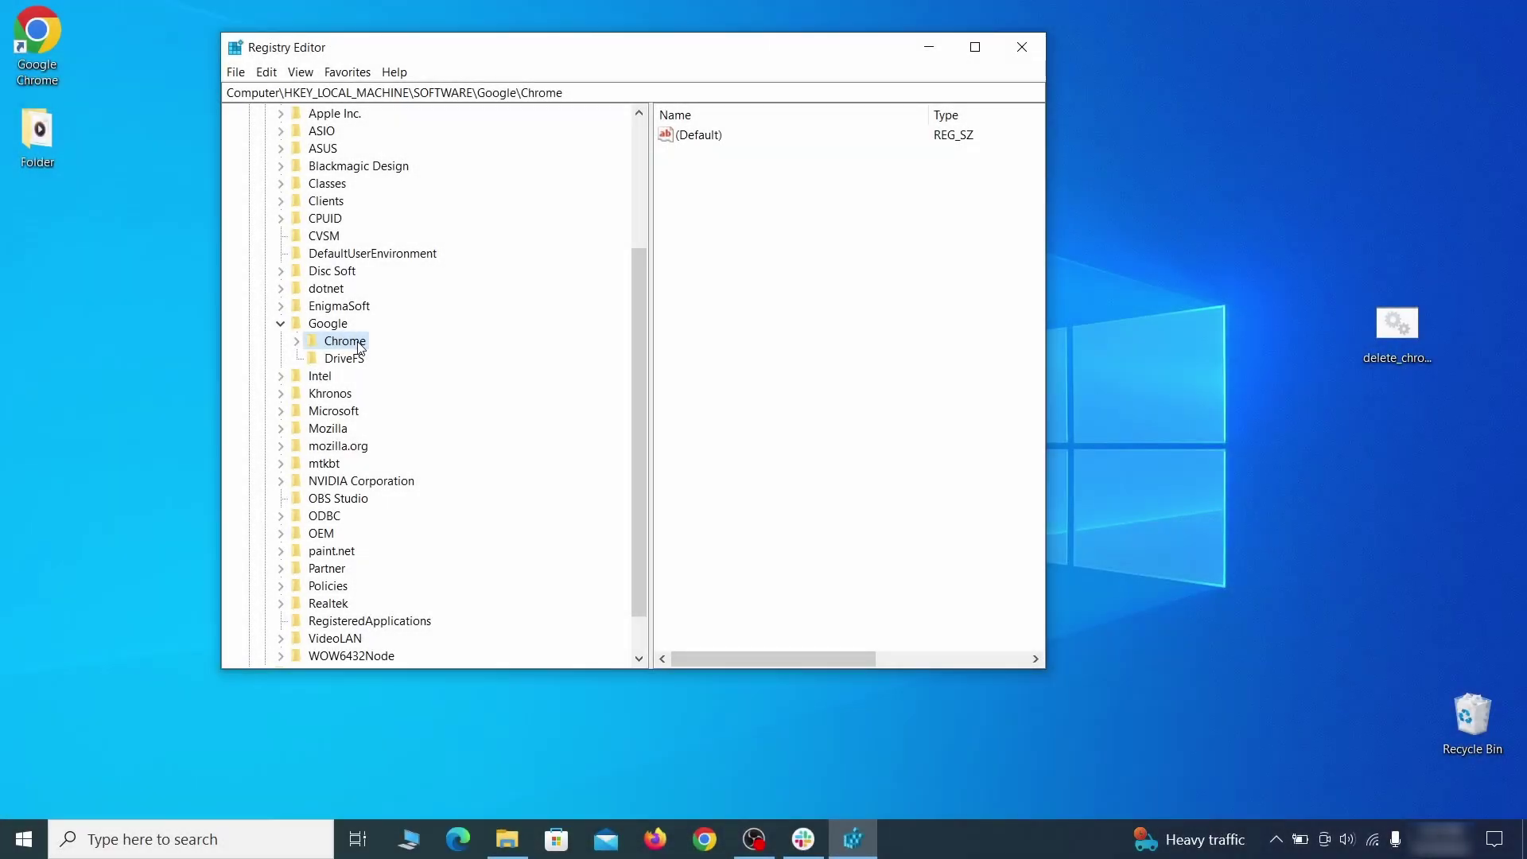
Try to delete the Chrome key under HKEY_LOCAL_MACHINE\SOFTWARE\Google
right_click(344, 342)
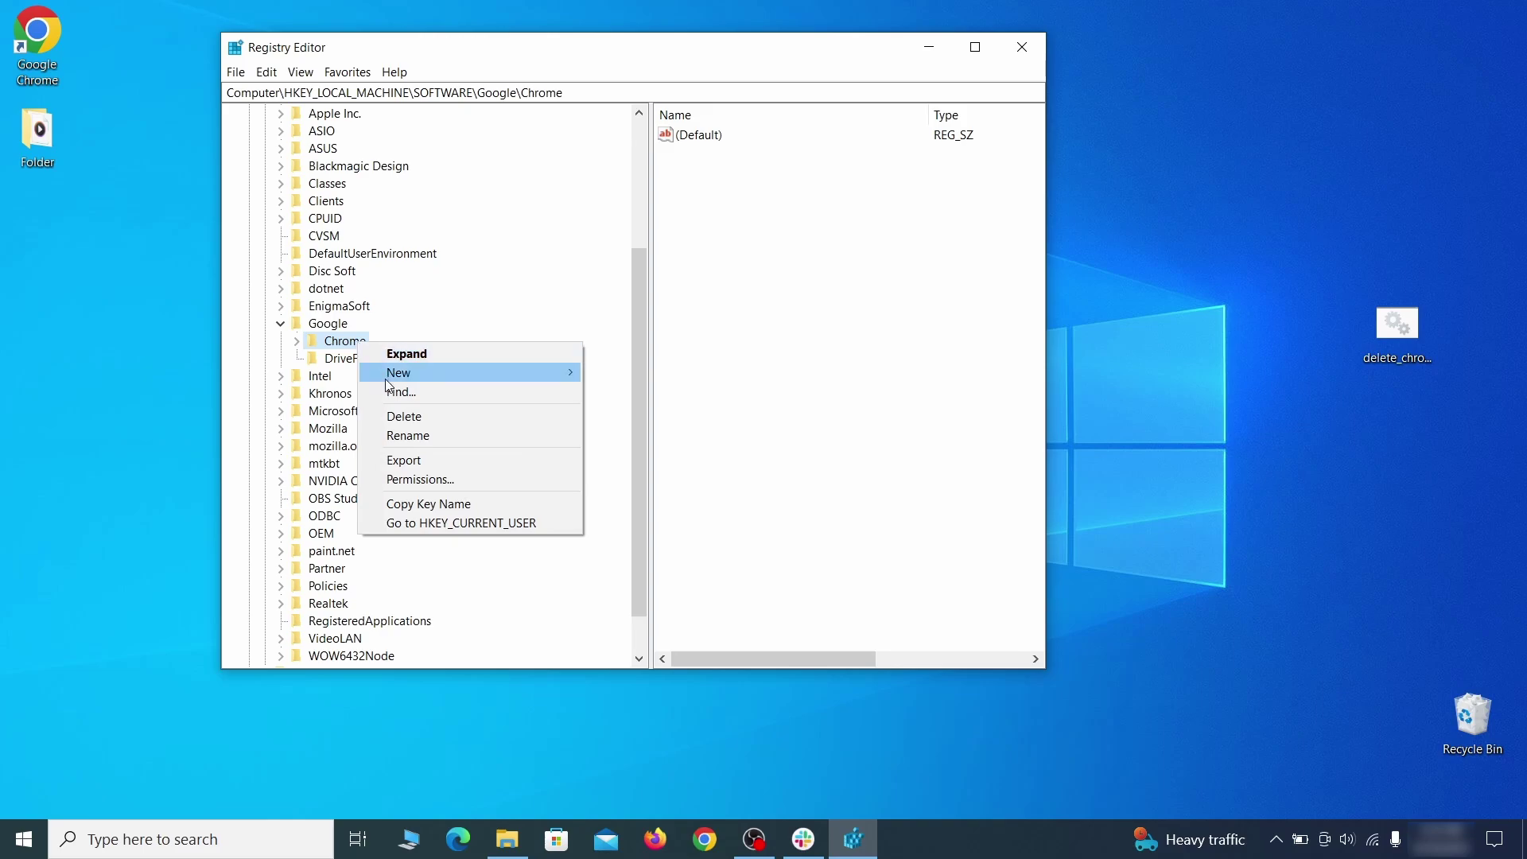
left_click(421, 418)
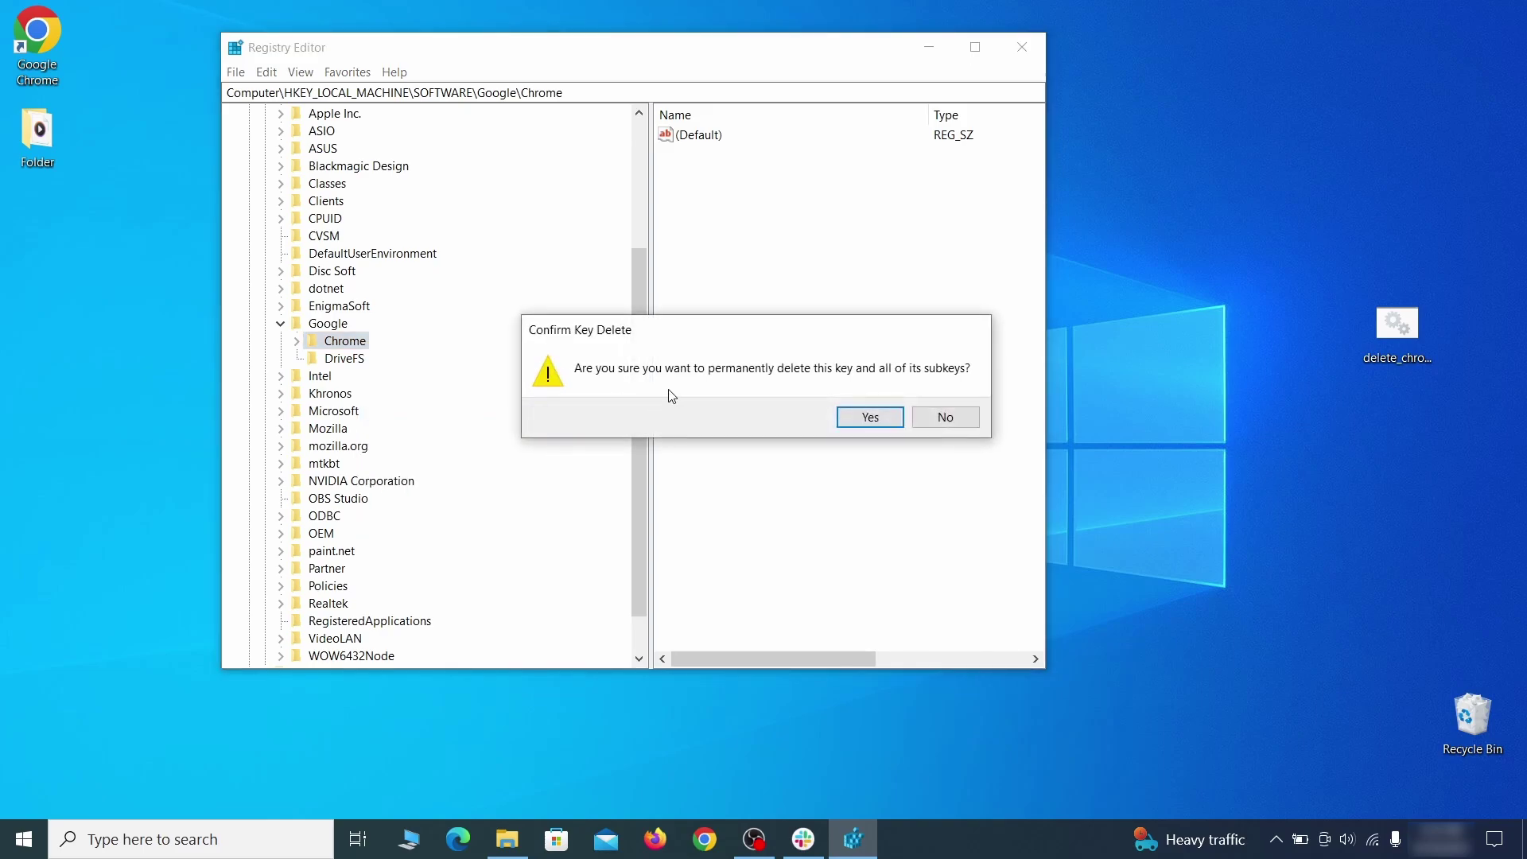
left_click(870, 417)
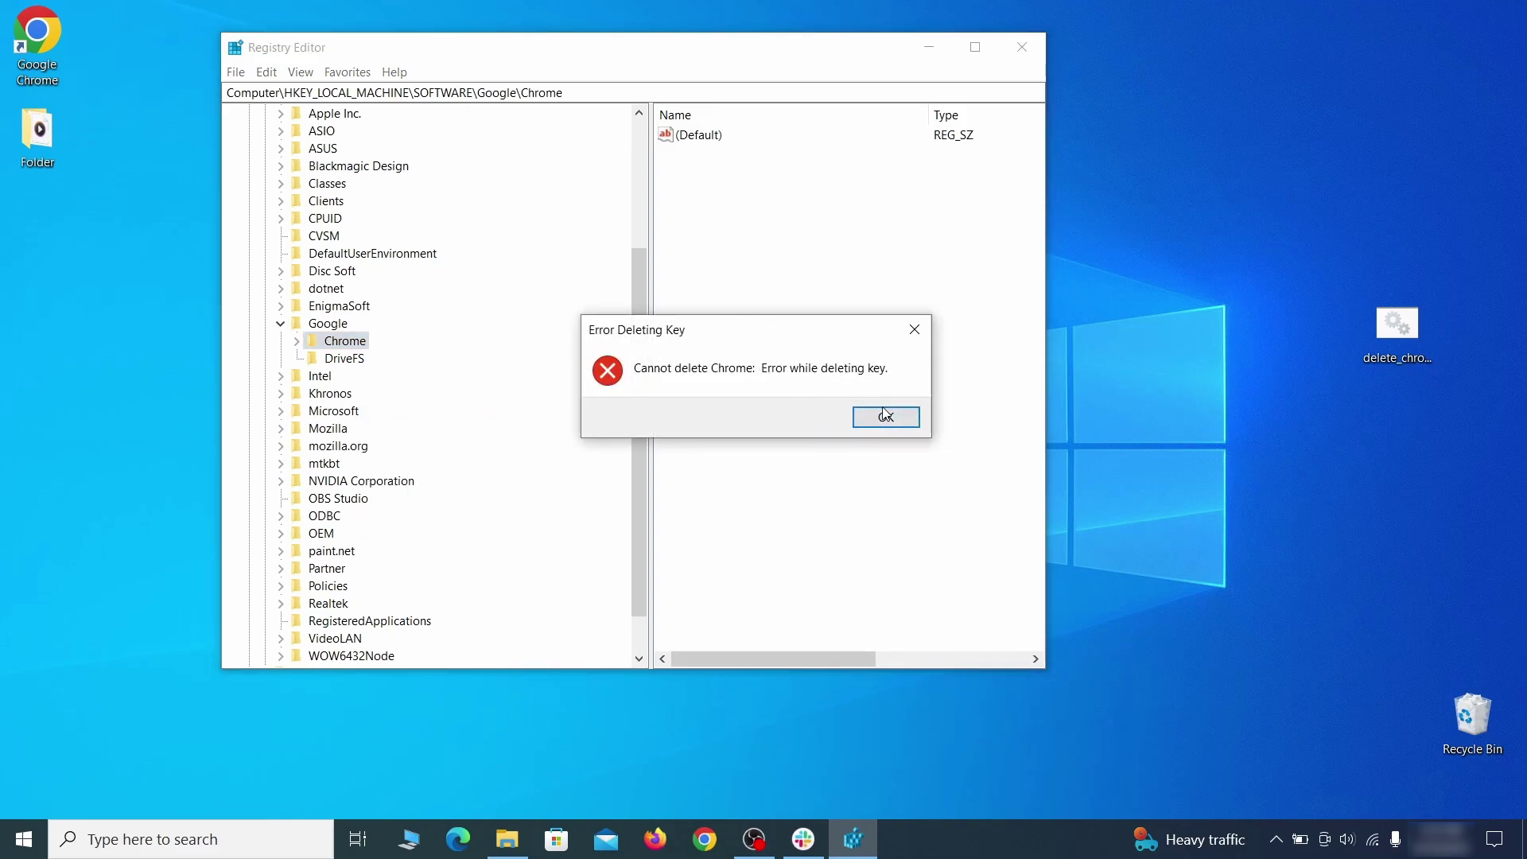
Dismiss the deletion error and change the owner of the SOFTWARE\Google\Chrome key to Everyone in its advanced security settings
left_click(884, 415)
right_click(359, 348)
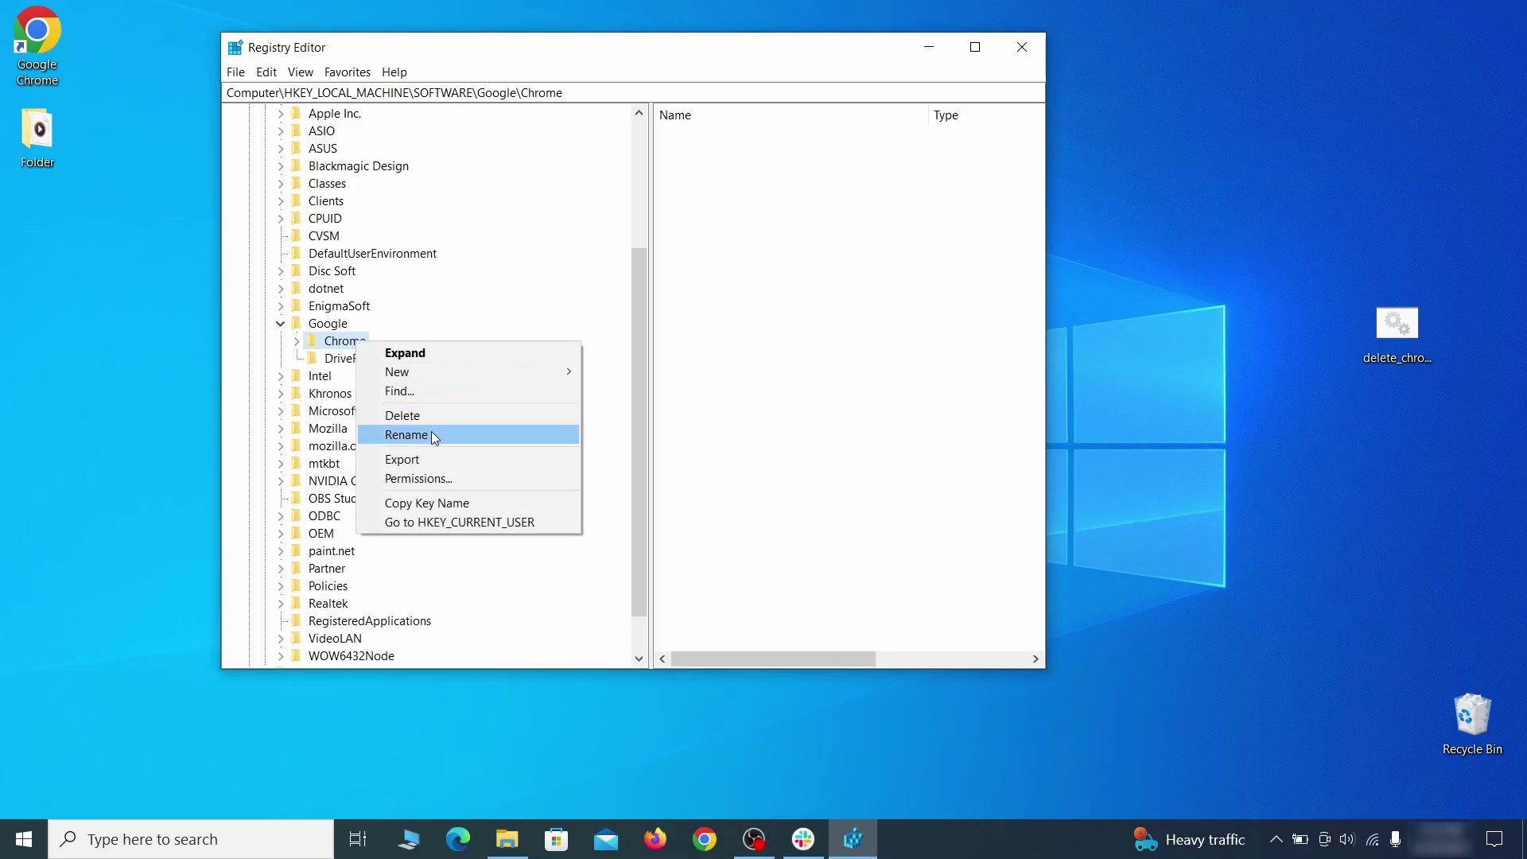
left_click(451, 477)
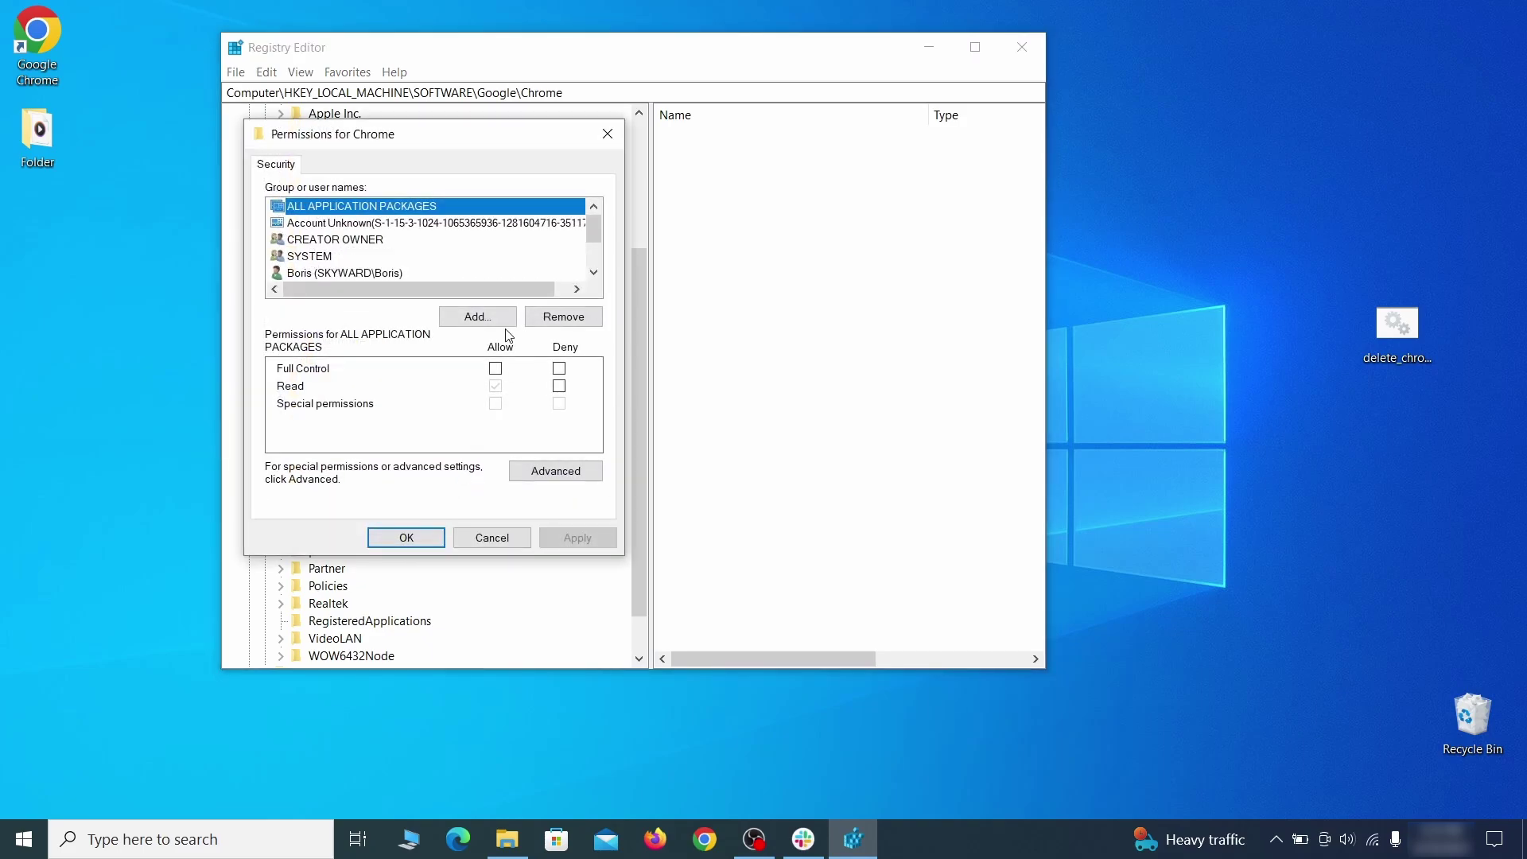
left_click(555, 471)
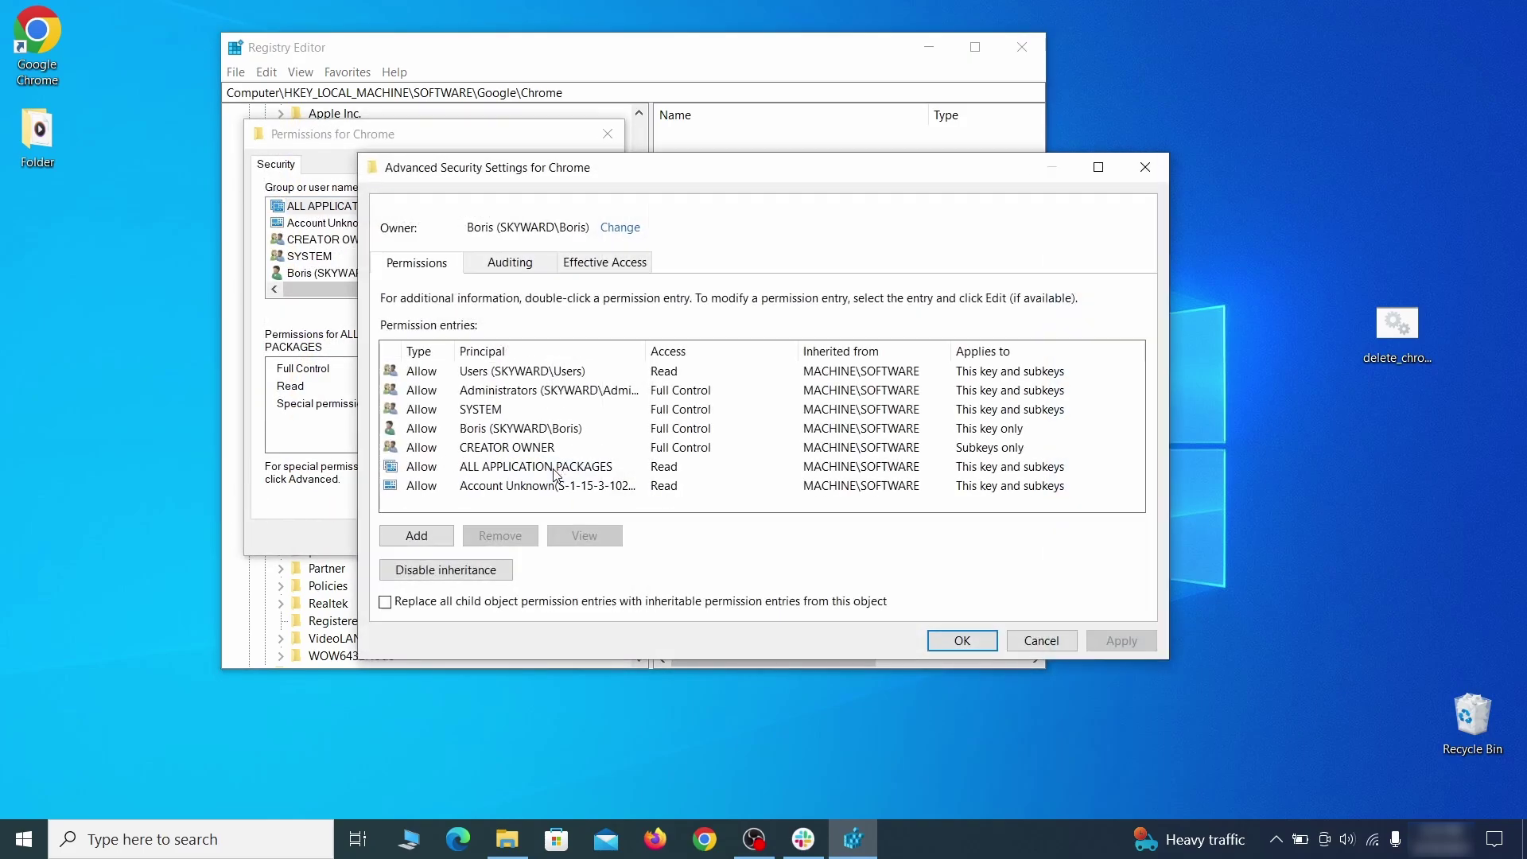
left_click(619, 231)
type("every")
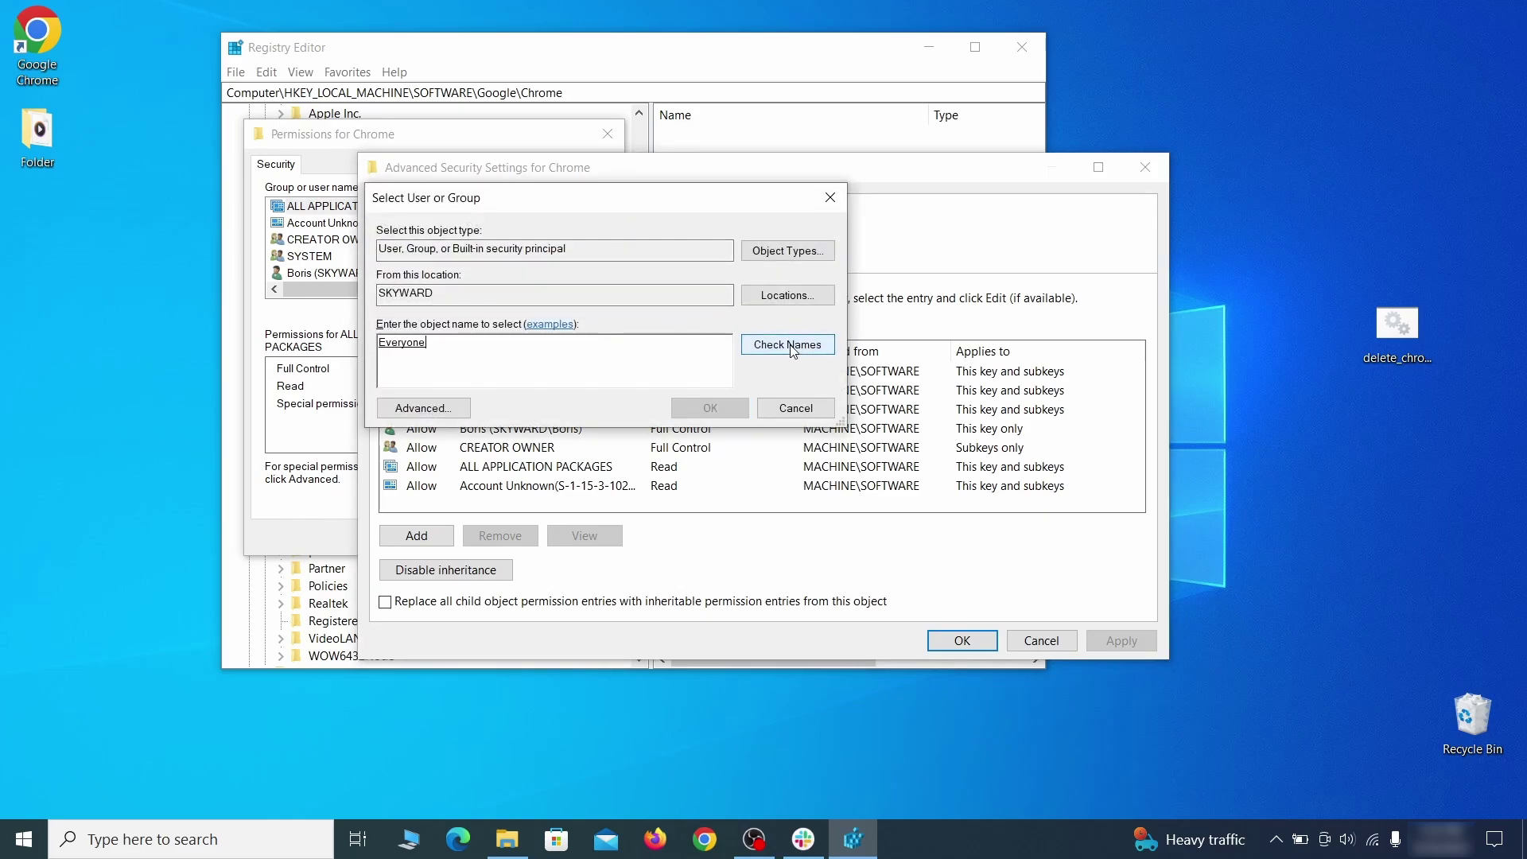
left_click(710, 408)
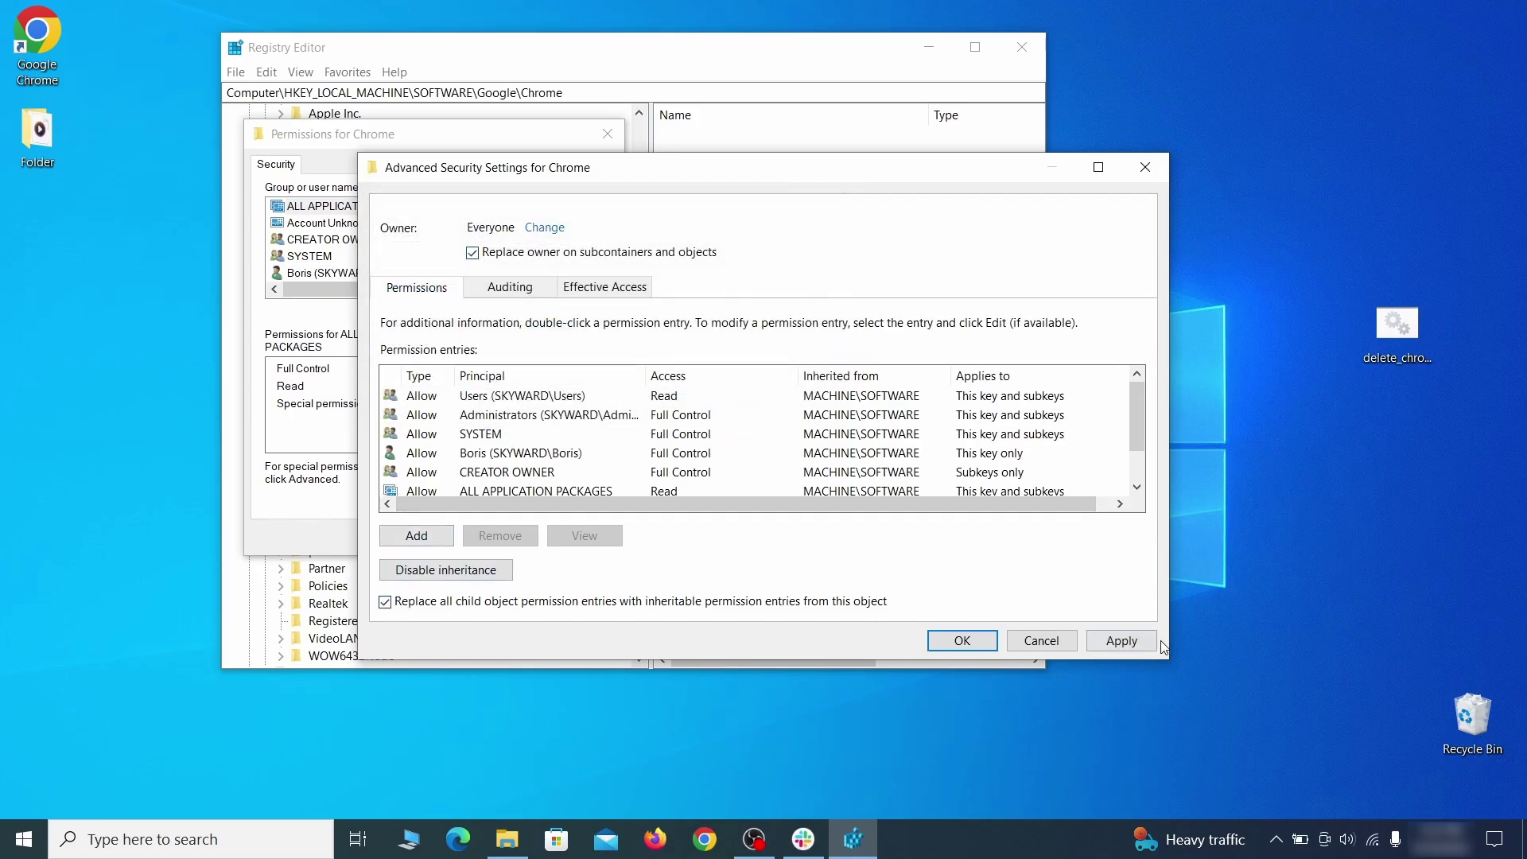
Apply the Chrome key's ownership to its subcontainers and replace all child object permission entries with inheritable ones
left_click(1121, 646)
left_click(823, 508)
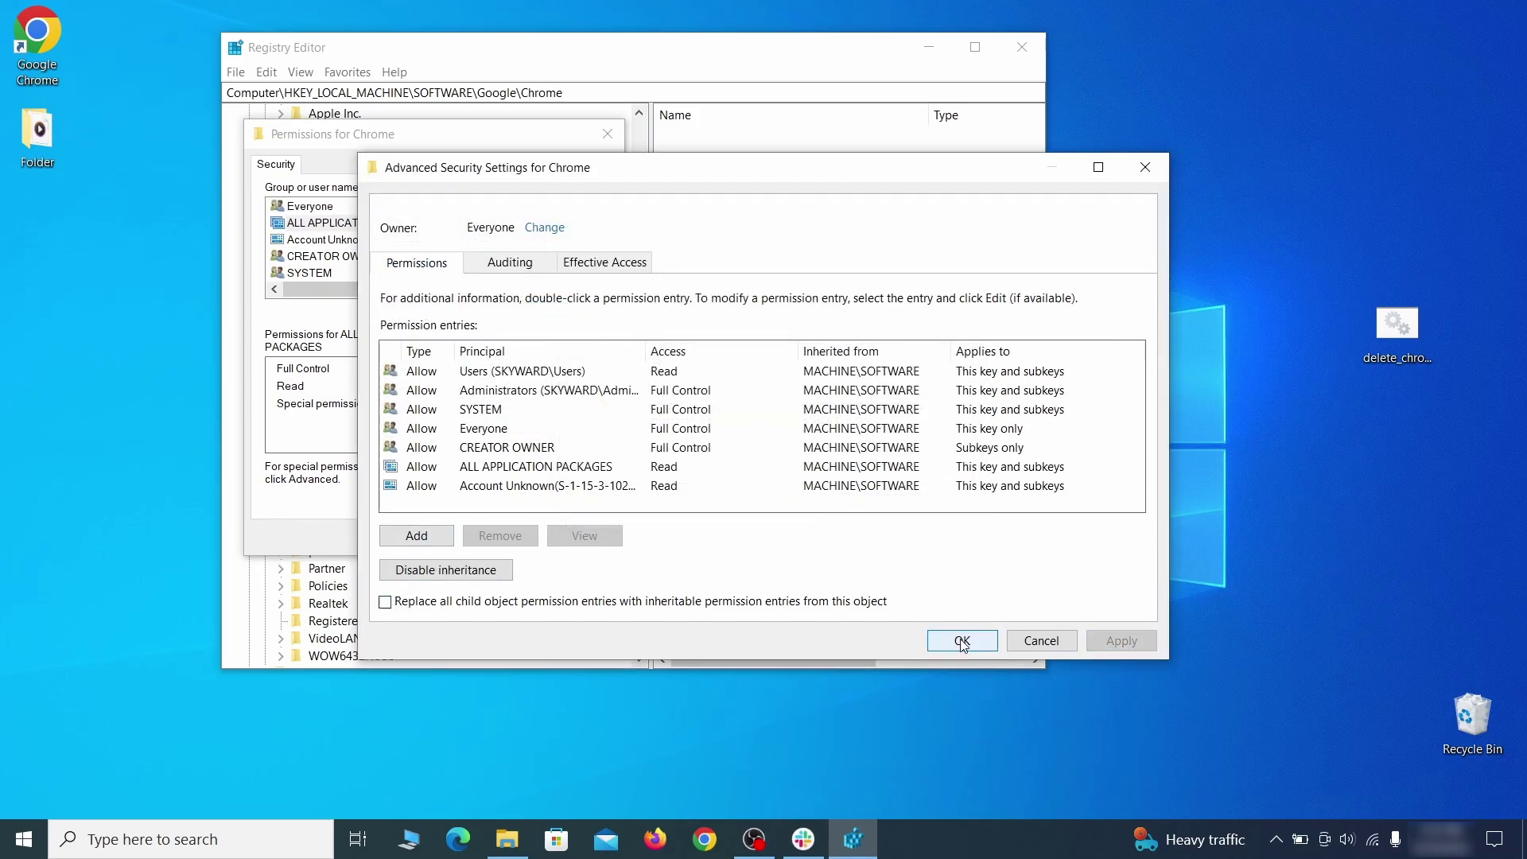
left_click(962, 641)
left_click(402, 535)
Delete the Chrome key under HKEY_LOCAL_MACHINE\SOFTWARE\Google together with all its subkeys
right_click(347, 341)
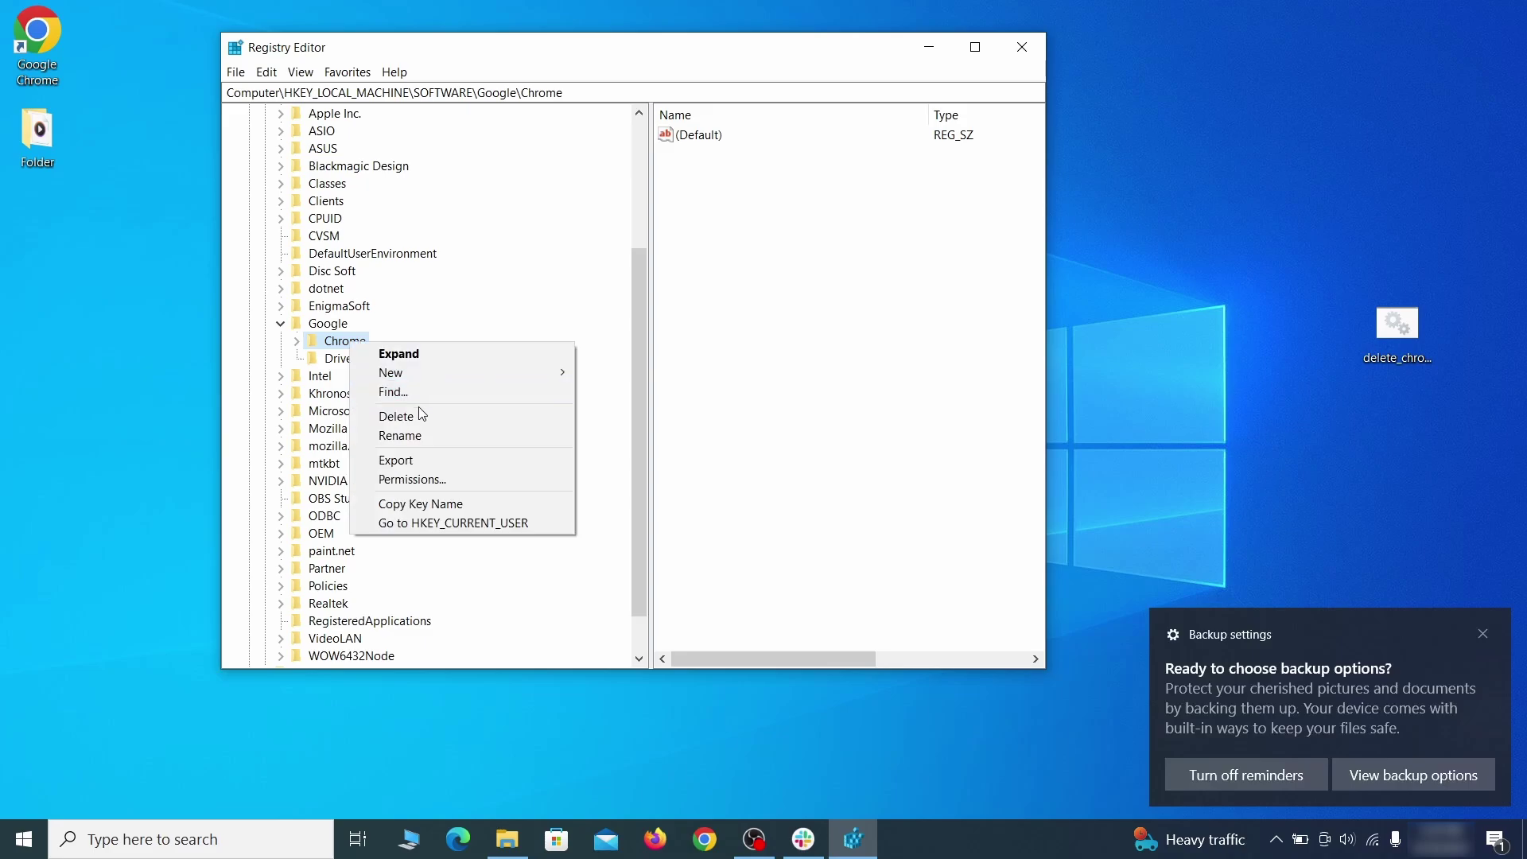
left_click(436, 430)
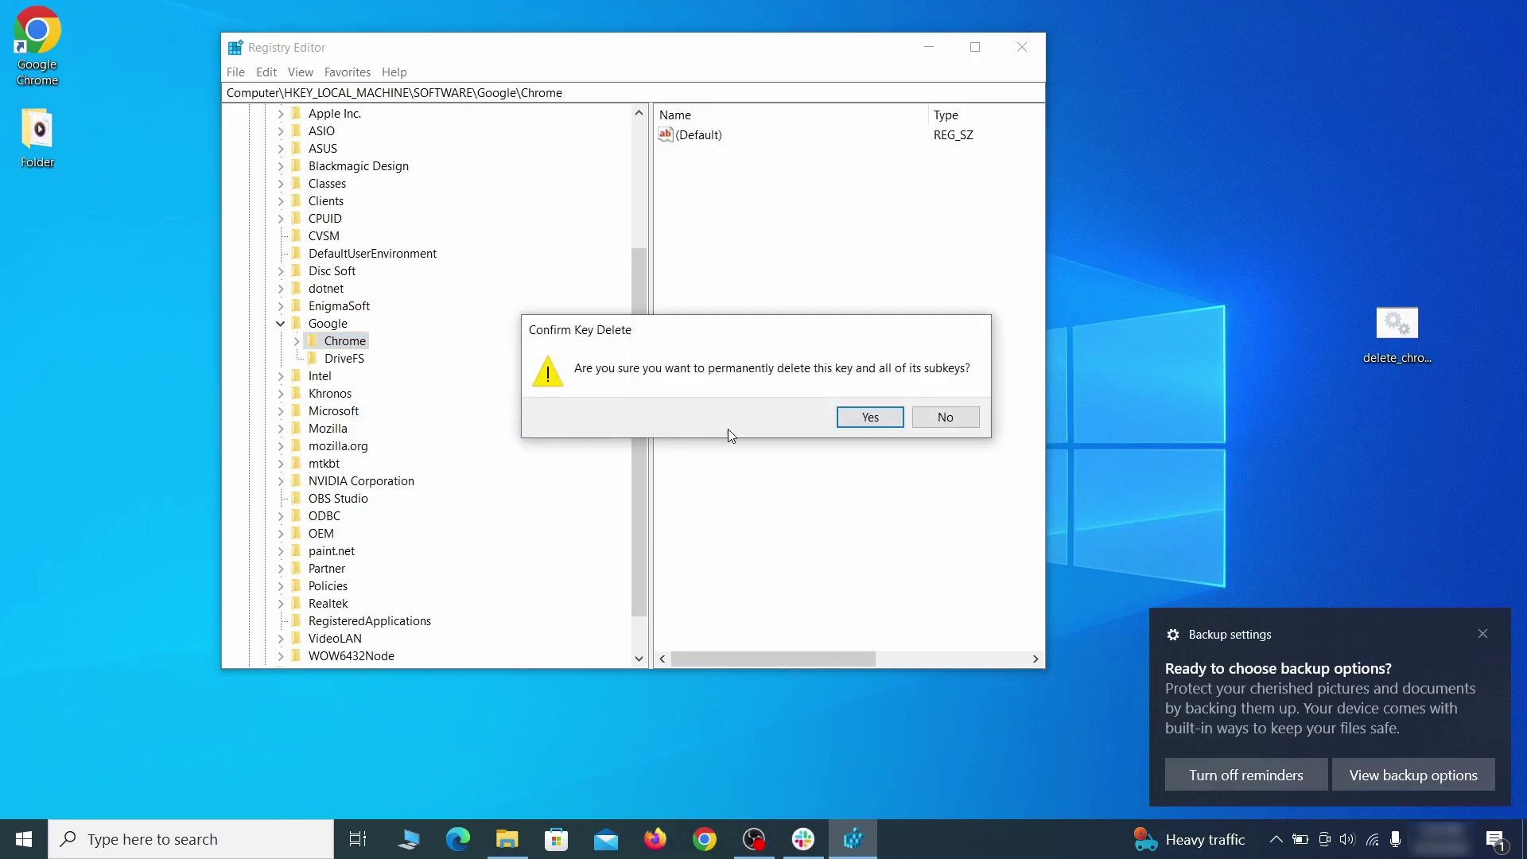
left_click(869, 417)
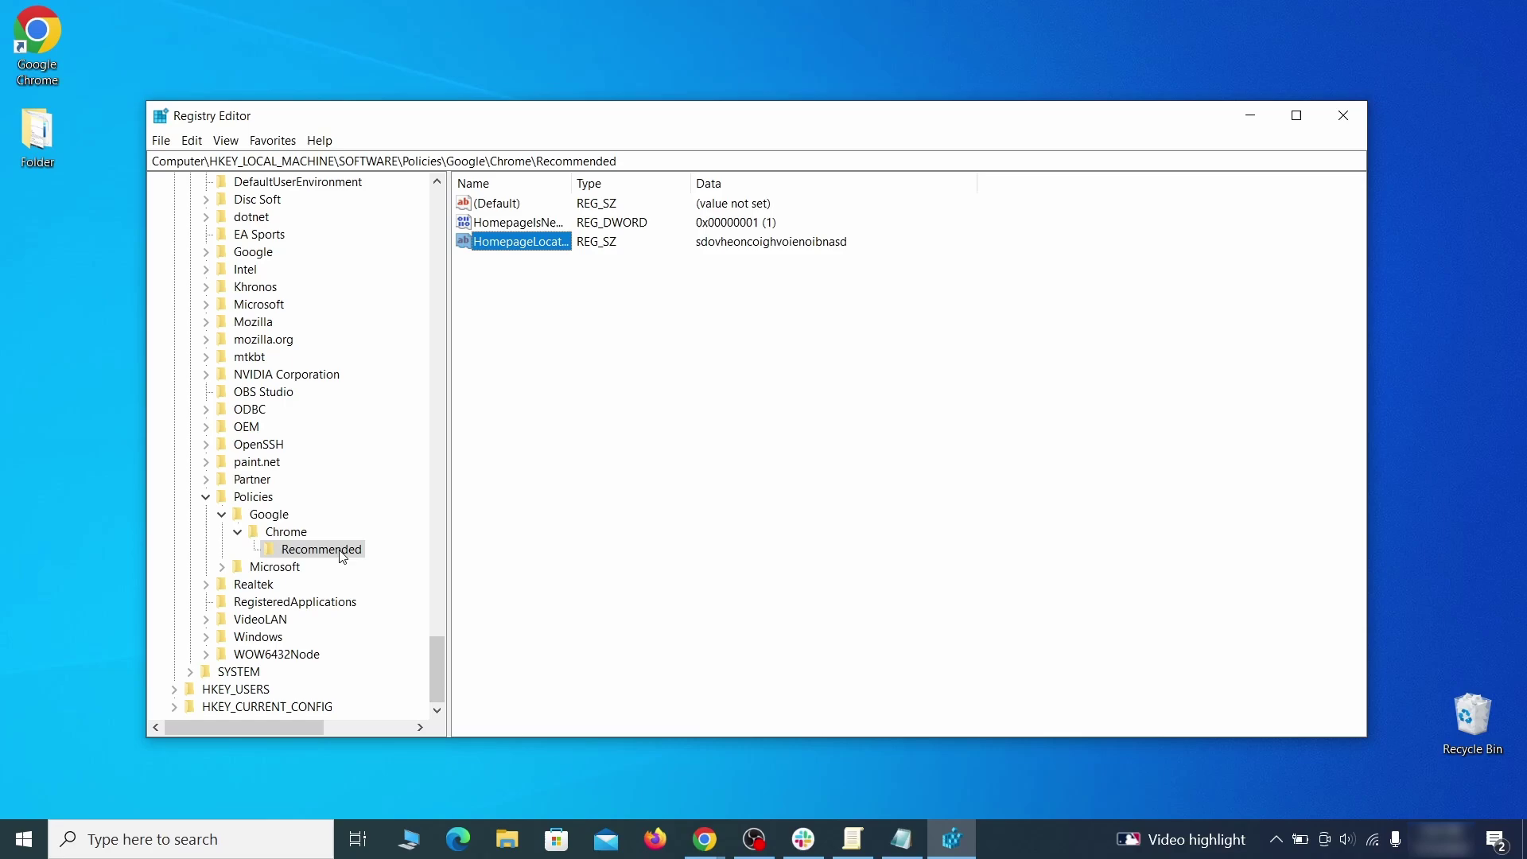
Delete the Recommended key under HKEY_LOCAL_MACHINE\SOFTWARE\Policies\Google\Chrome
right_click(342, 556)
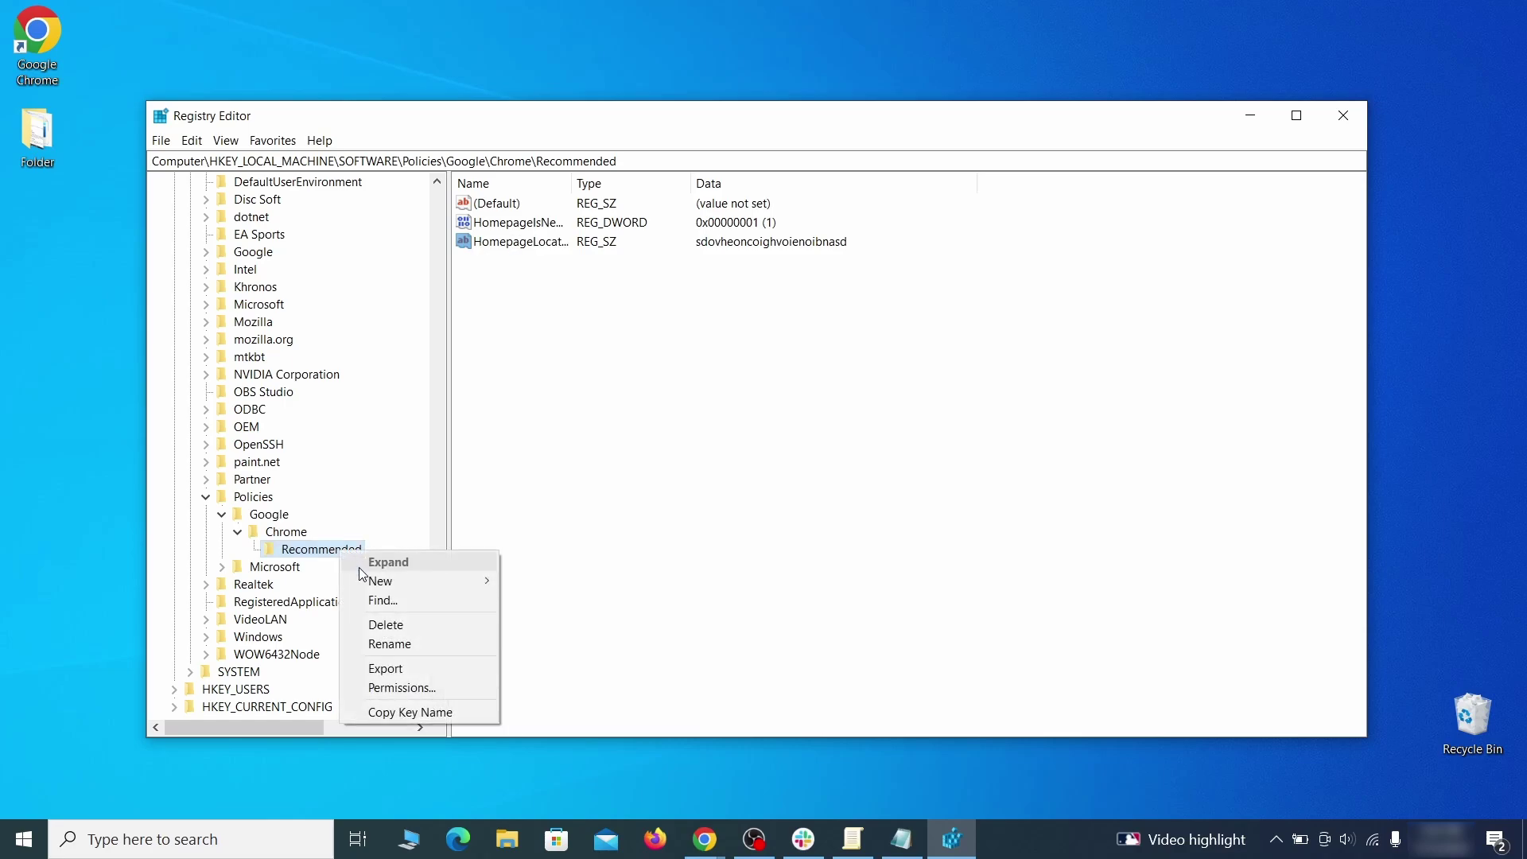
left_click(420, 626)
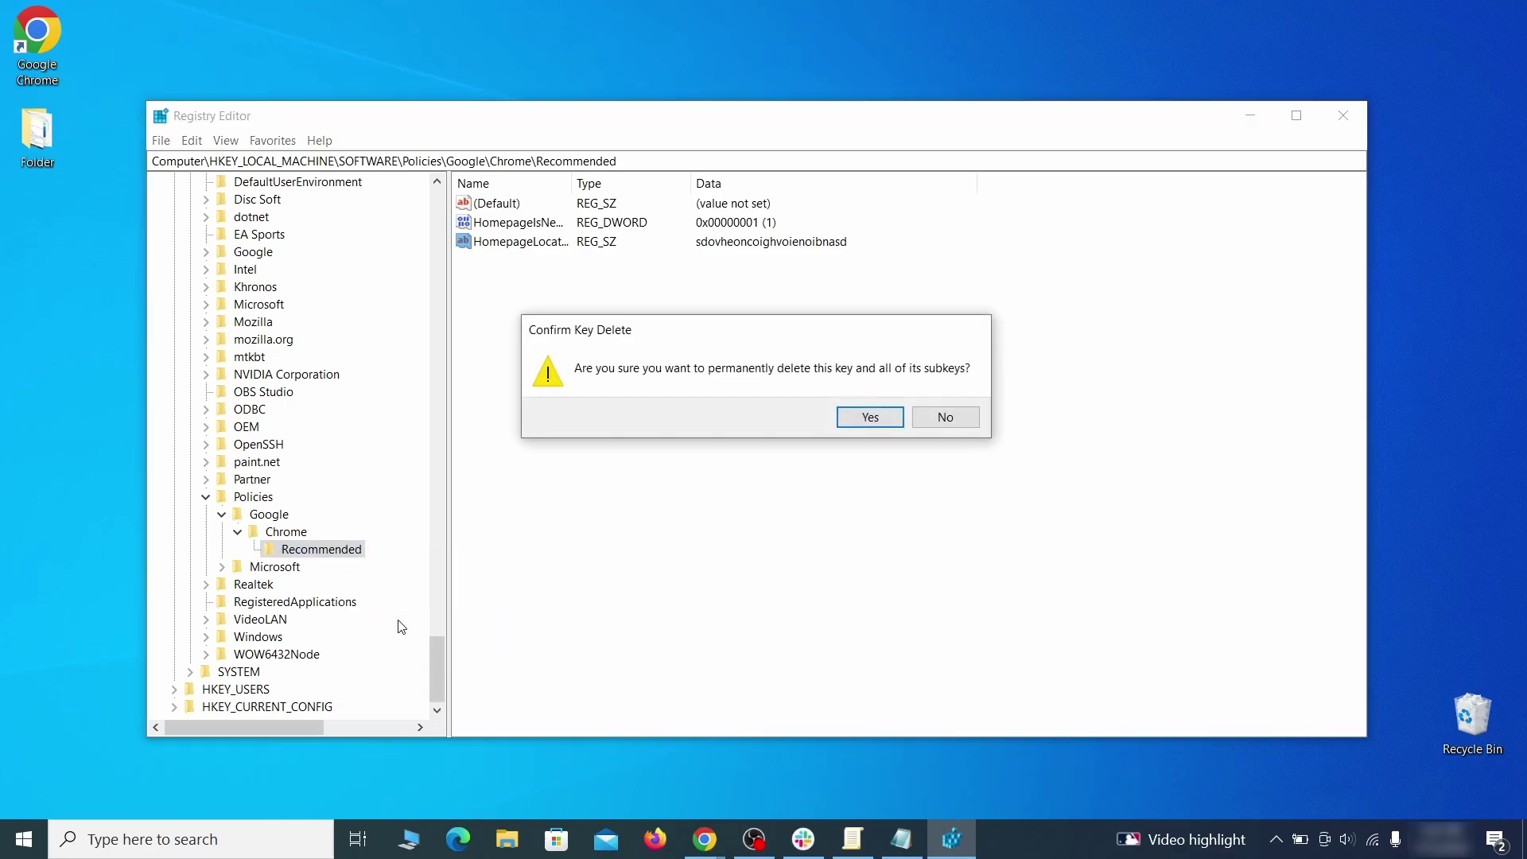
left_click(885, 415)
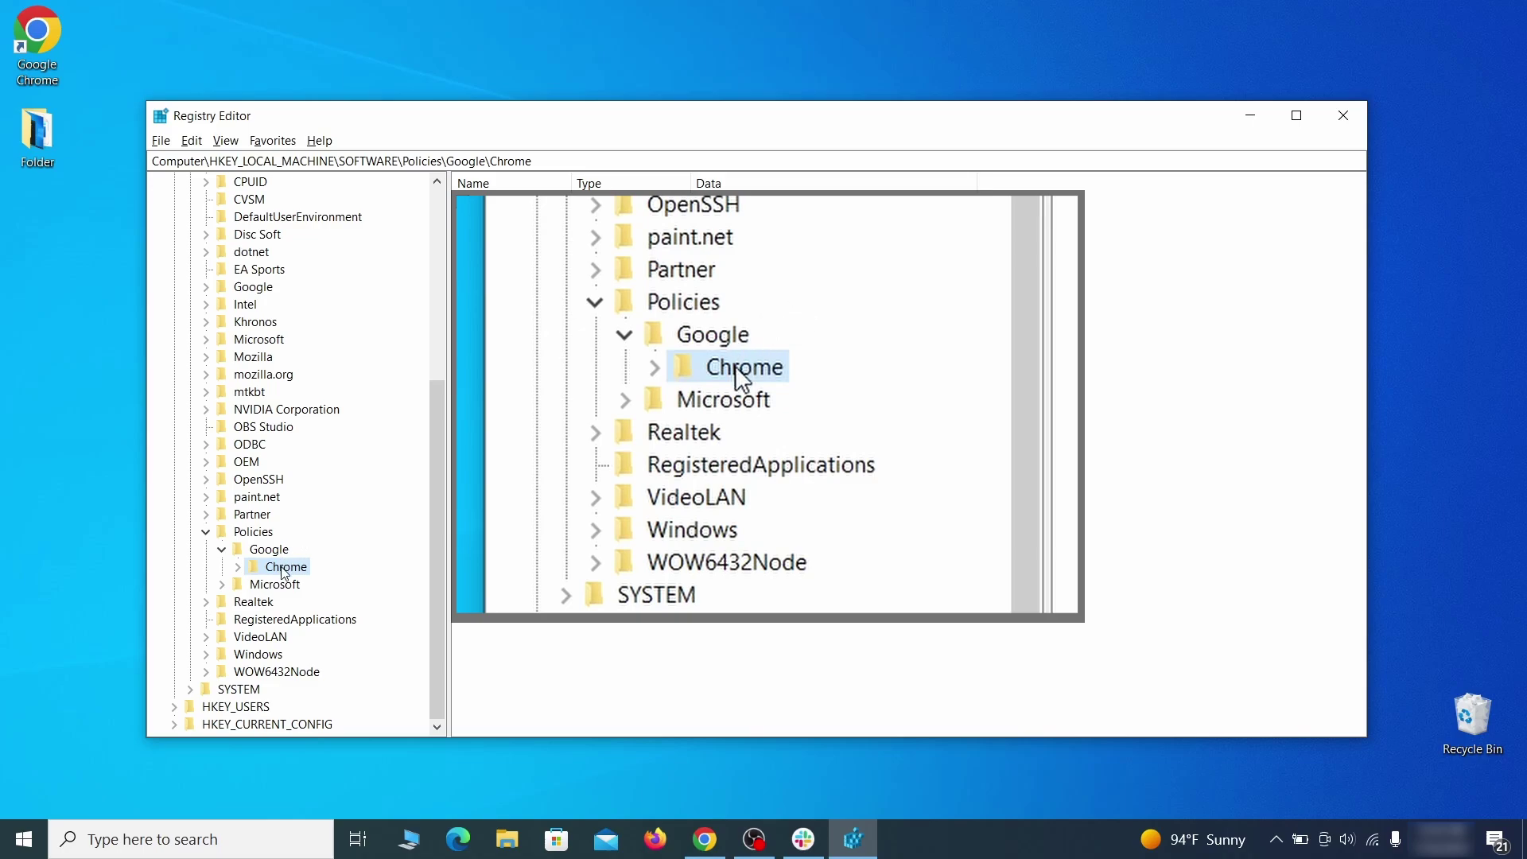
Delete the Chrome key under HKEY_LOCAL_MACHINE\SOFTWARE\Policies\Google
right_click(284, 567)
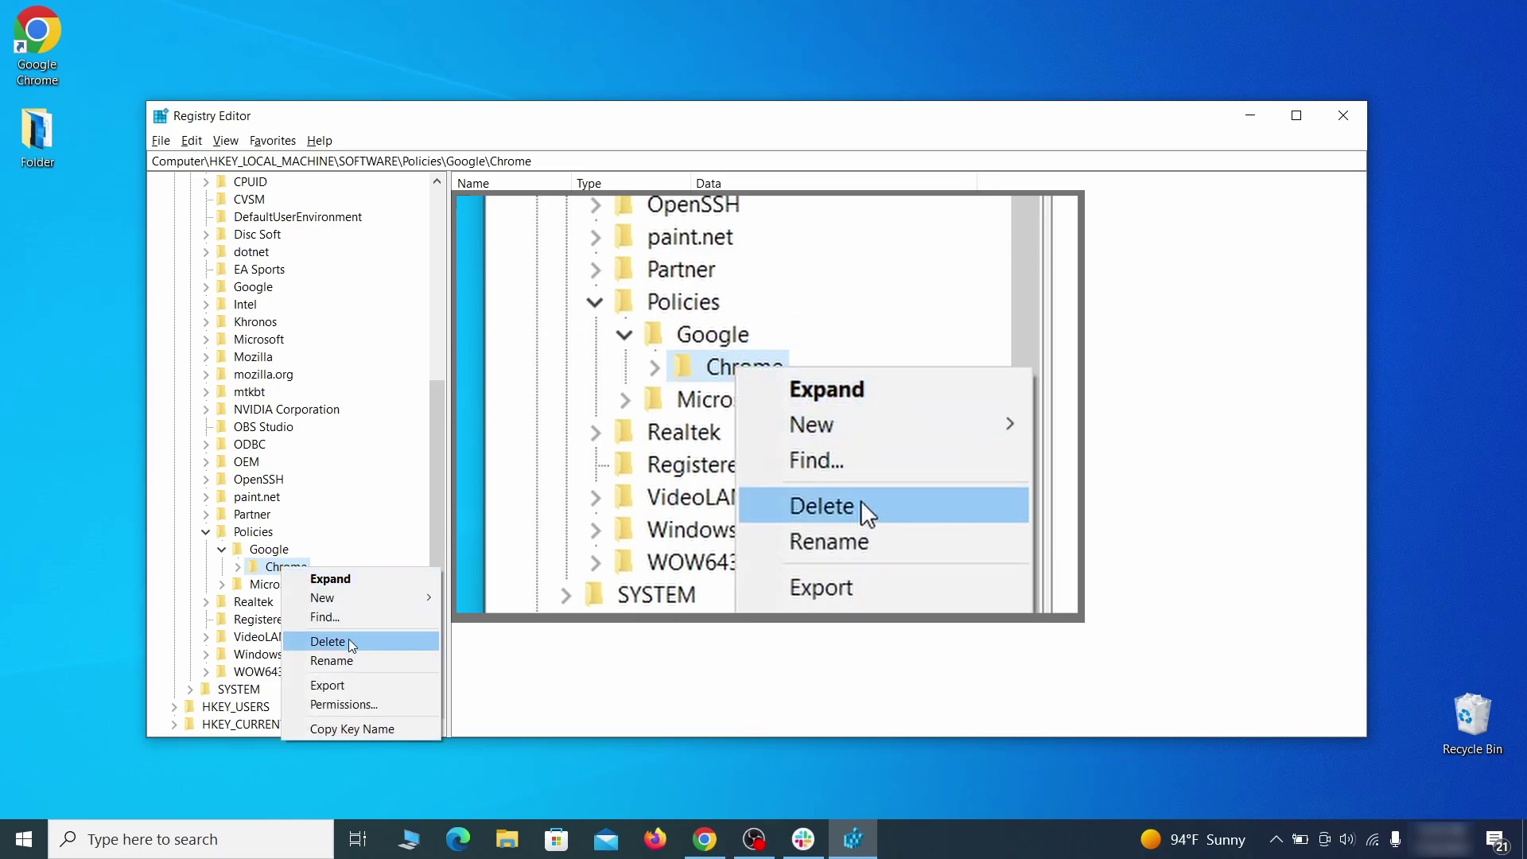
left_click(352, 644)
left_click(891, 416)
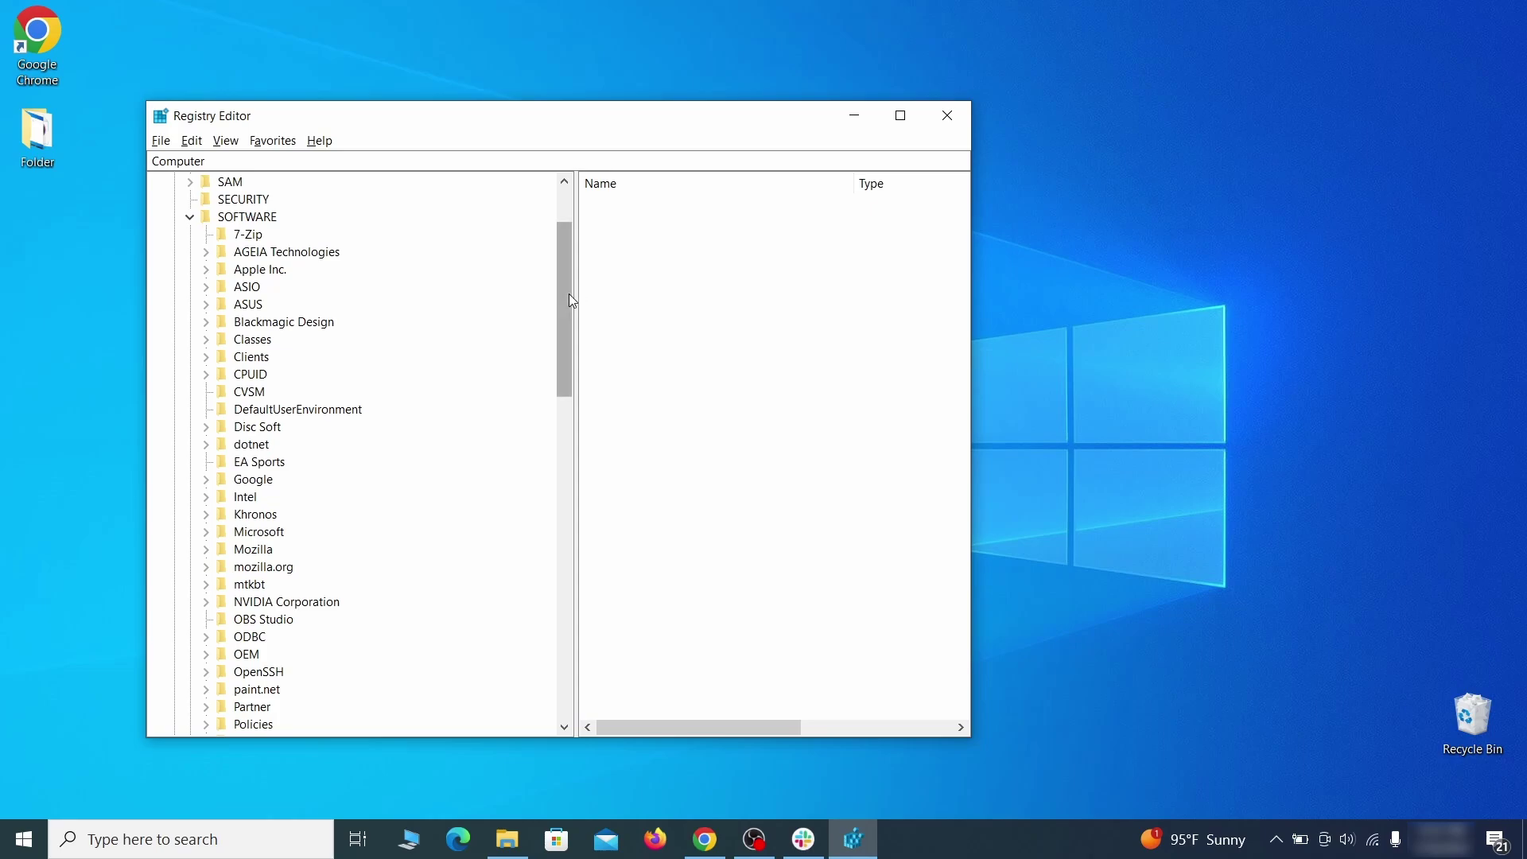
left_click_drag(569, 301, 548, 562)
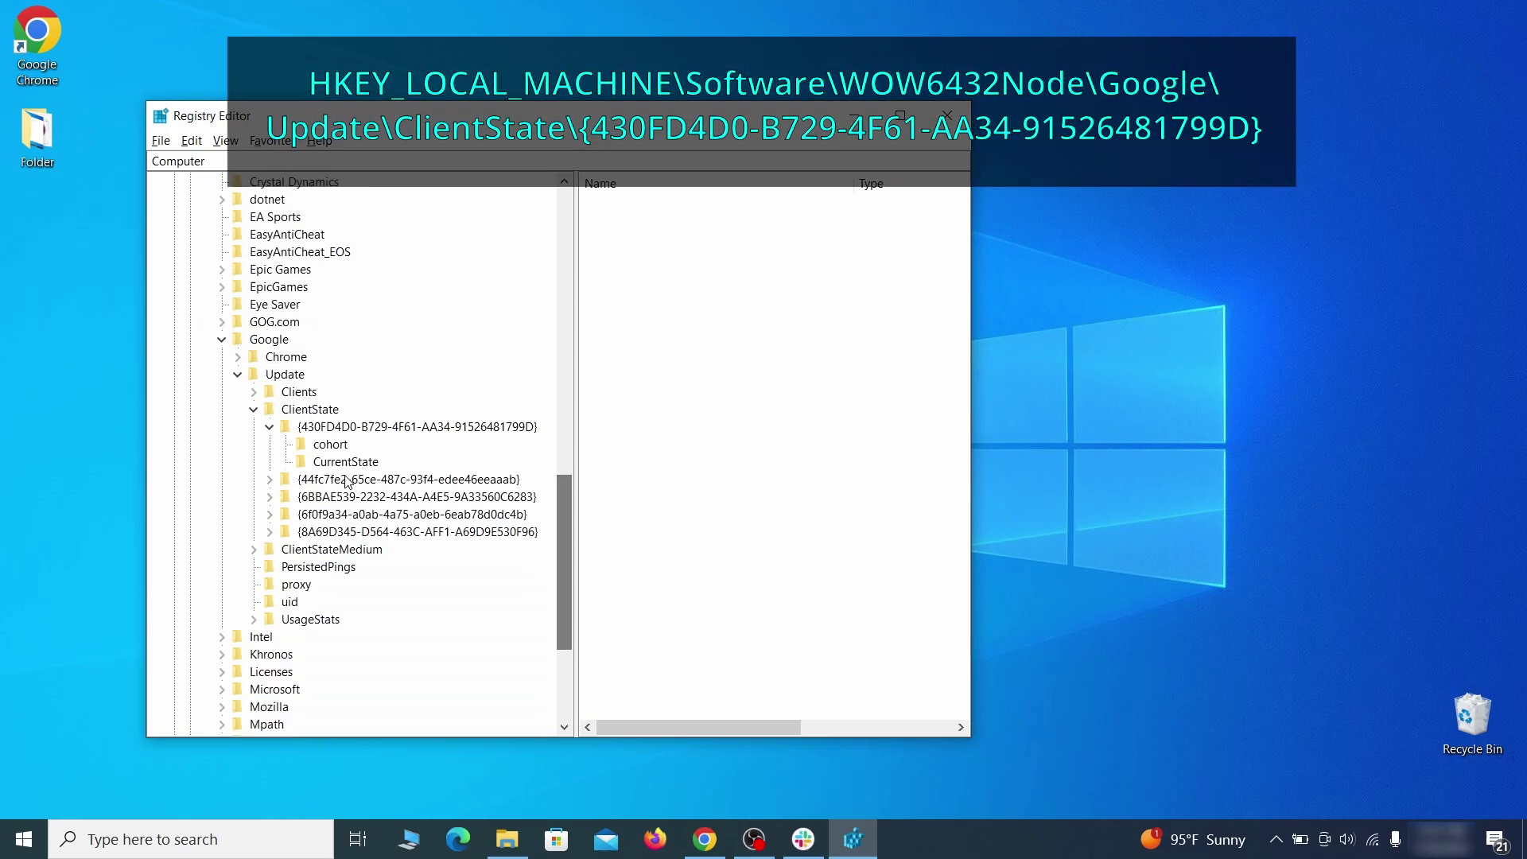
left_click(337, 430)
left_click(827, 253)
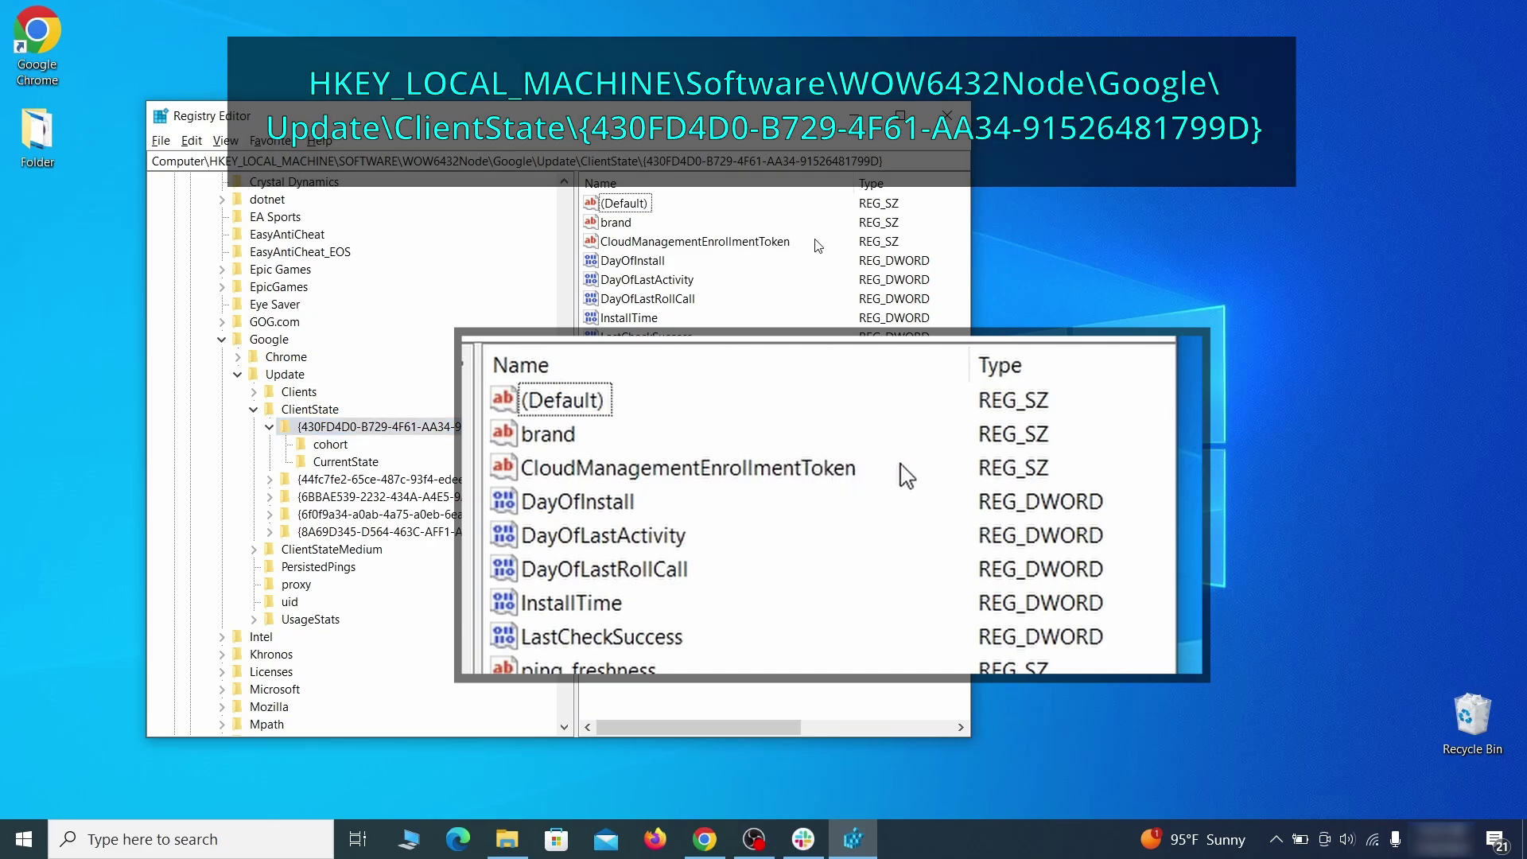
left_click(777, 247)
right_click(777, 246)
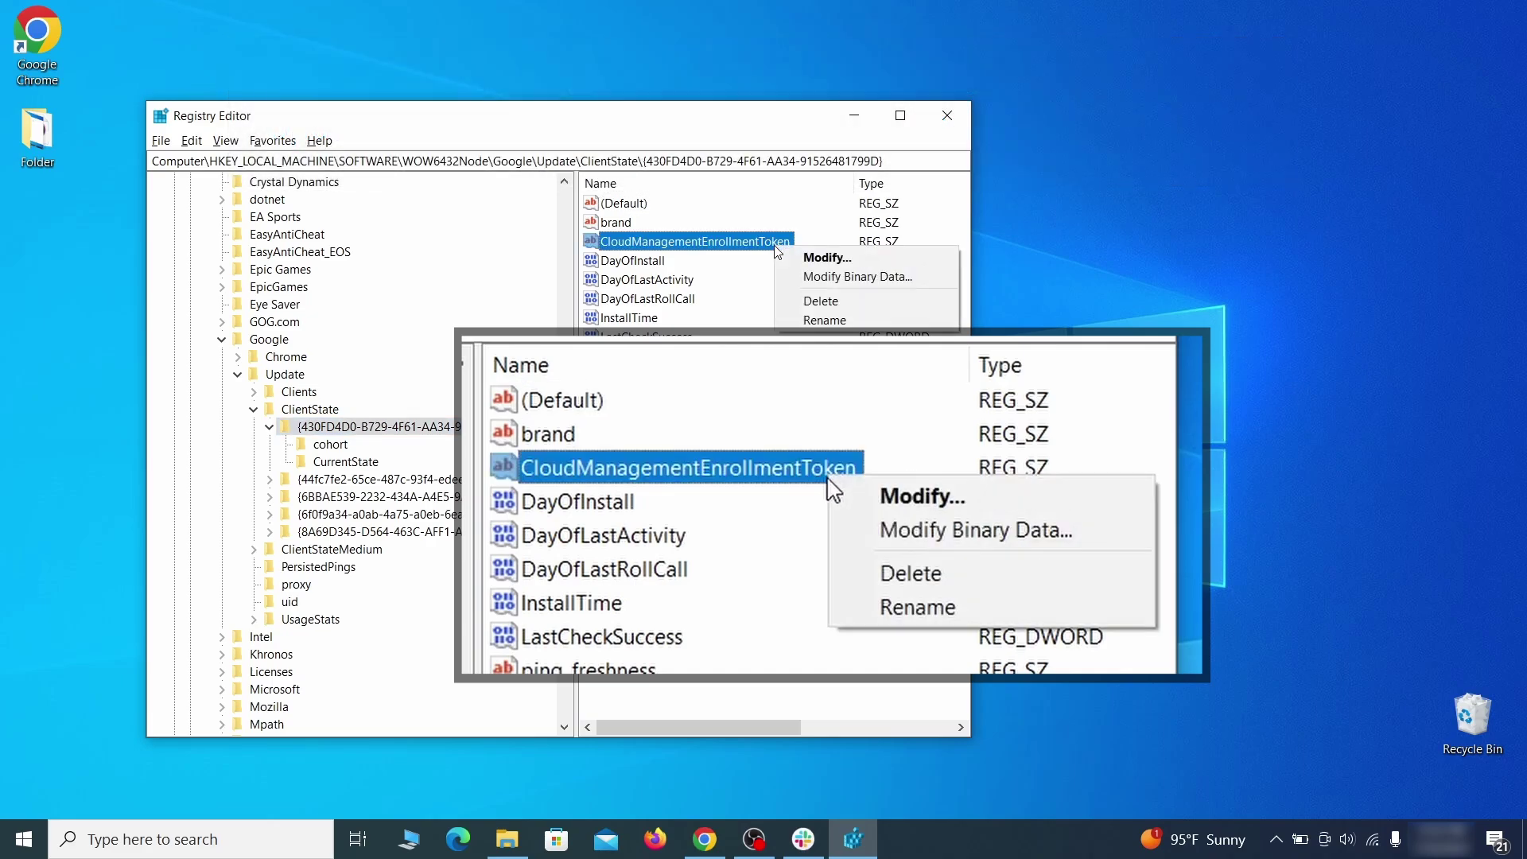
left_click(812, 305)
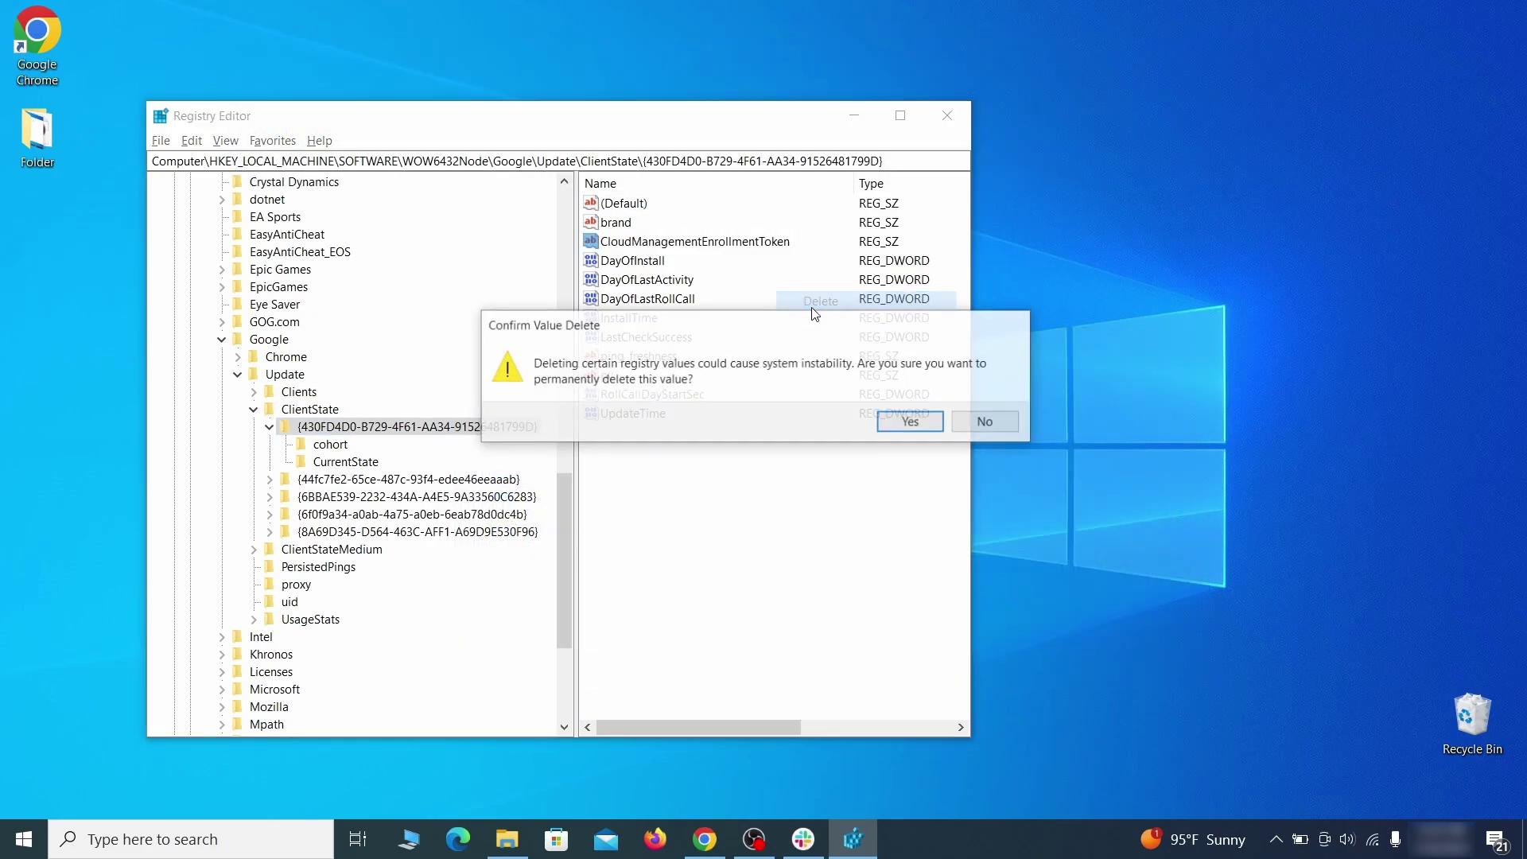
left_click(910, 424)
left_click(955, 117)
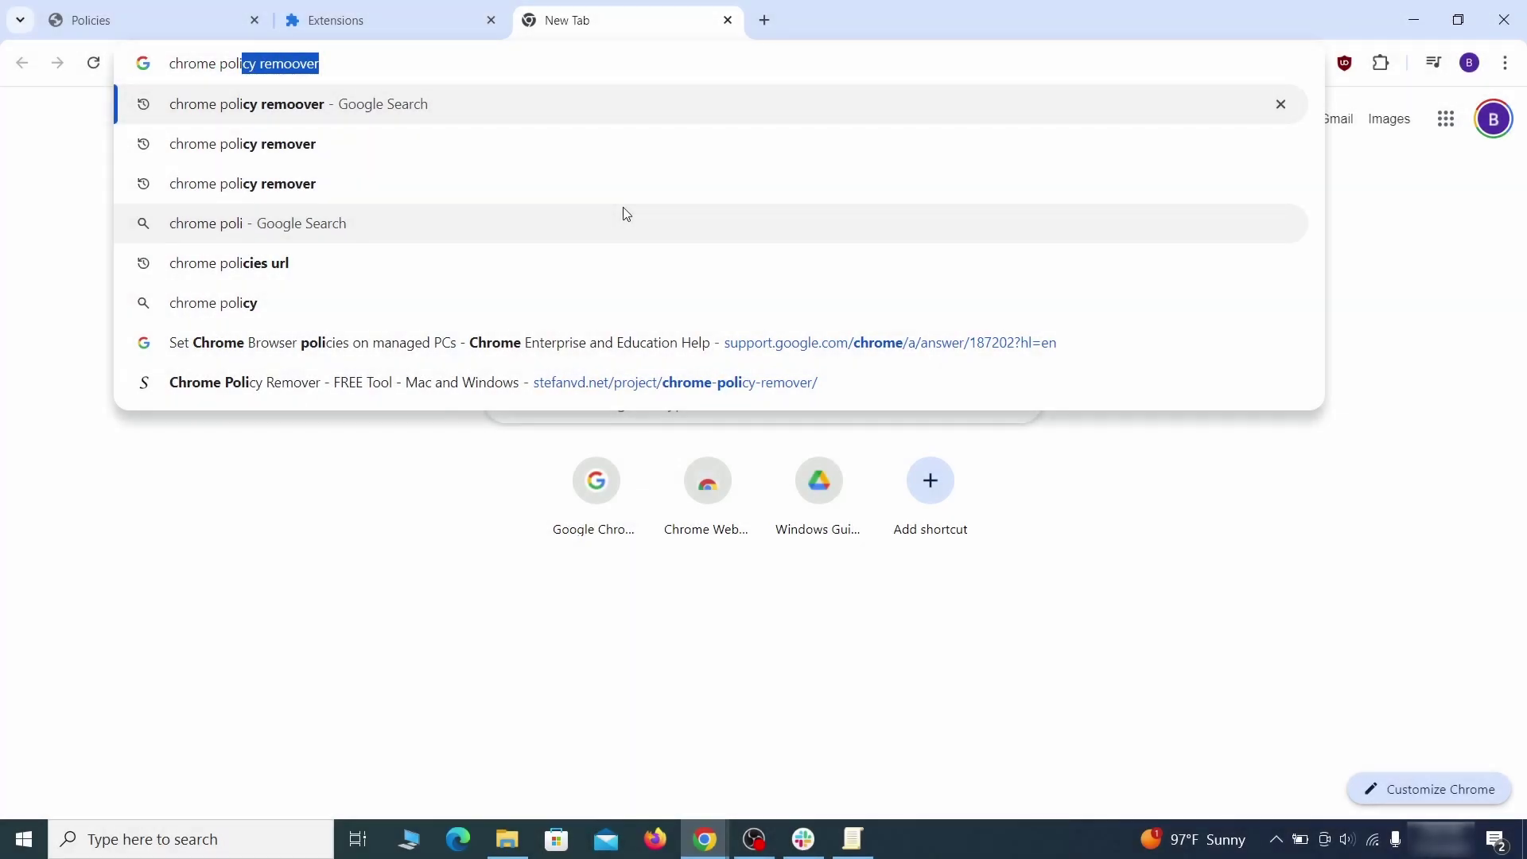
Search Google for "chrome policy remover" and open the Chrome Policy Remover page on stefanvd.net
type("cy remover")
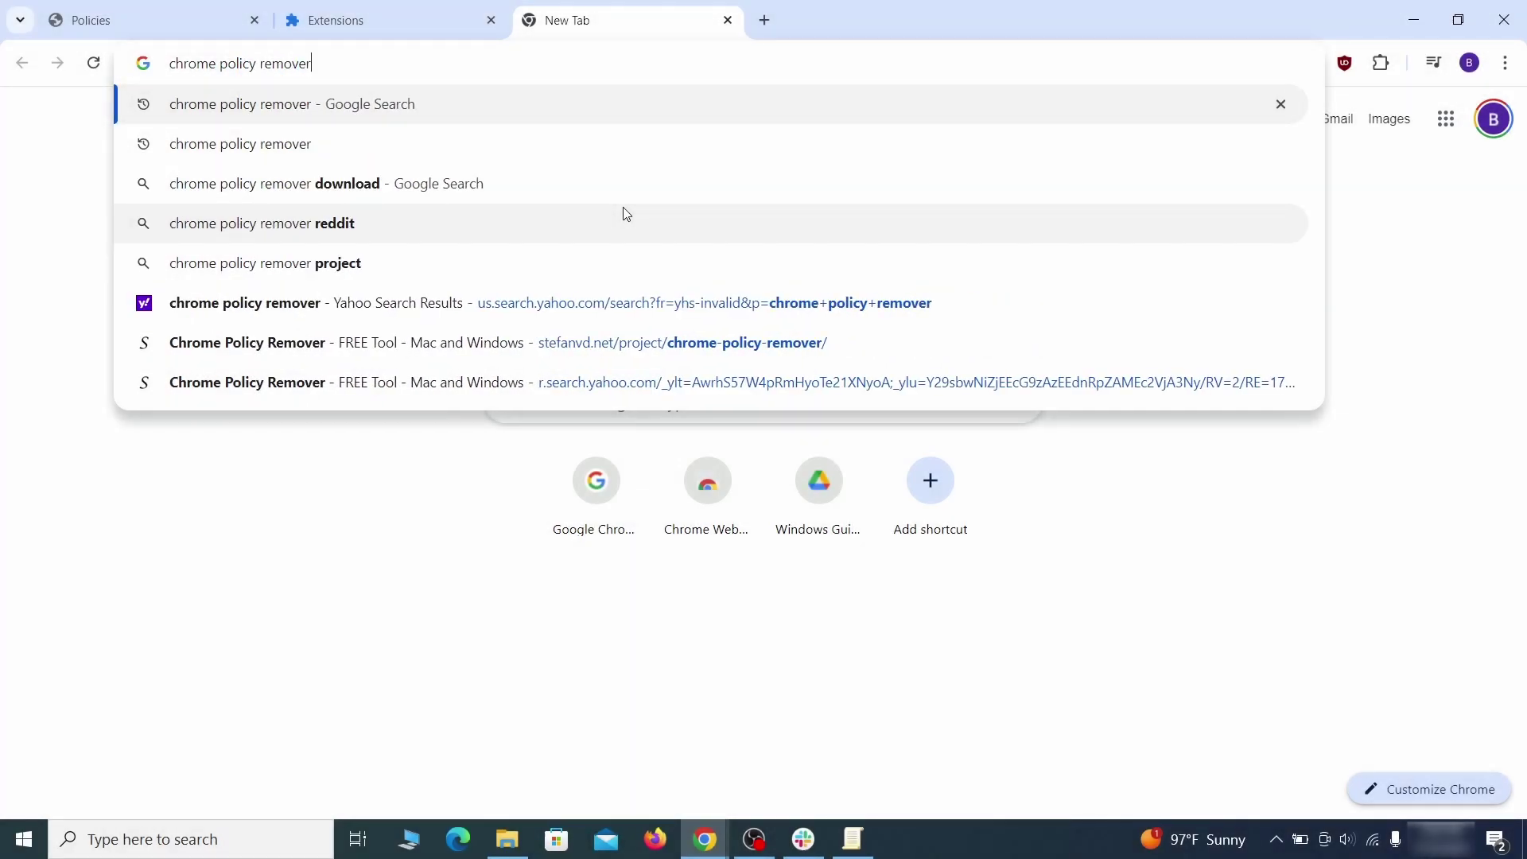
key("Return")
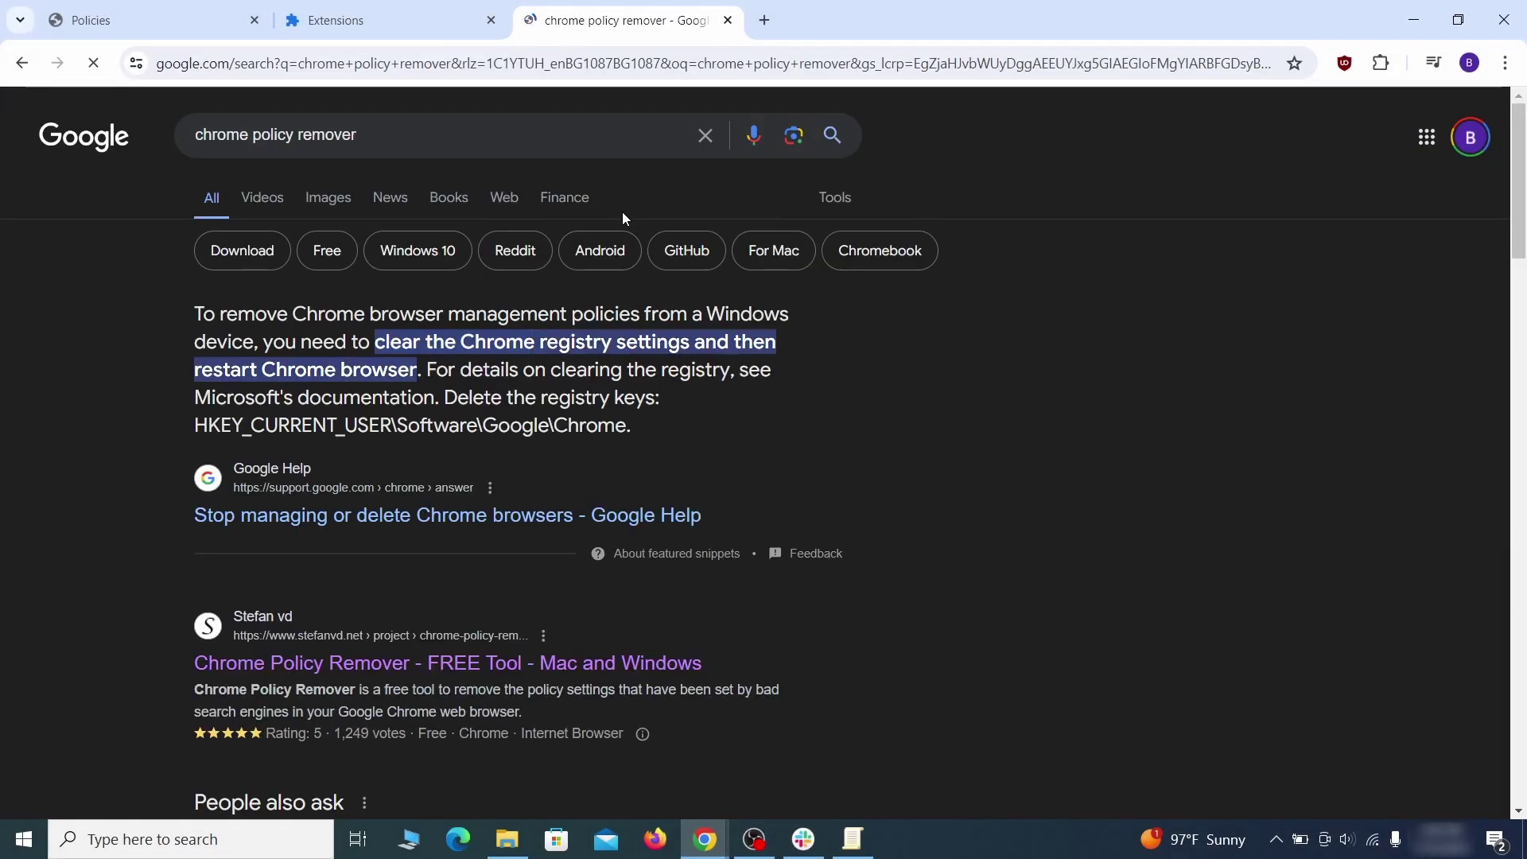
left_click(455, 663)
Download the Windows version of Chrome Policy Remover and show delete_chrome_policies.bat in its download folder
scroll(493, 599, "down", 8)
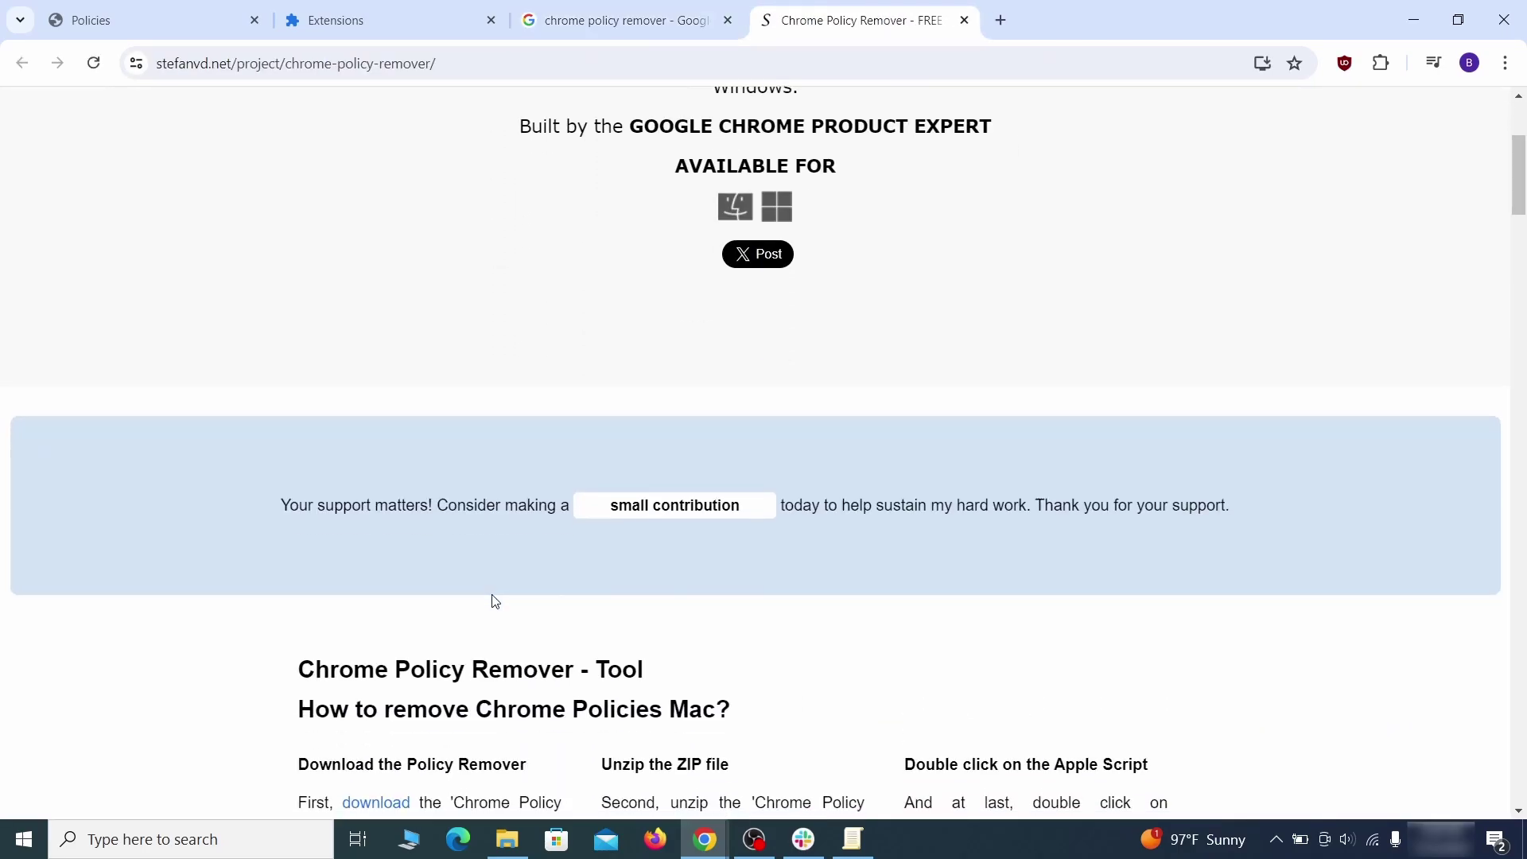
scroll(498, 608, "down", 20)
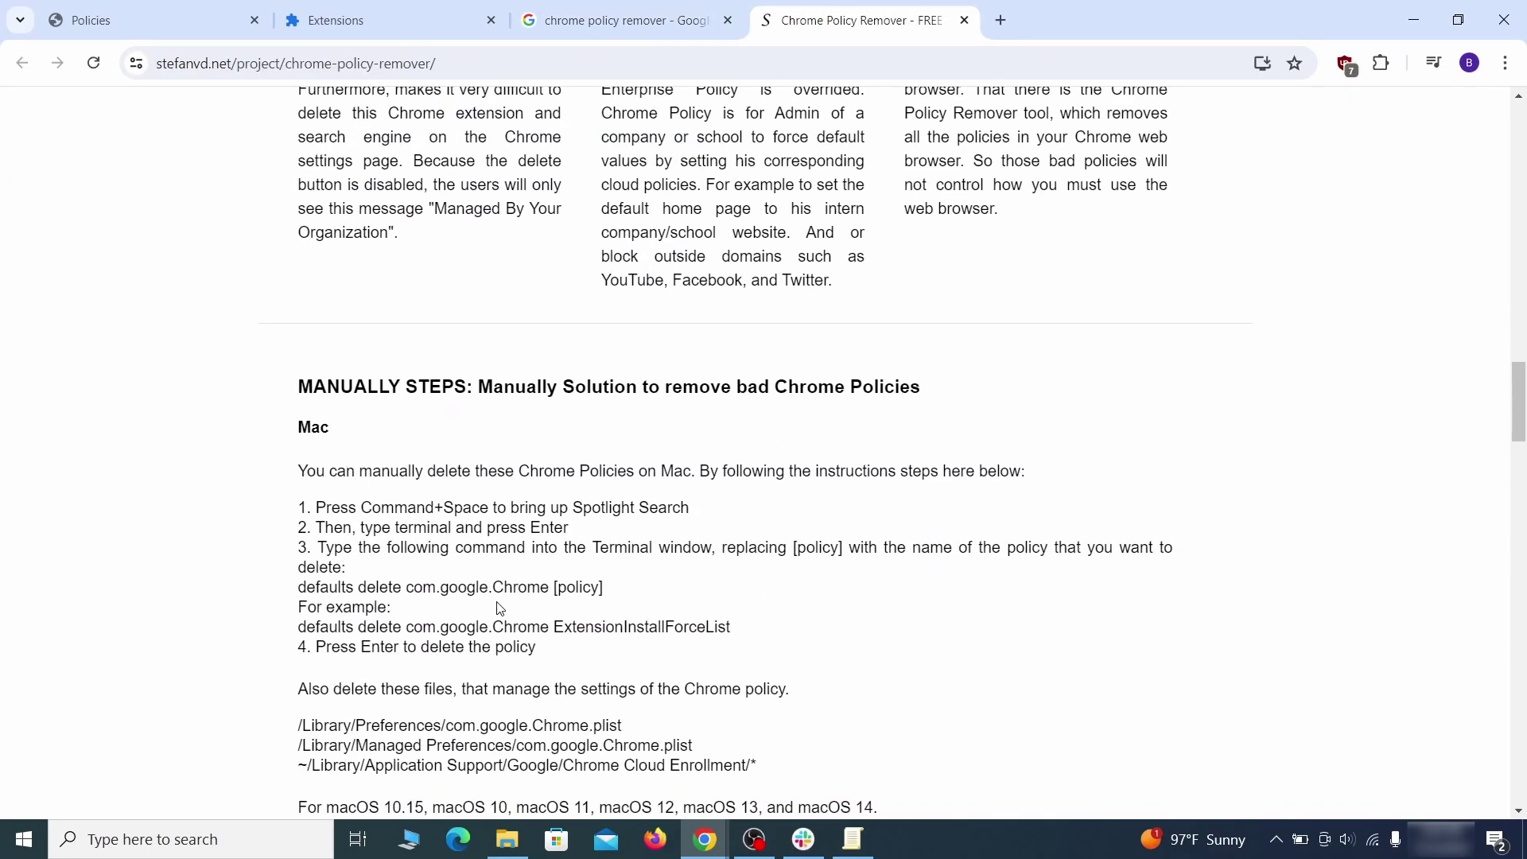
scroll(497, 608, "down", 20)
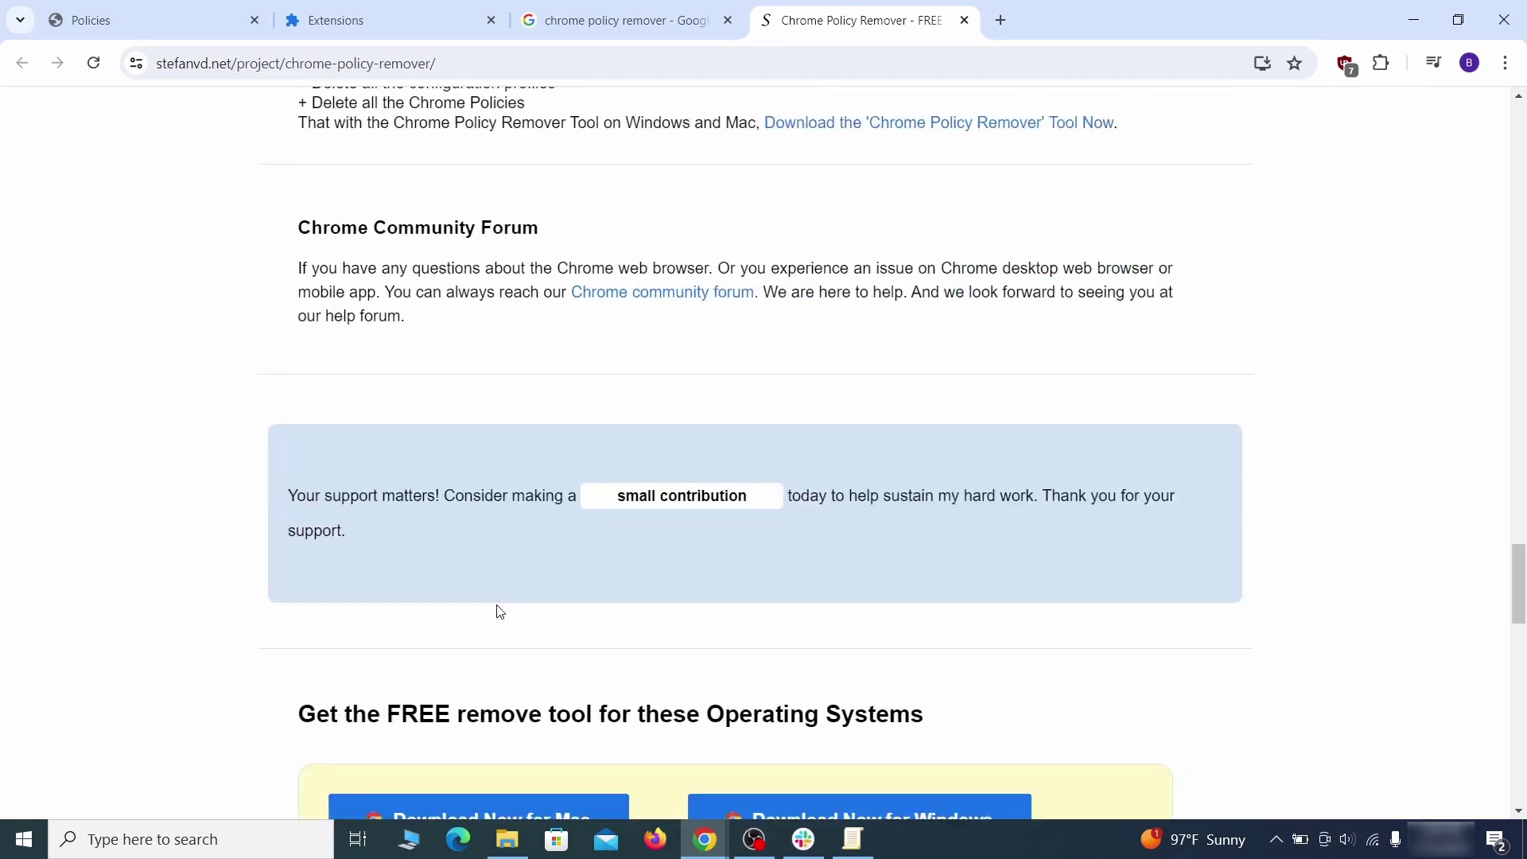
left_click(914, 408)
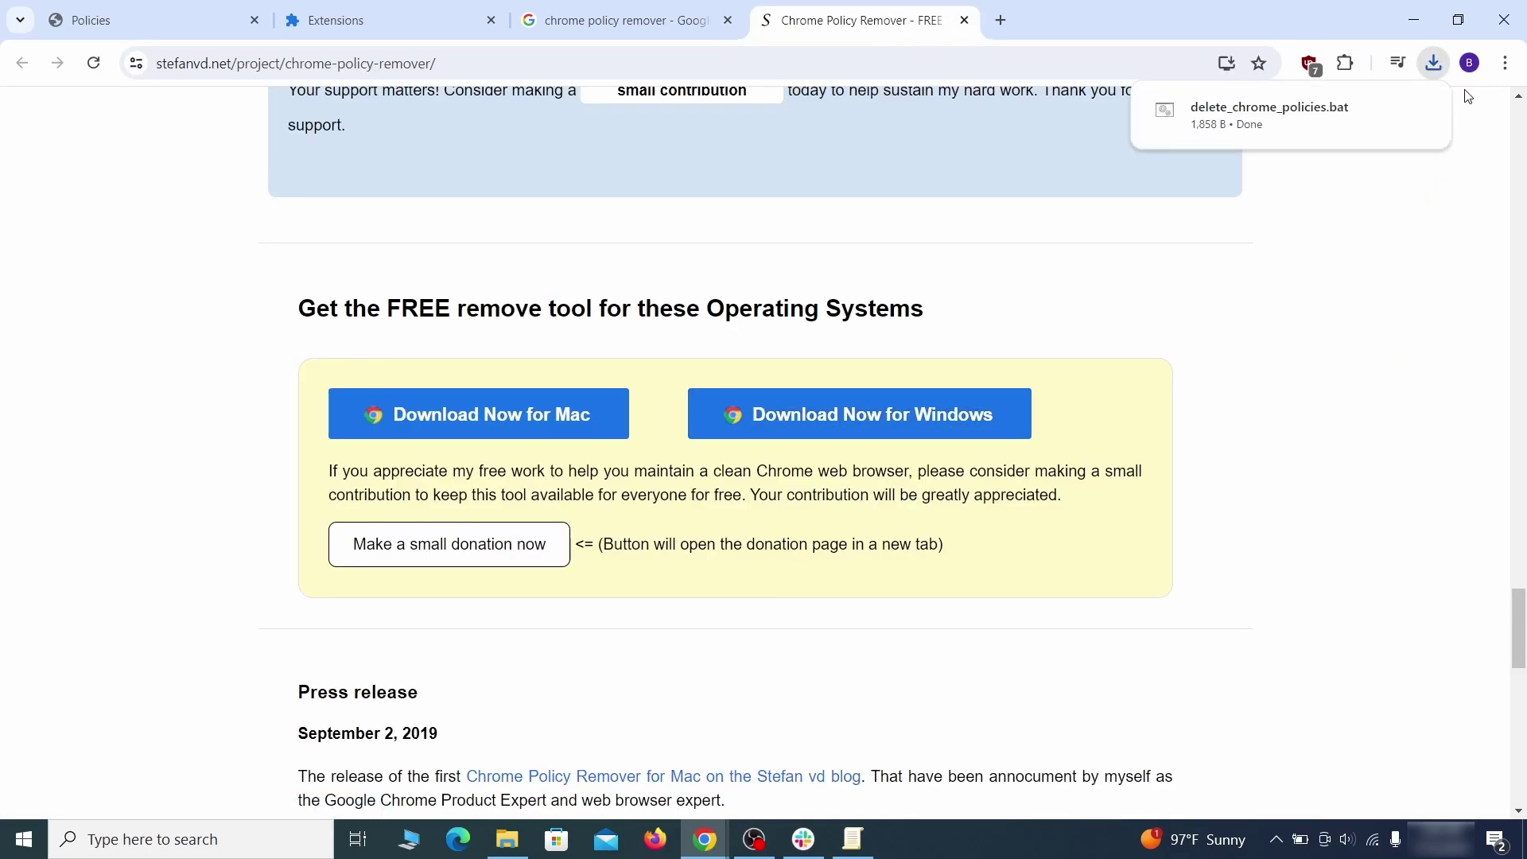
mouse_move(1428, 127)
left_click(1382, 112)
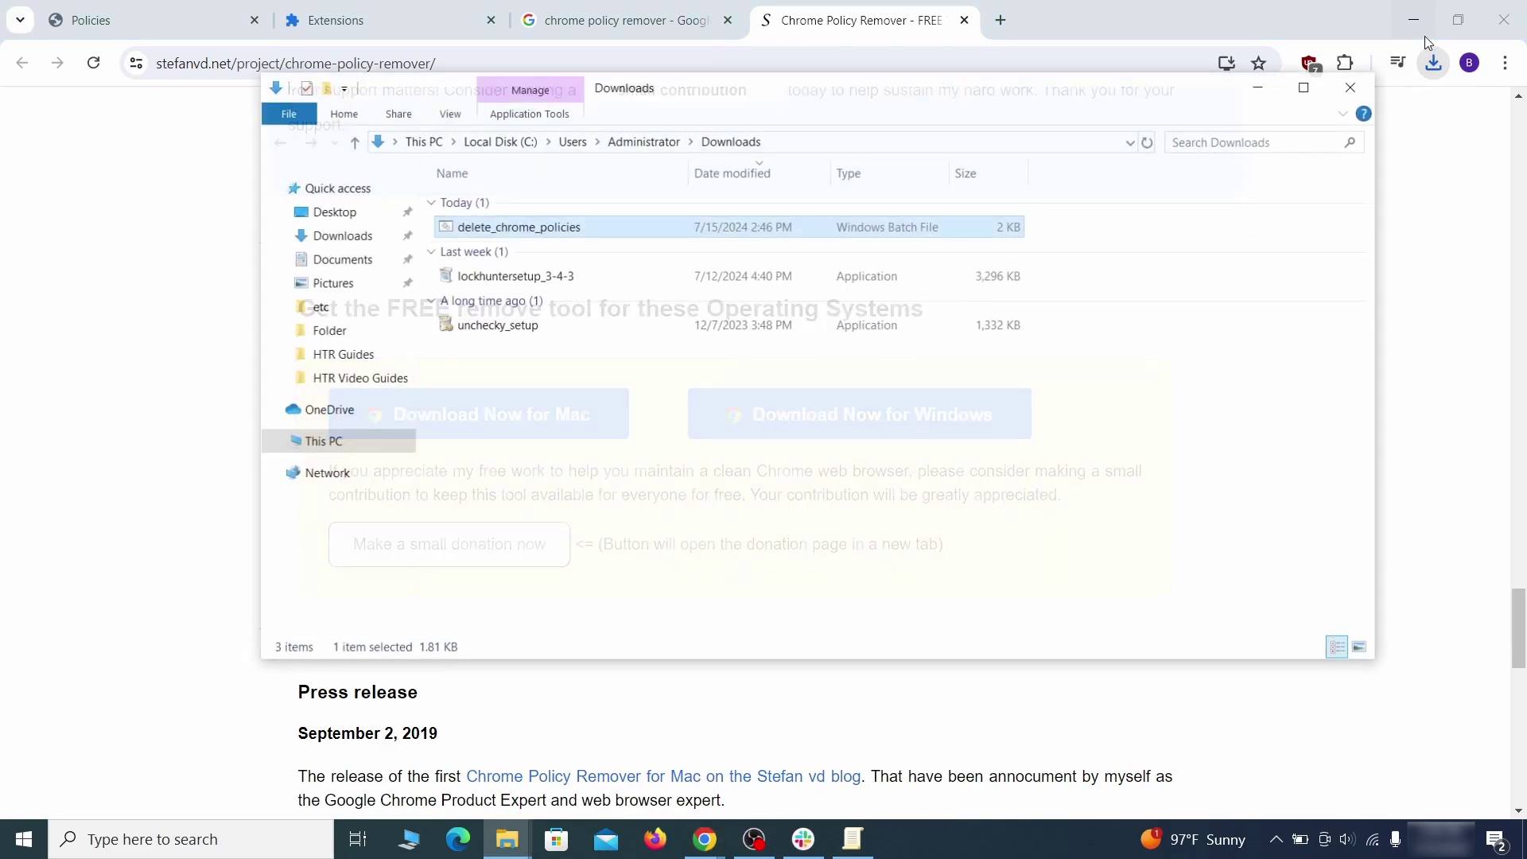
Minimize the browser, move the delete_chrome_policies file from Downloads to the desktop, and close the folder window
left_click(1415, 19)
left_click_drag(562, 226, 769, 308)
left_click(1354, 93)
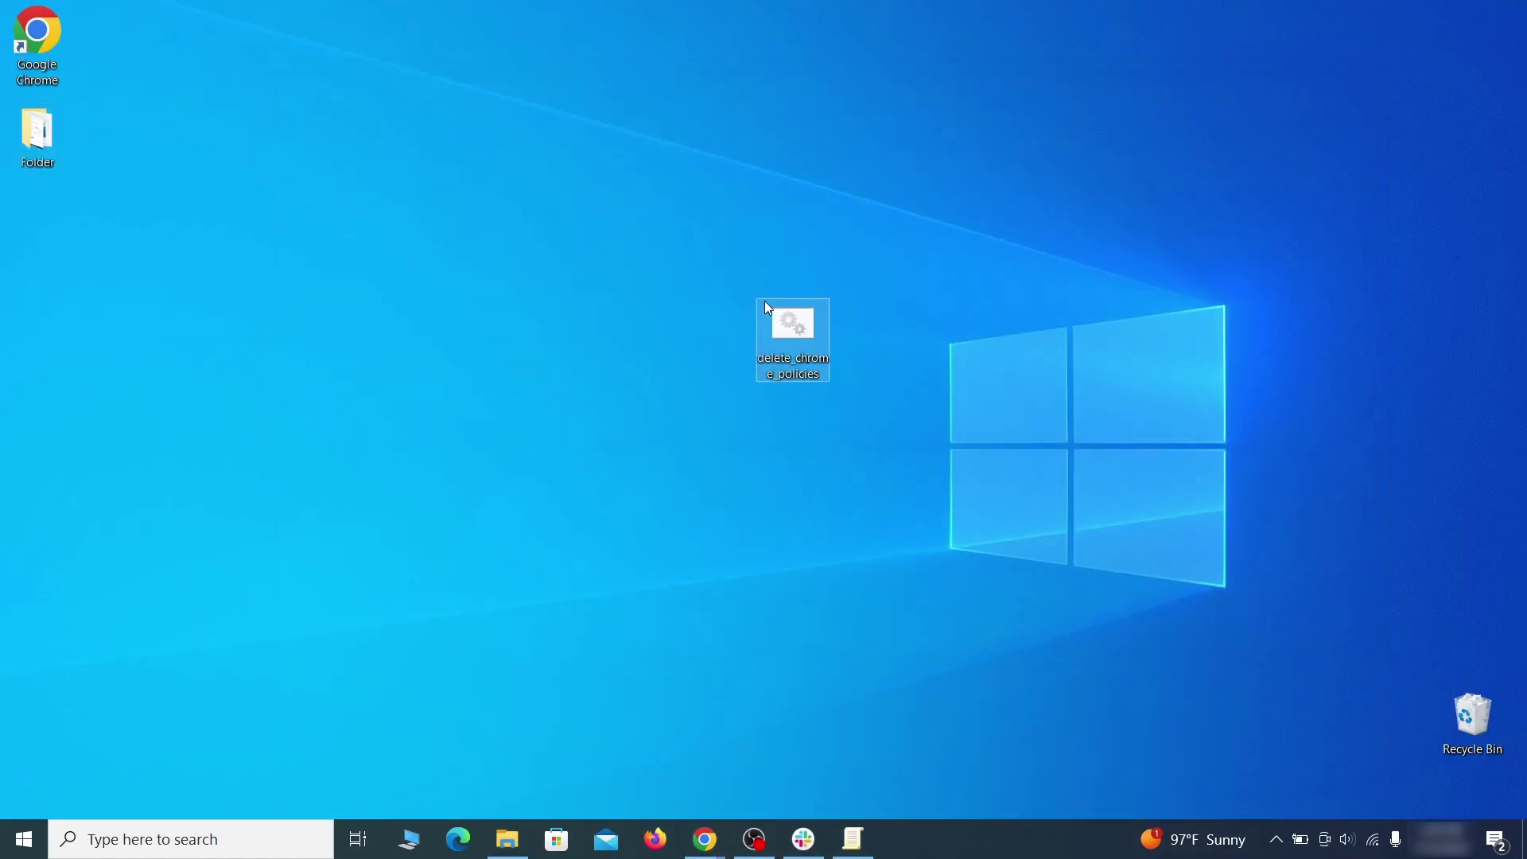
Run delete_chrome_policies.bat as administrator despite the SmartScreen block and close its console window once it finishes
right_click(809, 328)
left_click(913, 406)
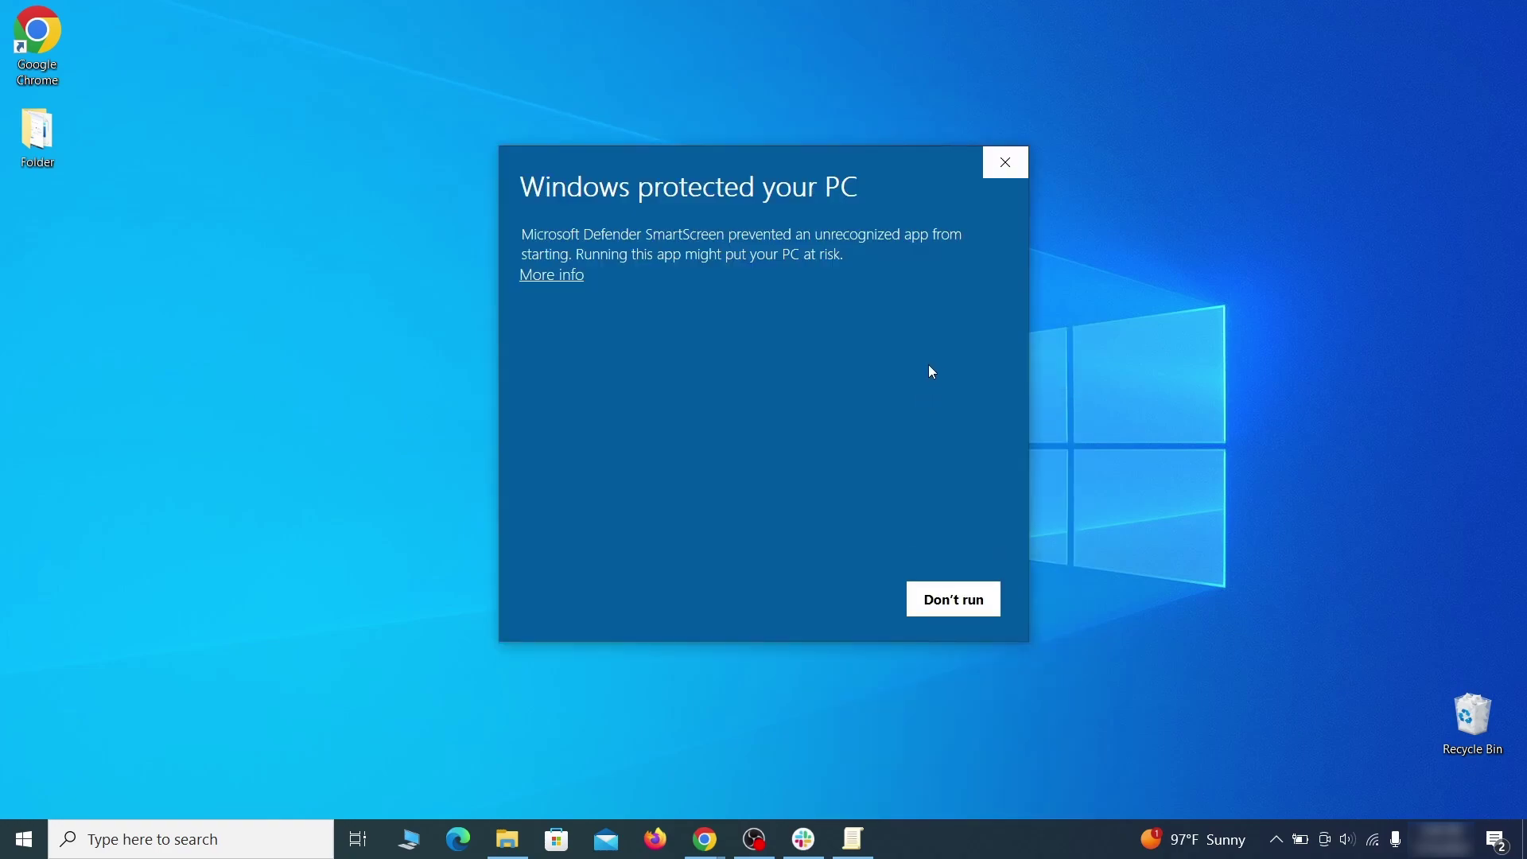
left_click(560, 279)
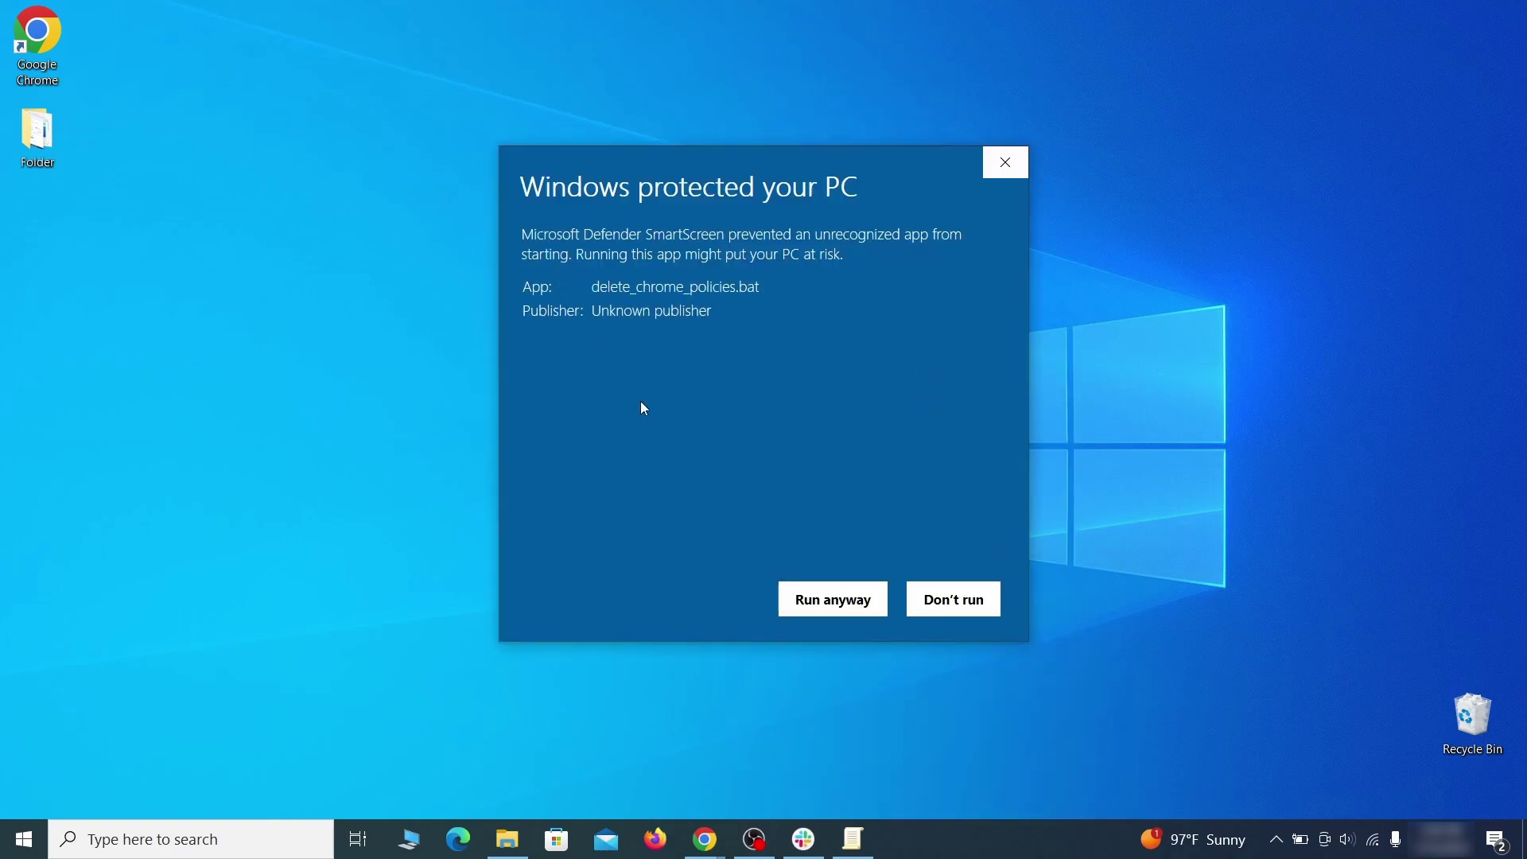
left_click(833, 600)
left_click_drag(547, 44, 806, 93)
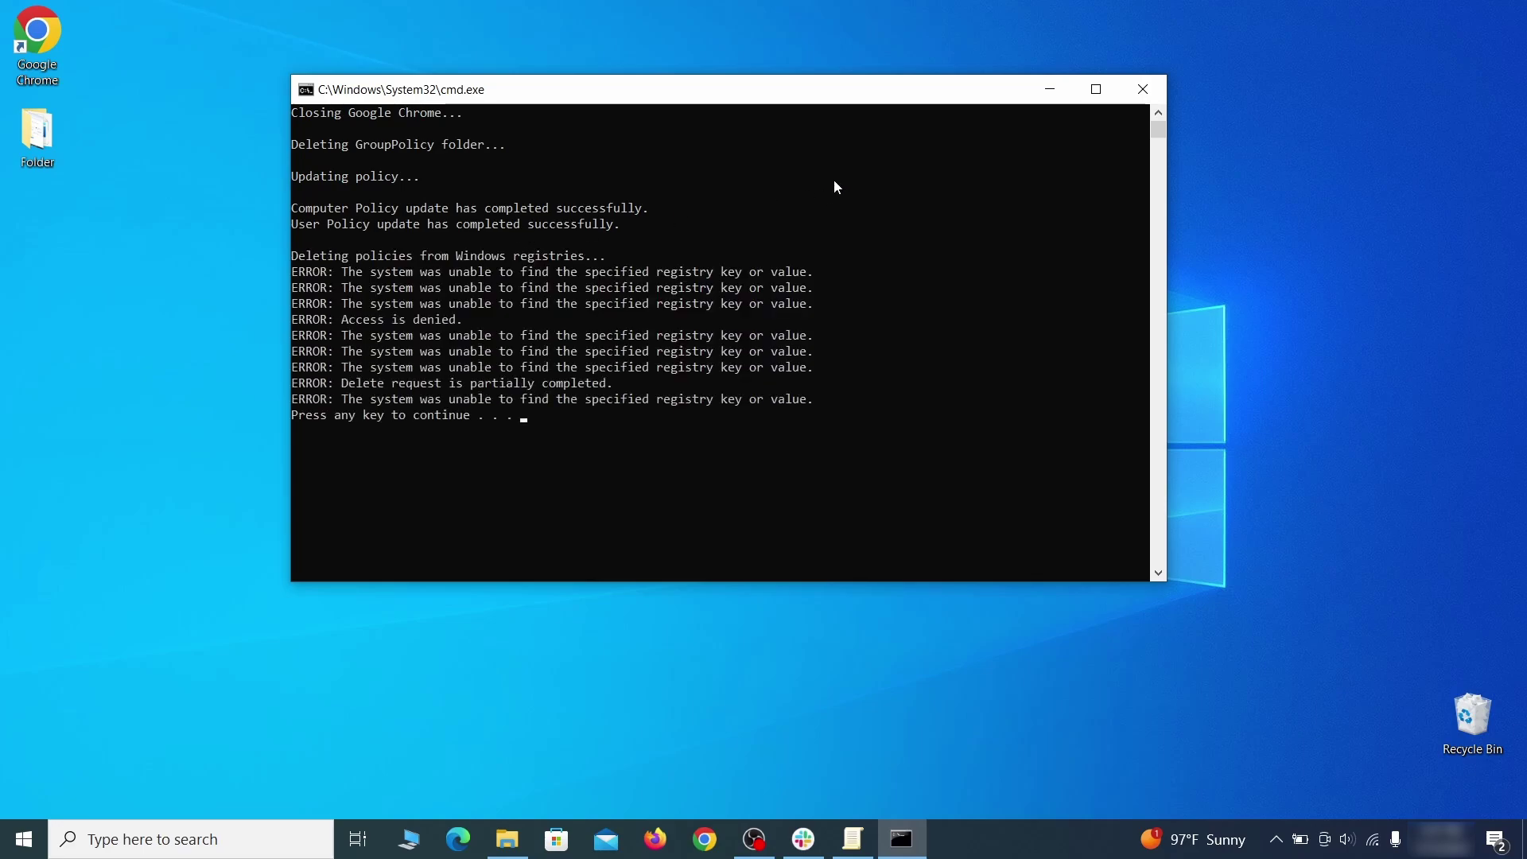
left_click(1145, 94)
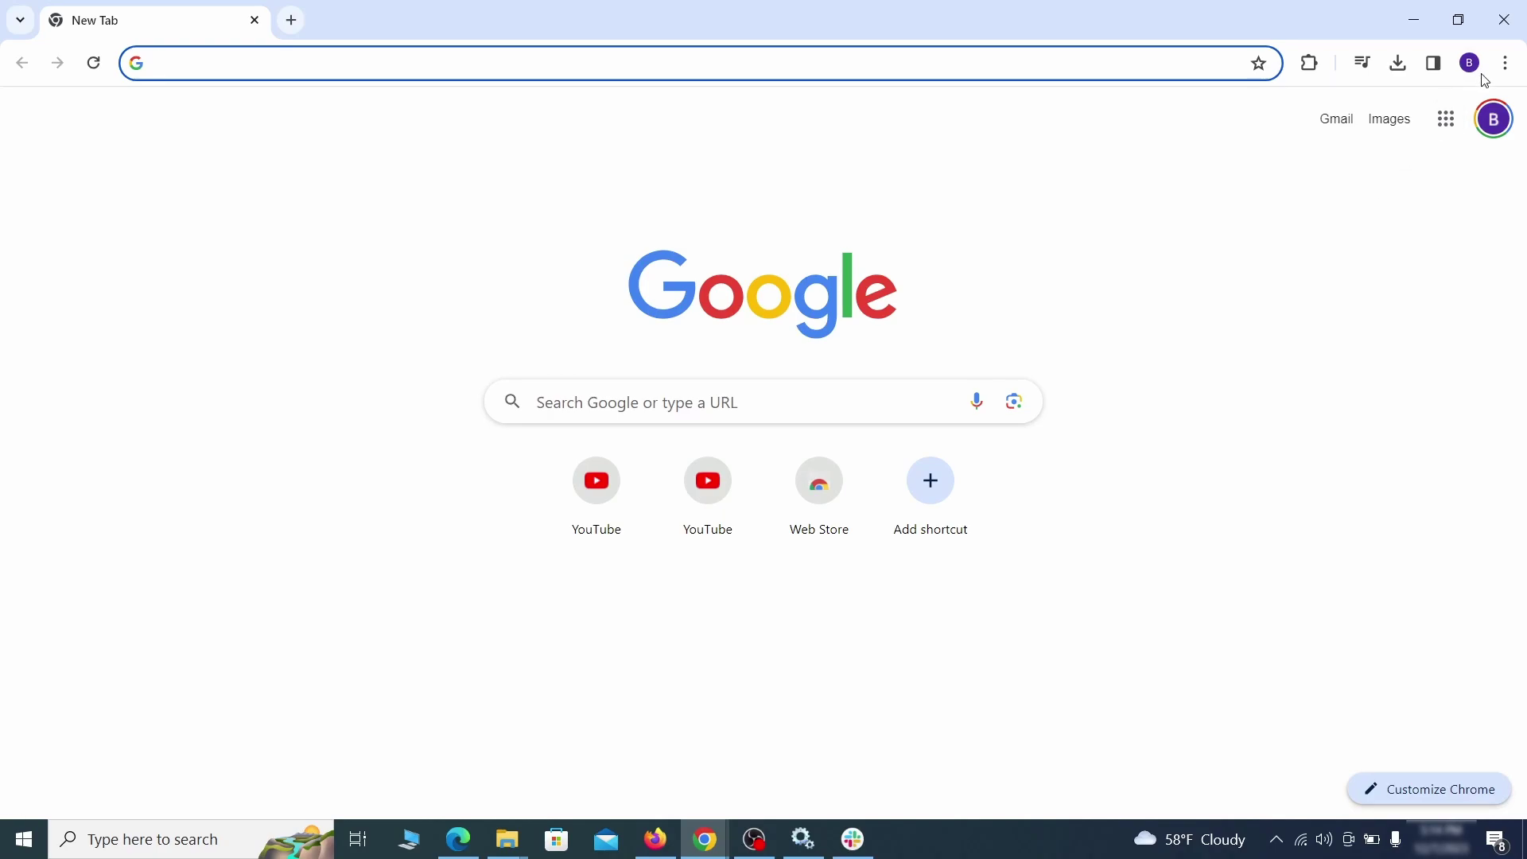
Open Chrome's extensions page, then disable and remove the Add to Zola Button extension
left_click(1506, 63)
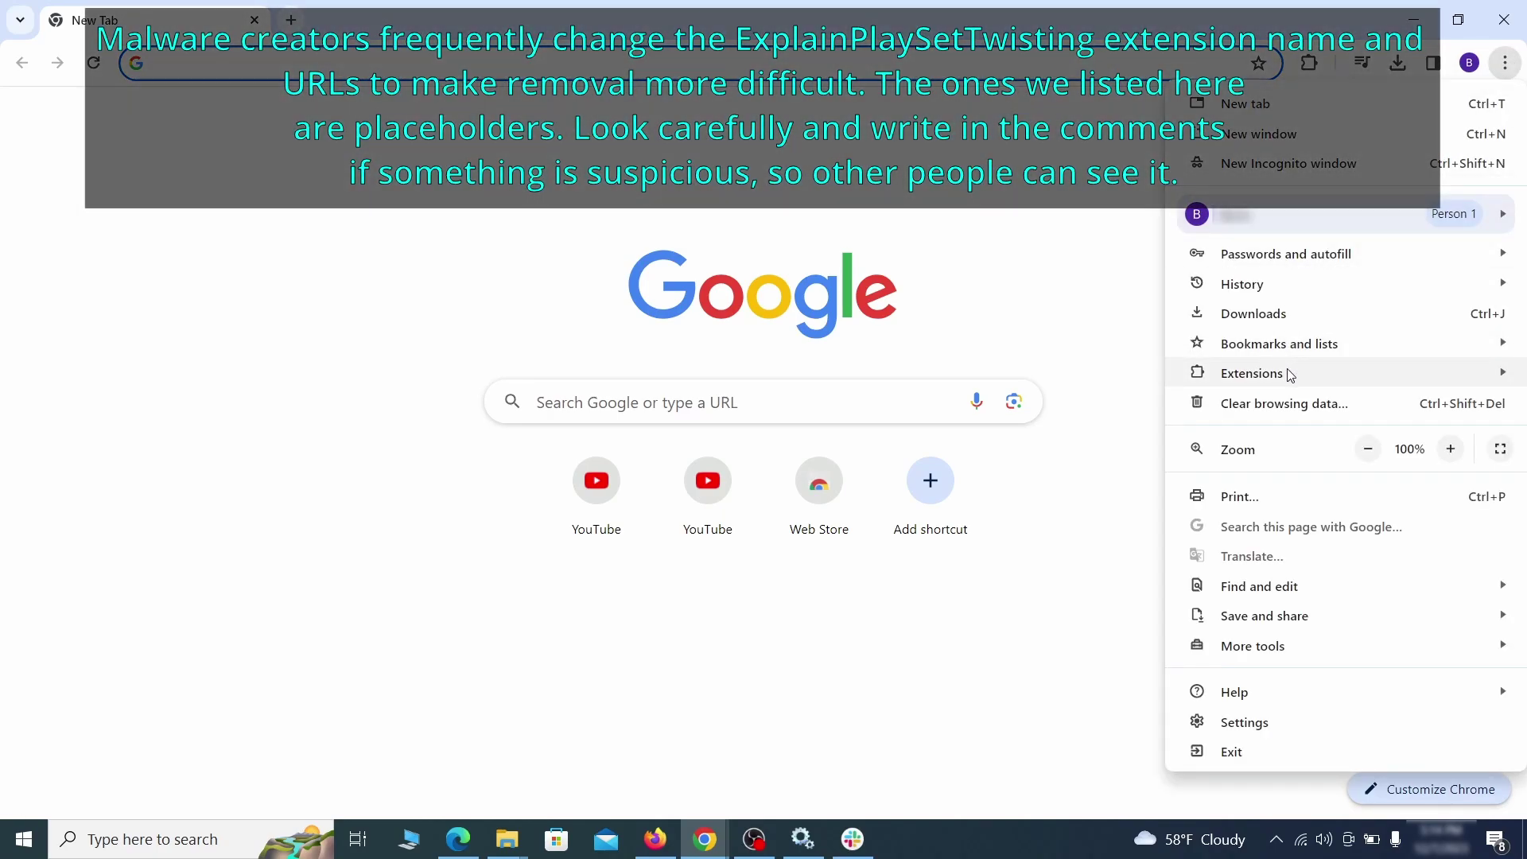
mouse_move(1208, 380)
left_click(1121, 379)
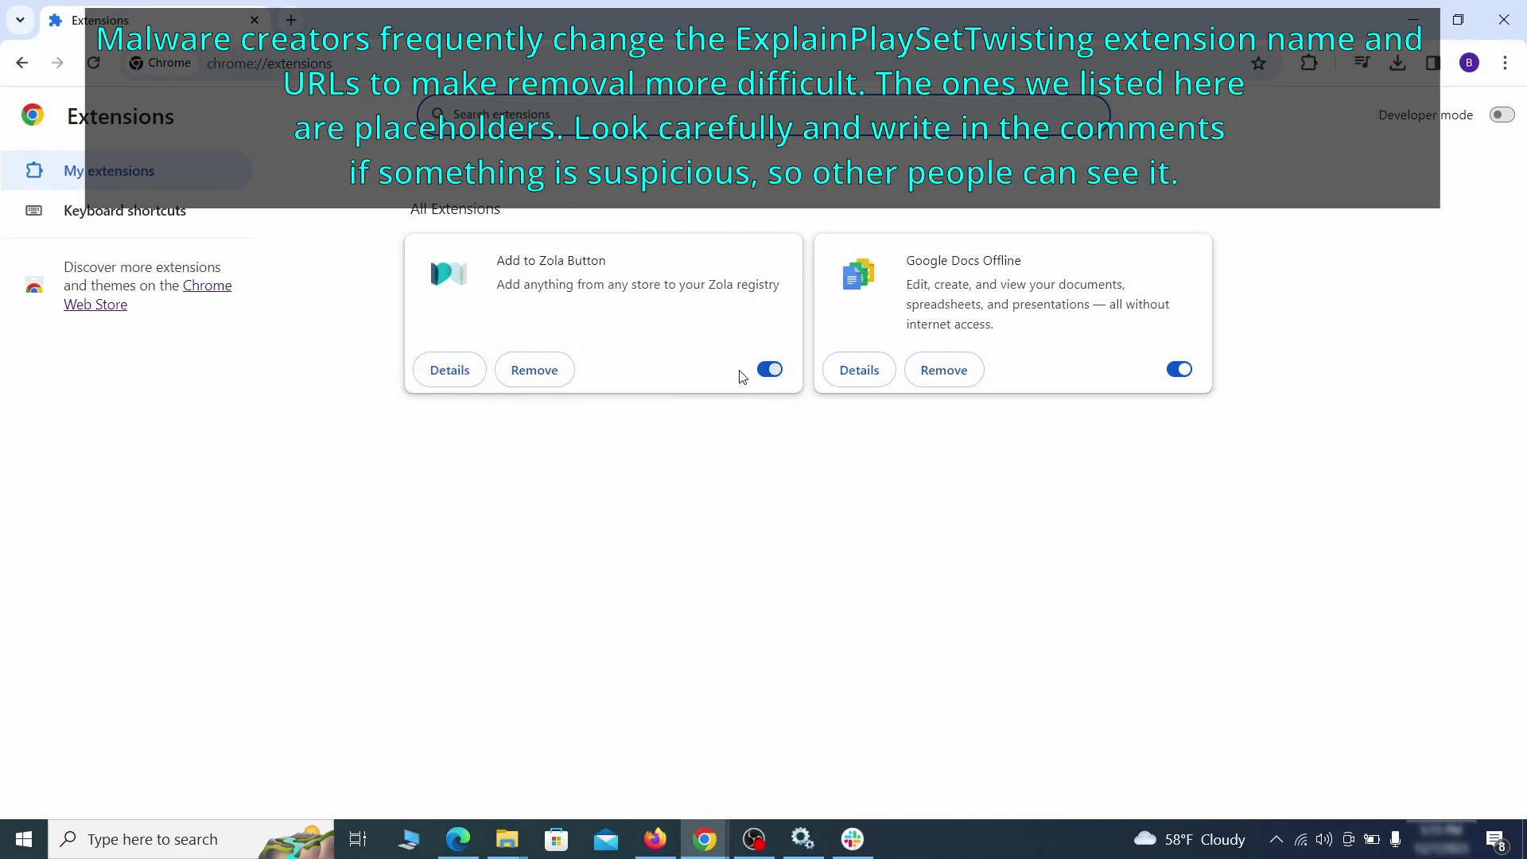
left_click(768, 369)
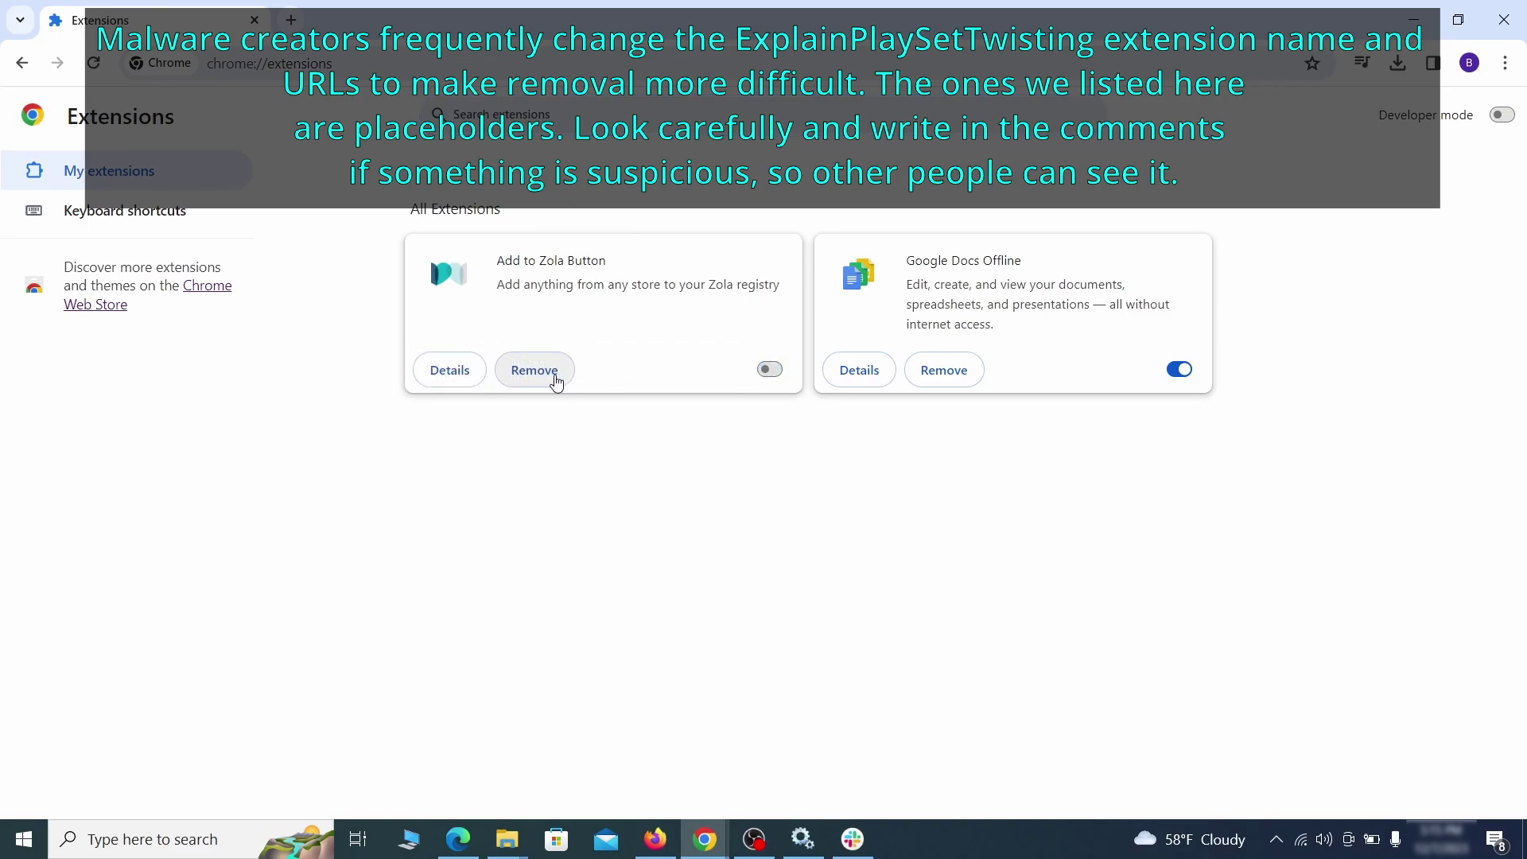
left_click(534, 370)
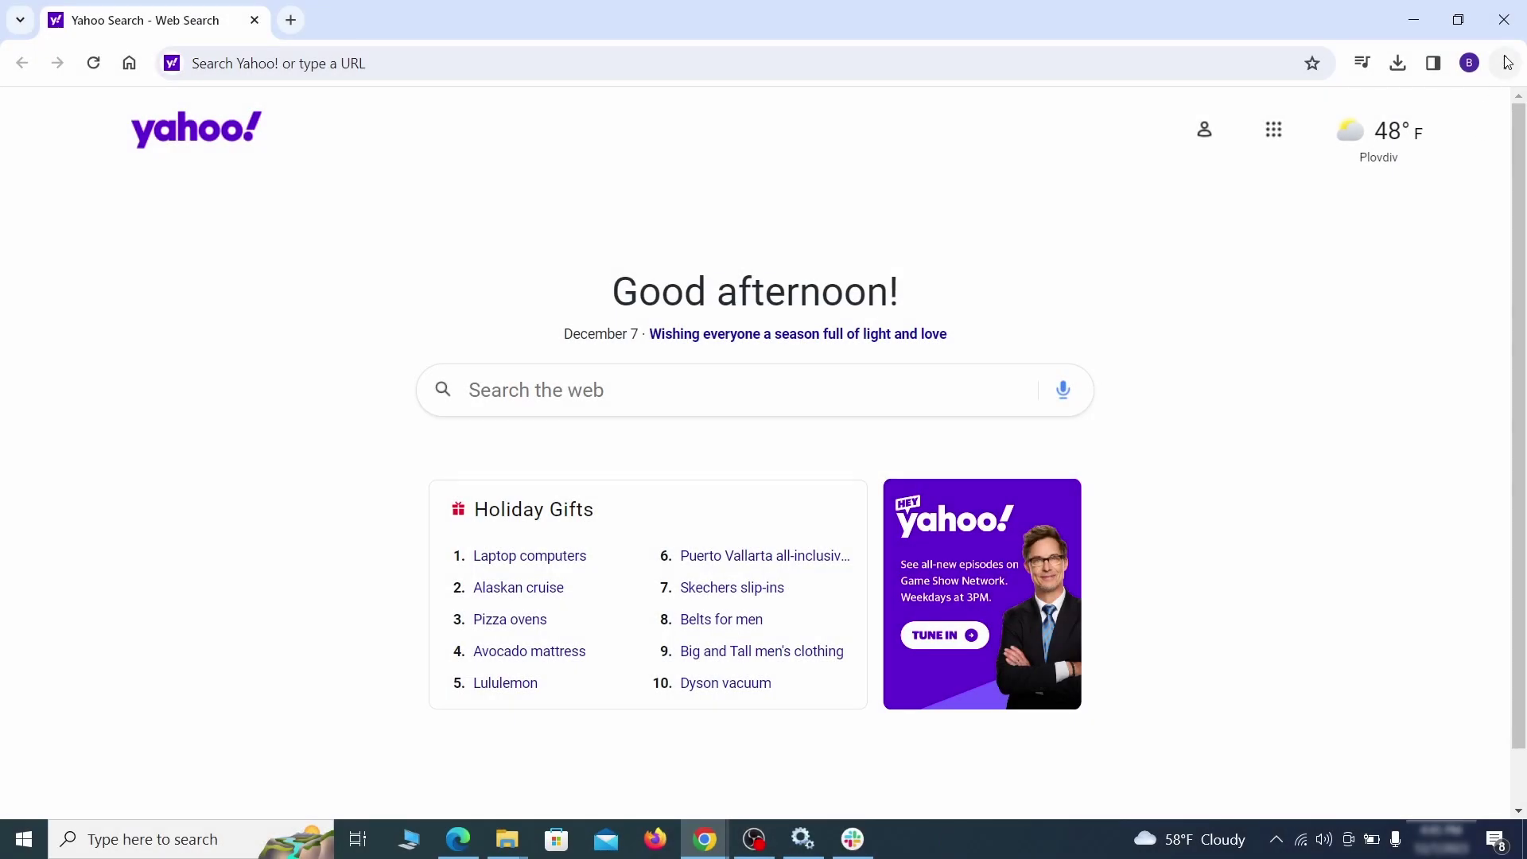
Open Chrome's privacy settings and clear all advanced browsing data types except passwords and other sign-in data
left_click(1505, 63)
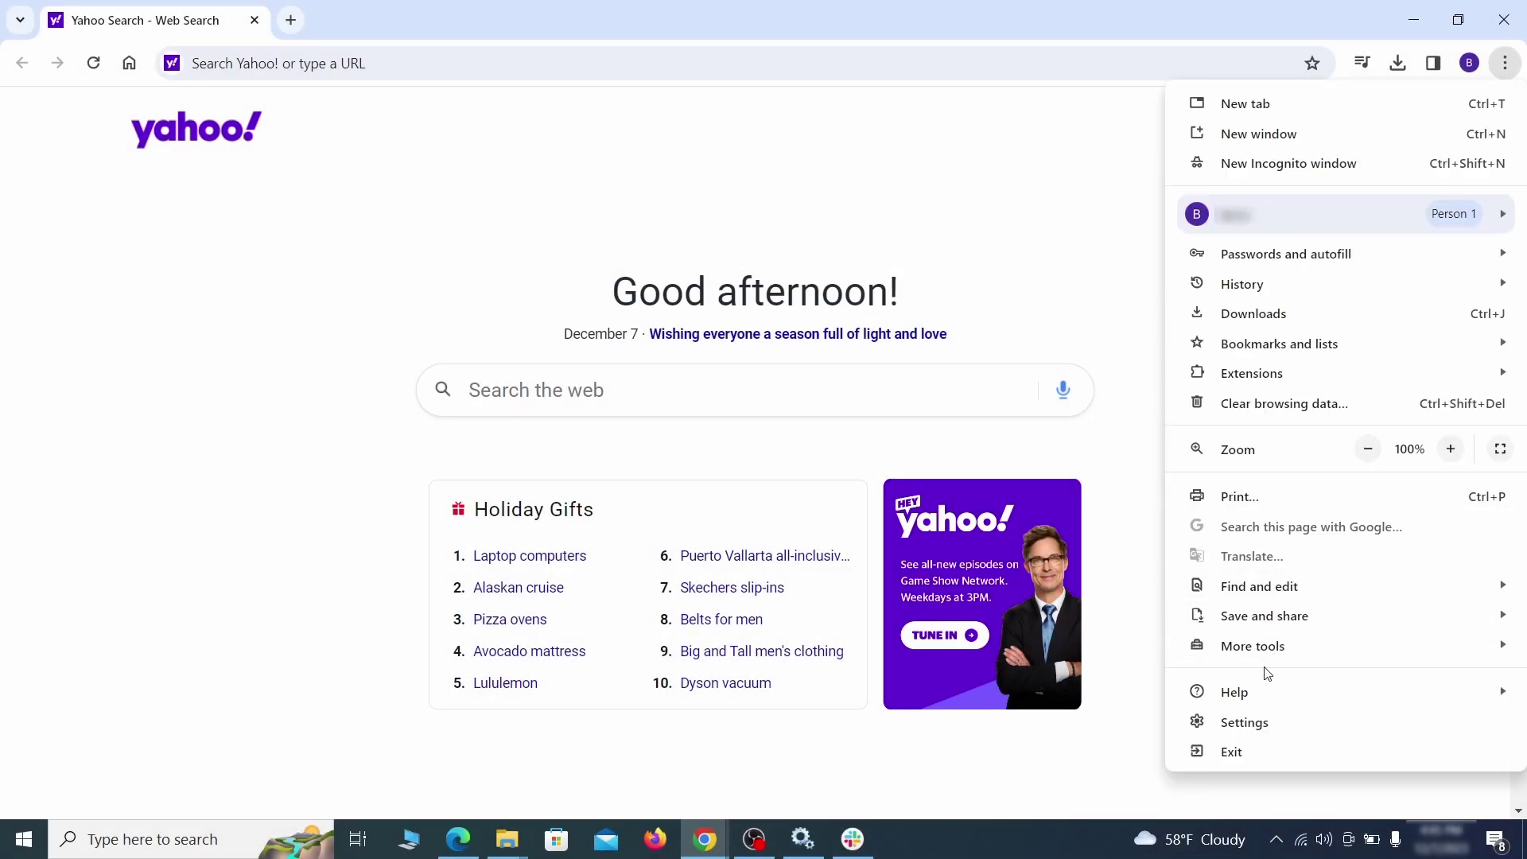
left_click(1245, 722)
left_click(177, 250)
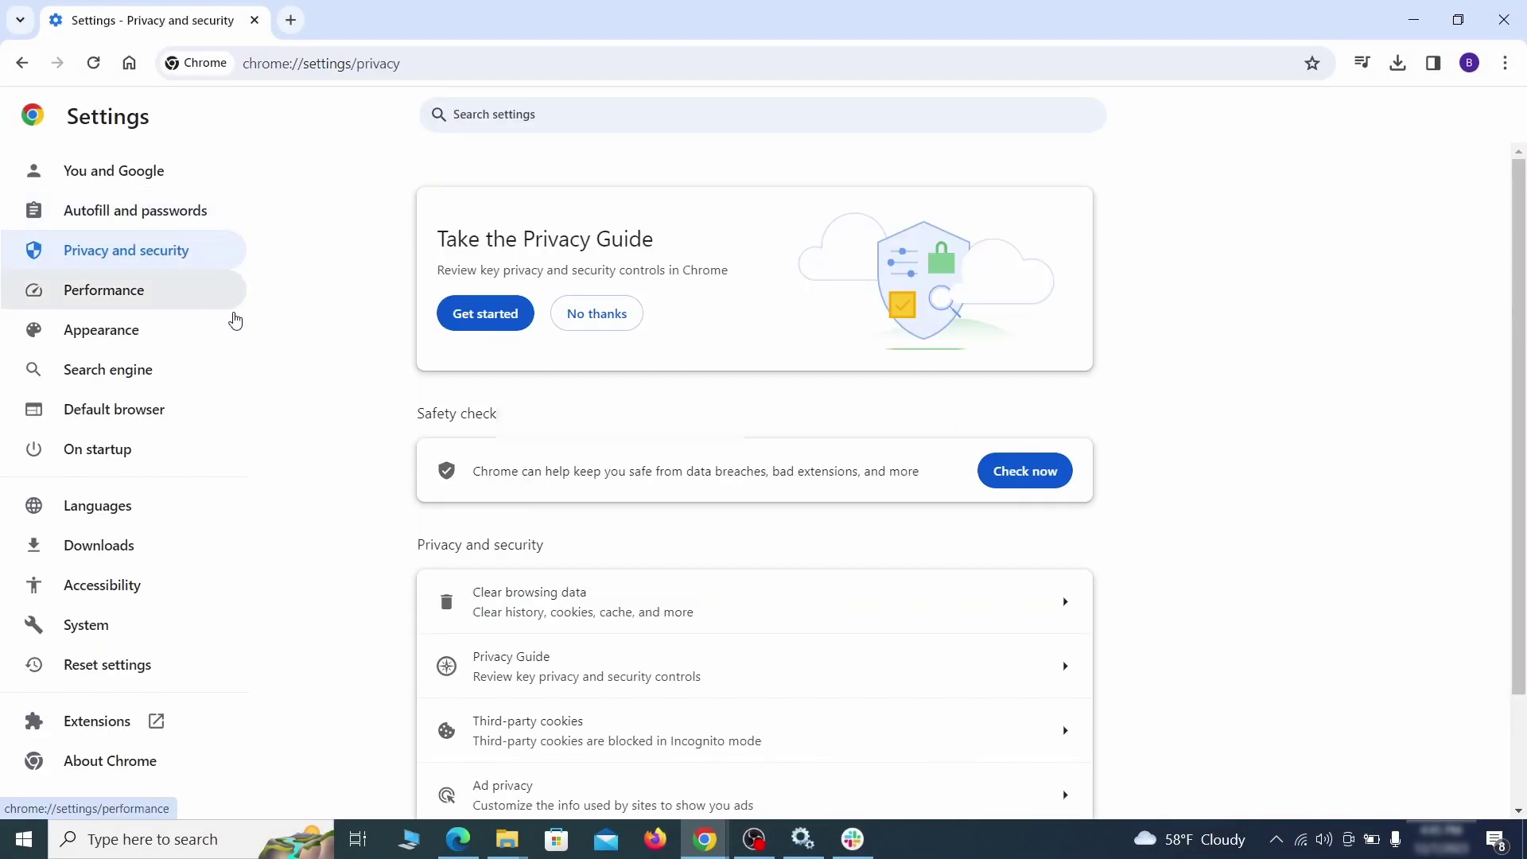
scroll(1205, 521, "down", 1)
left_click(997, 512)
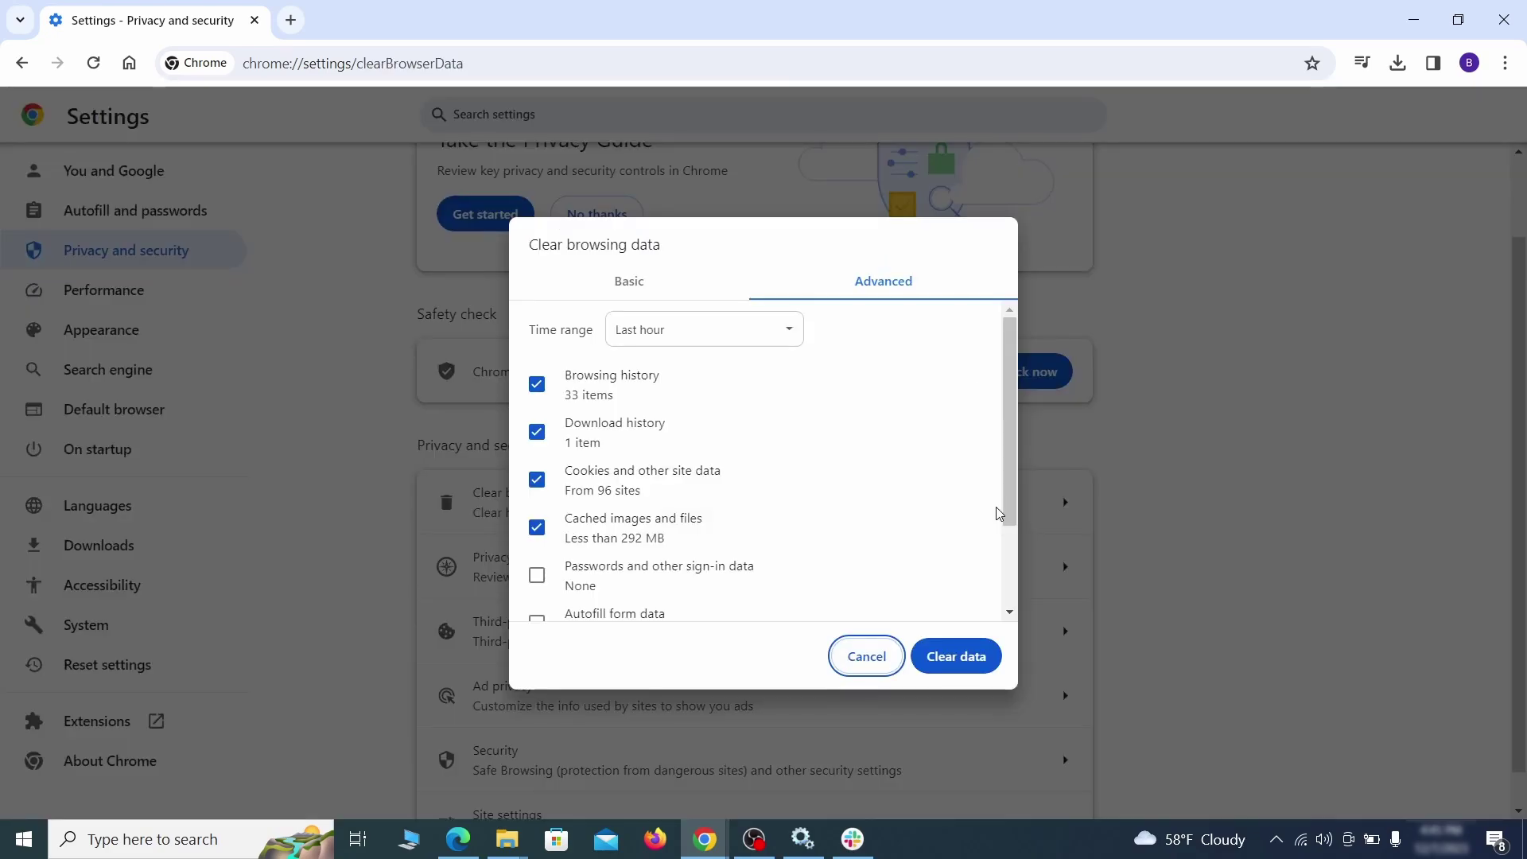
left_click(672, 287)
left_click(850, 287)
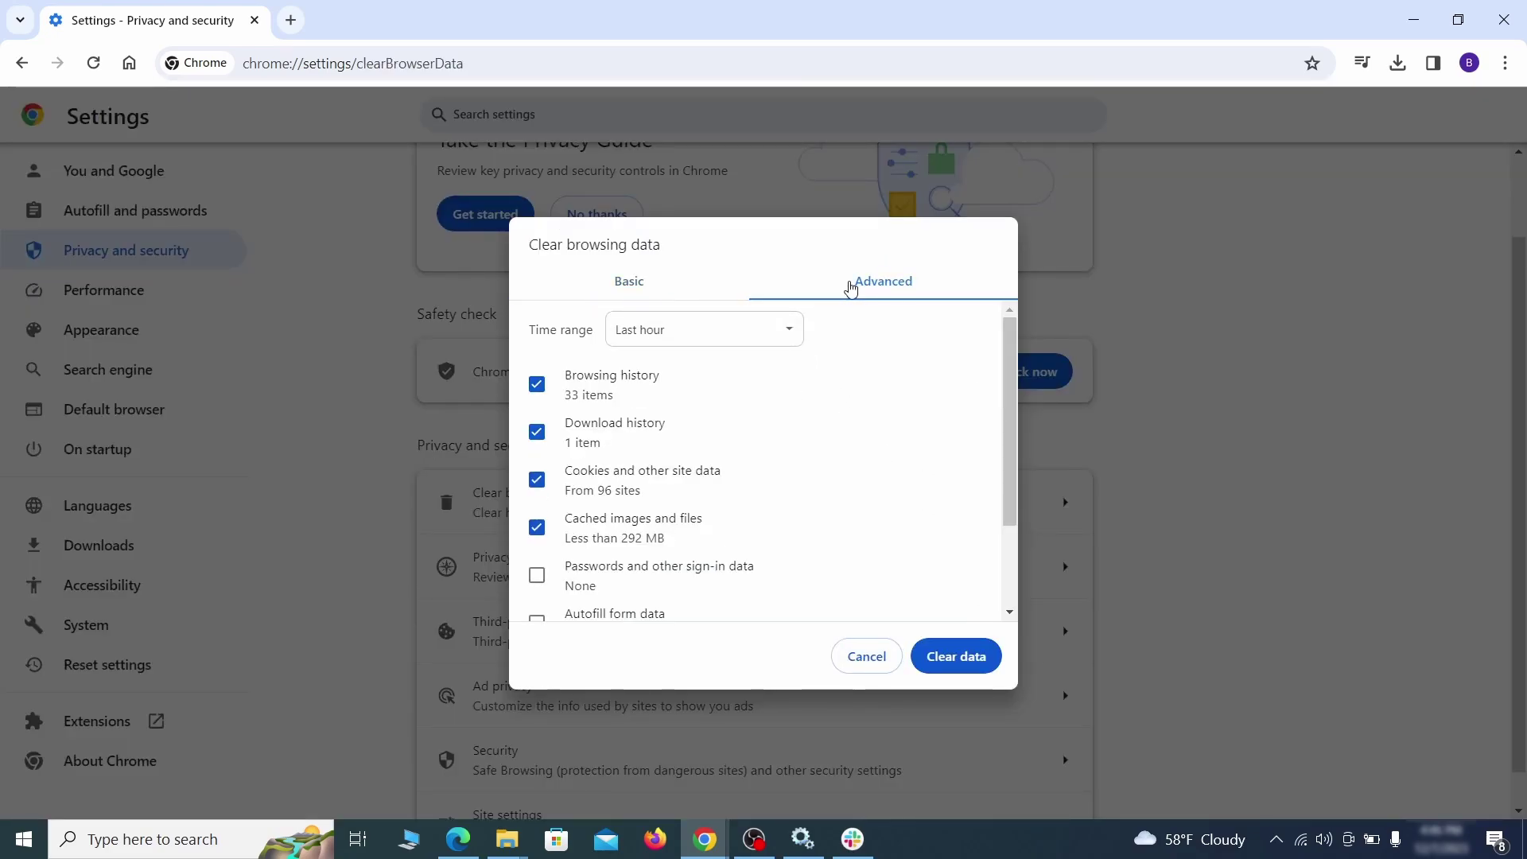
scroll(774, 454, "down", 2)
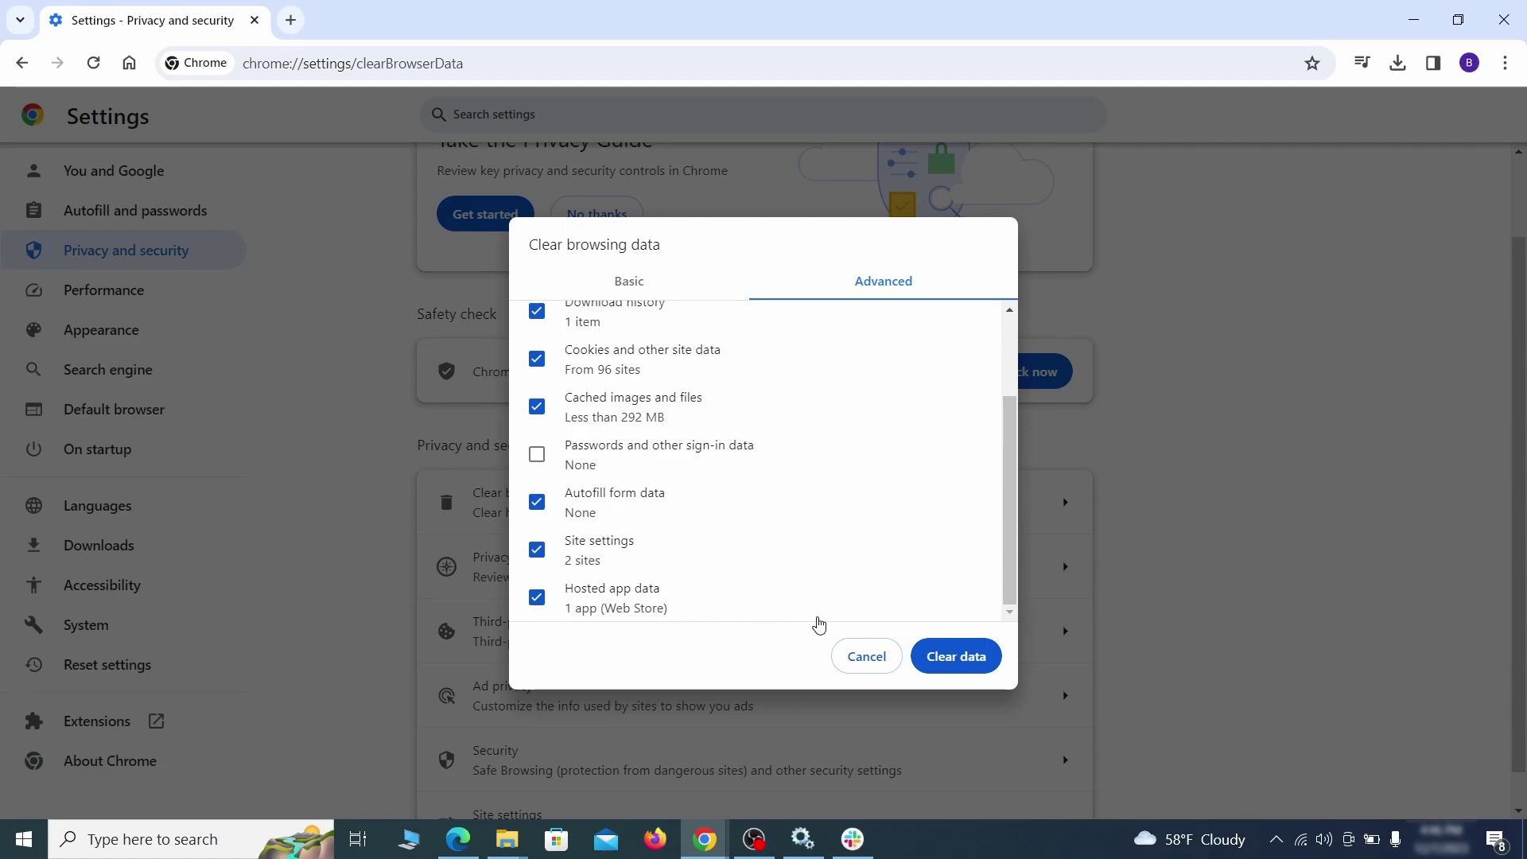
left_click(956, 656)
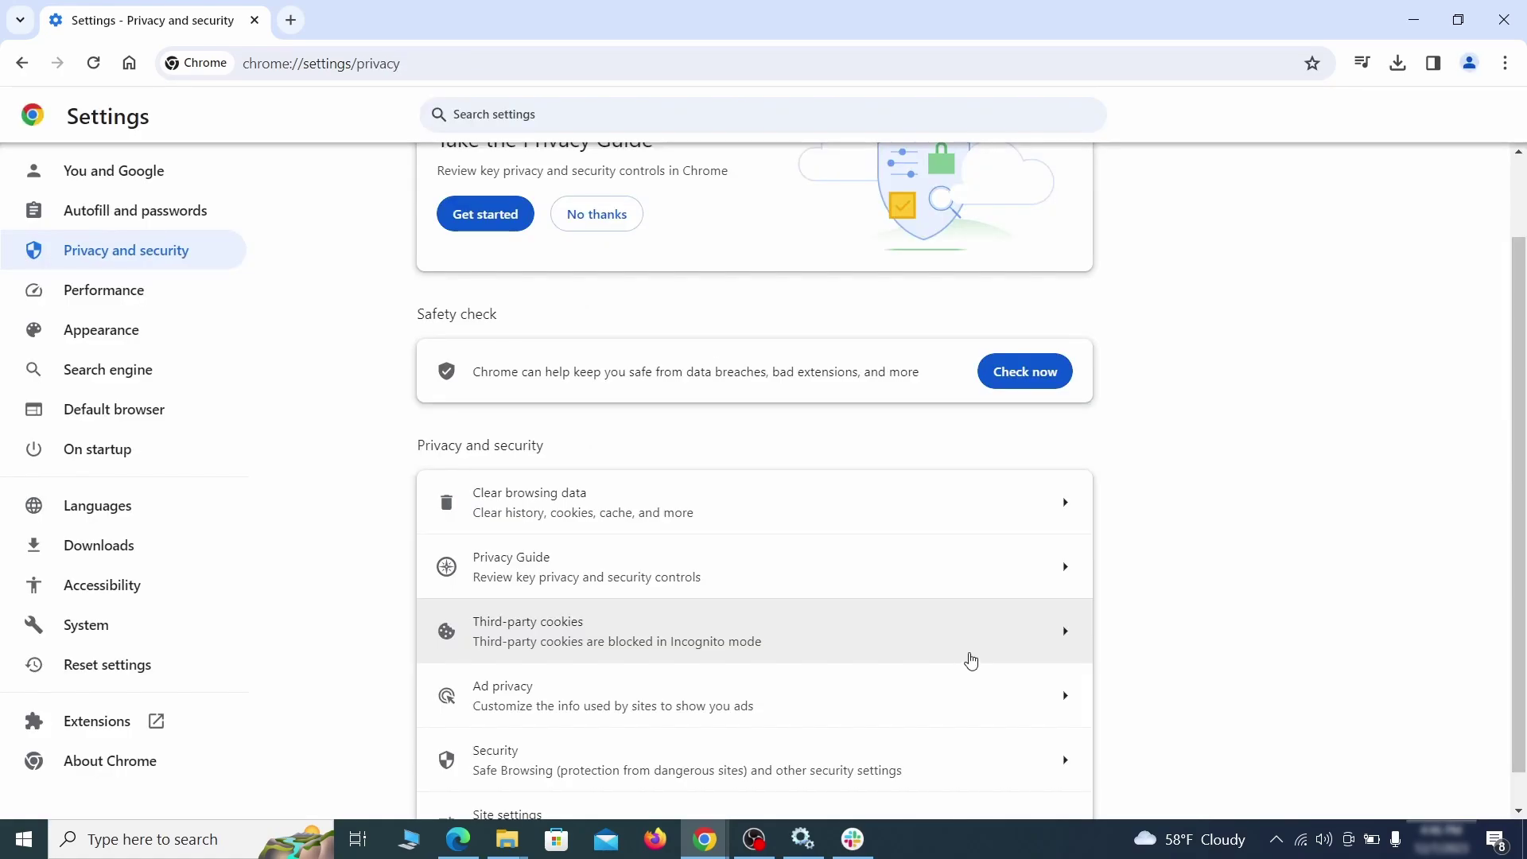
Remove ExampleRougeURL.com from the sites allowed to send notifications in the site settings
scroll(1149, 522, "down", 1)
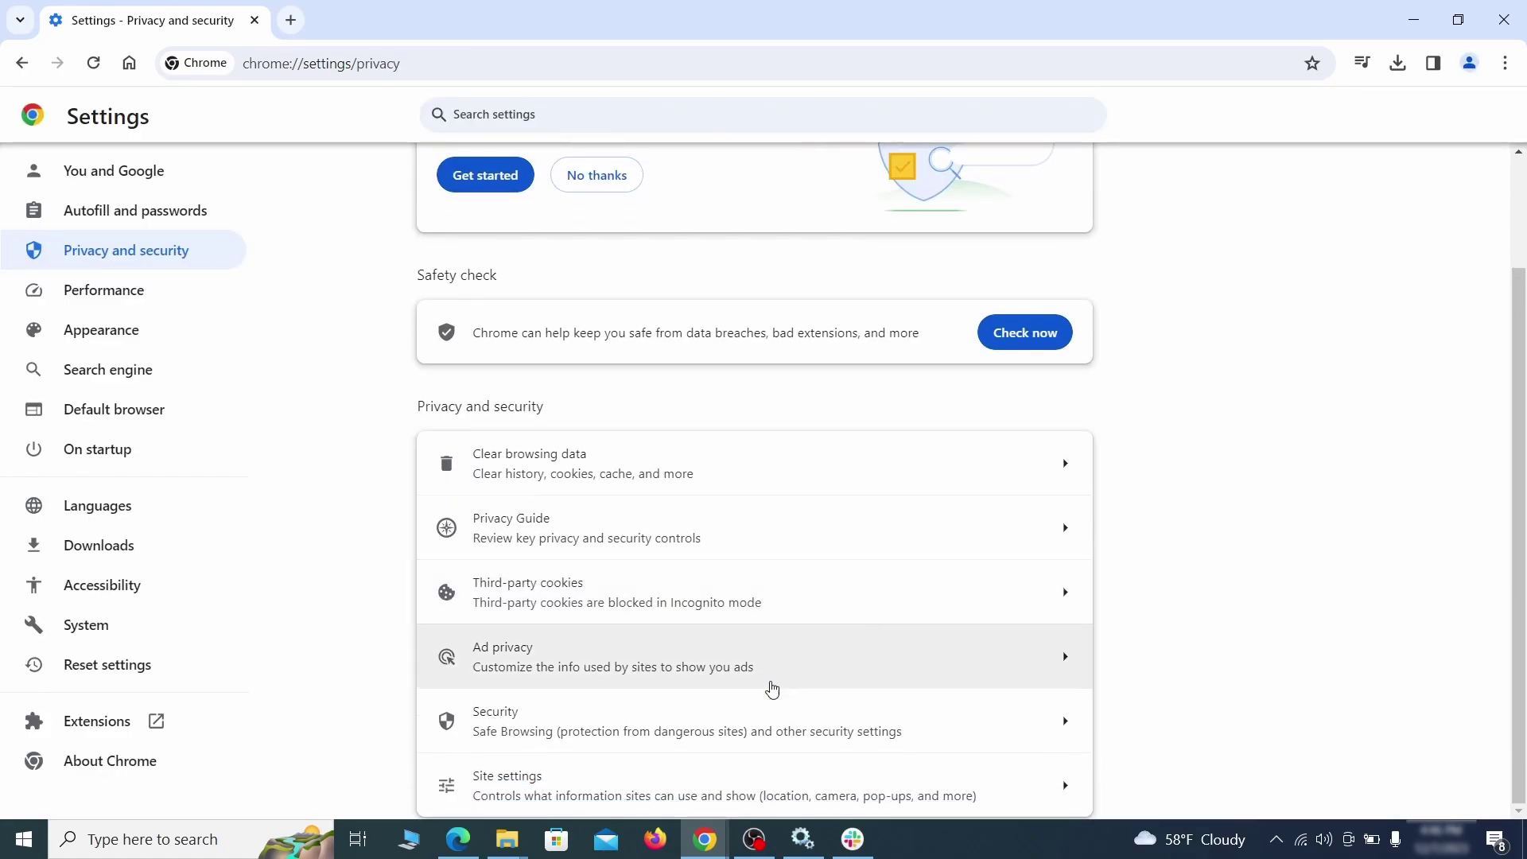
left_click(746, 776)
scroll(1096, 485, "down", 3)
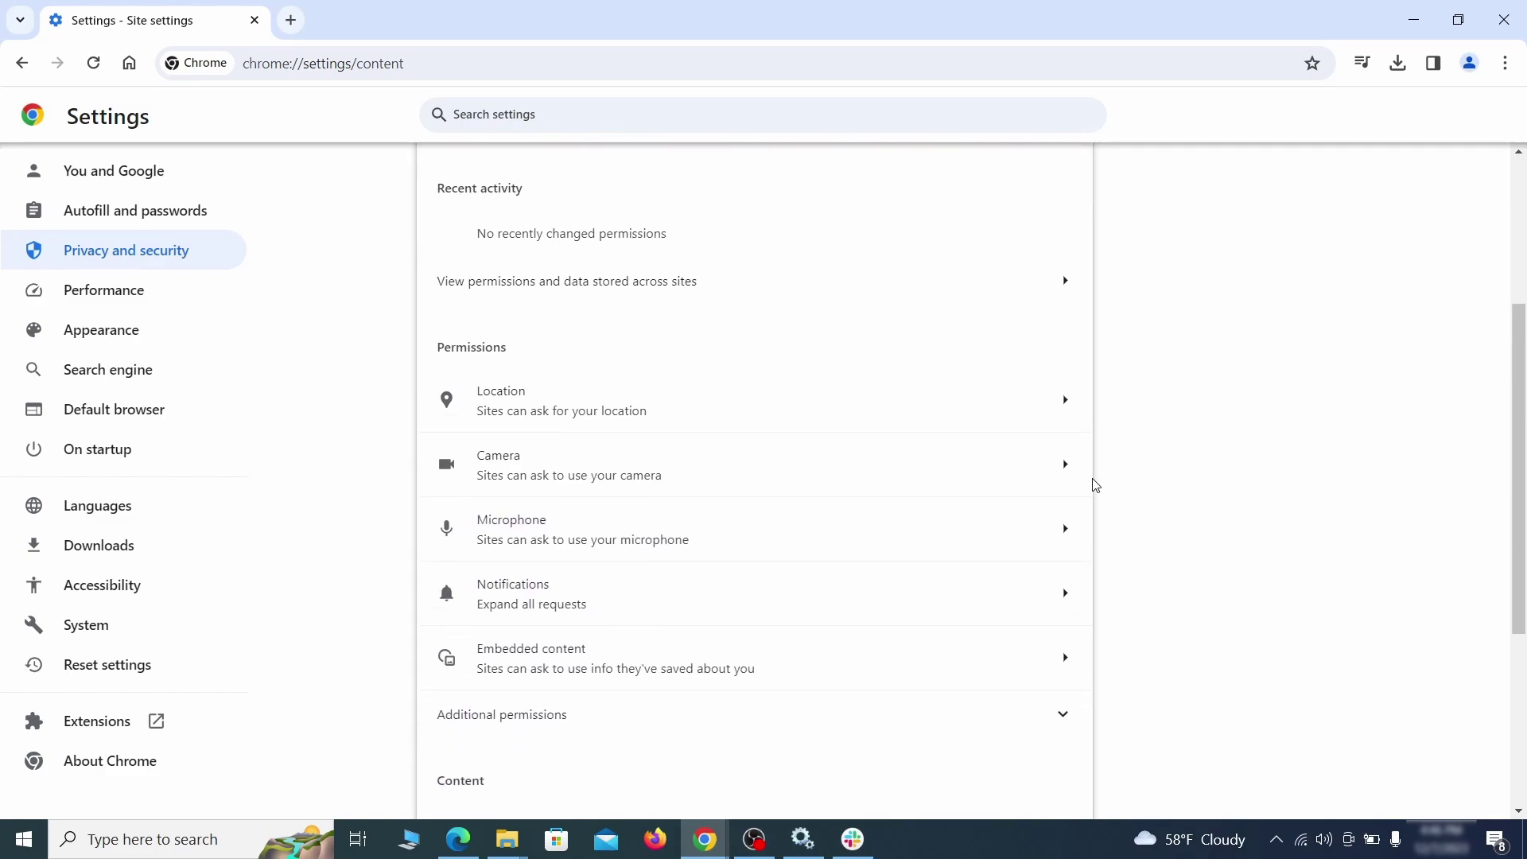
scroll(1113, 461, "down", 1)
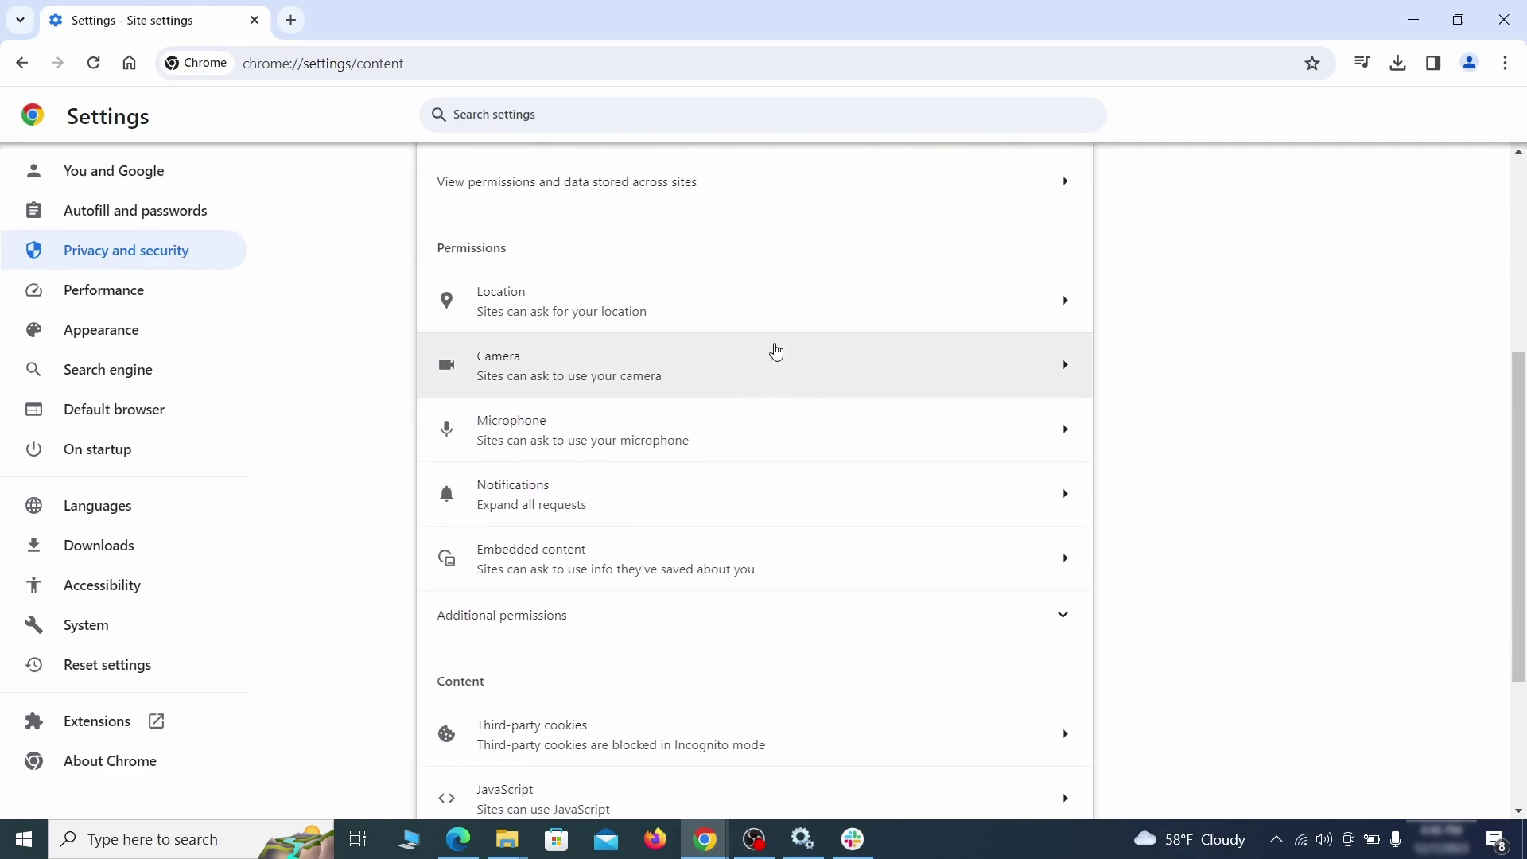
left_click(767, 317)
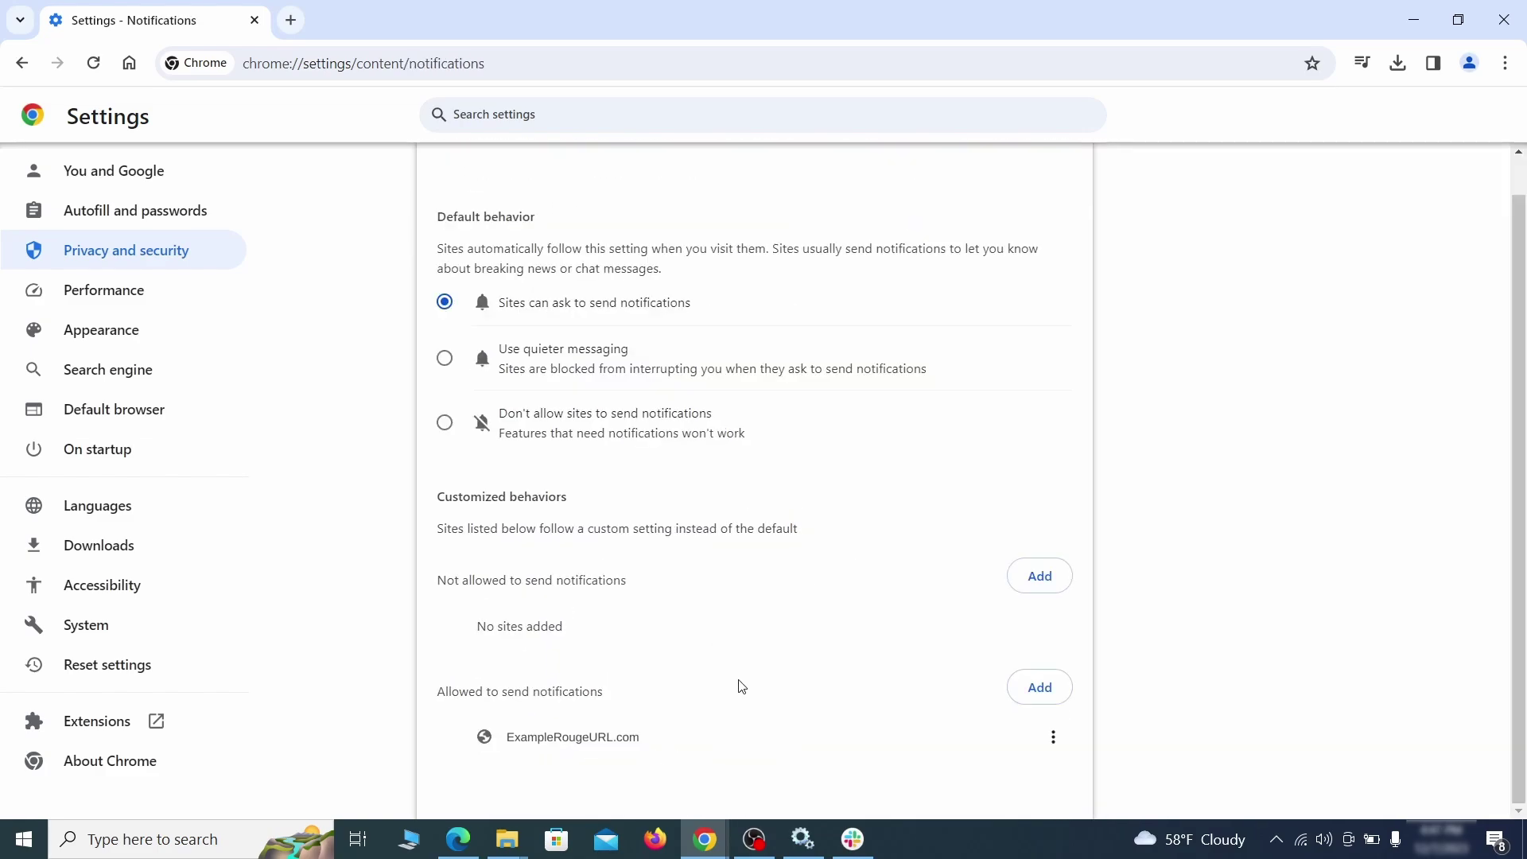
left_click(1054, 738)
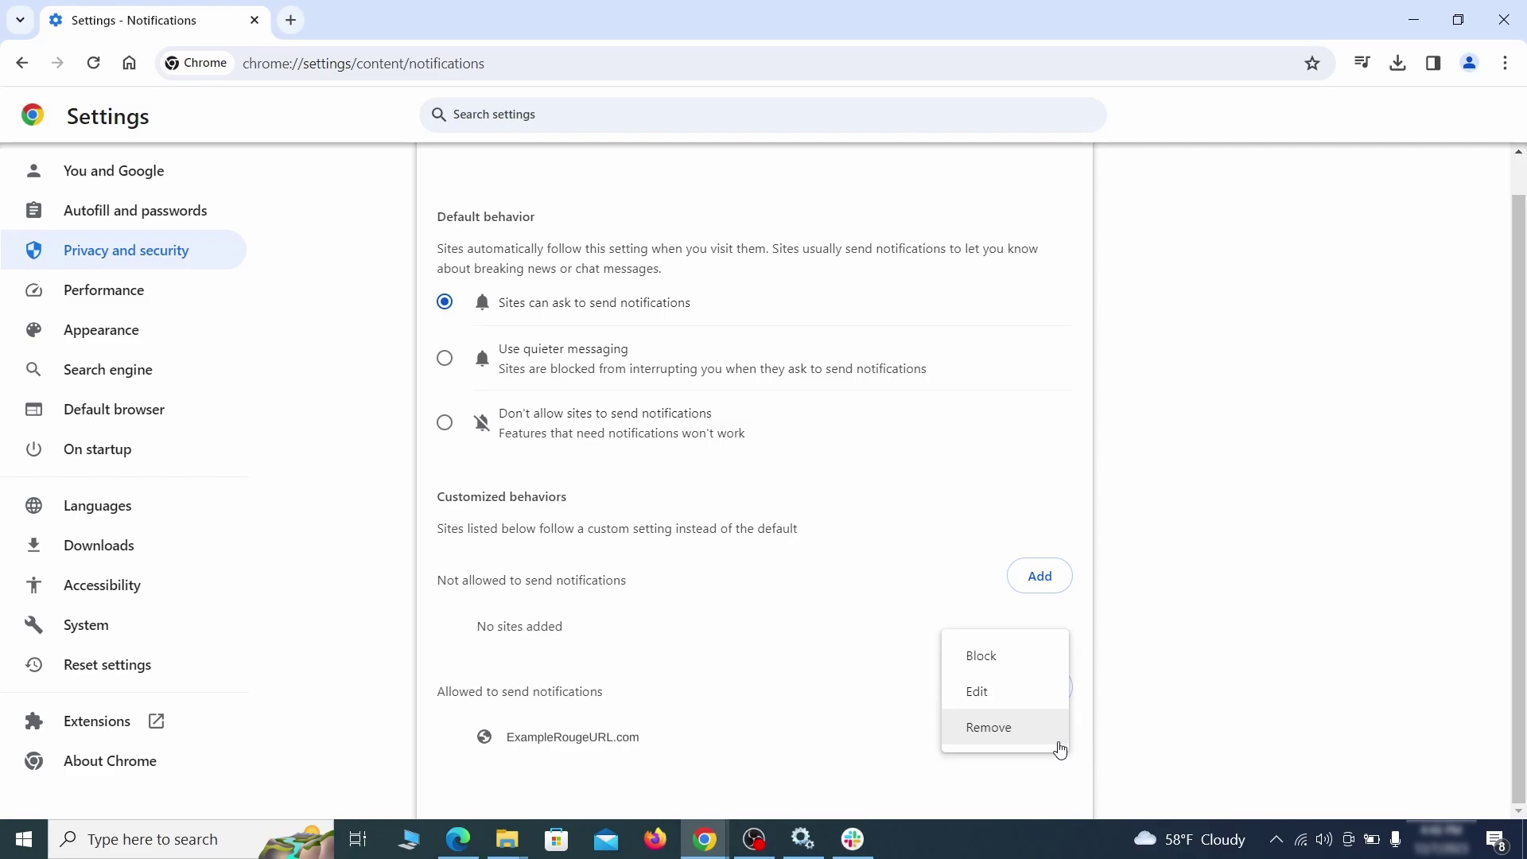
left_click(1003, 728)
Check which sites are allowed to use third-party cookies, and return to the site settings
key("alt+Left")
scroll(825, 539, "down", 2)
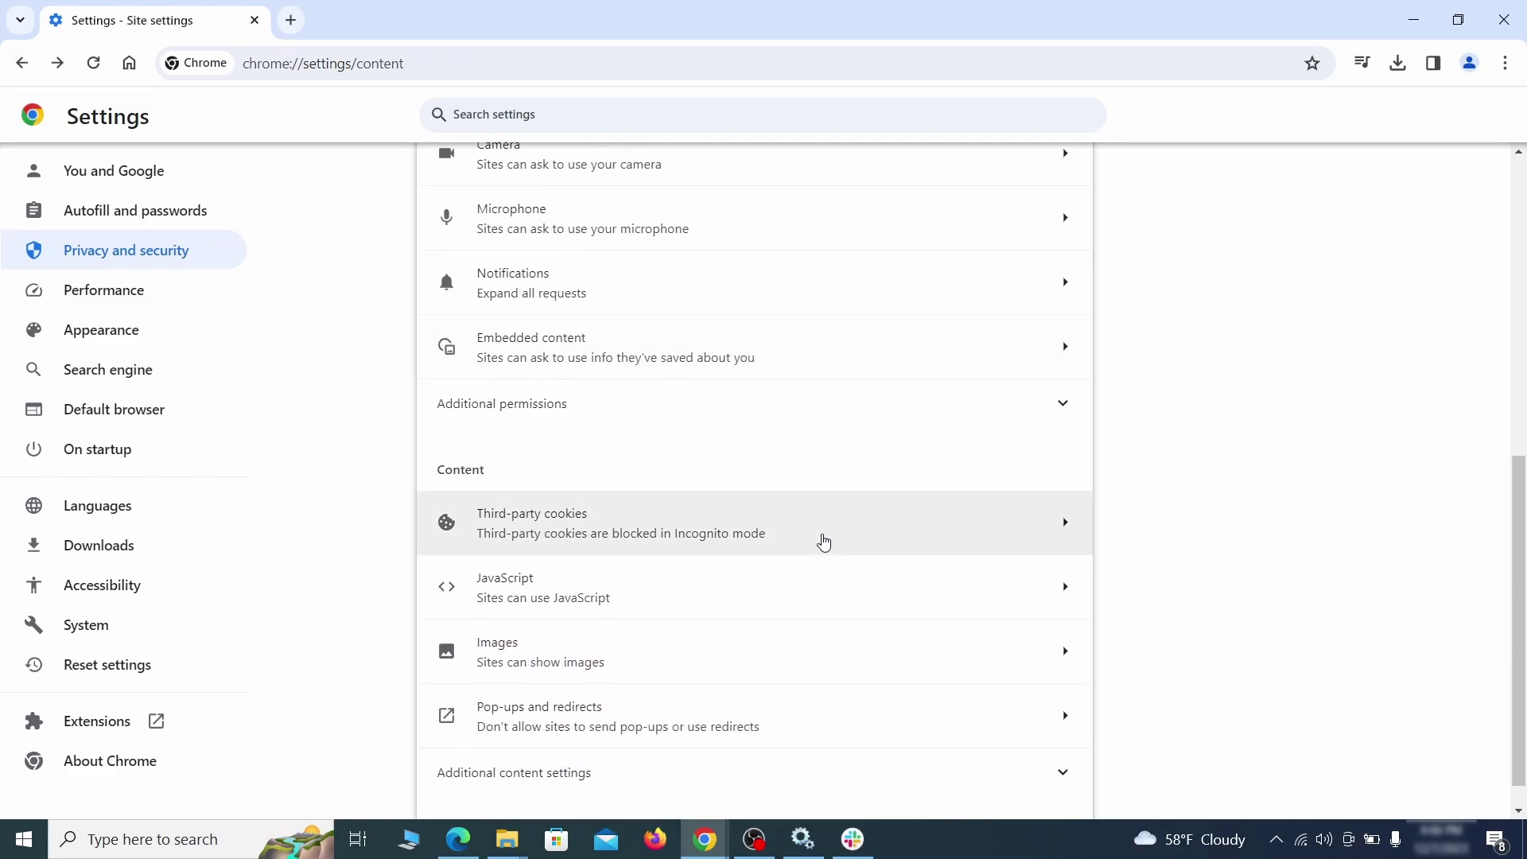
left_click(821, 539)
scroll(825, 538, "down", 5)
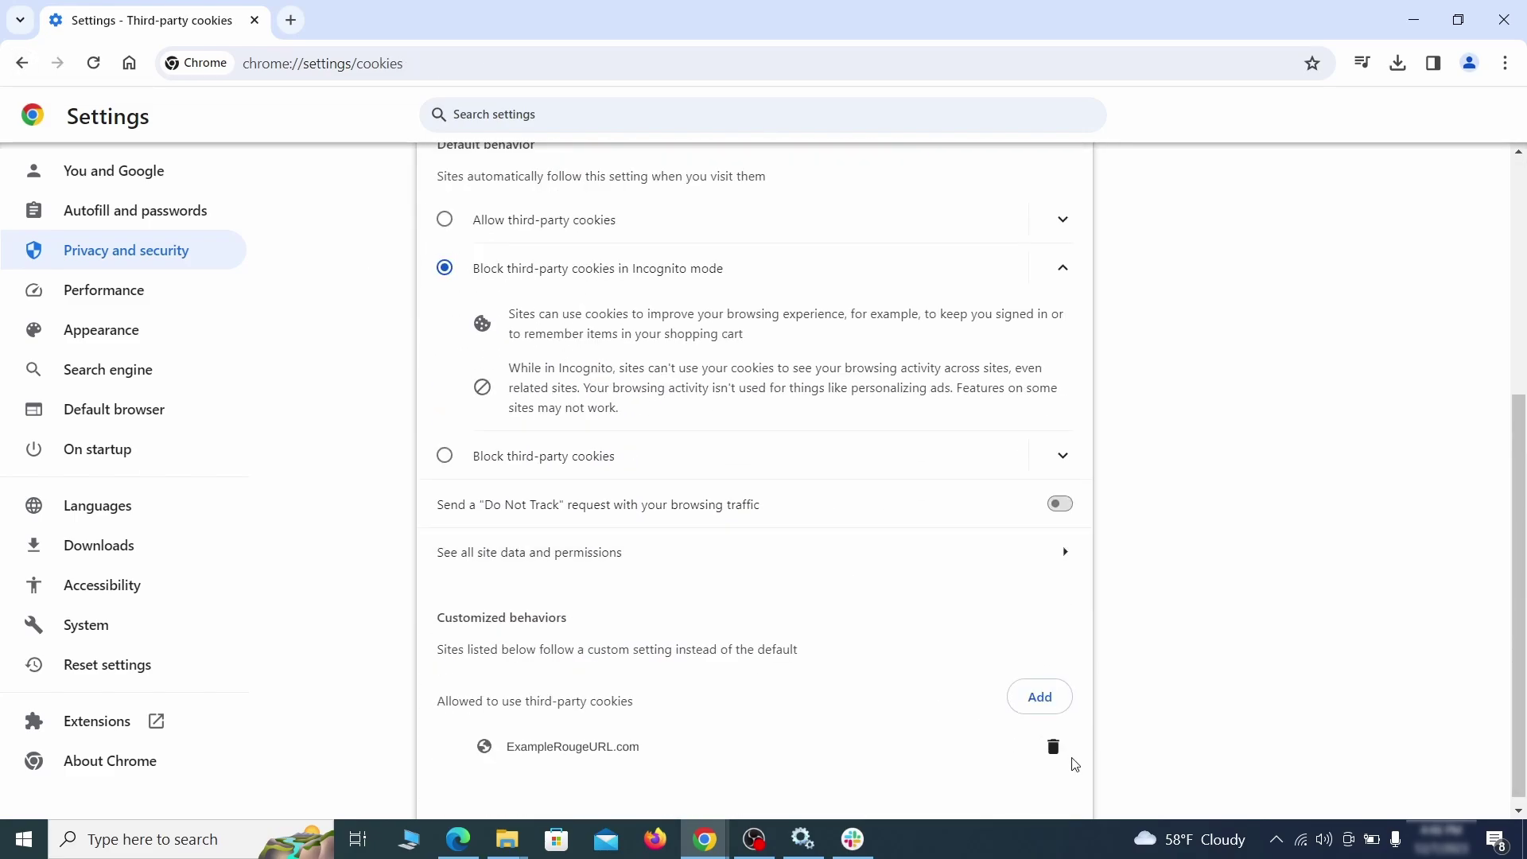
key("alt+Left")
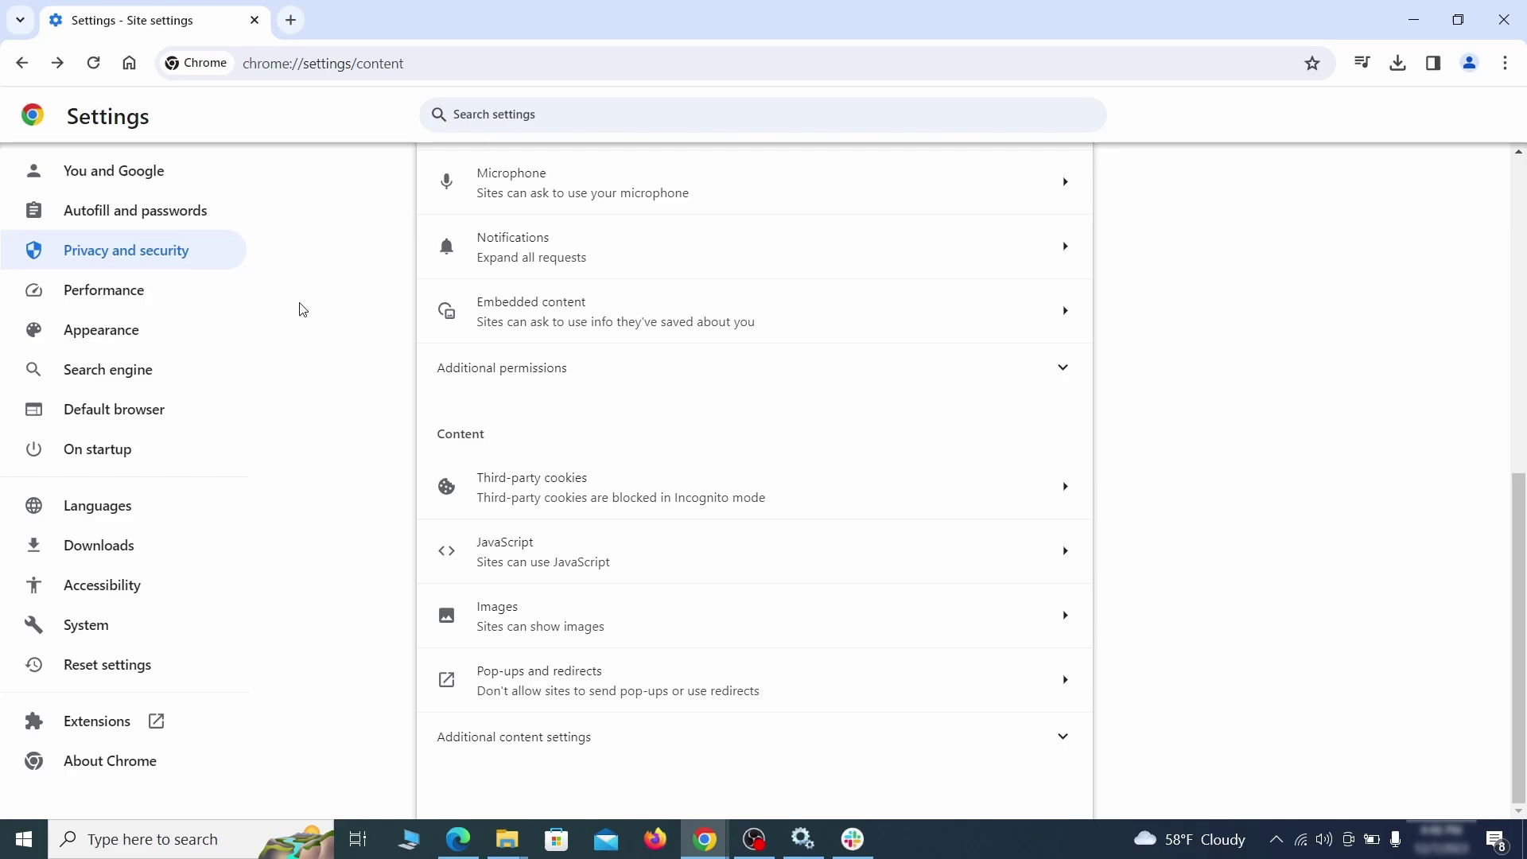
Clear the home button's custom web address in Chrome's appearance settings
left_click(207, 334)
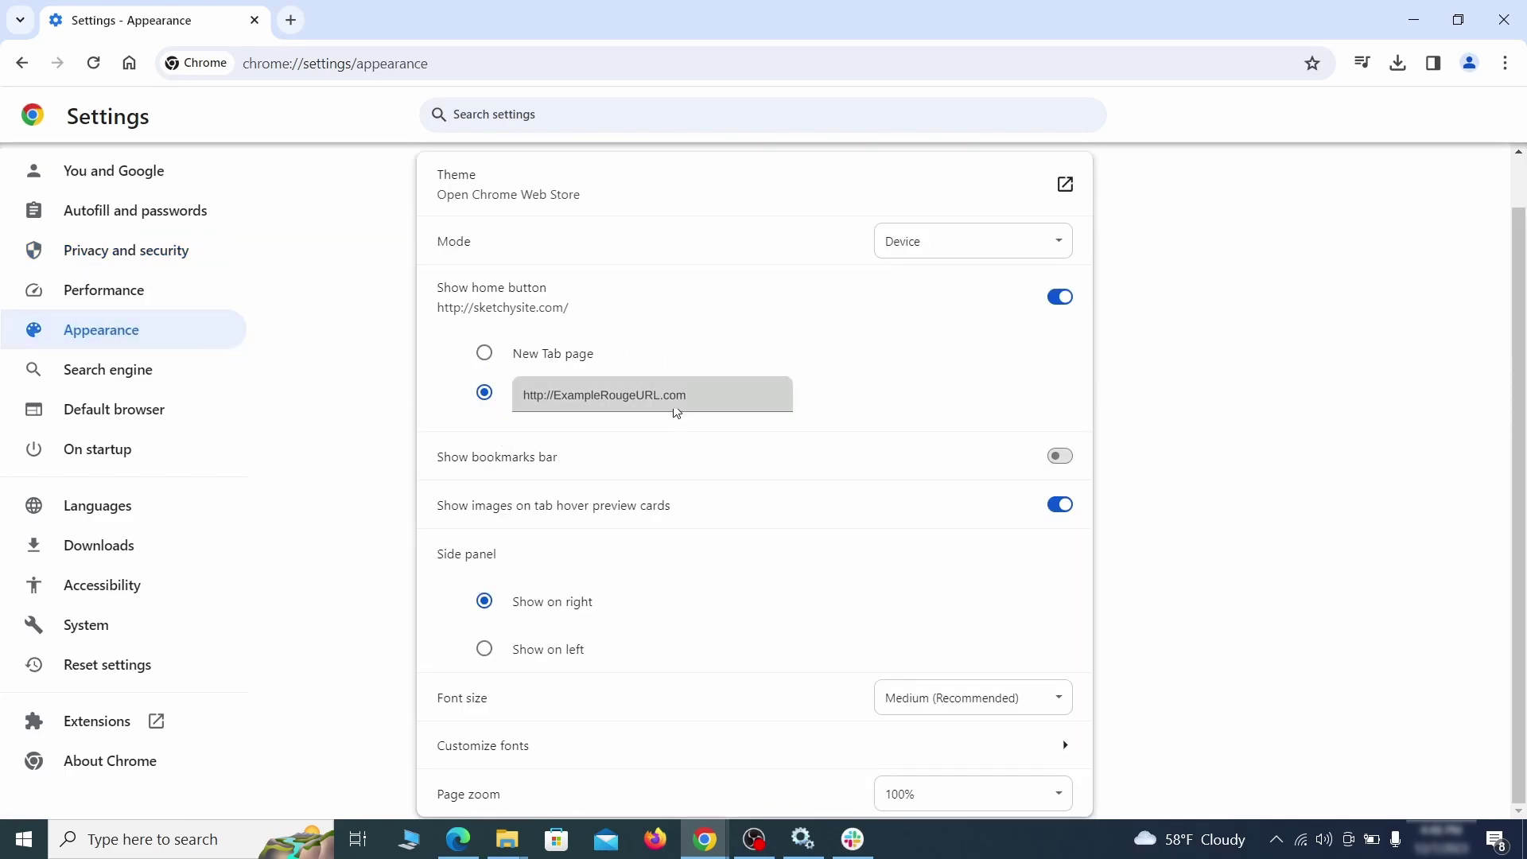
left_click(500, 396)
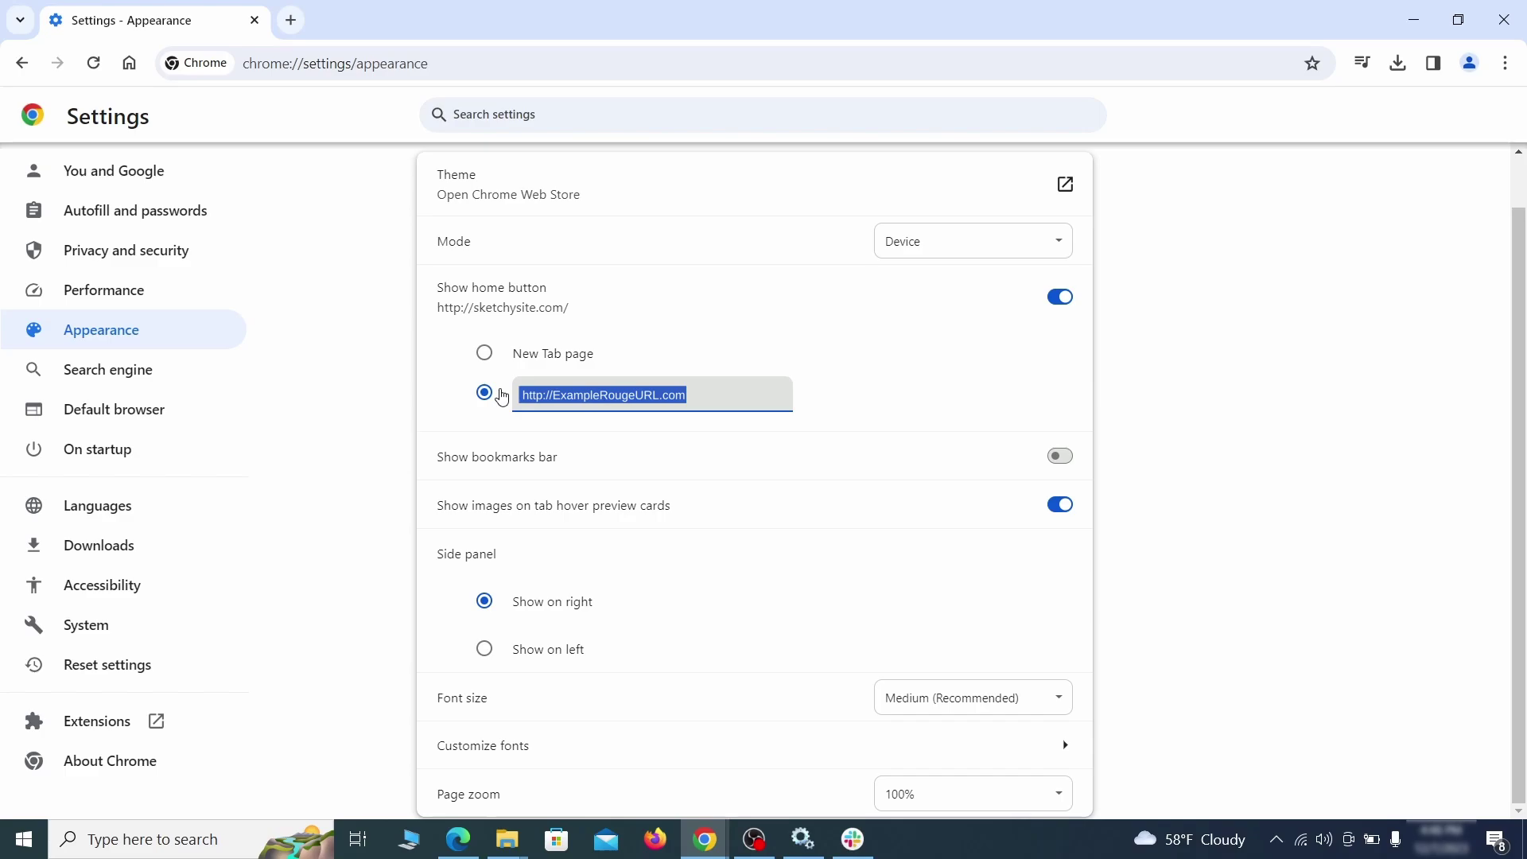
key("BackSpace")
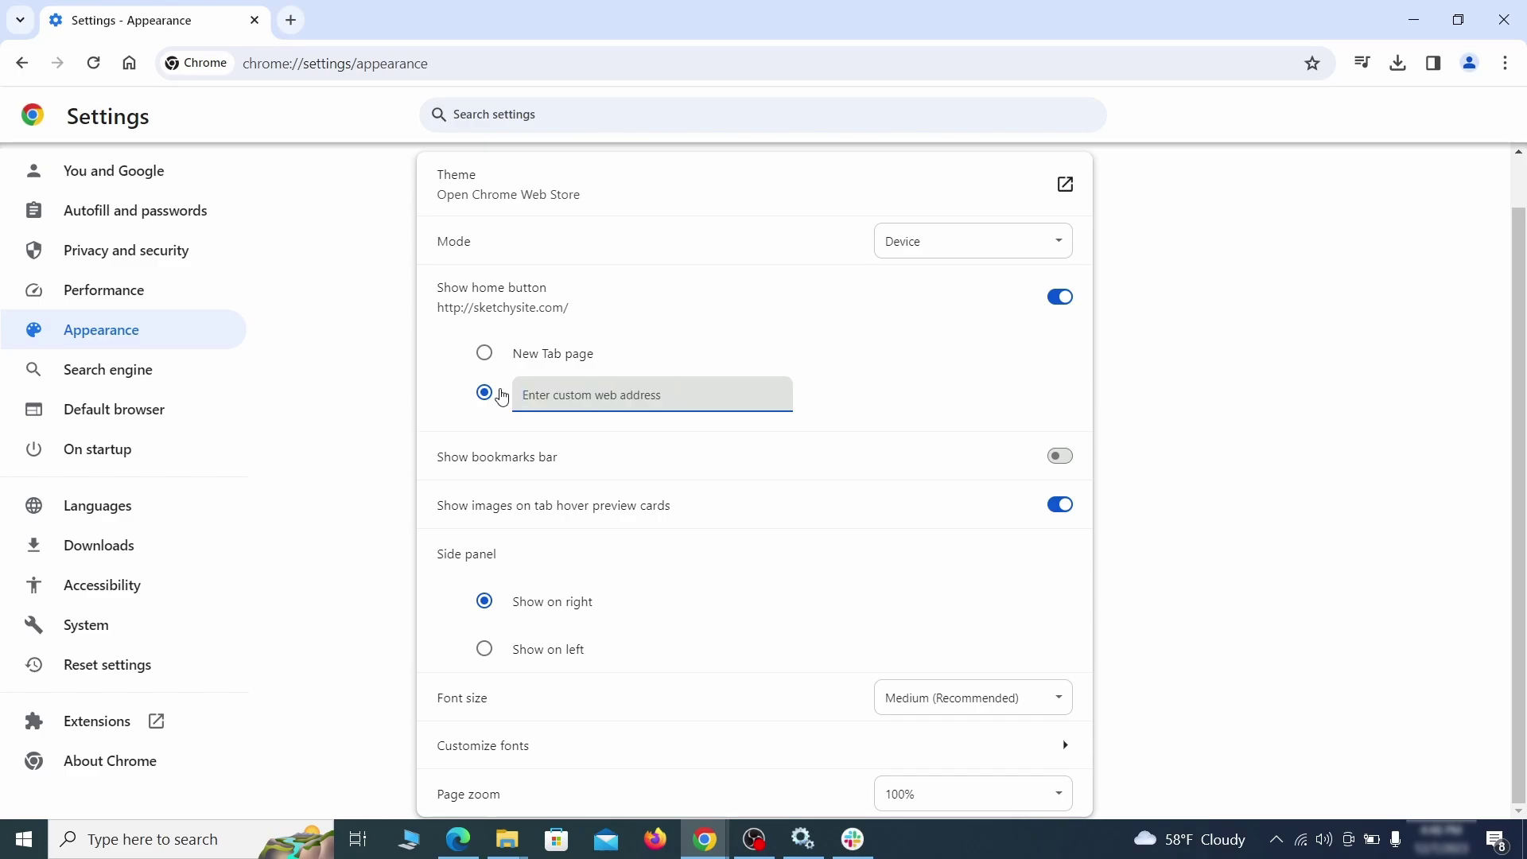
Set the search engine used in the address bar to Google
left_click(163, 373)
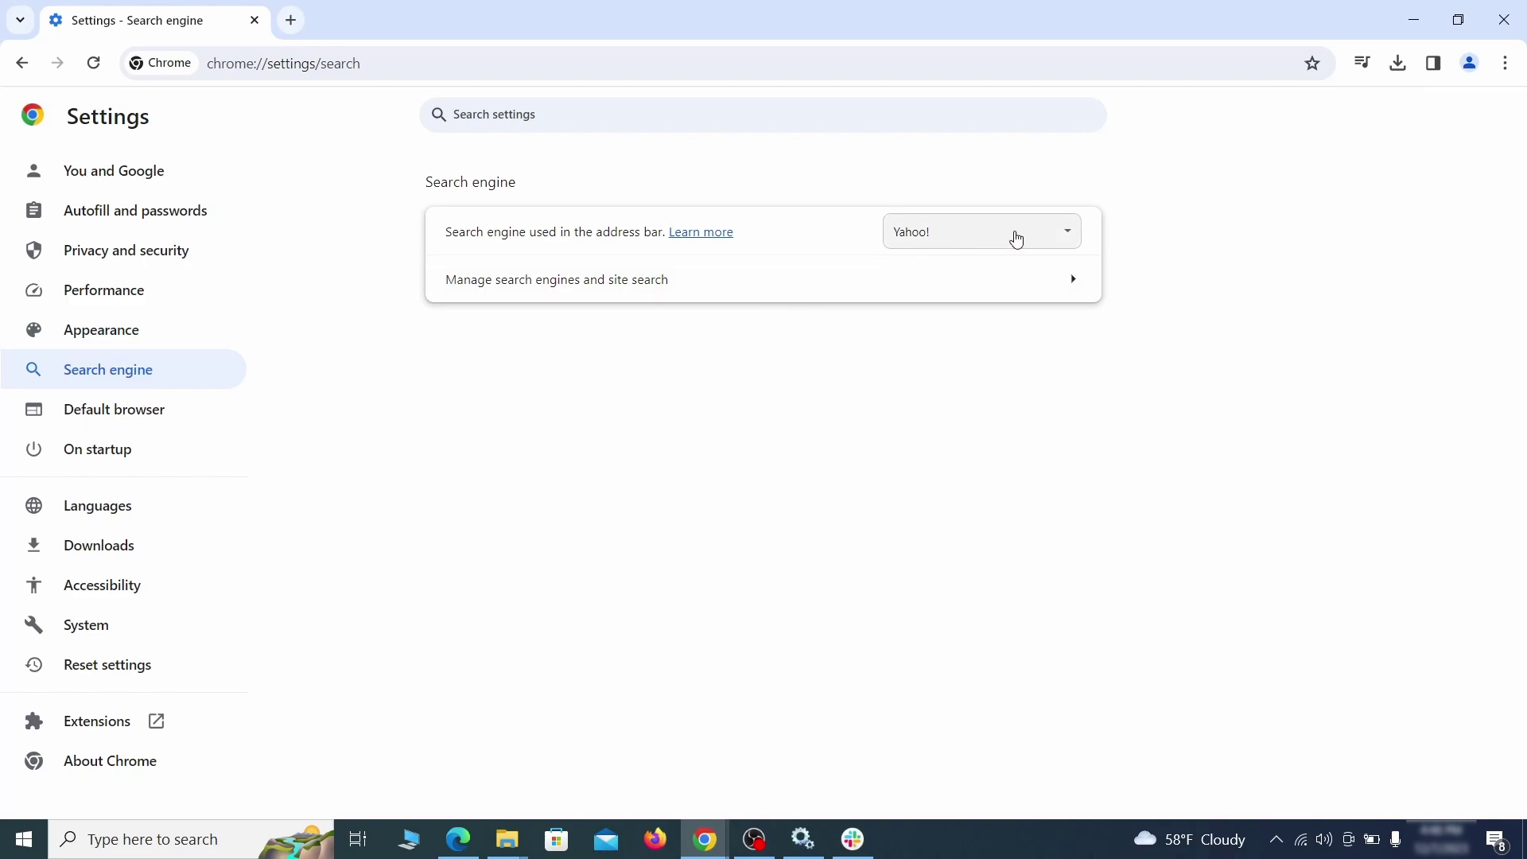
left_click(1043, 238)
left_click(1000, 258)
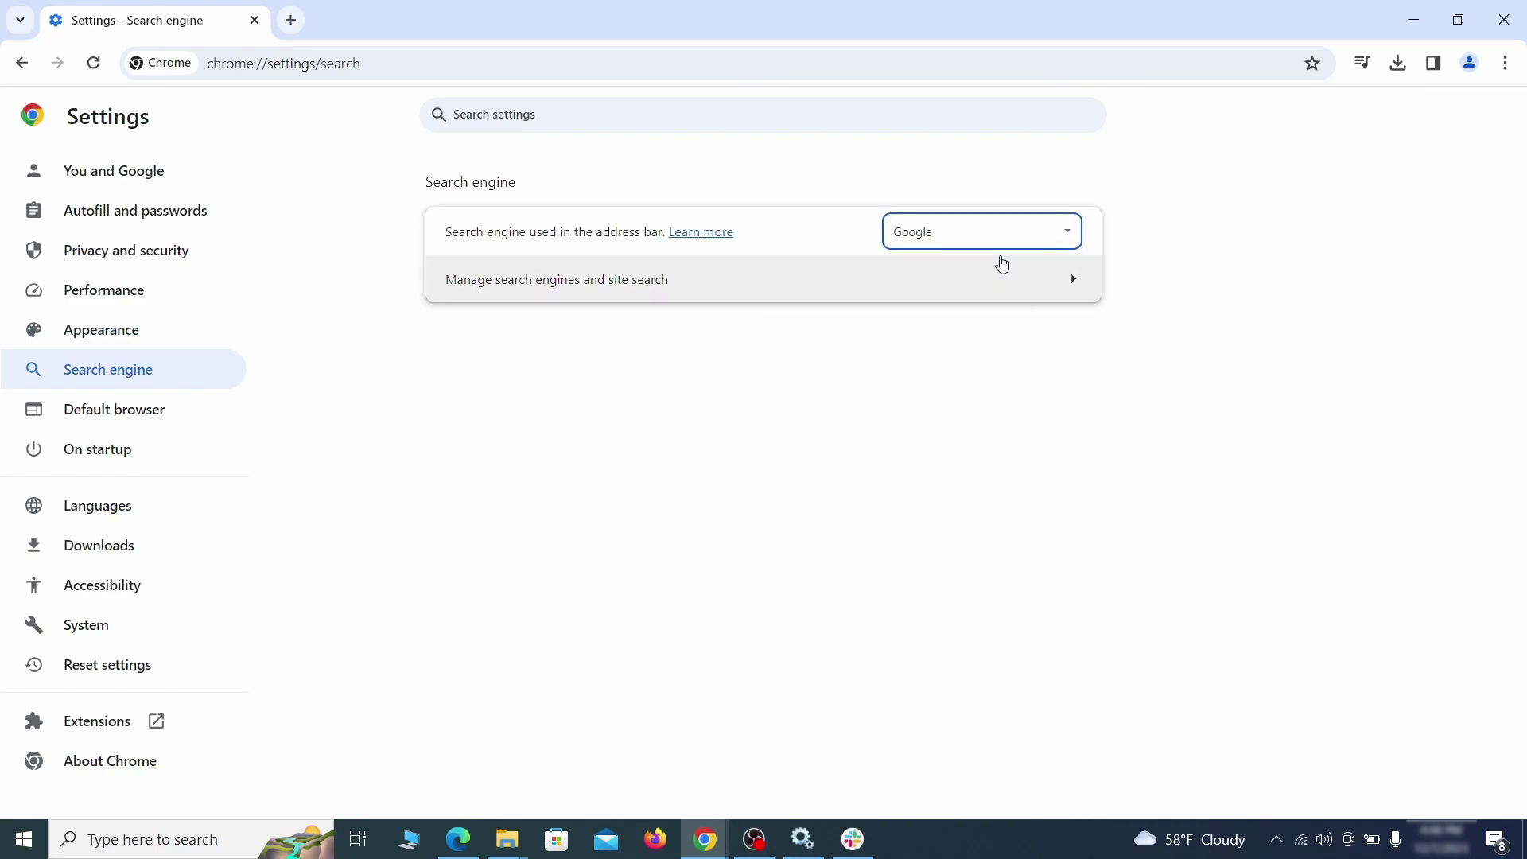
Delete the ExampleRougeURL.com entry from the site search list in the search engine management settings
left_click(980, 296)
scroll(983, 397, "down", 8)
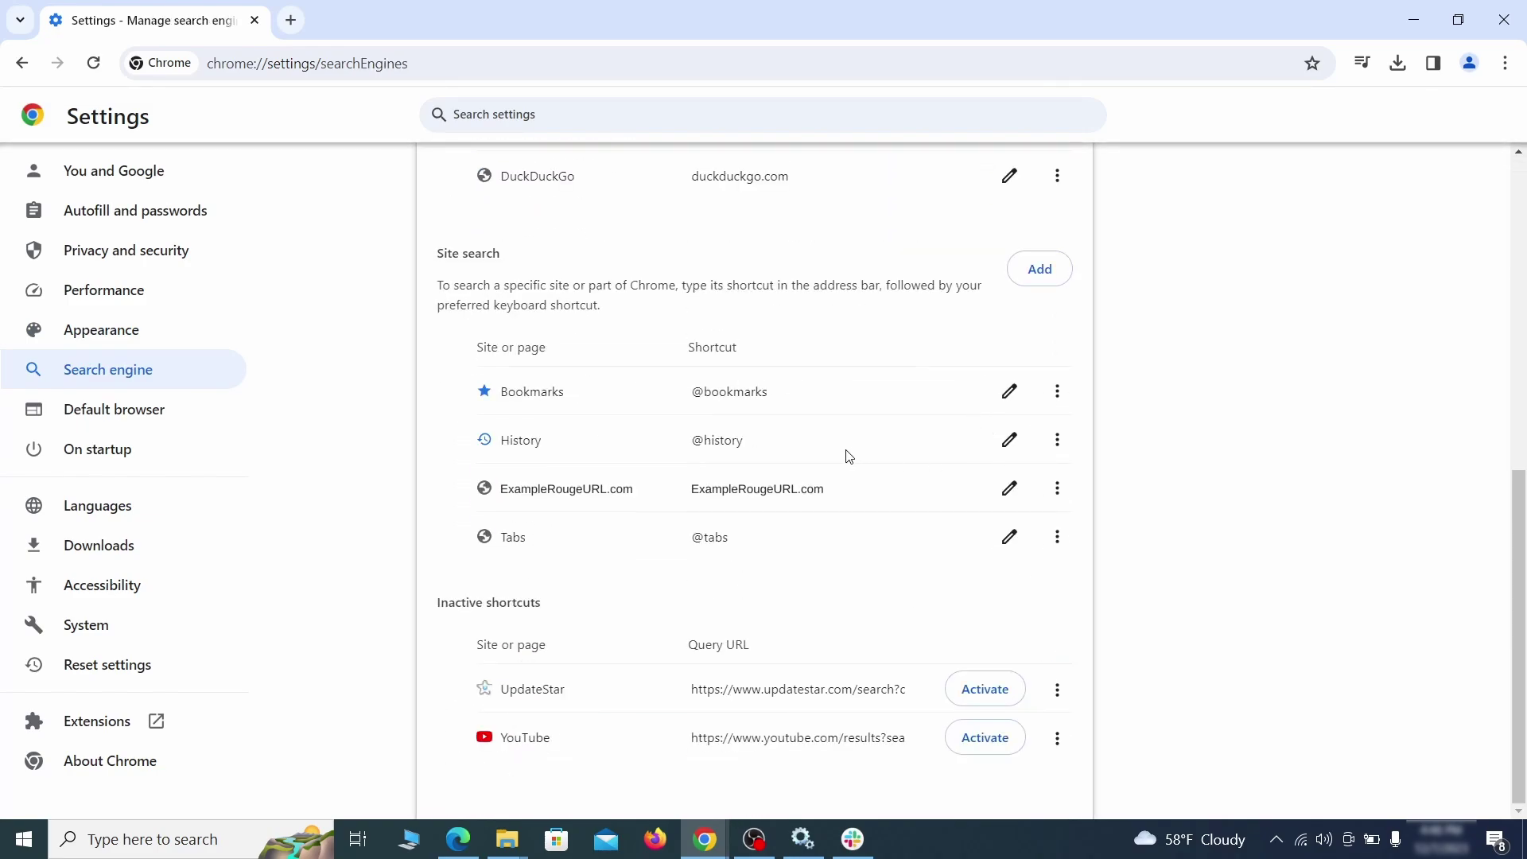
left_click(1056, 489)
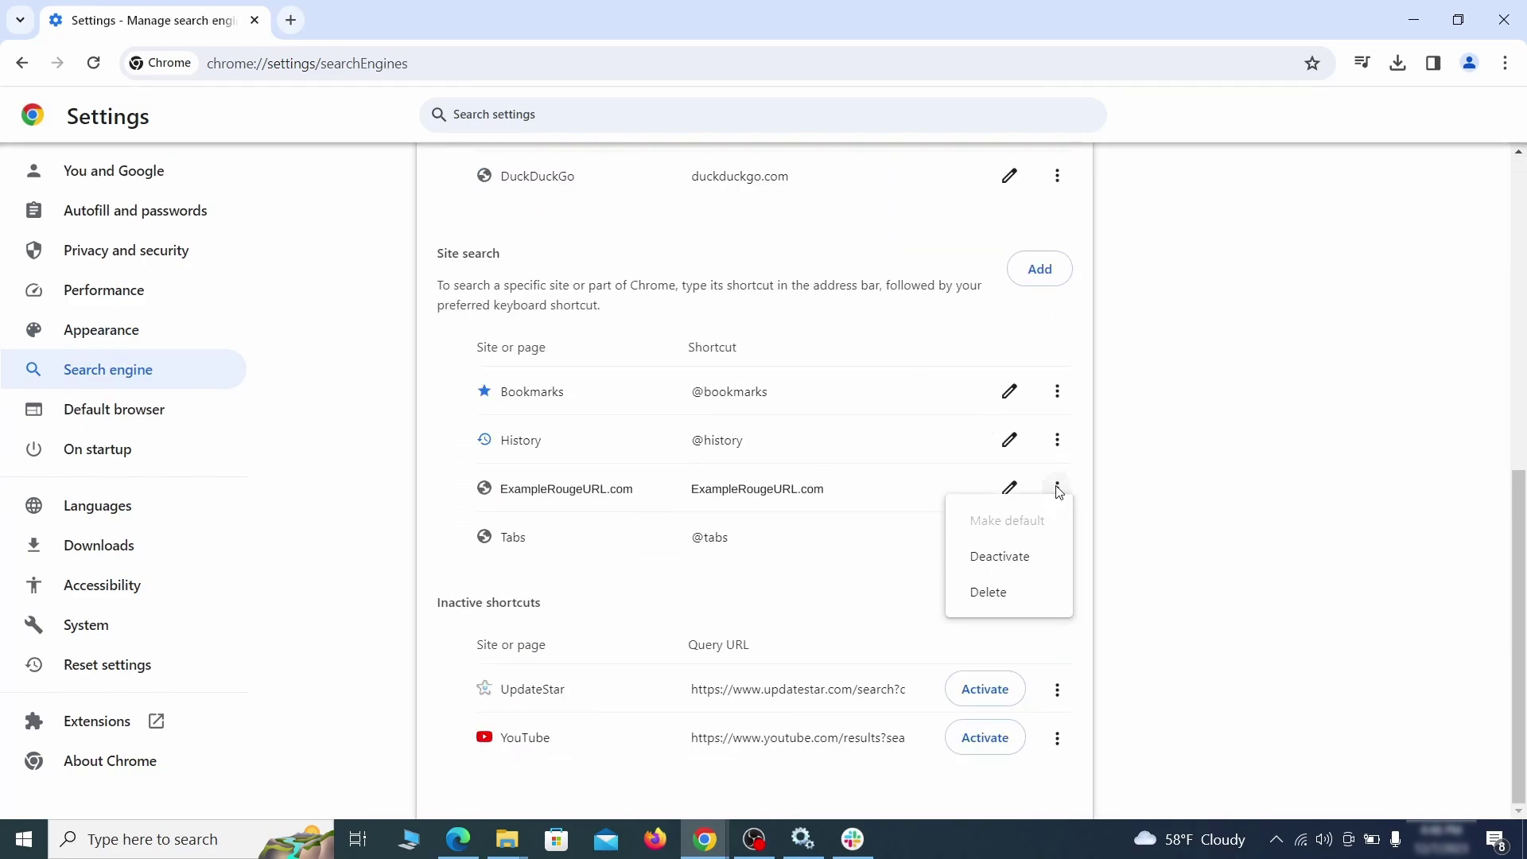
left_click(990, 595)
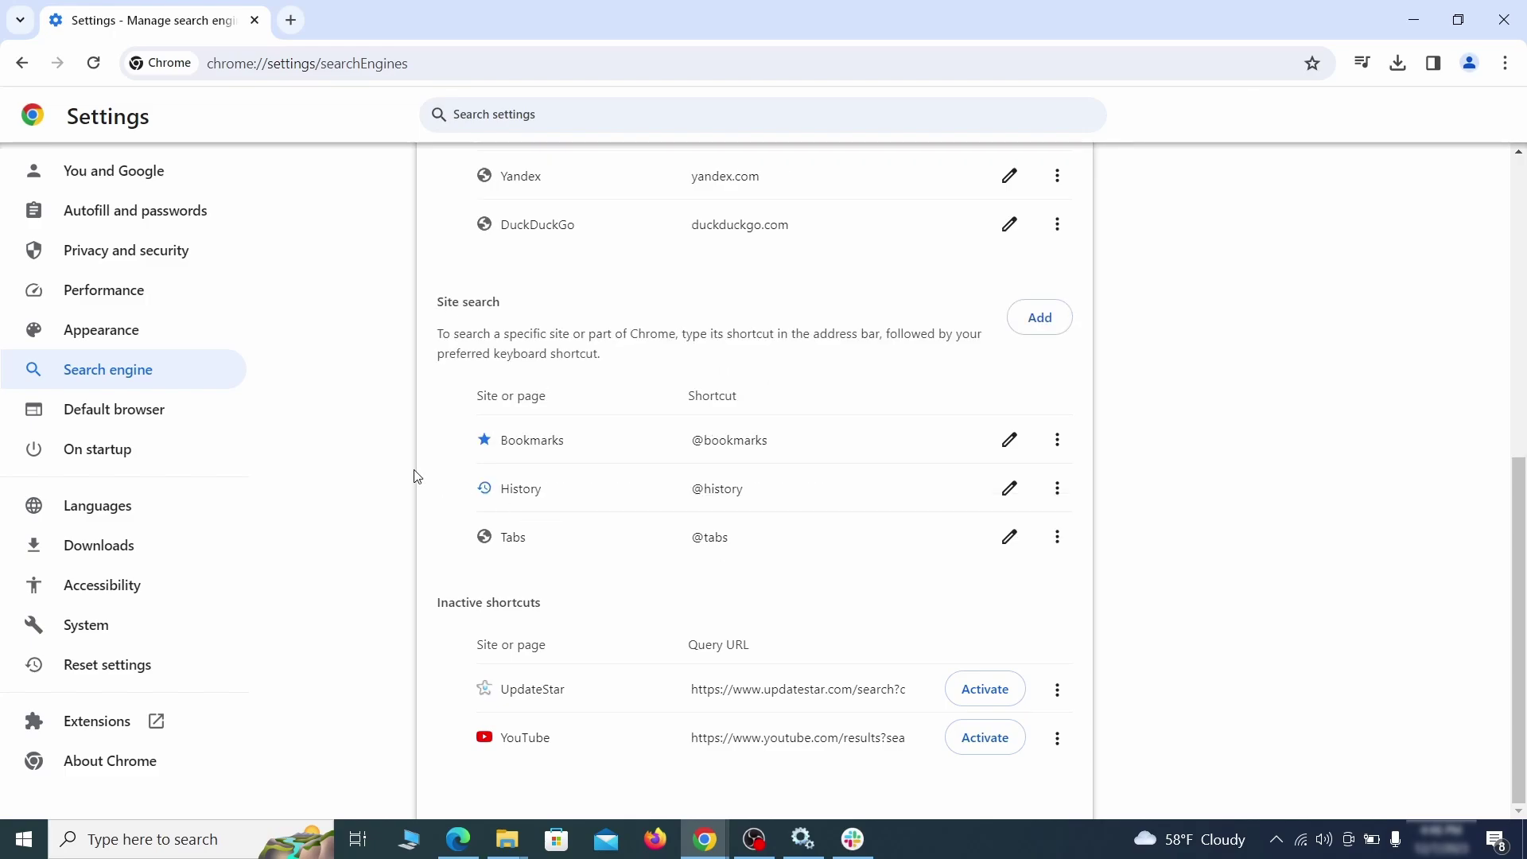
Remove the ExampleRougeURL.com startup page and set Chrome to continue where you left off
left_click(119, 446)
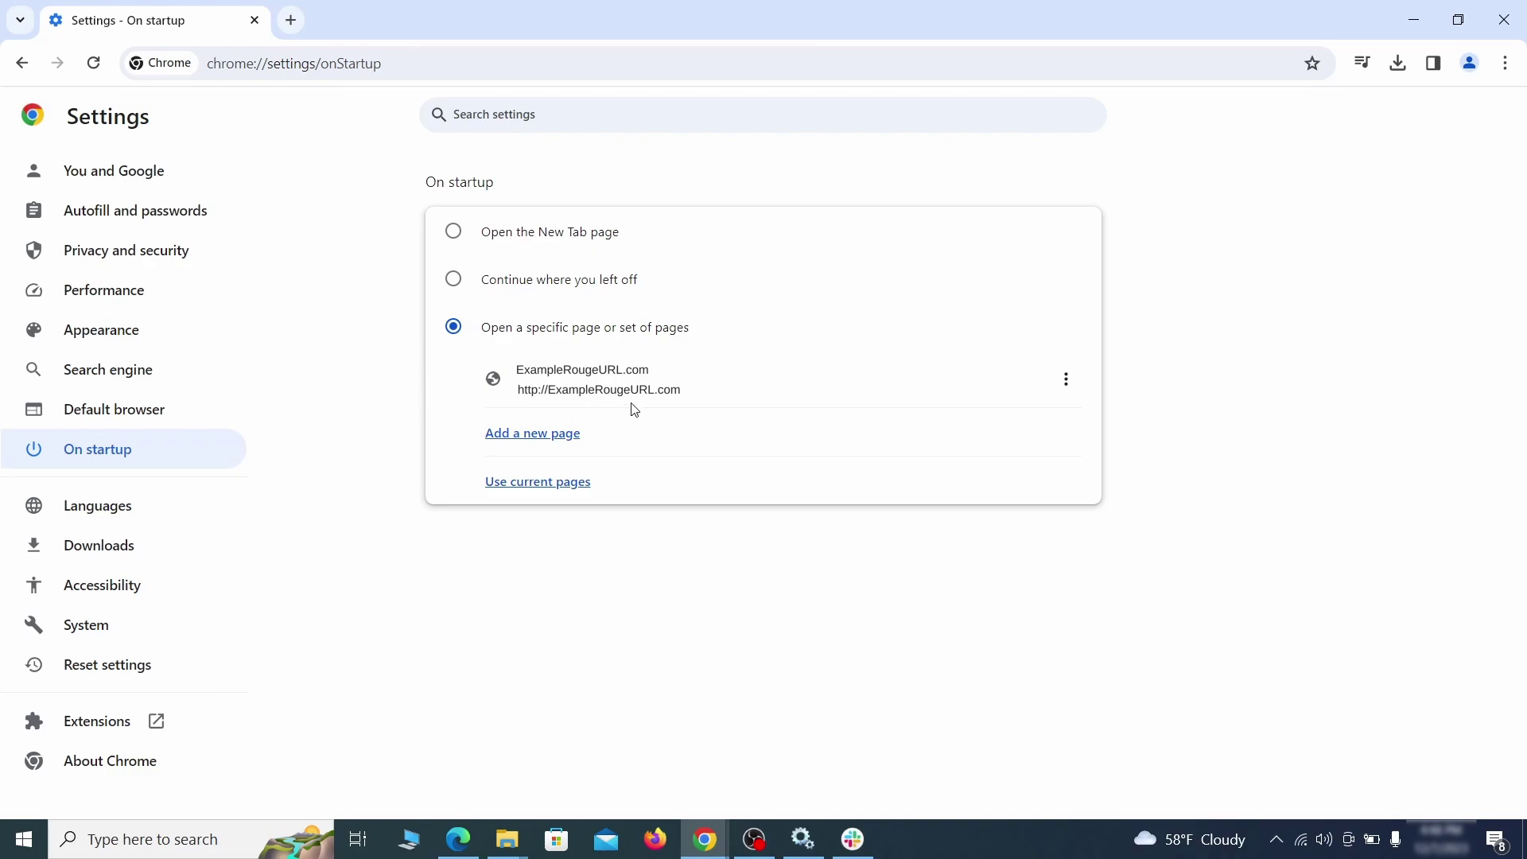
left_click(1066, 382)
left_click(1020, 429)
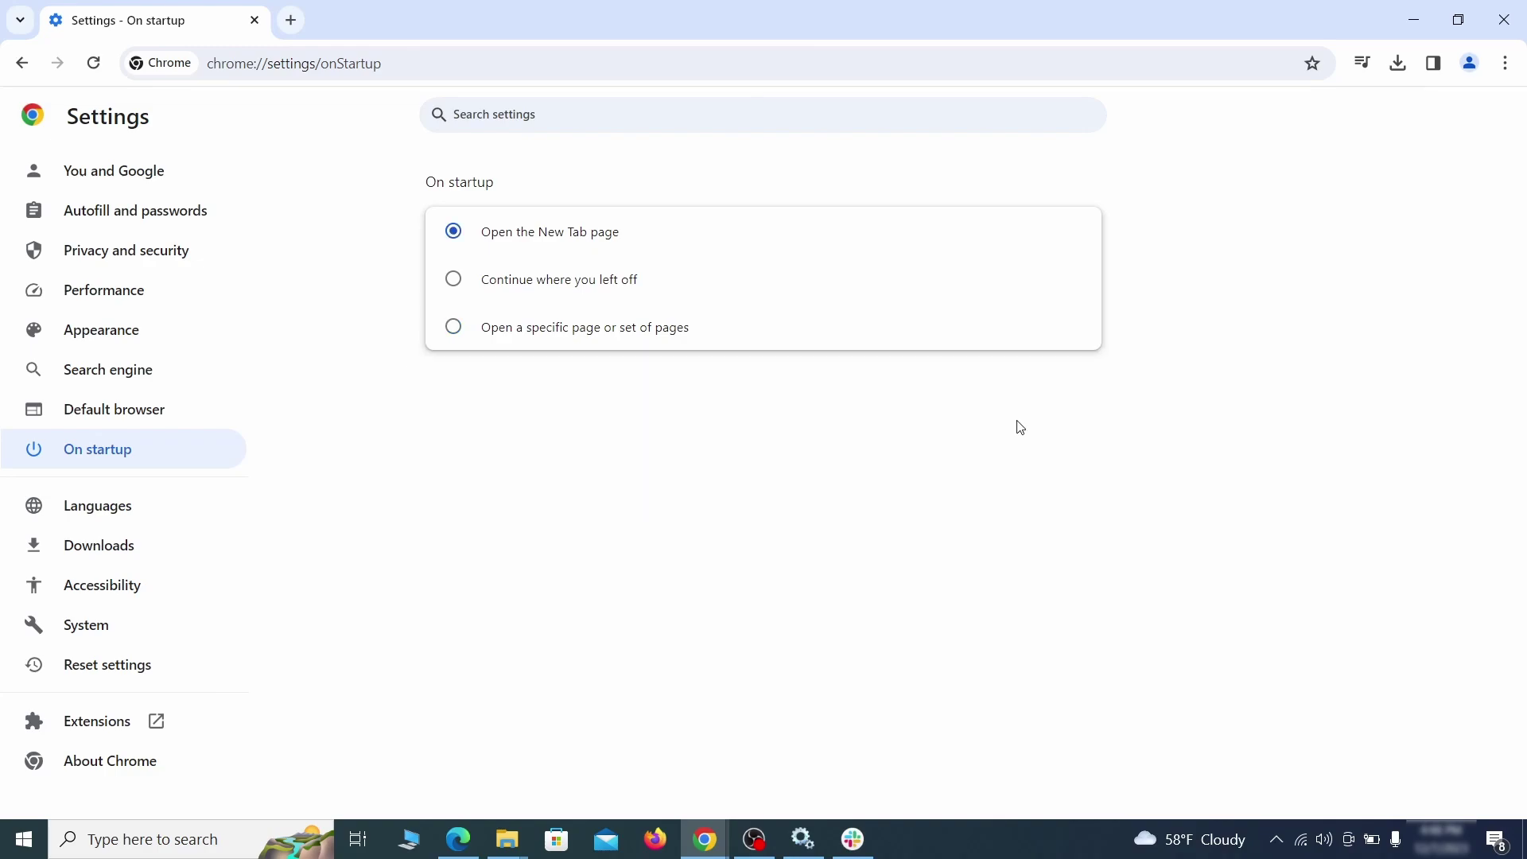
left_click(455, 285)
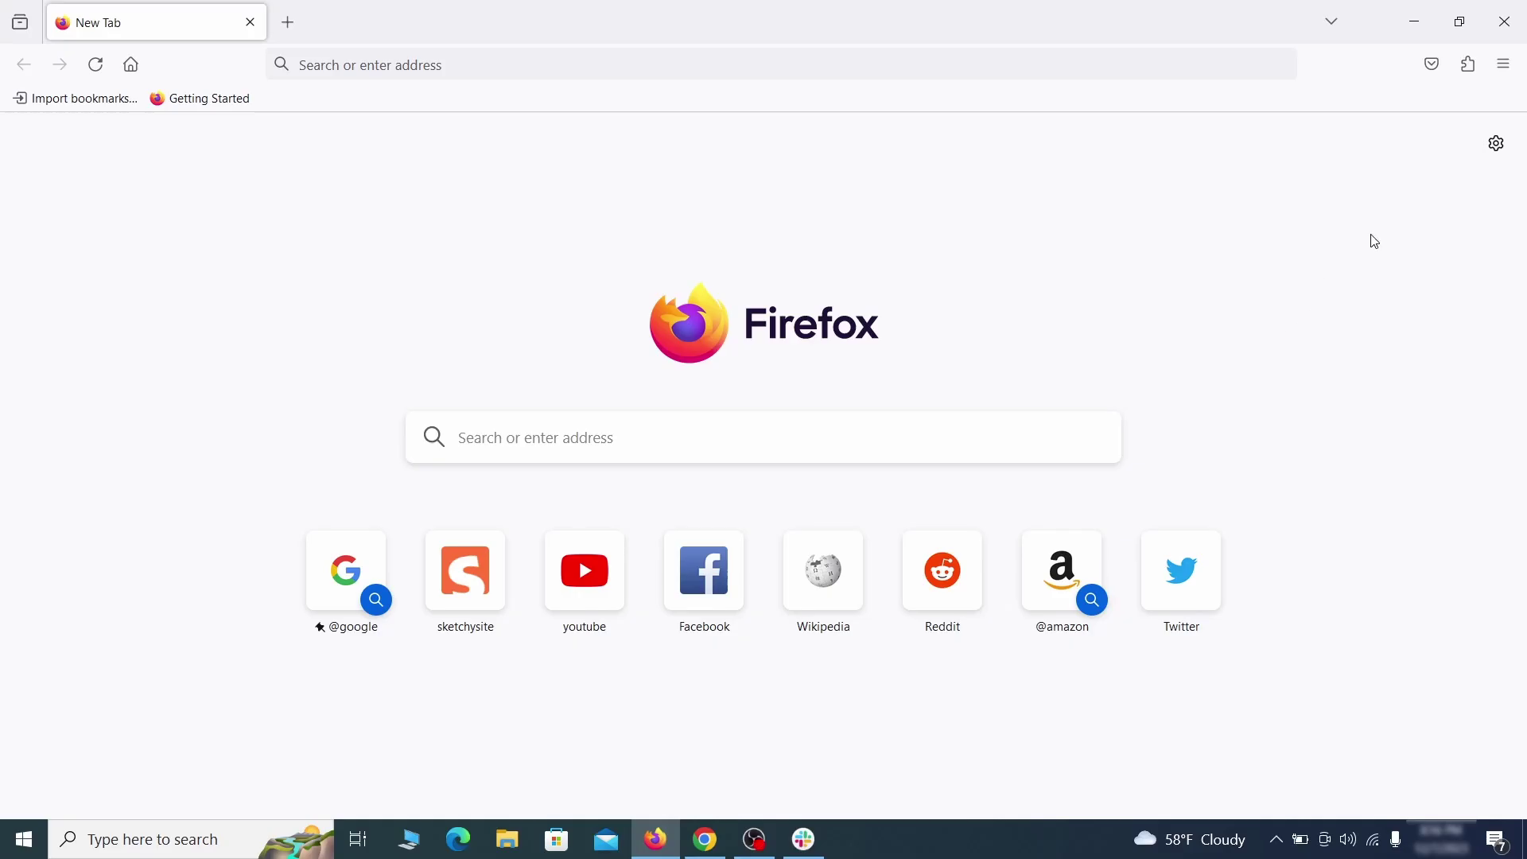
Open the extension manager in Firefox, then disable and remove the Contenu+ extension
left_click(1469, 63)
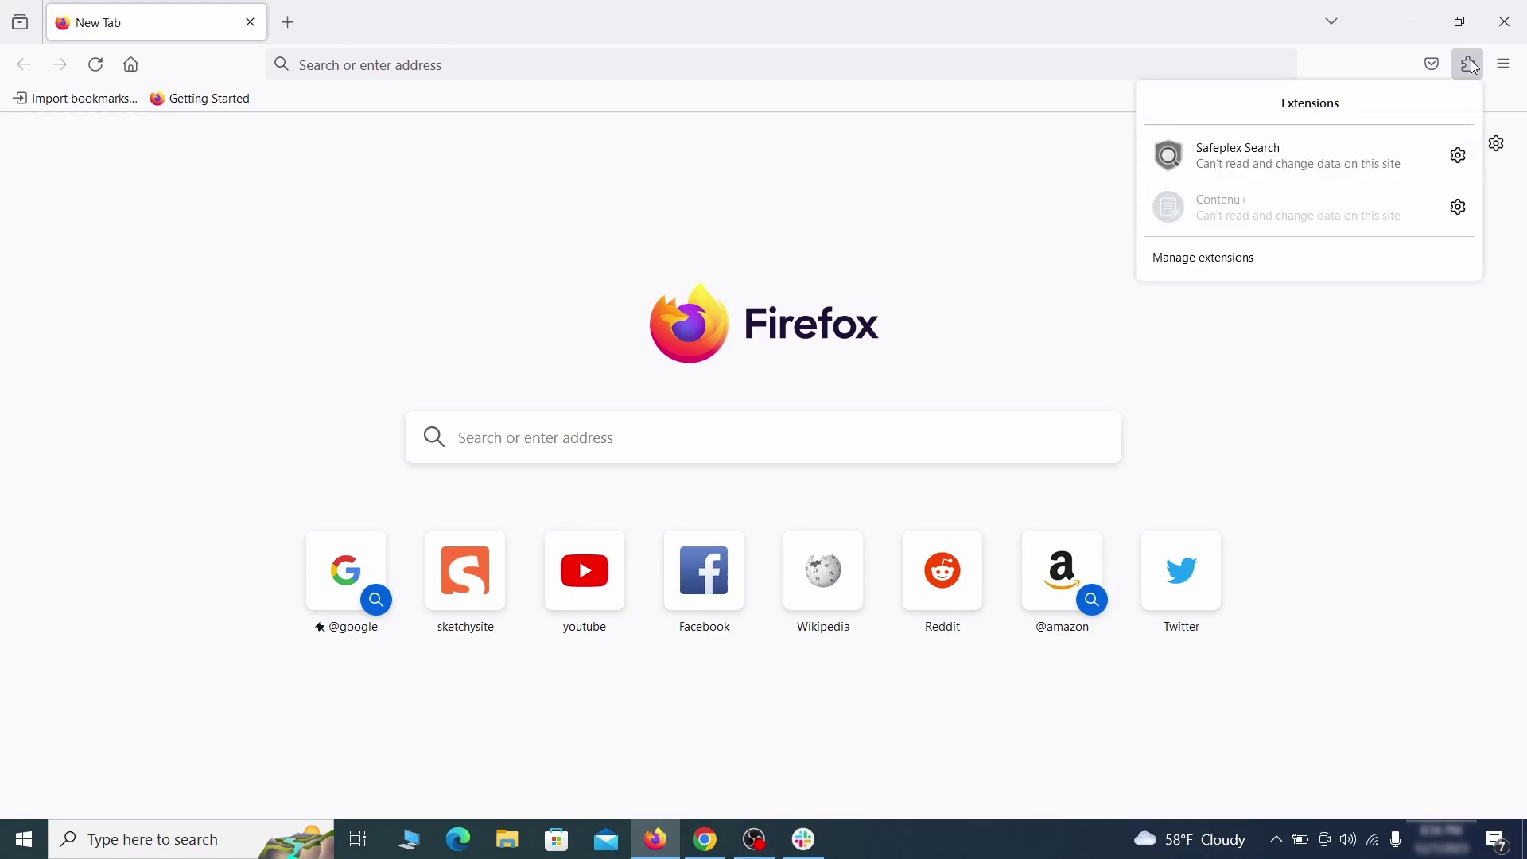
left_click(1285, 261)
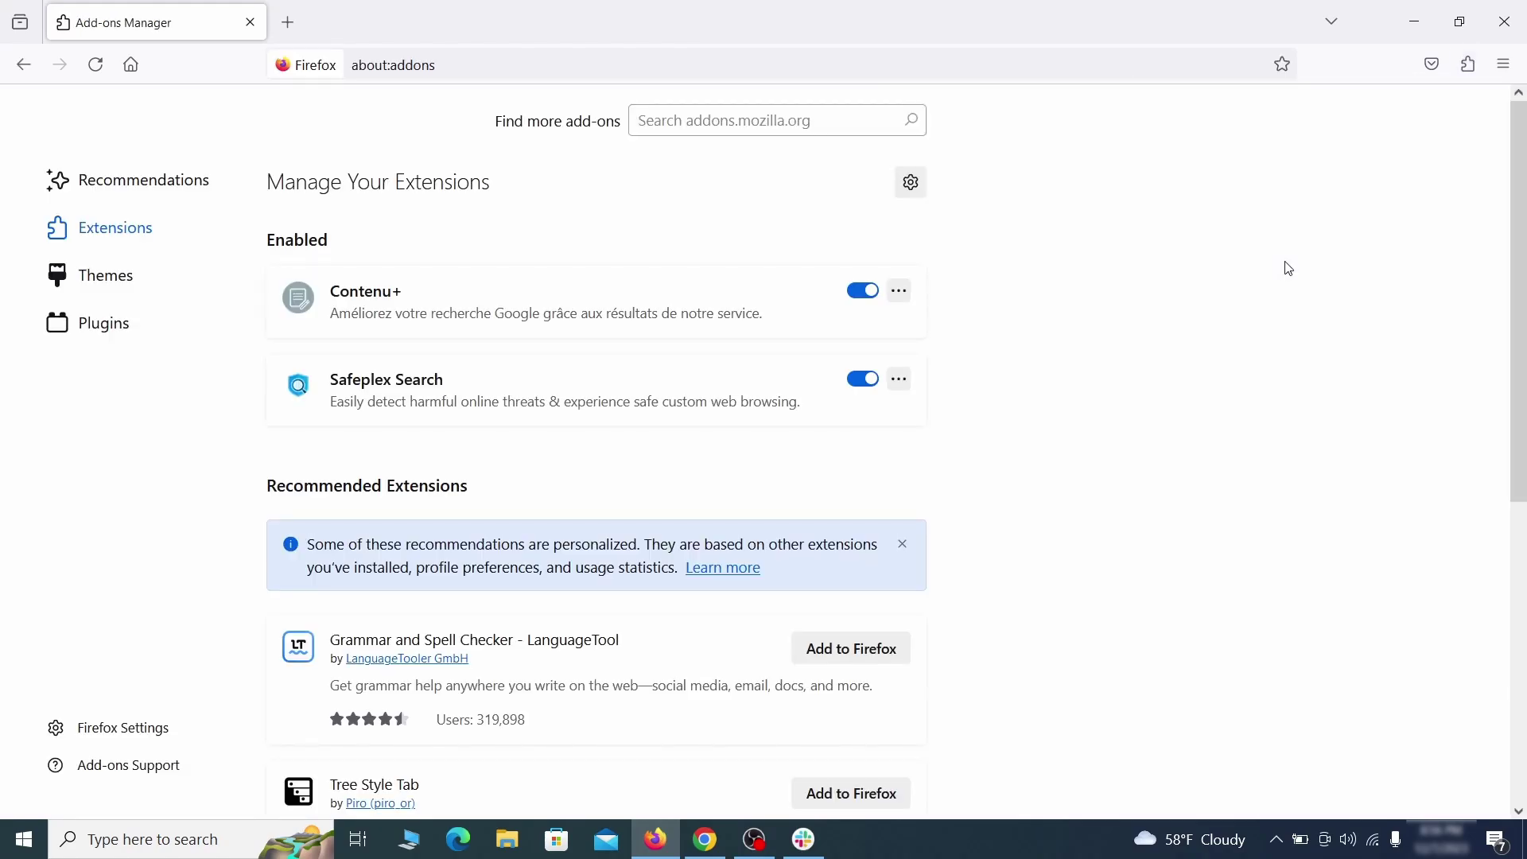
left_click(862, 291)
left_click(900, 291)
left_click(961, 319)
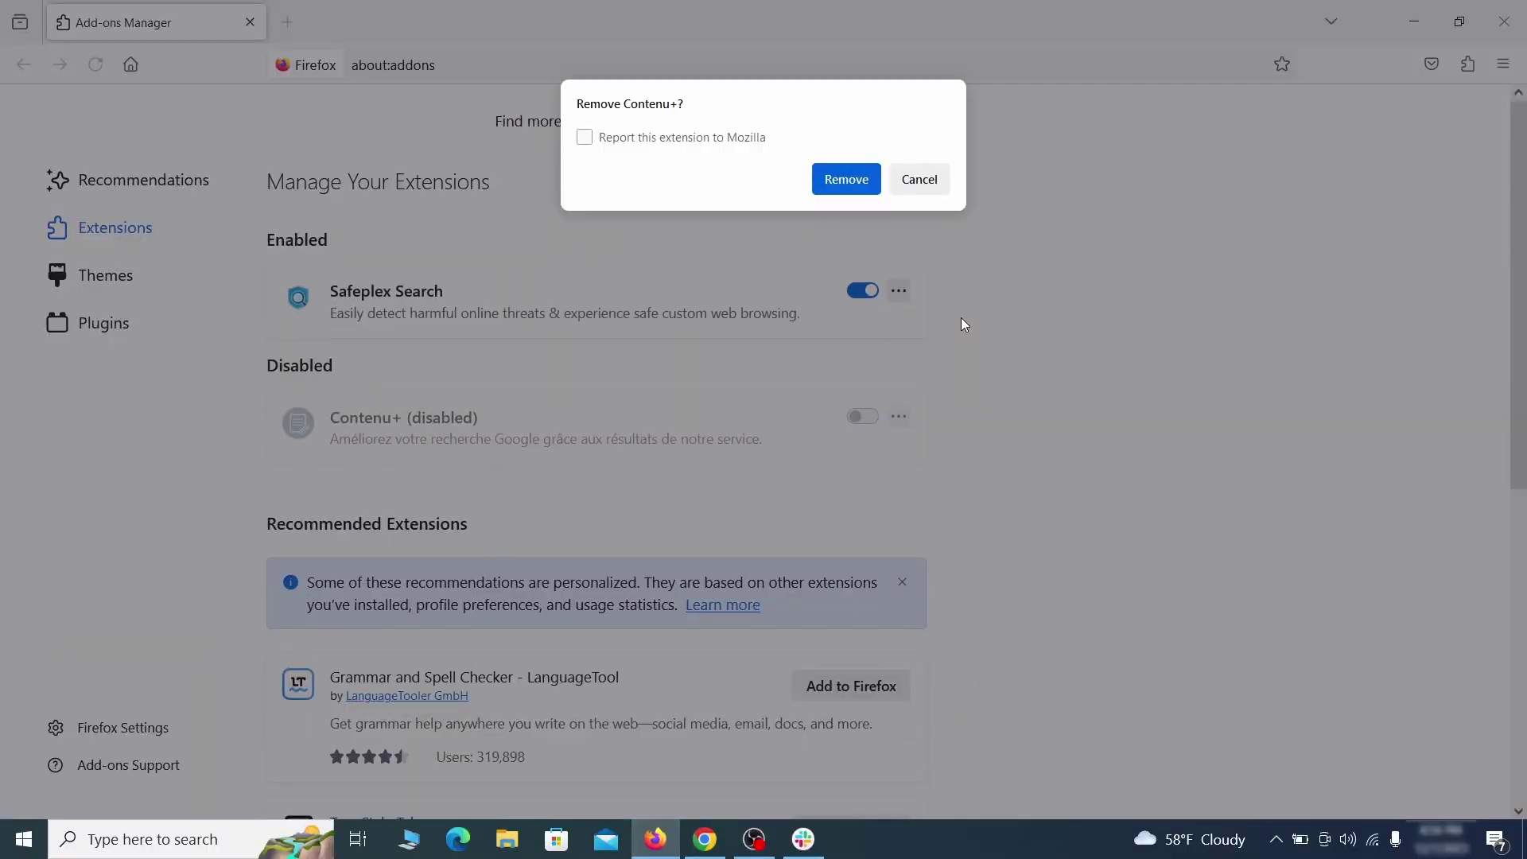
left_click(847, 179)
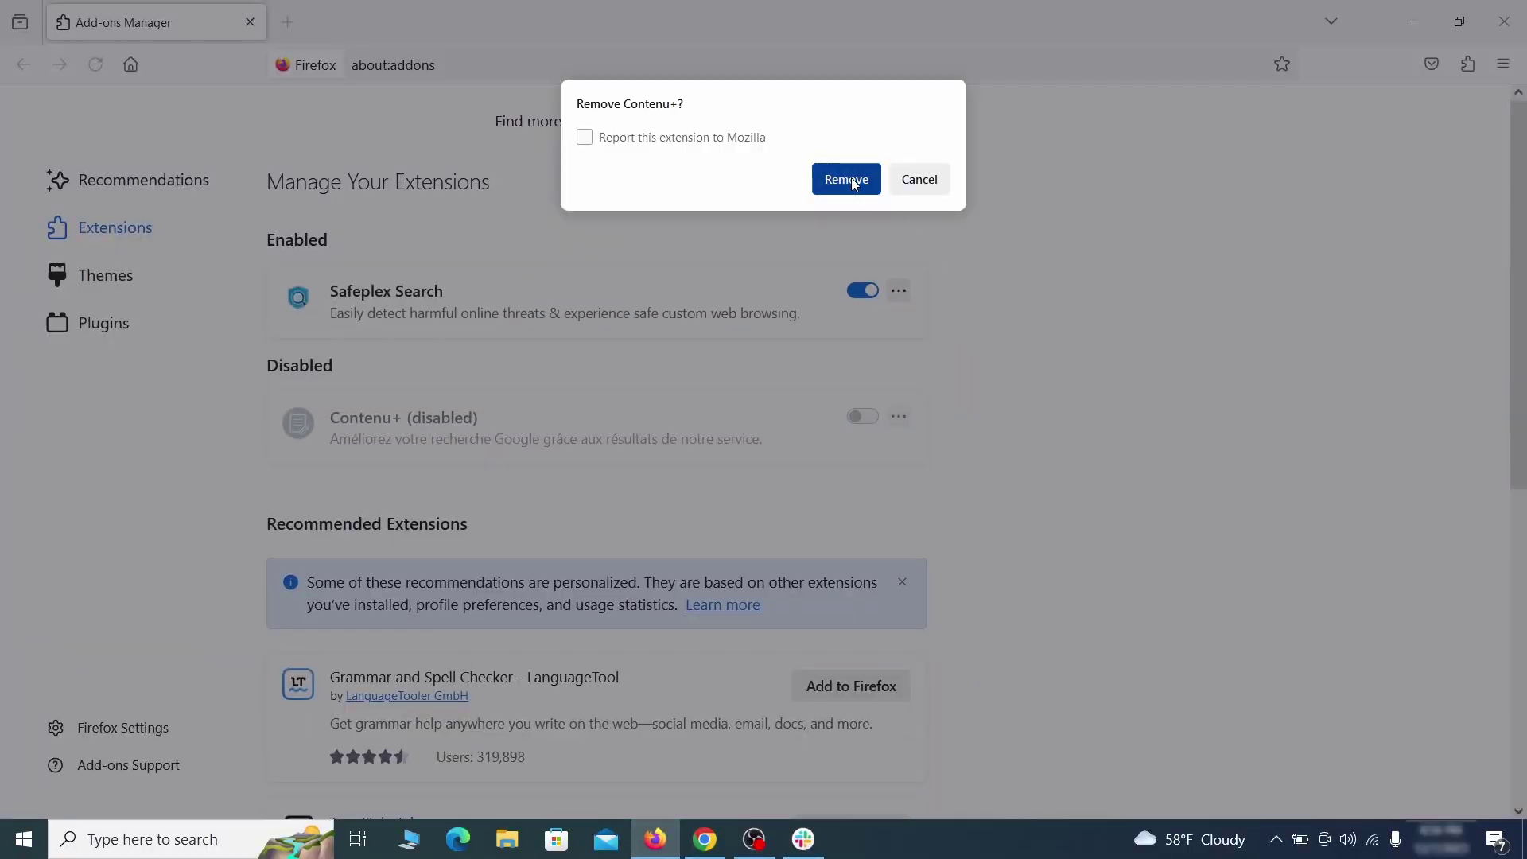
Open Firefox's home settings and clear the custom URL used for the homepage and new windows
left_click(1502, 65)
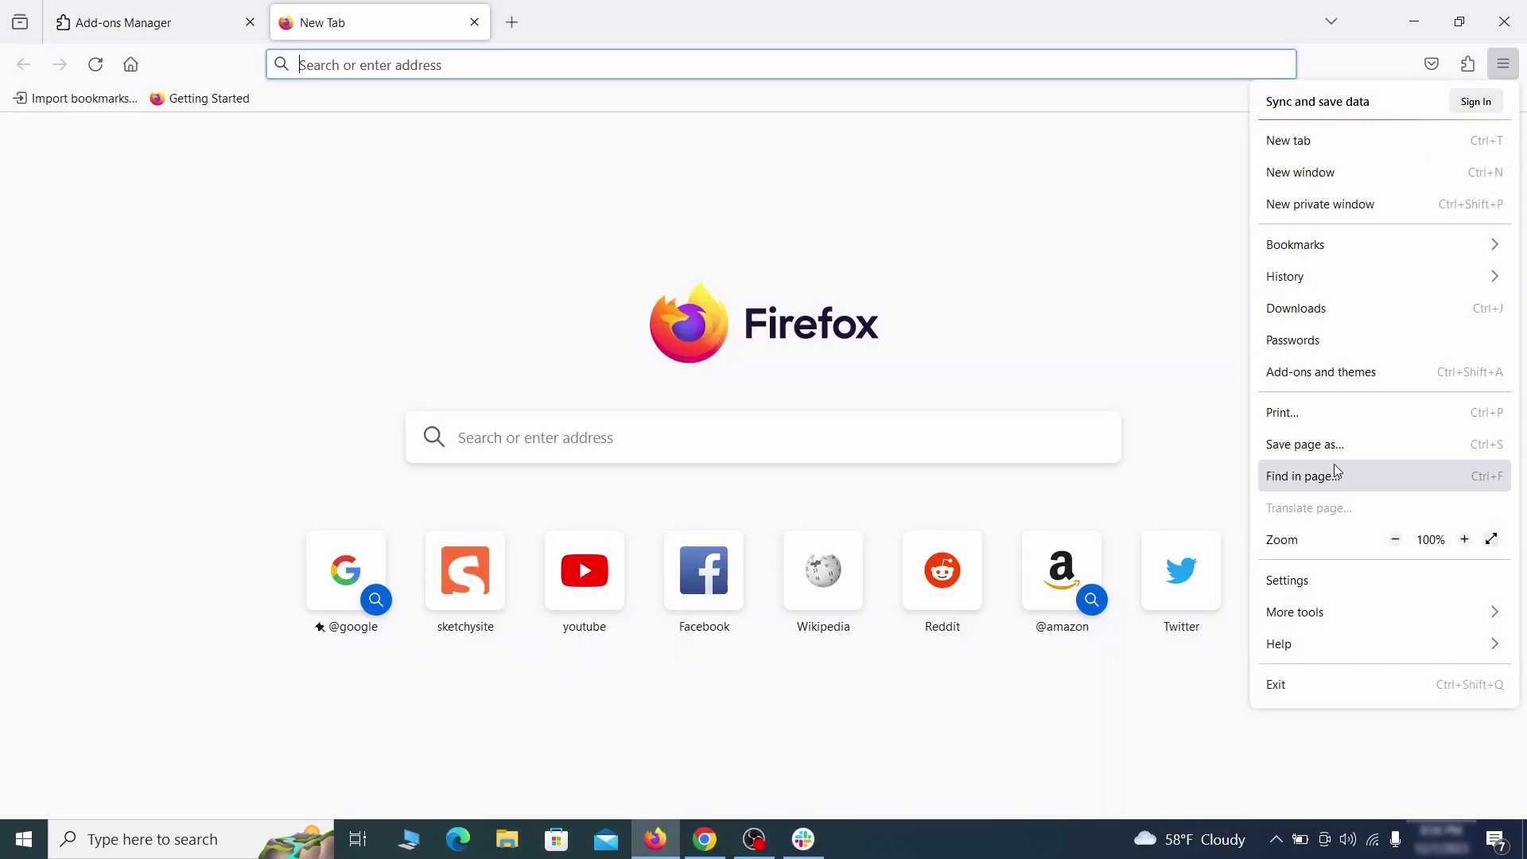
left_click(1320, 585)
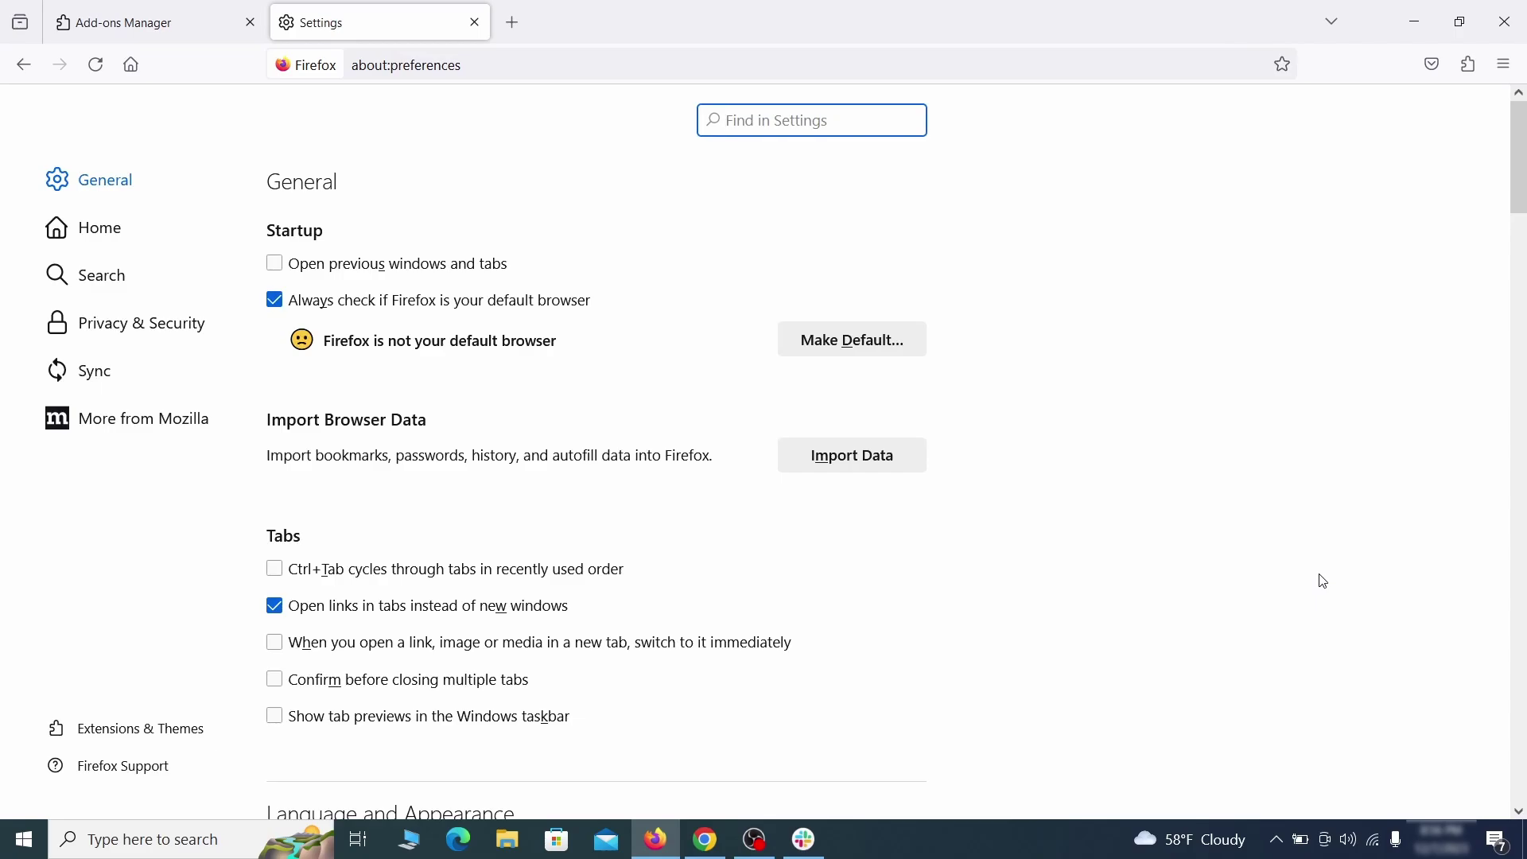
left_click(114, 229)
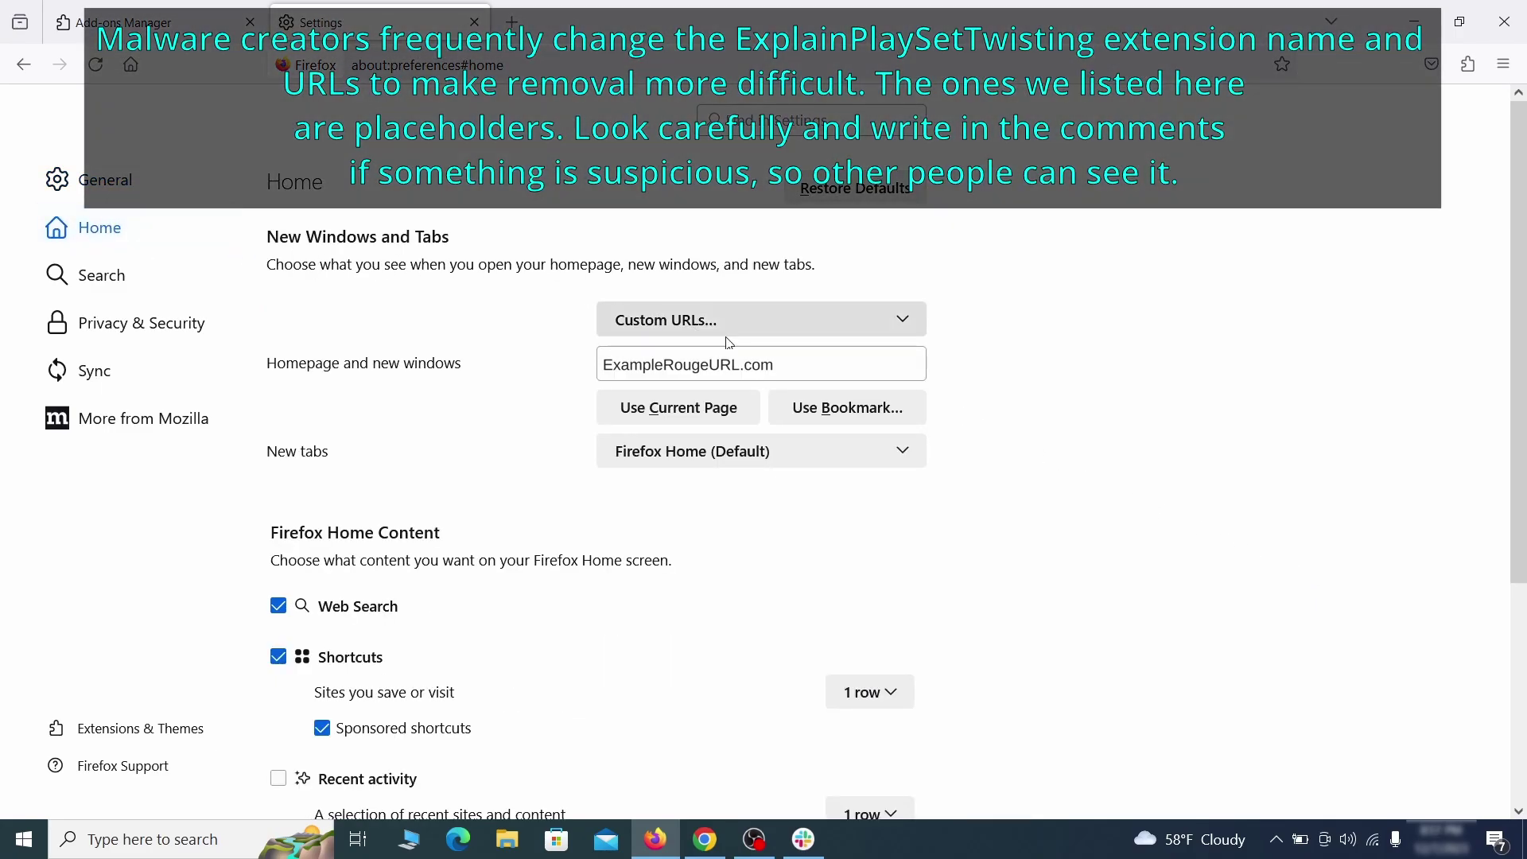
triple_click(771, 365)
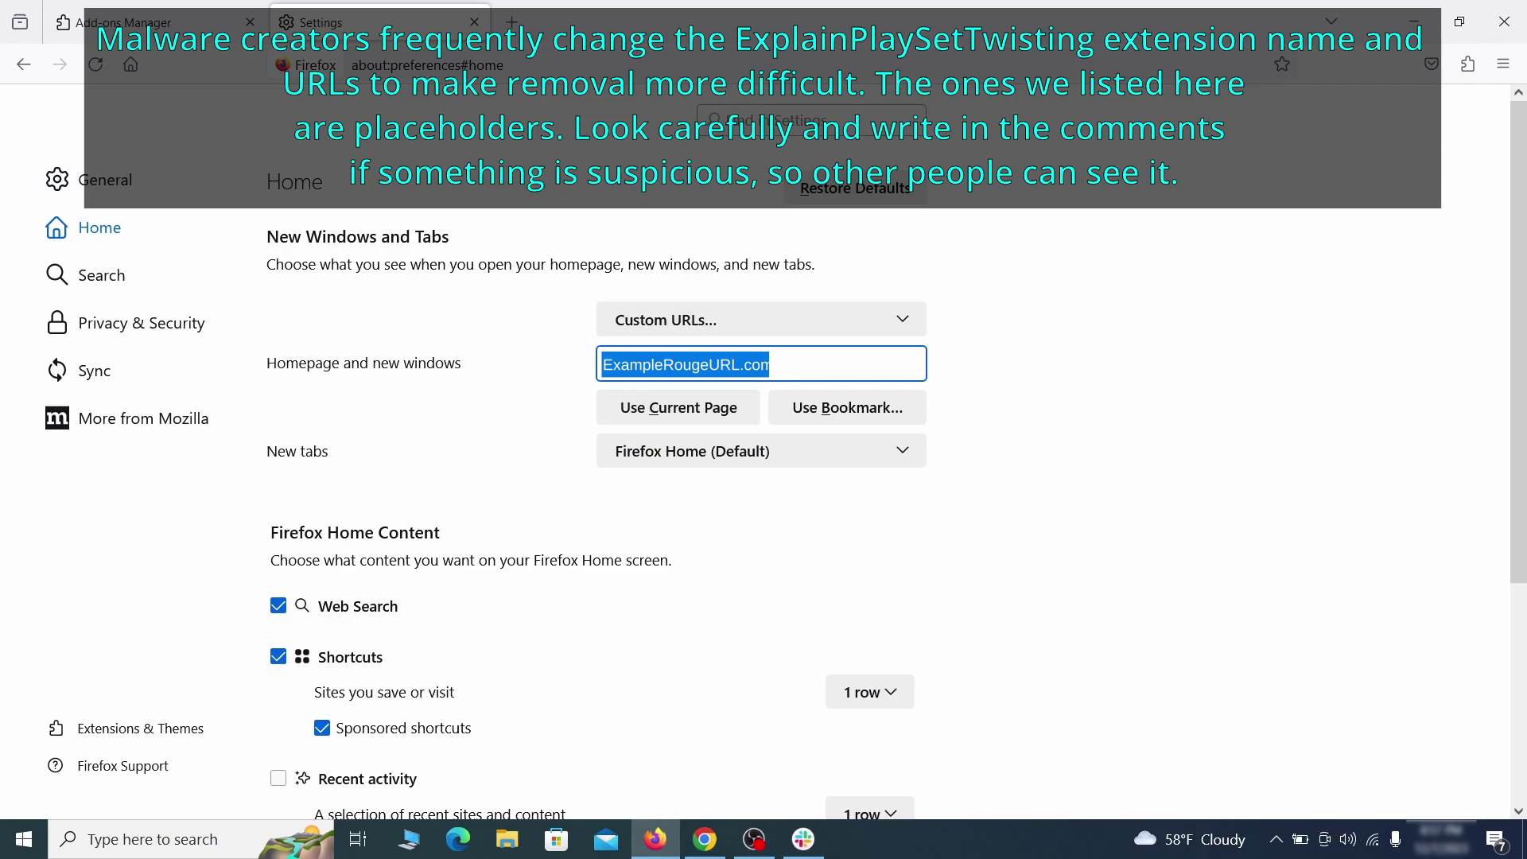
key("BackSpace")
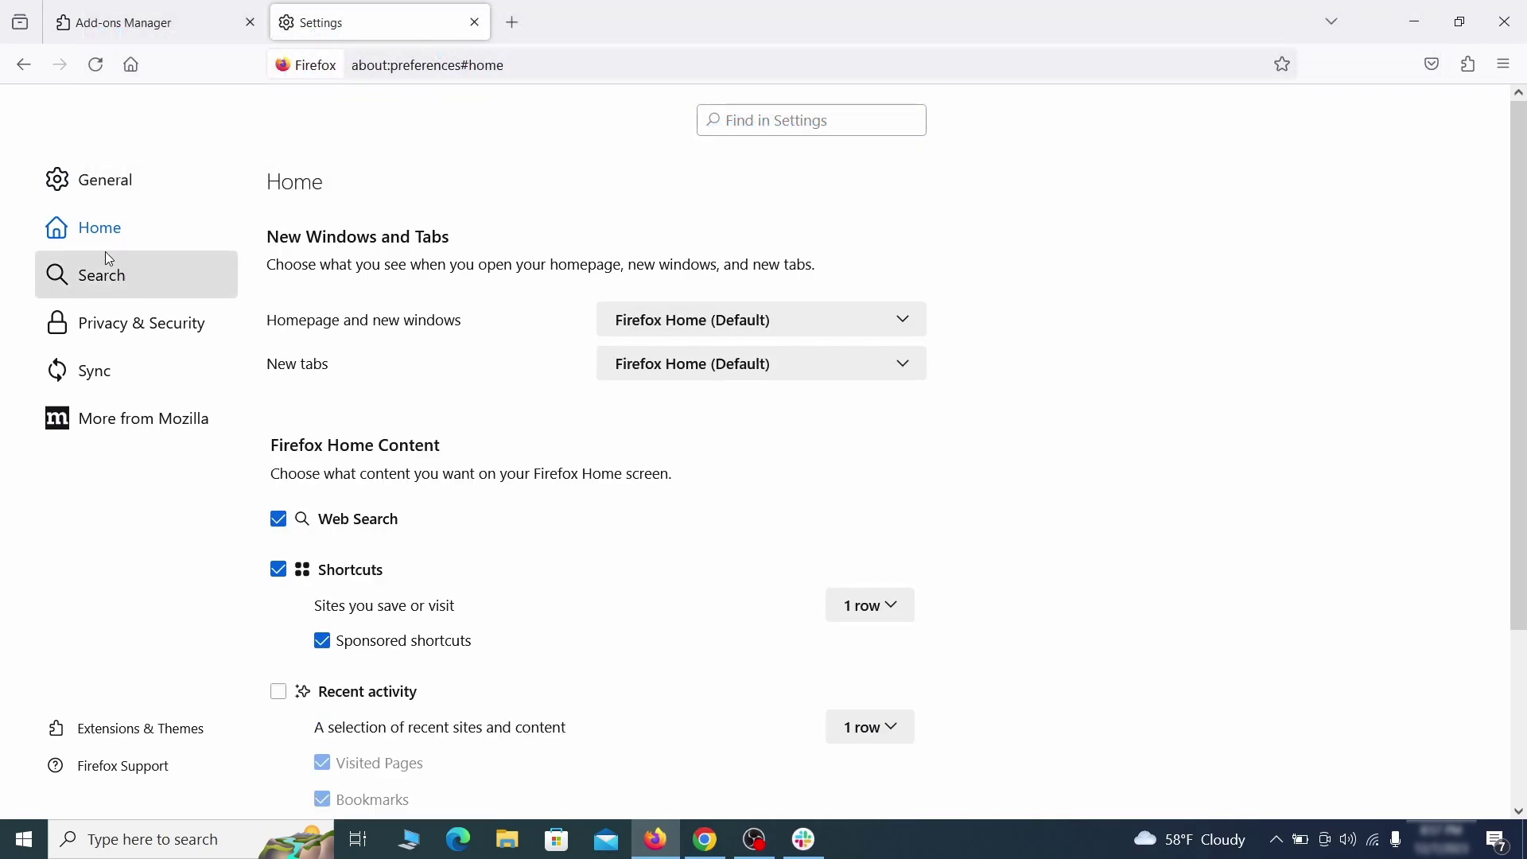
Change the default search engine in Firefox's search settings to Google
left_click(107, 275)
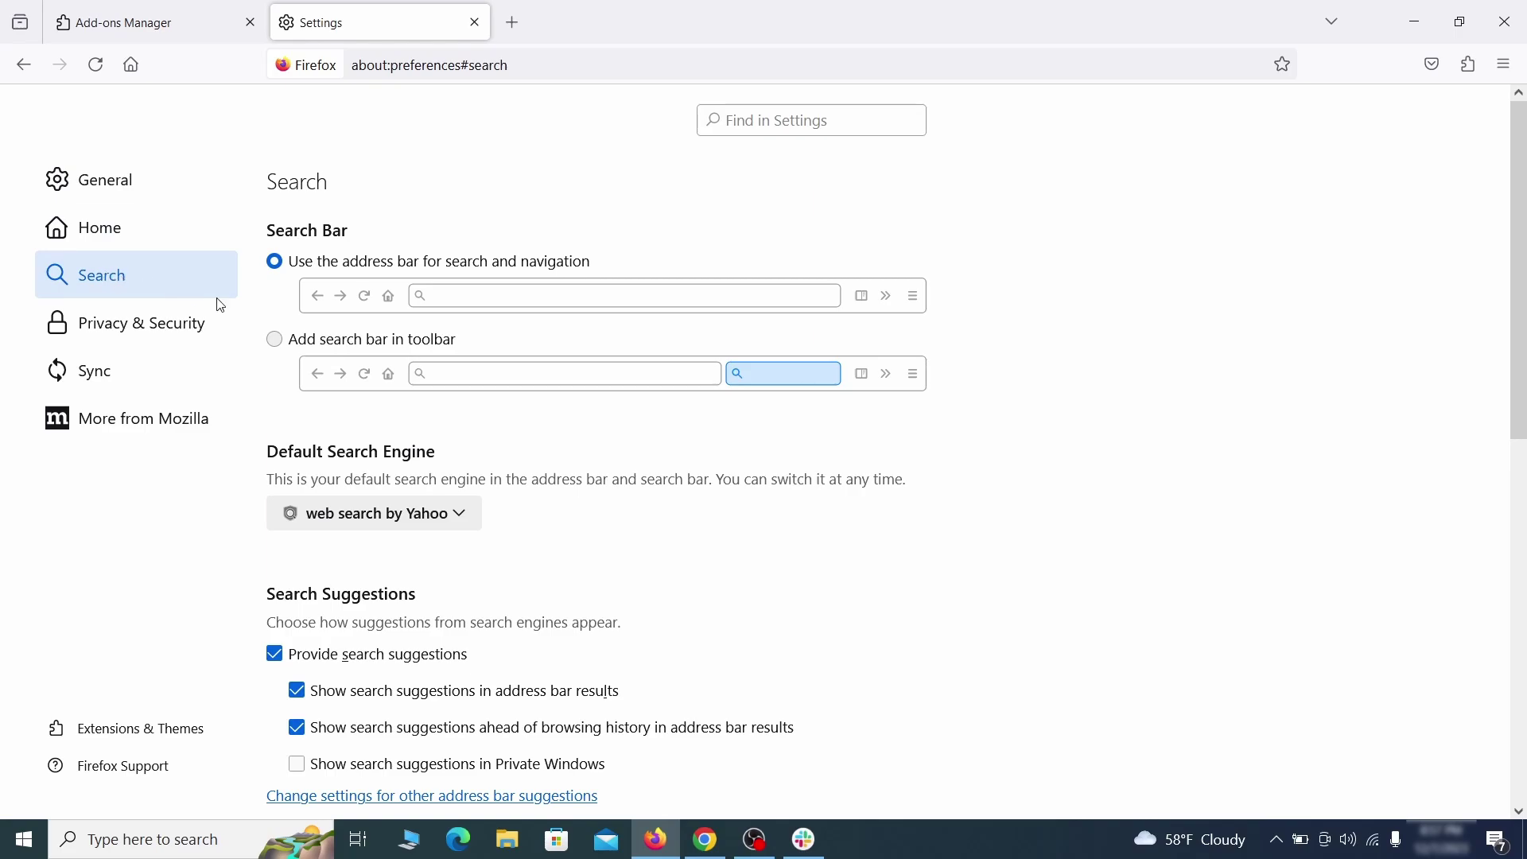
scroll(783, 465, "down", 3)
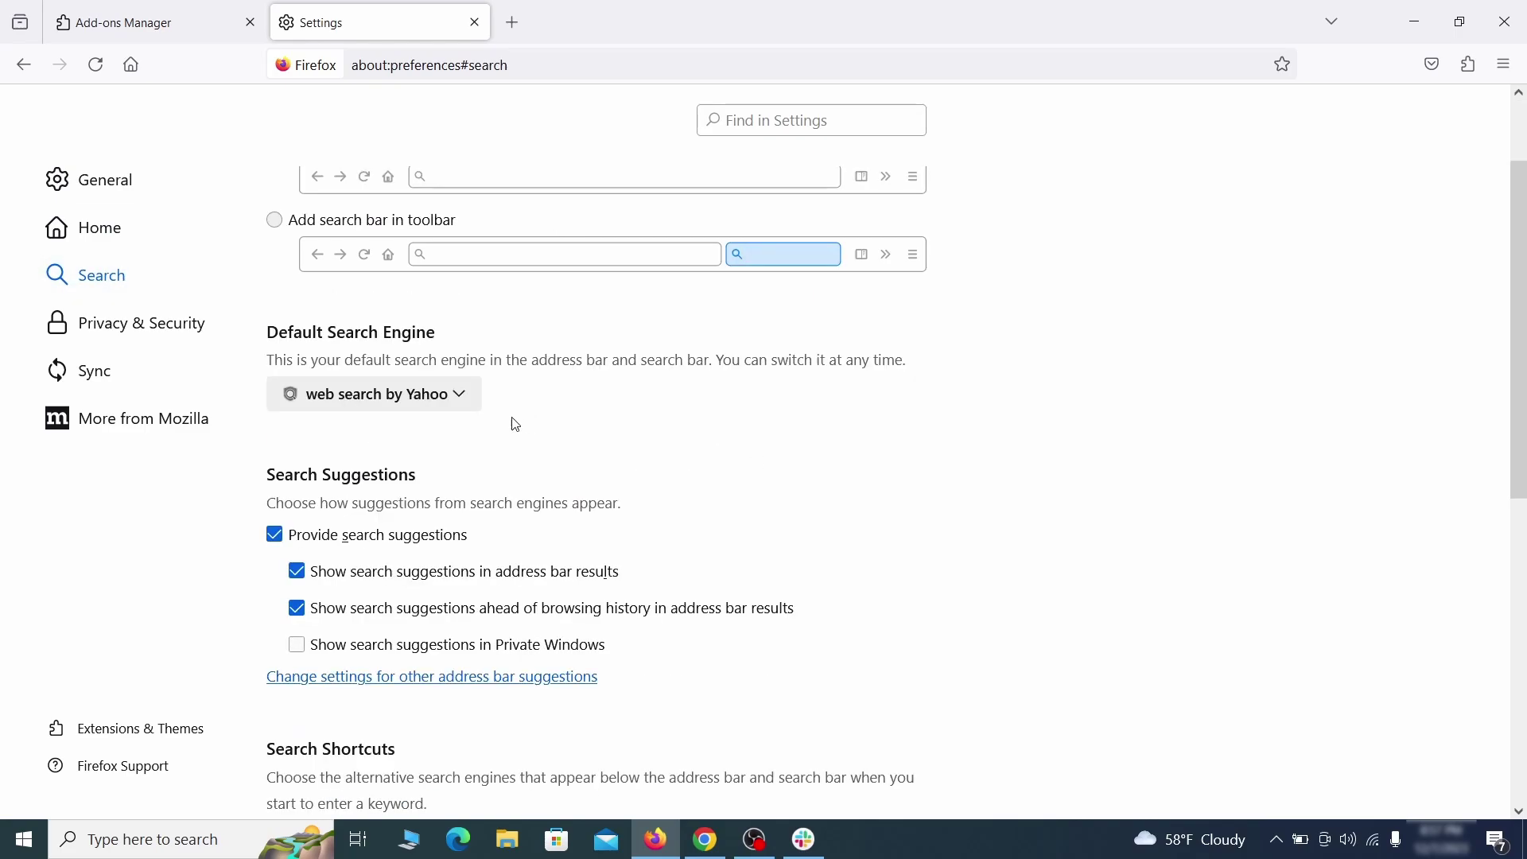
left_click(452, 398)
left_click(442, 426)
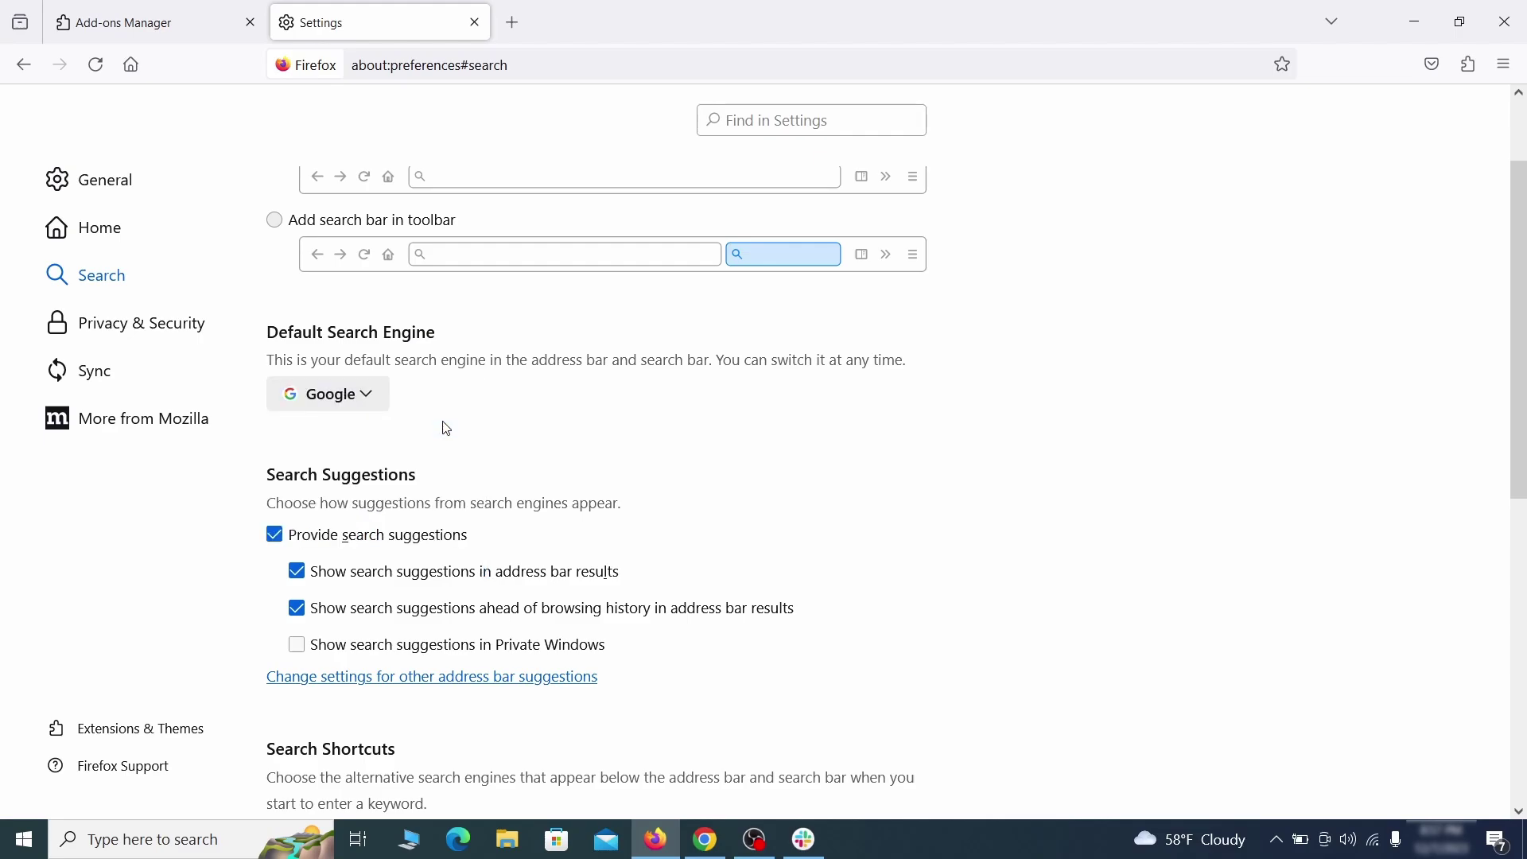
Remove the "web search by Yahoo" entry with the Safeplex Search keyword from the search shortcuts
scroll(739, 444, "down", 4)
scroll(832, 405, "down", 2)
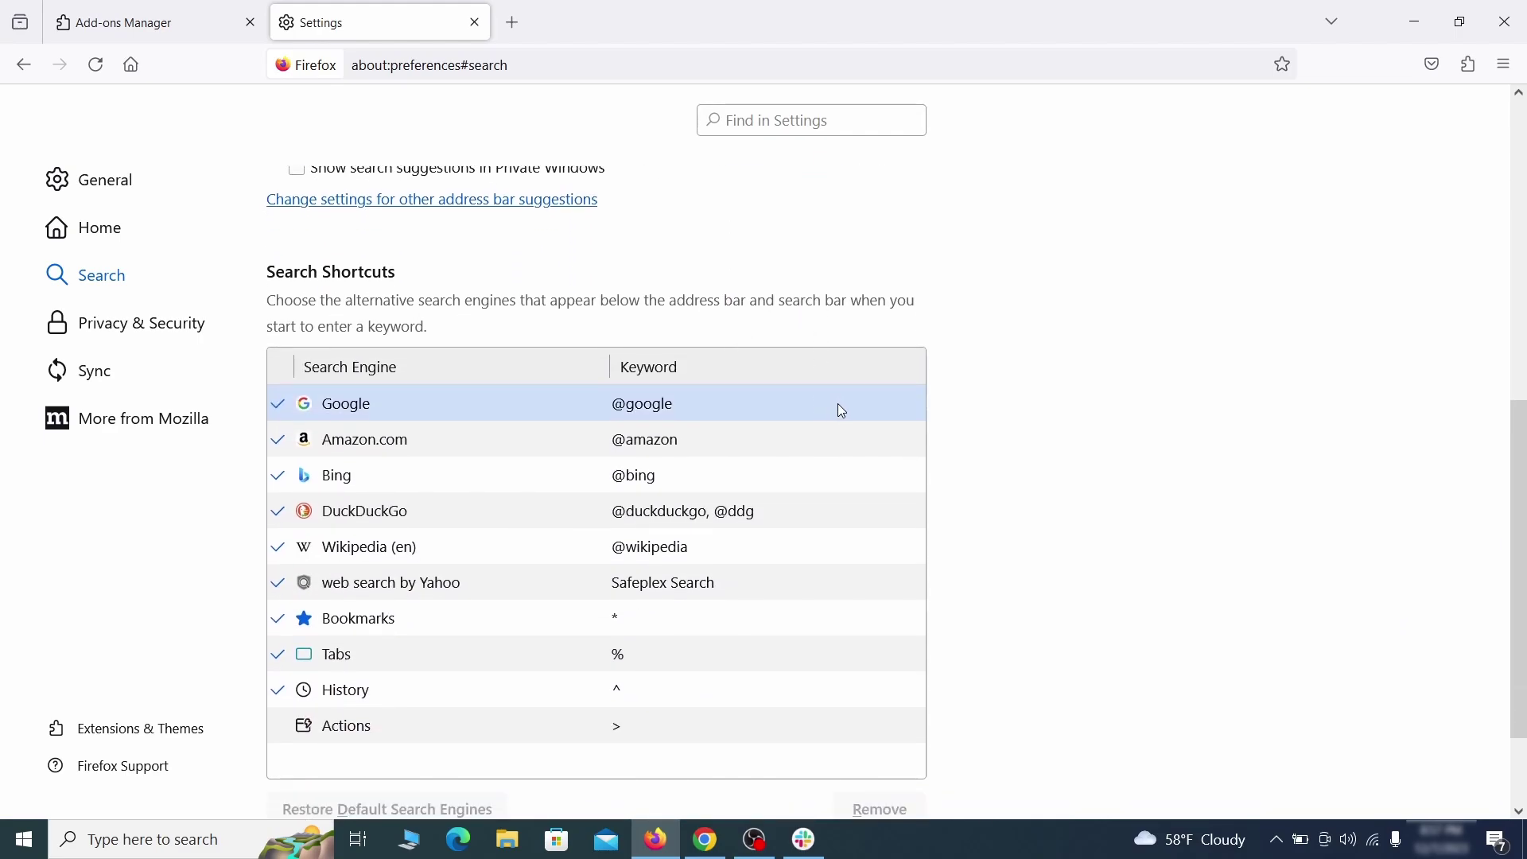
scroll(838, 403, "down", 2)
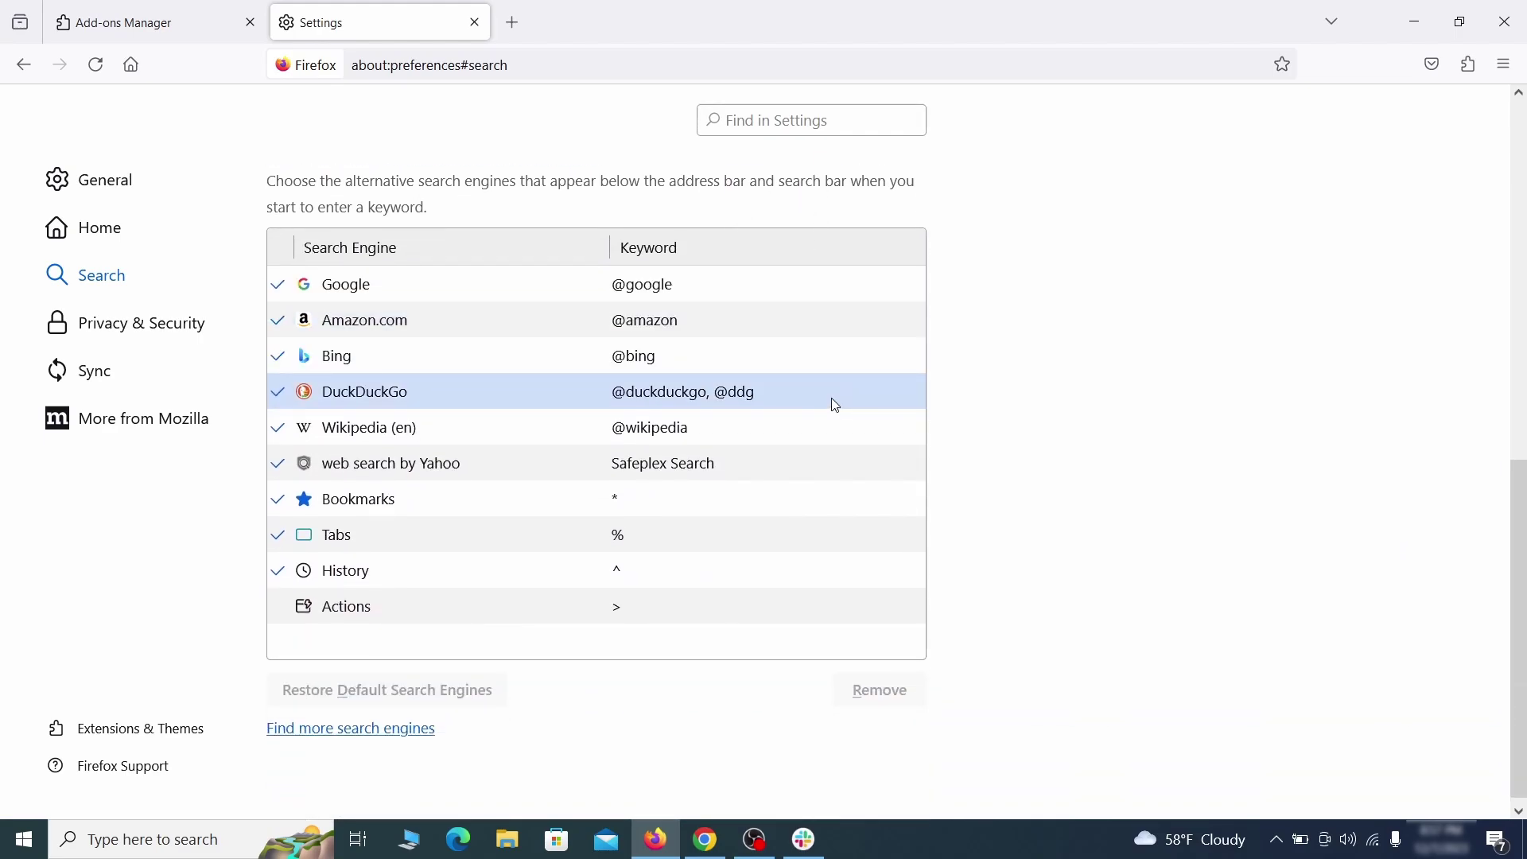
left_click(759, 474)
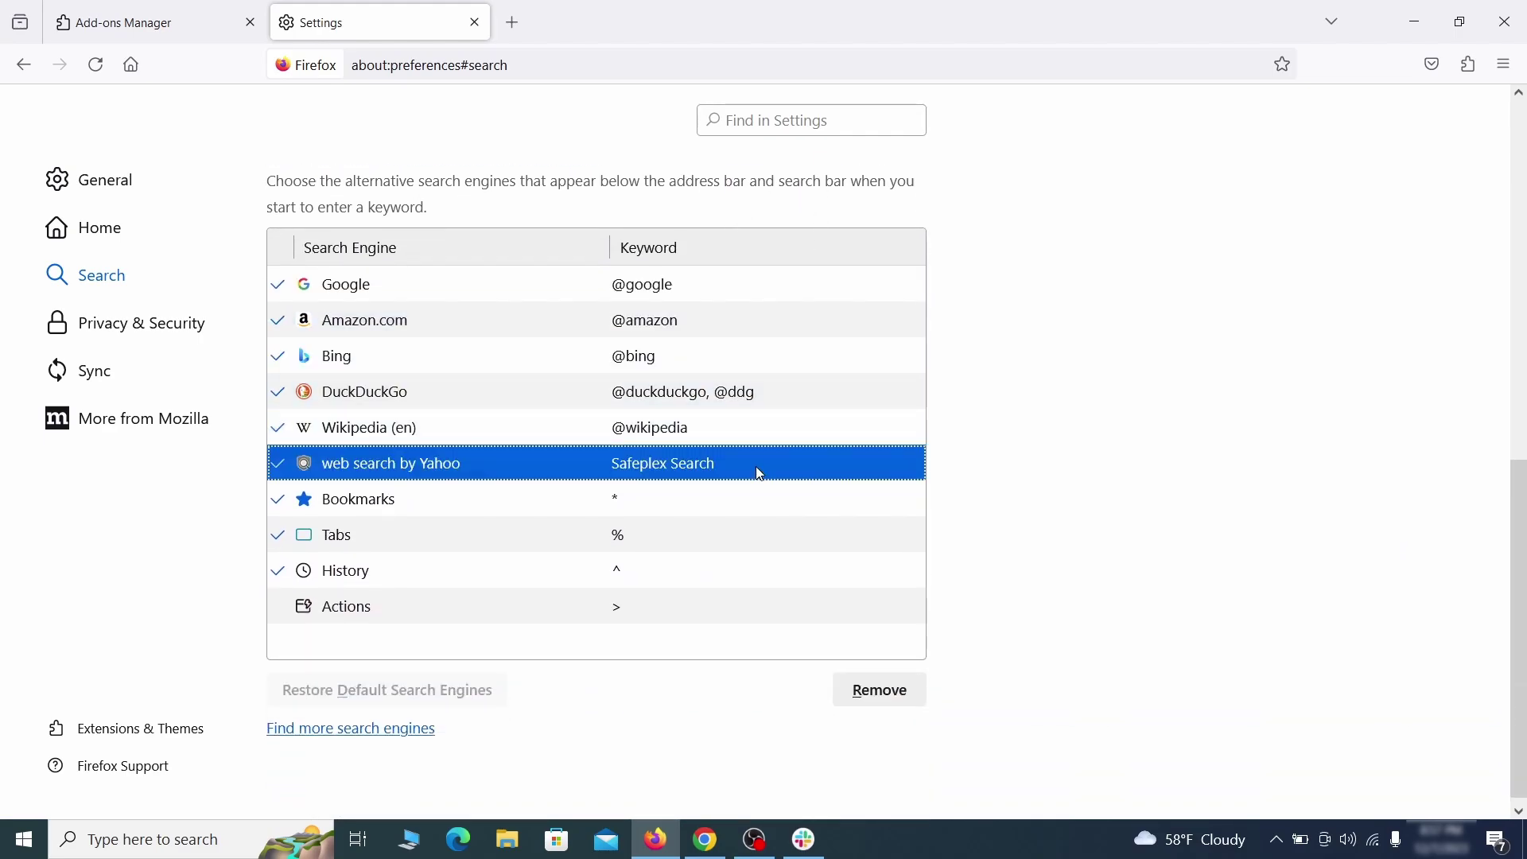
left_click(914, 710)
scroll(723, 501, "up", 5)
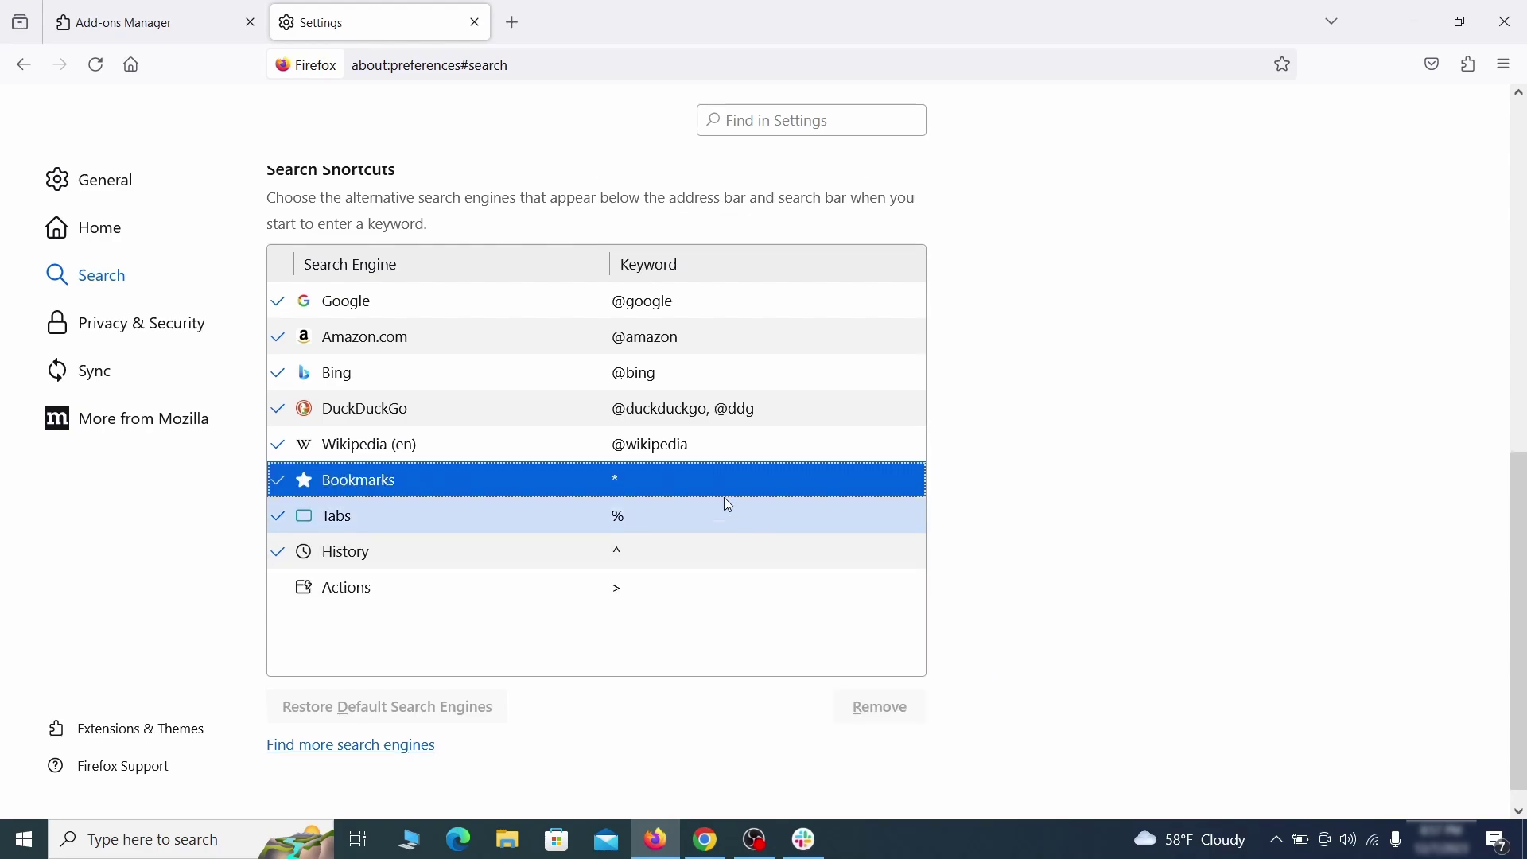
Clear all cookies, site data and cached web content in Firefox's privacy and security settings
left_click(147, 319)
scroll(1015, 366, "down", 10)
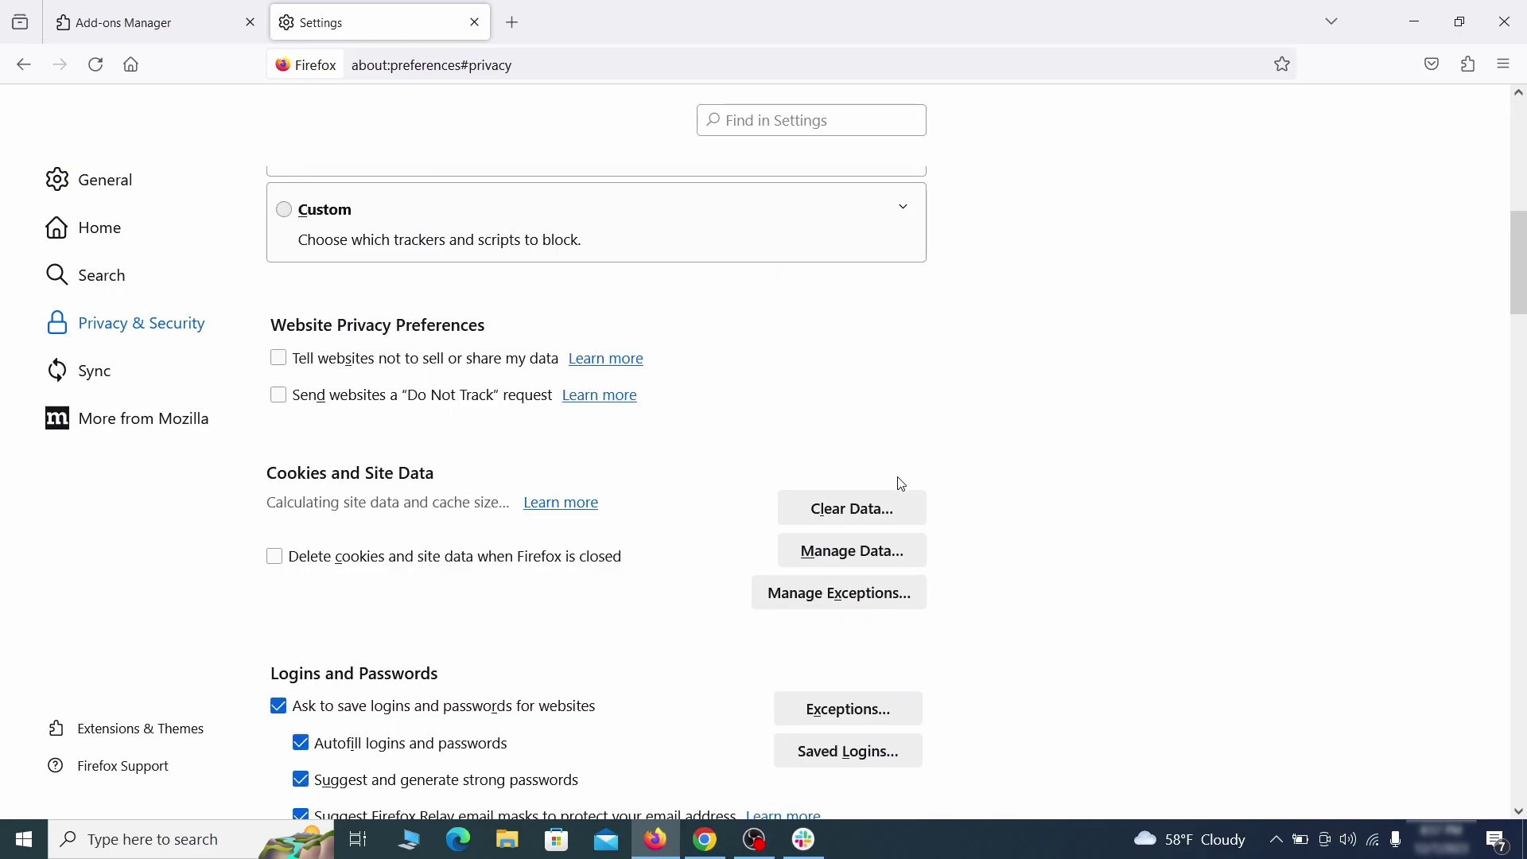
left_click(871, 506)
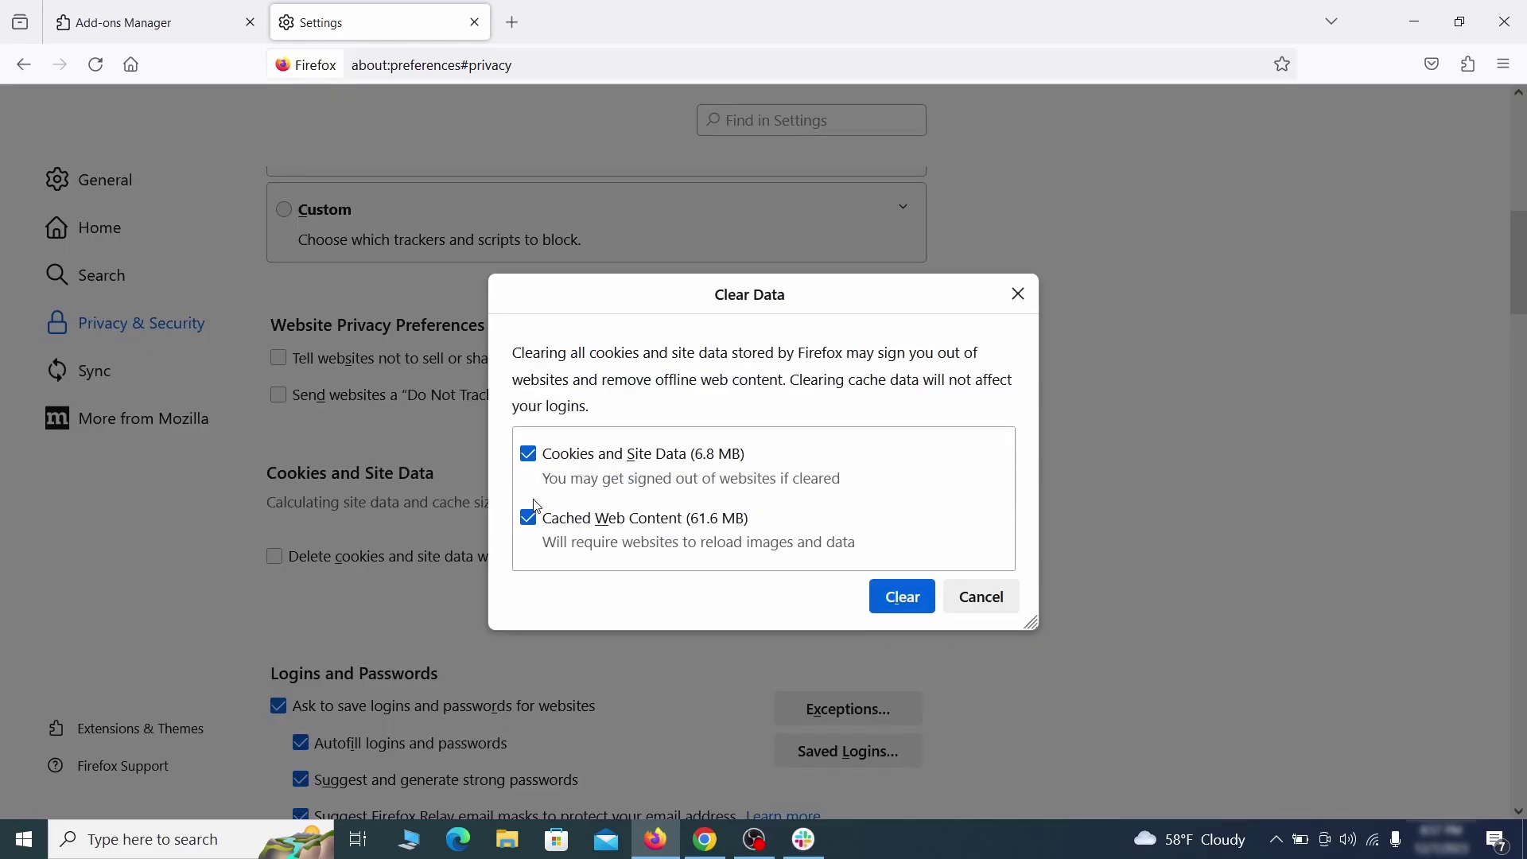
left_click(922, 598)
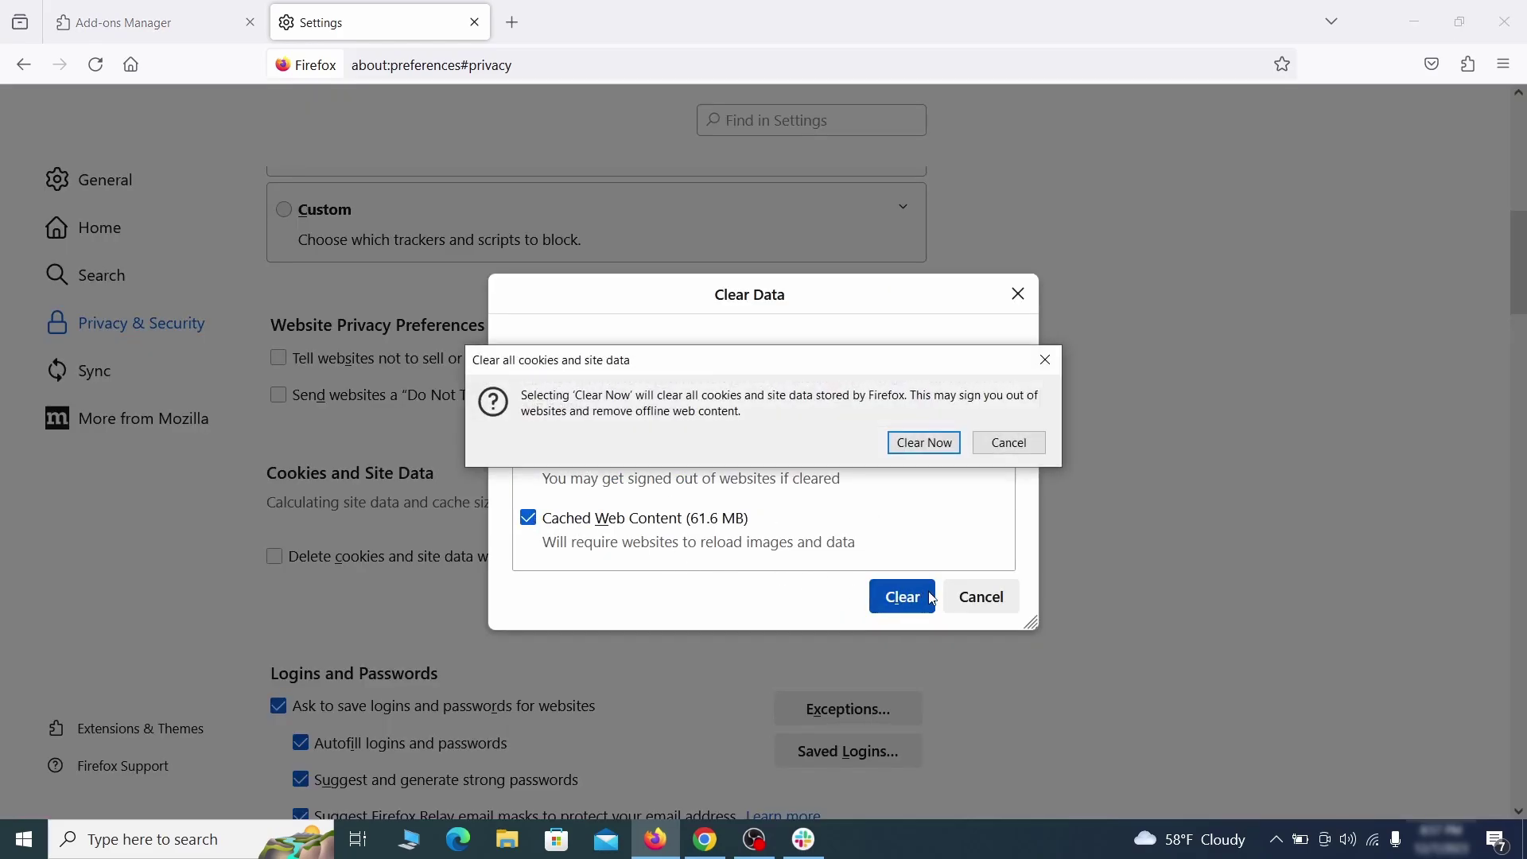
left_click(928, 445)
Open the notification permission settings in Firefox's privacy and security settings
scroll(1032, 487, "down", 5)
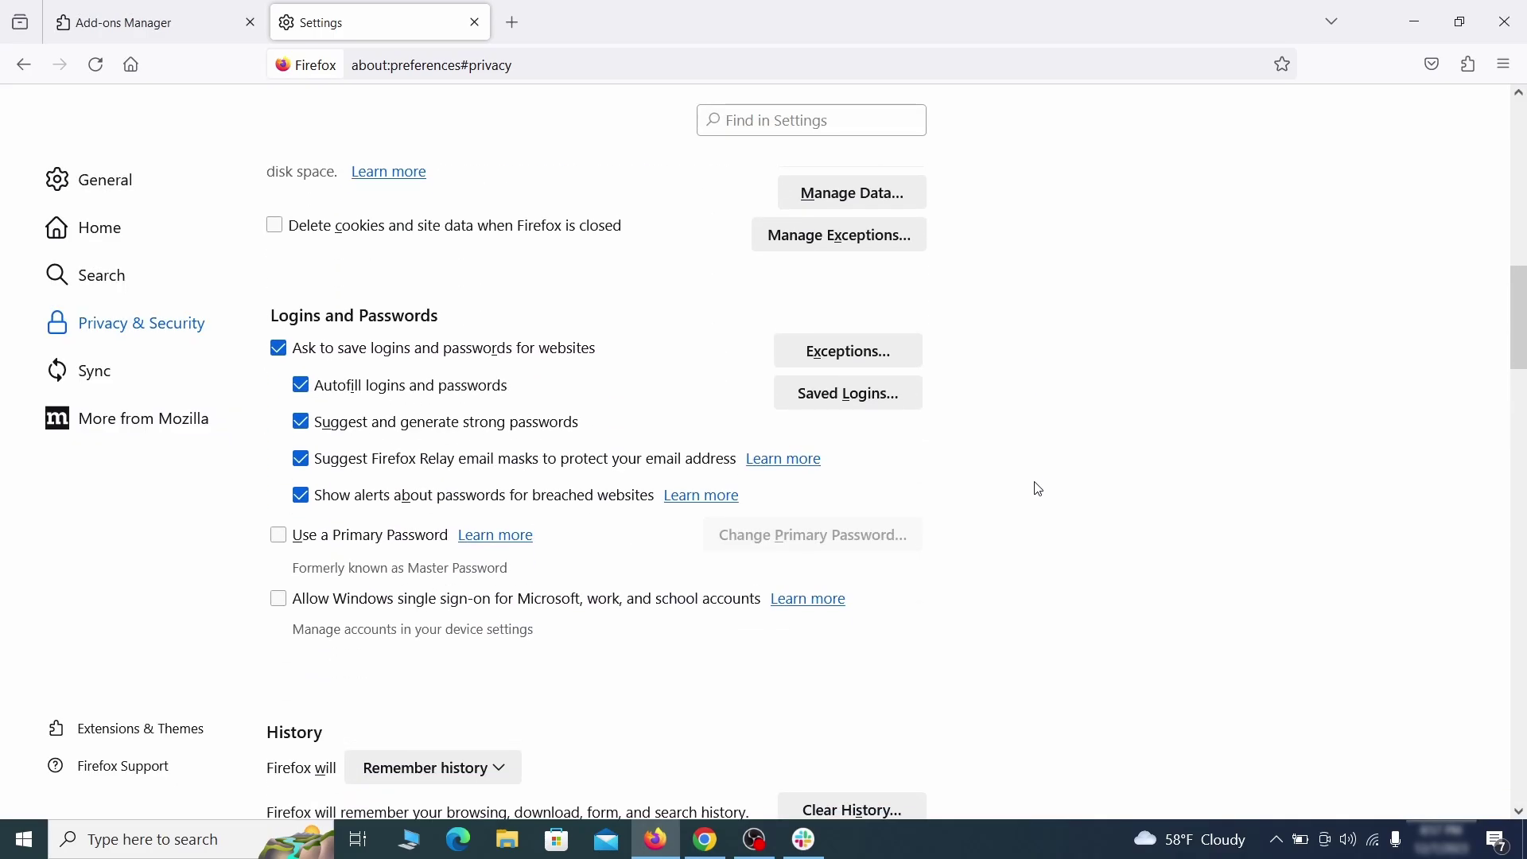
scroll(1038, 488, "down", 10)
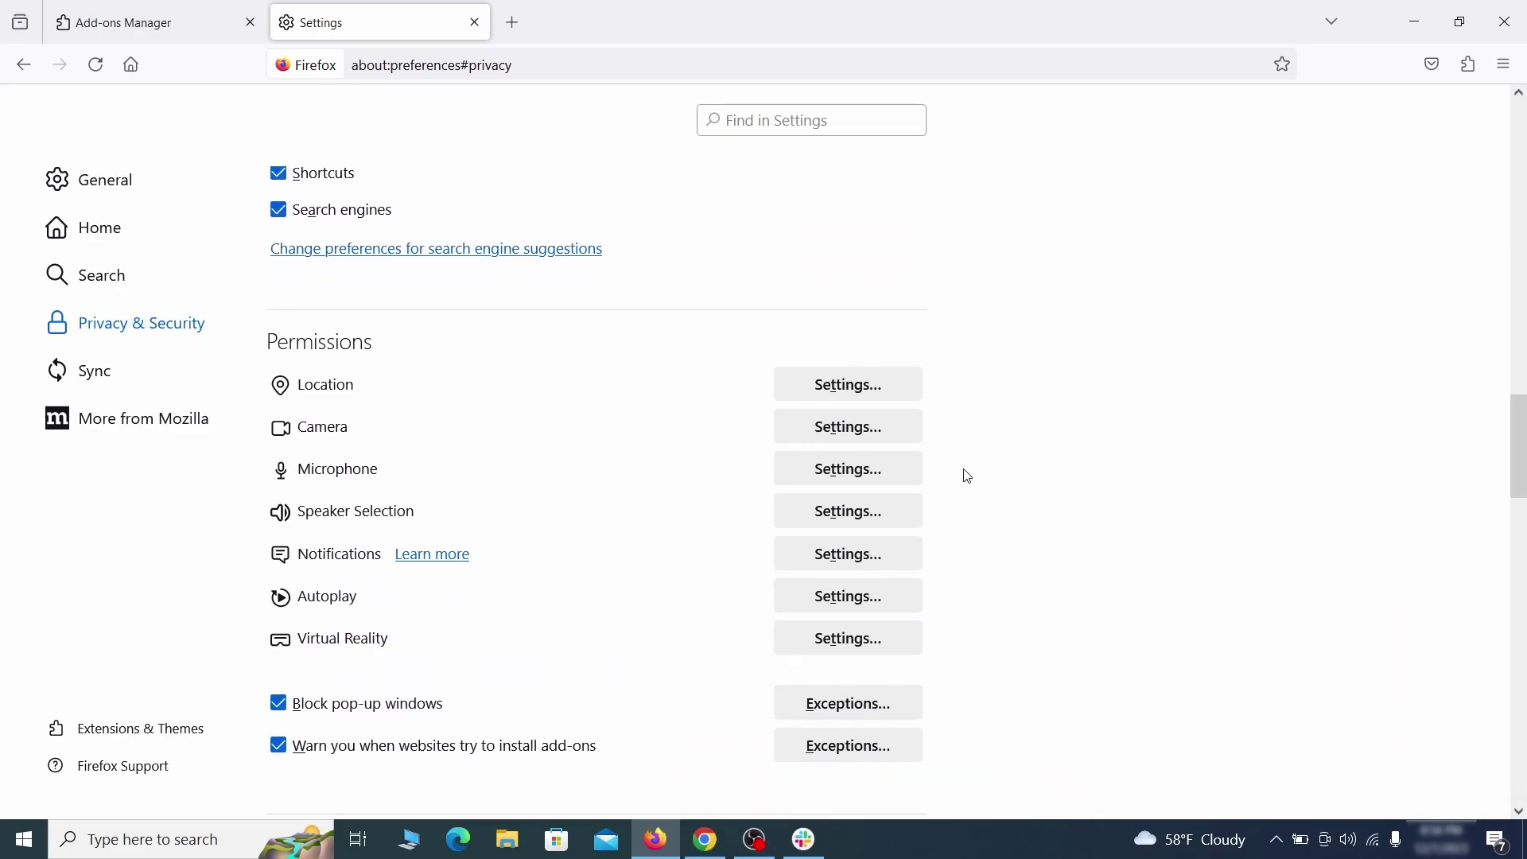
left_click(881, 559)
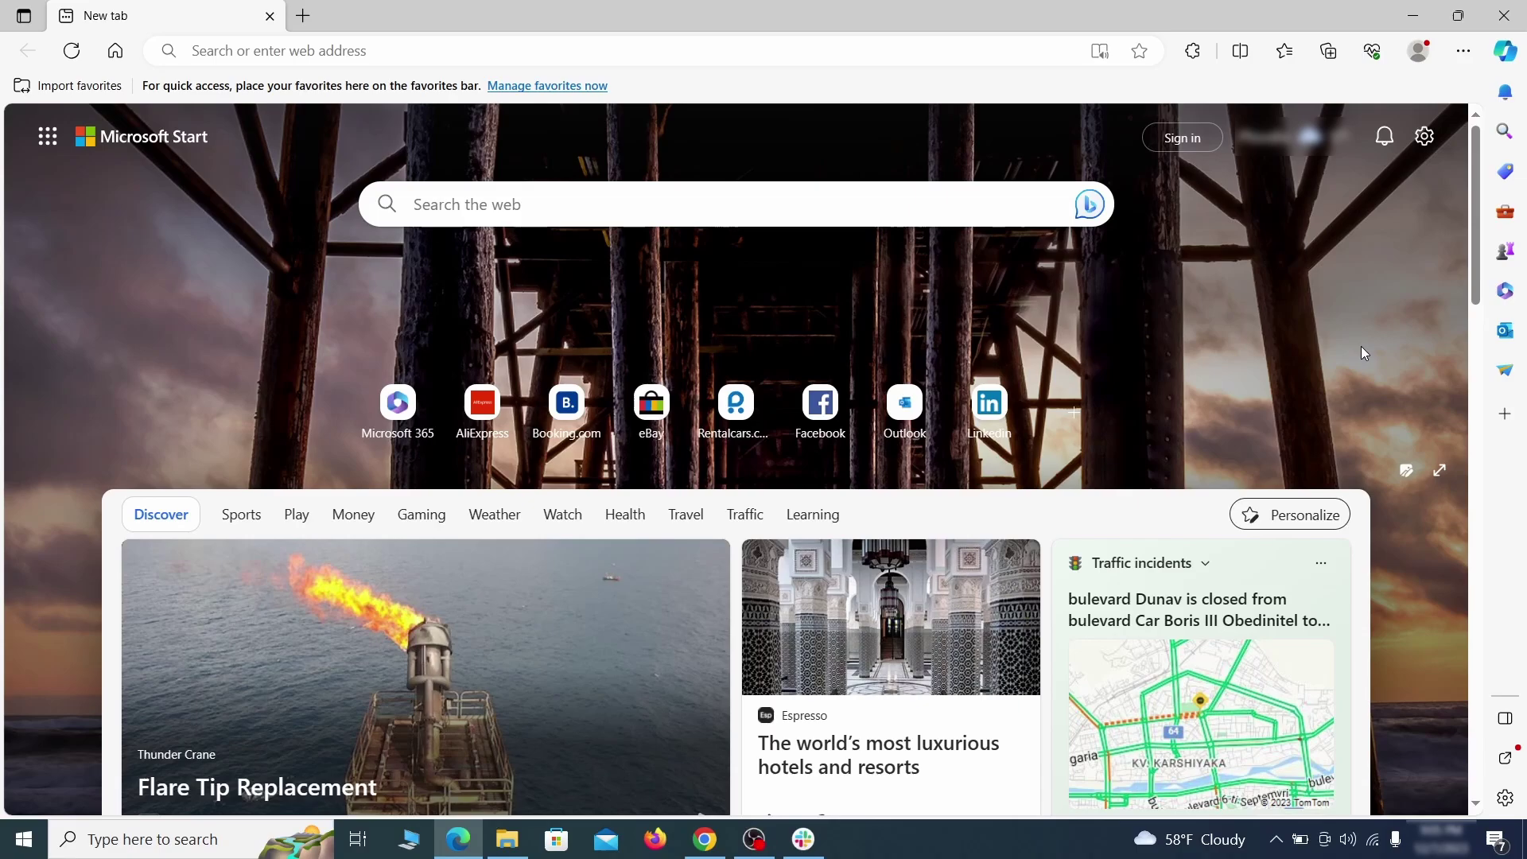
Open the extension manager in Microsoft Edge, then disable and remove the Quidco Cashback Reminder extension
left_click(1463, 50)
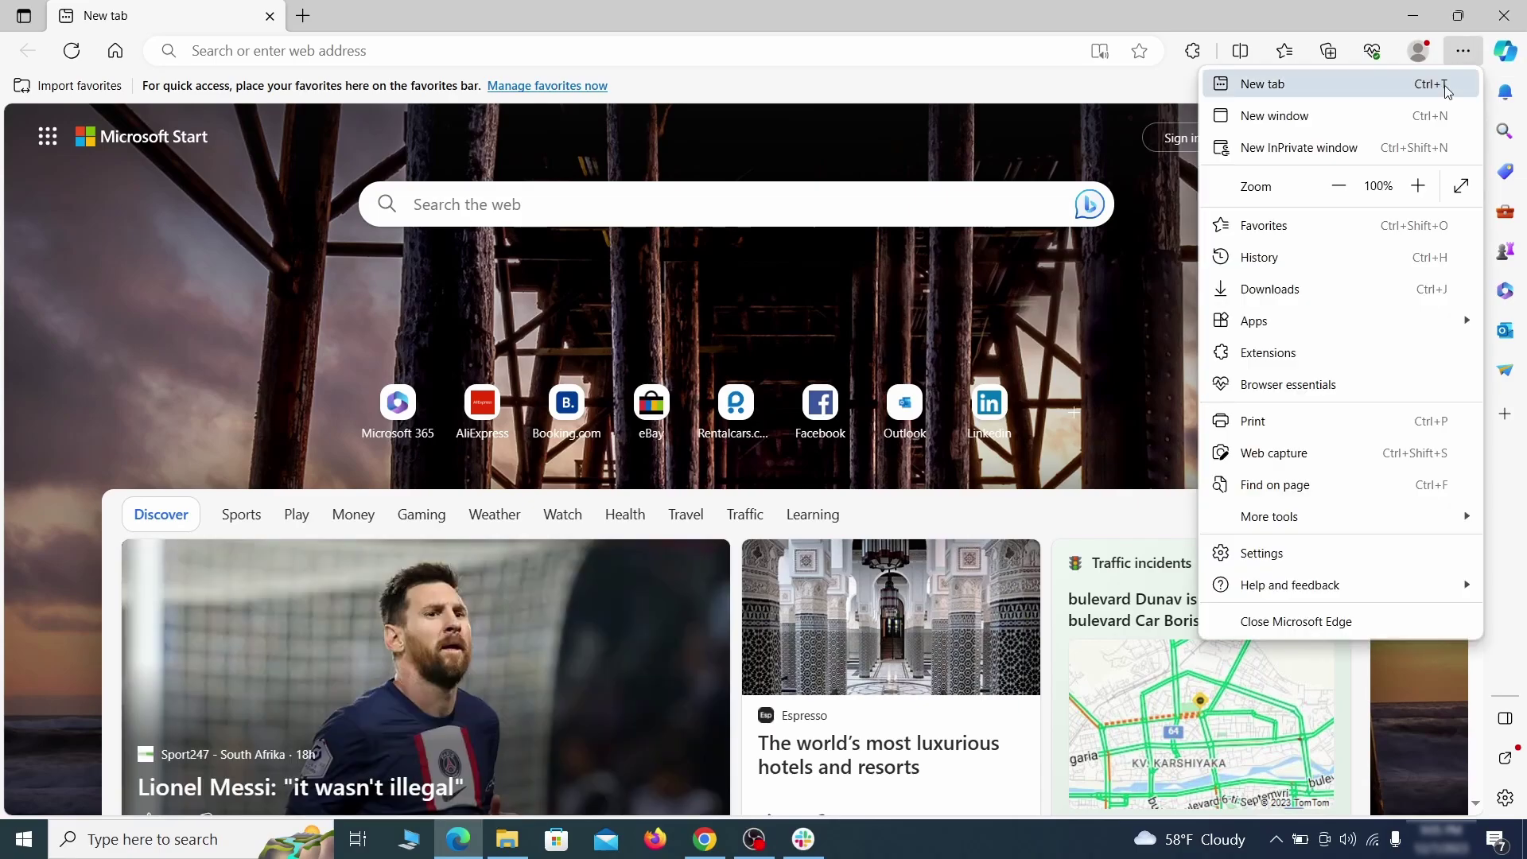
left_click(1311, 350)
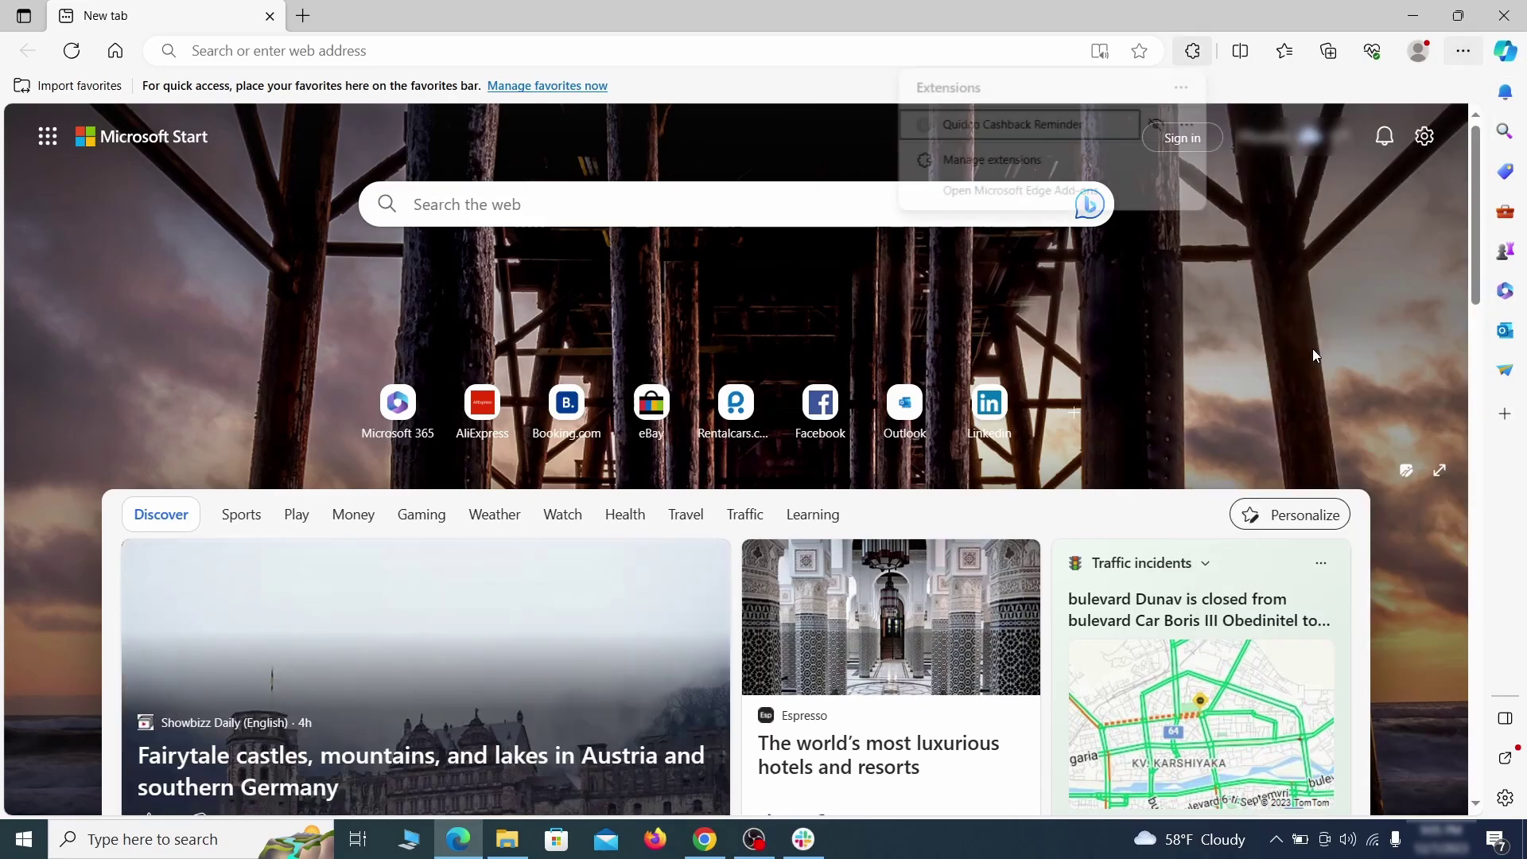
left_click(989, 163)
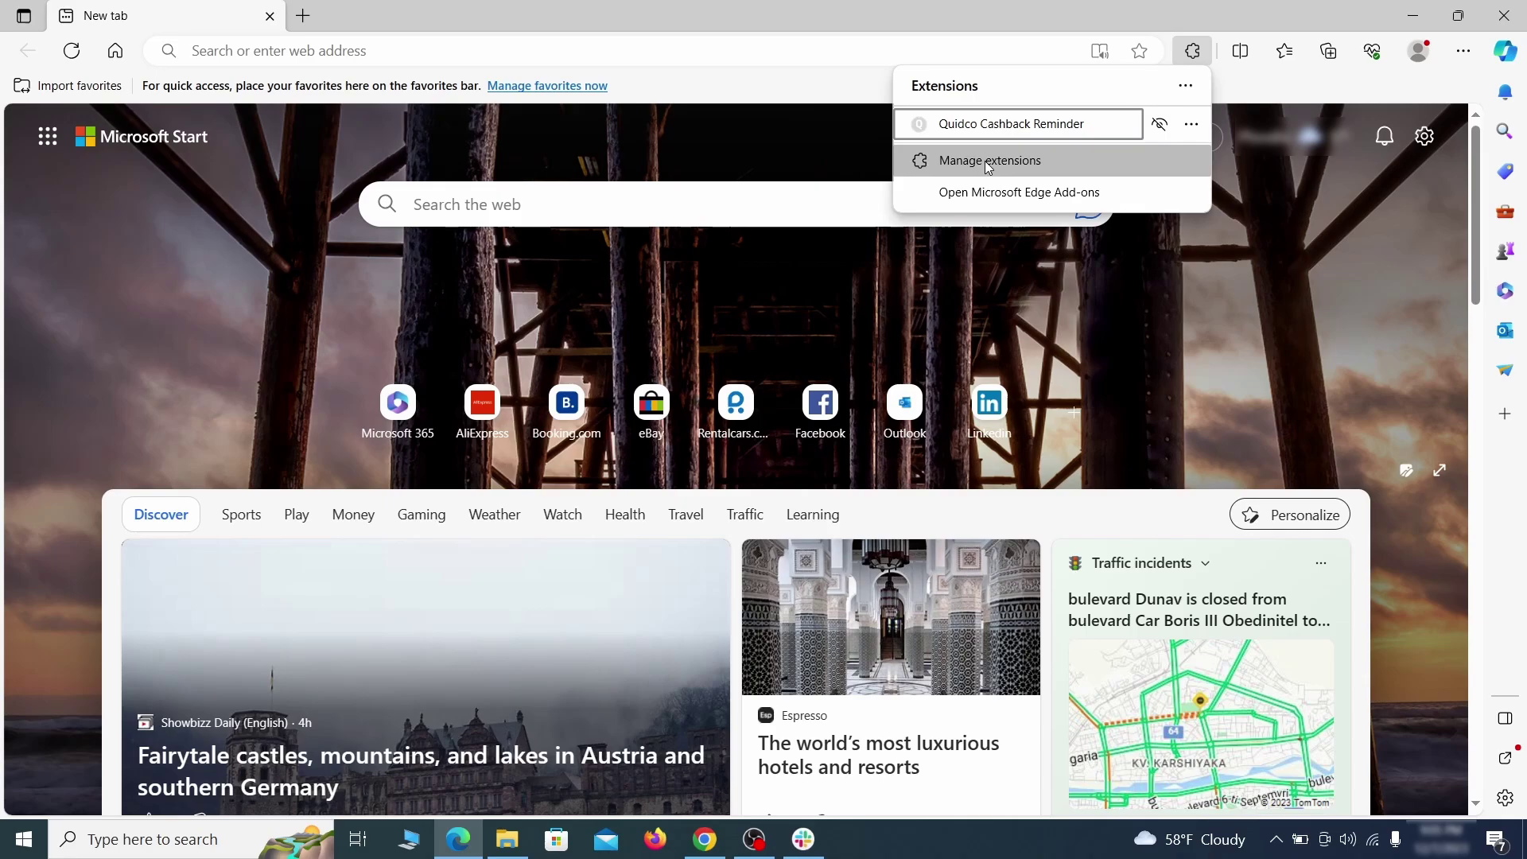
left_click(988, 163)
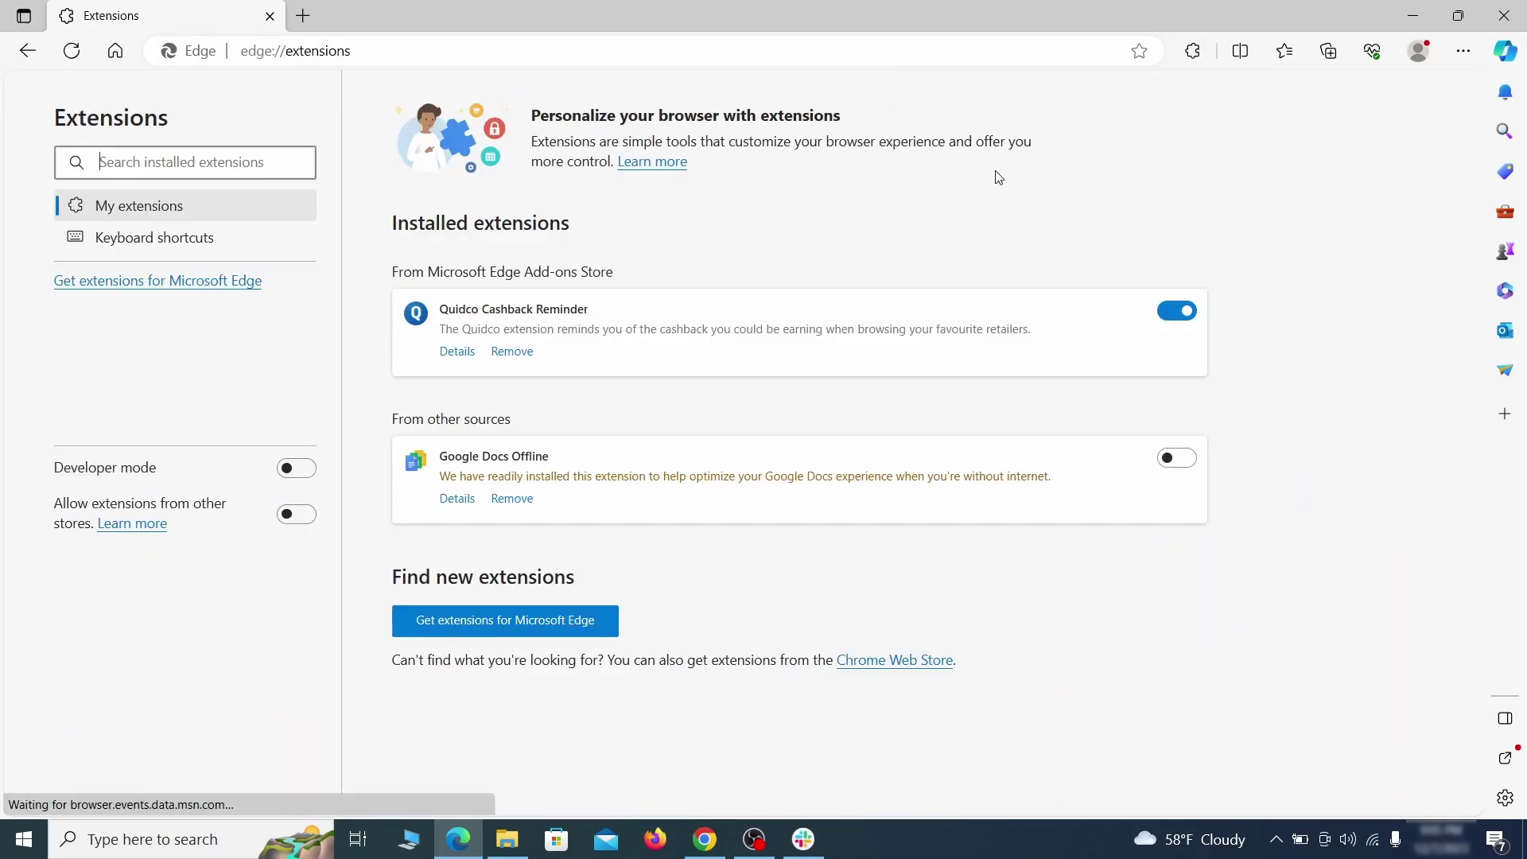
left_click(1179, 312)
left_click(511, 352)
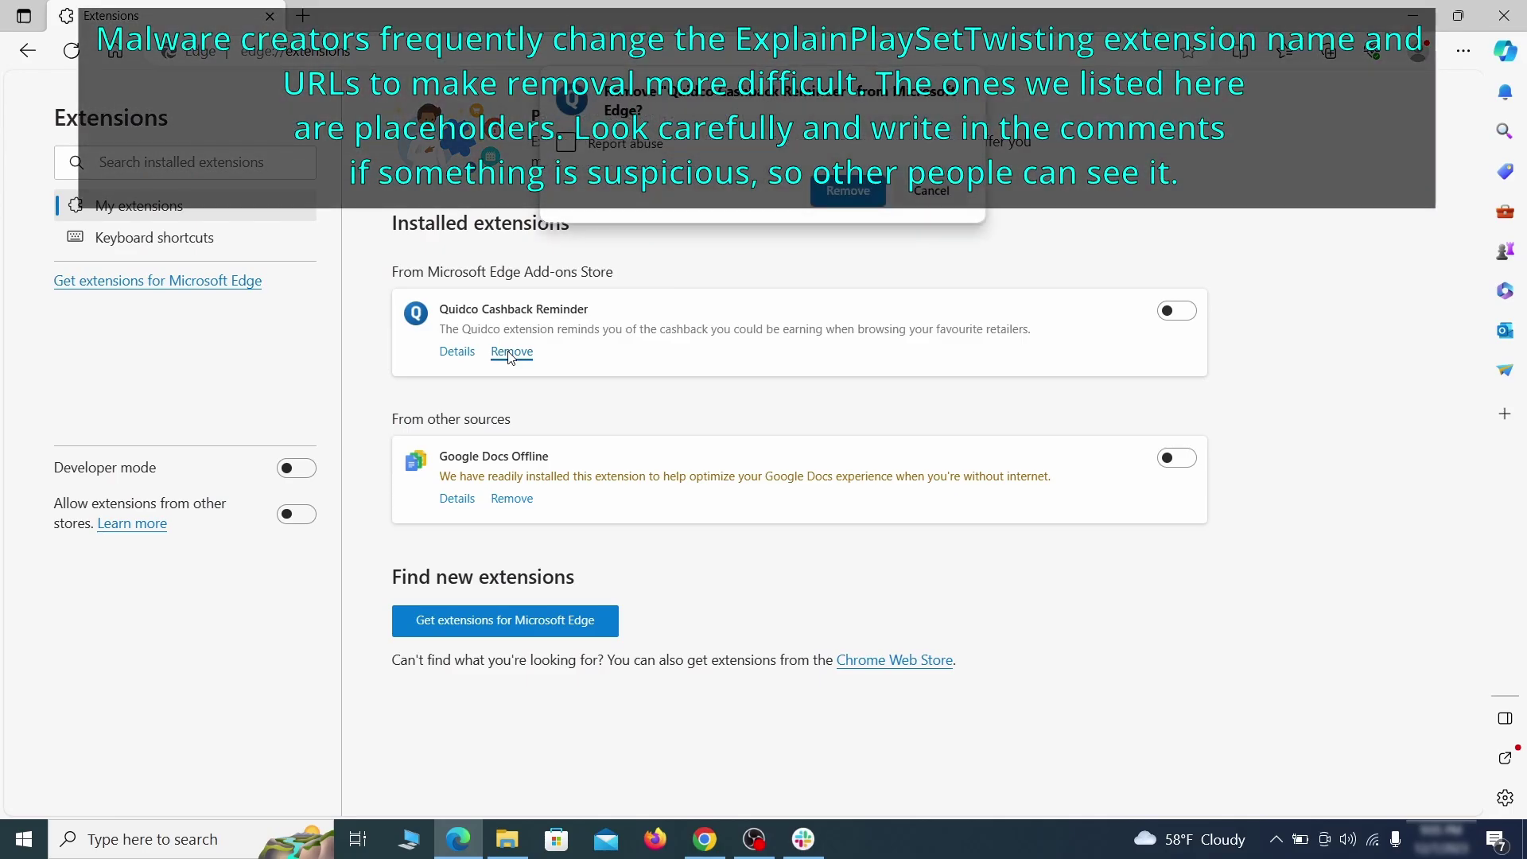
Open Edge's privacy settings in a new tab and clear the last hour's browsing data, including cookies, cached files and site permissions
key("ctrl+t")
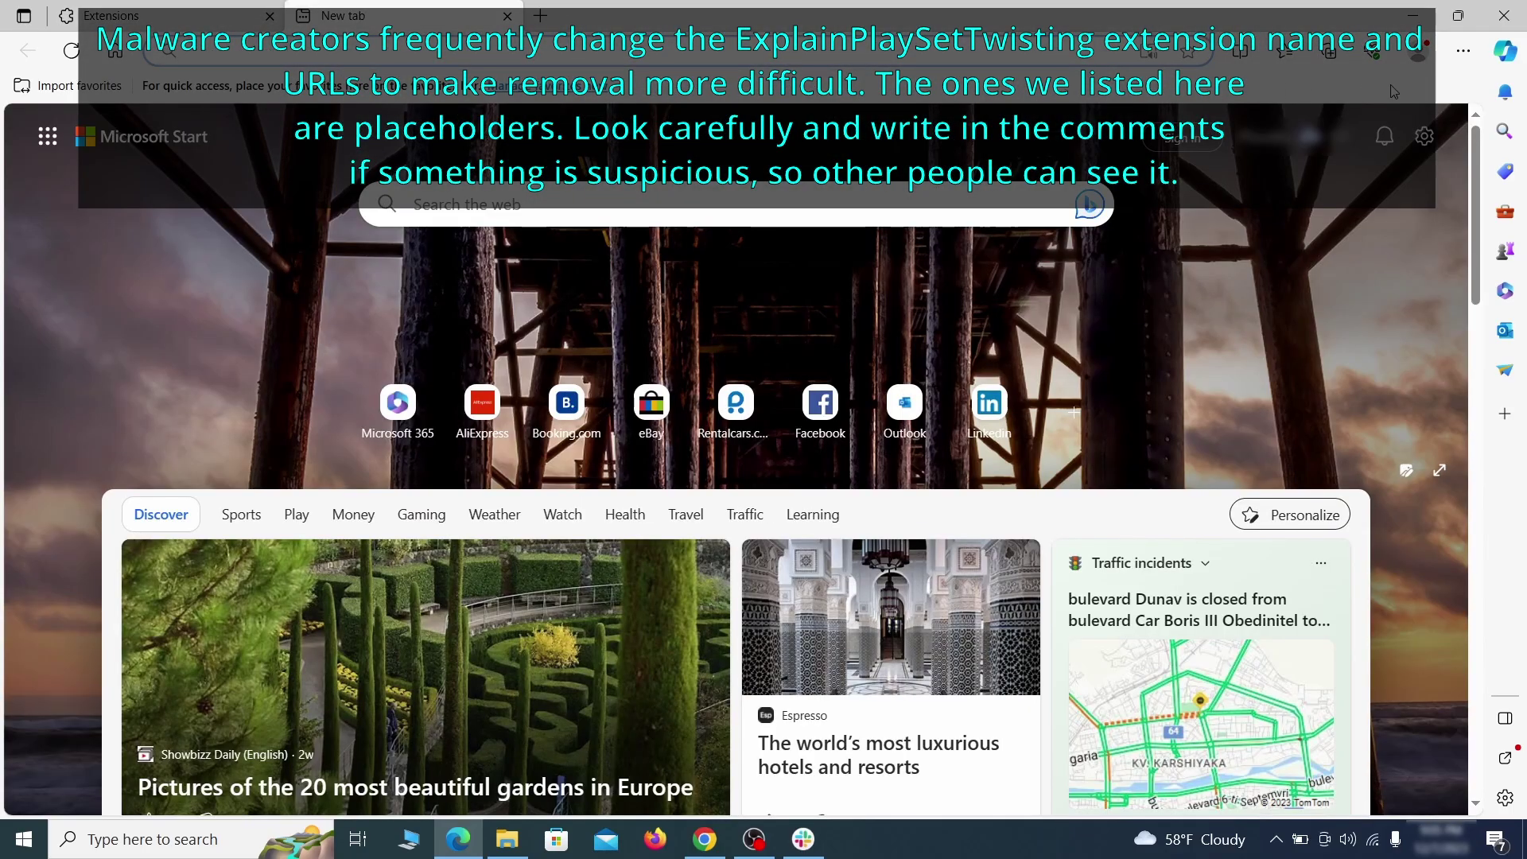
left_click(1463, 52)
left_click(1264, 548)
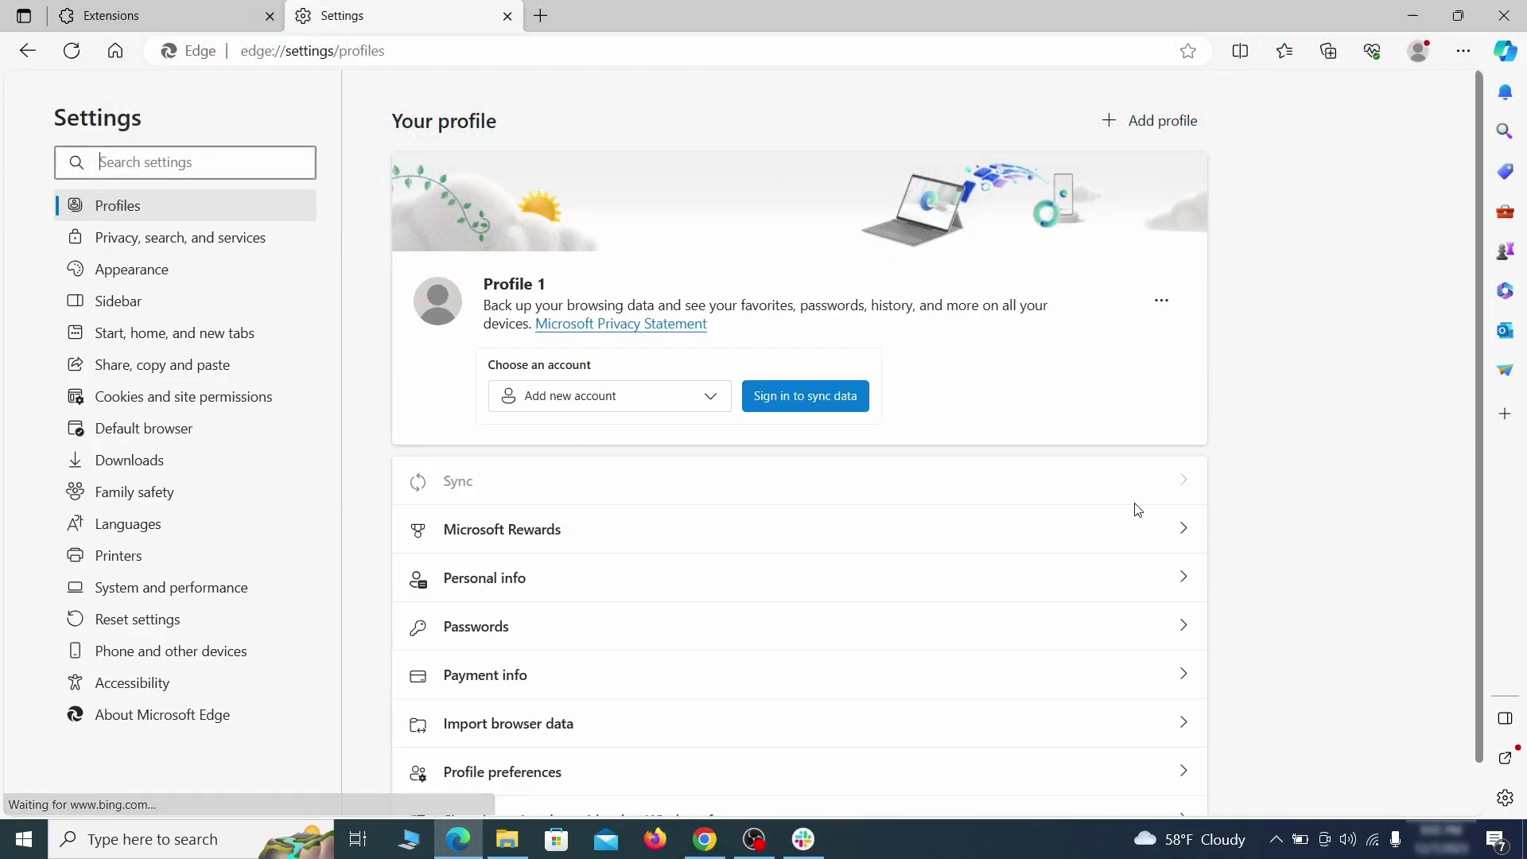
left_click(256, 243)
scroll(828, 488, "down", 4)
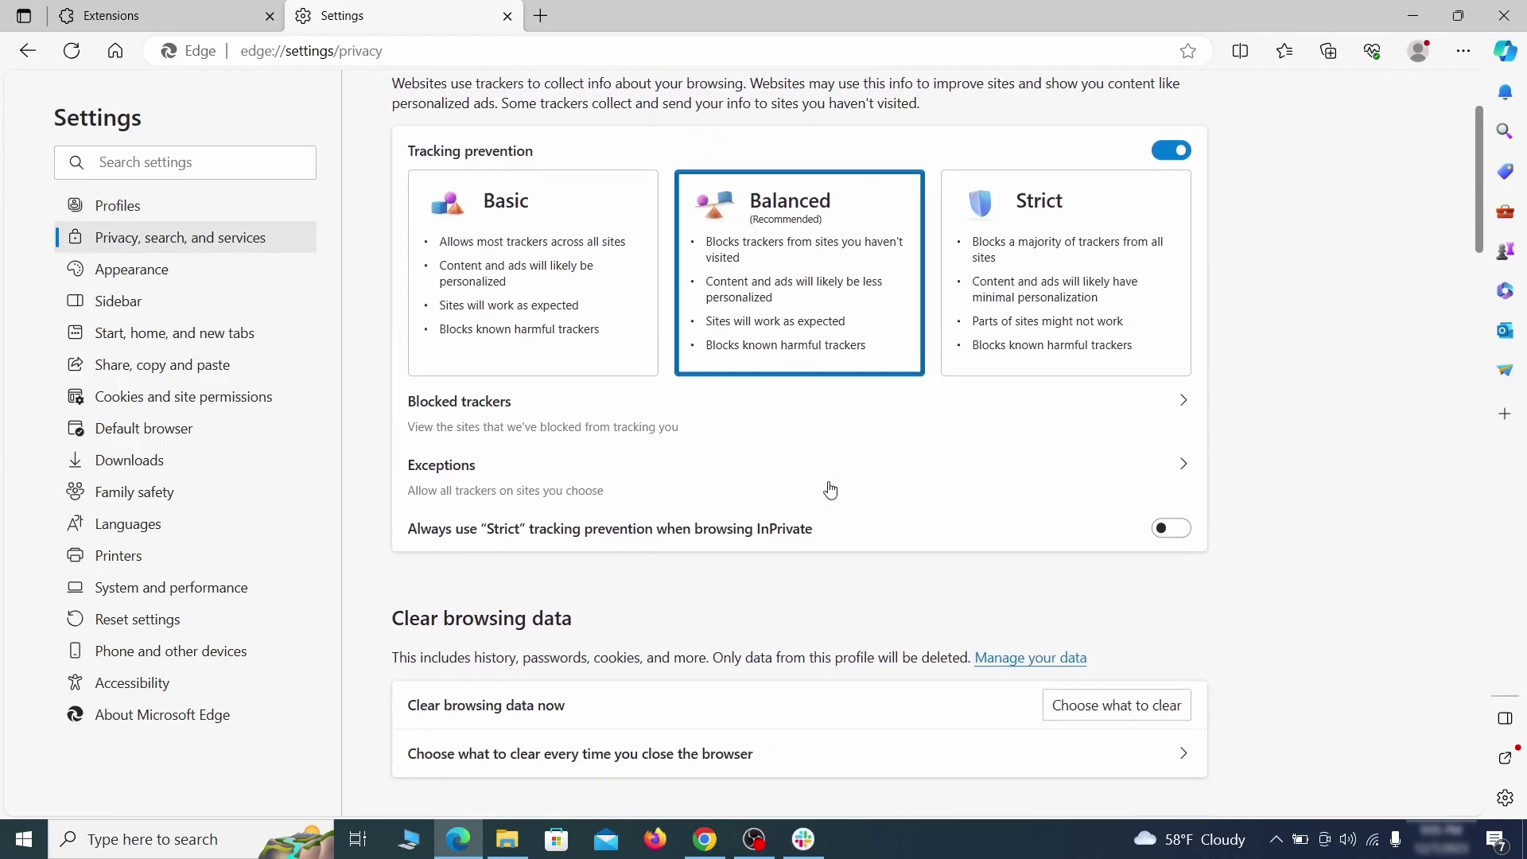
left_click(1143, 554)
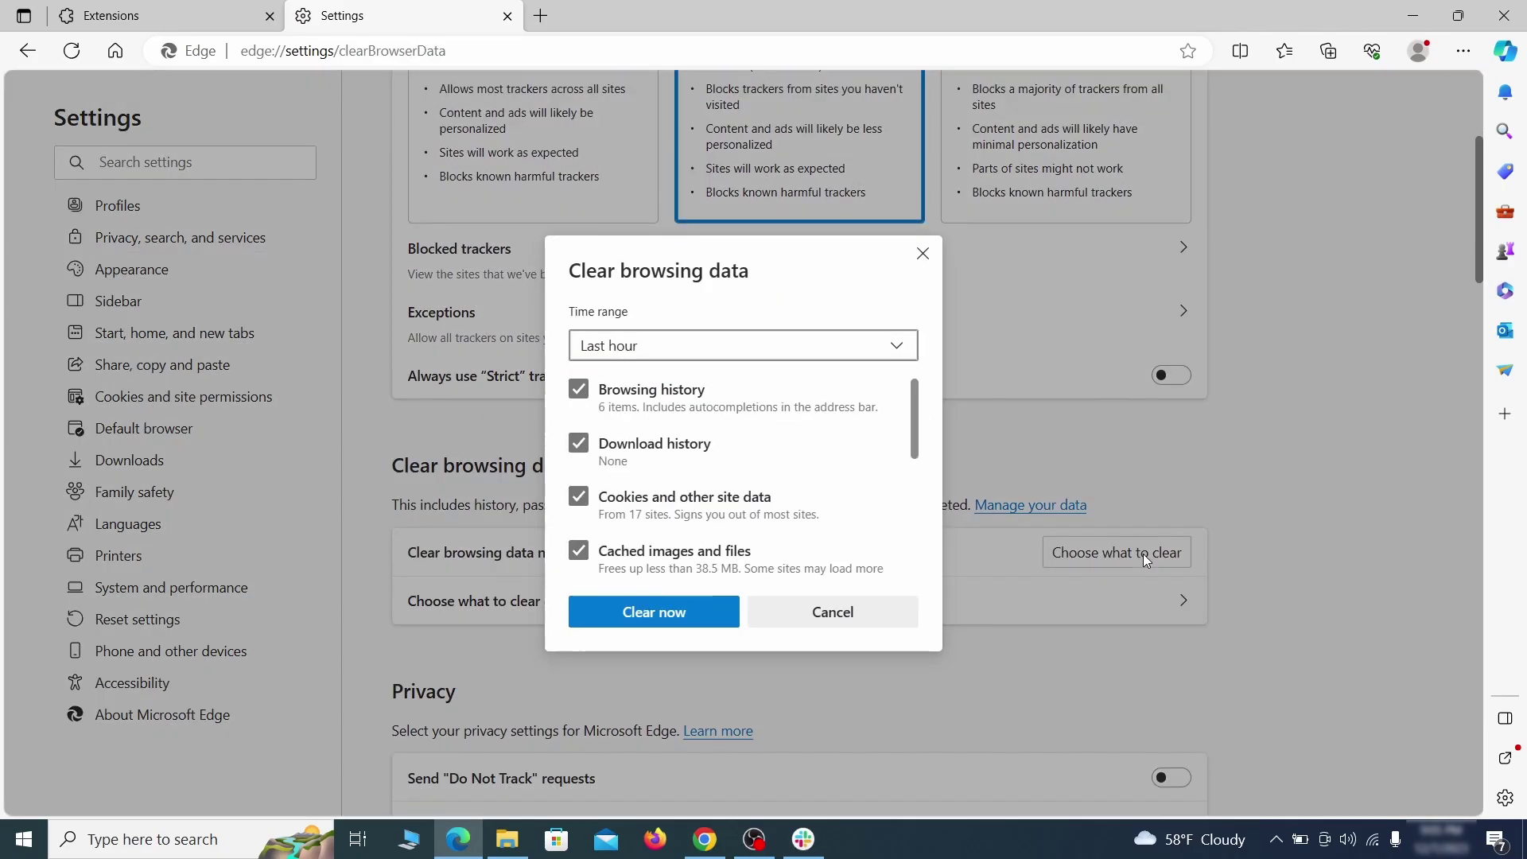
scroll(611, 388, "down", 5)
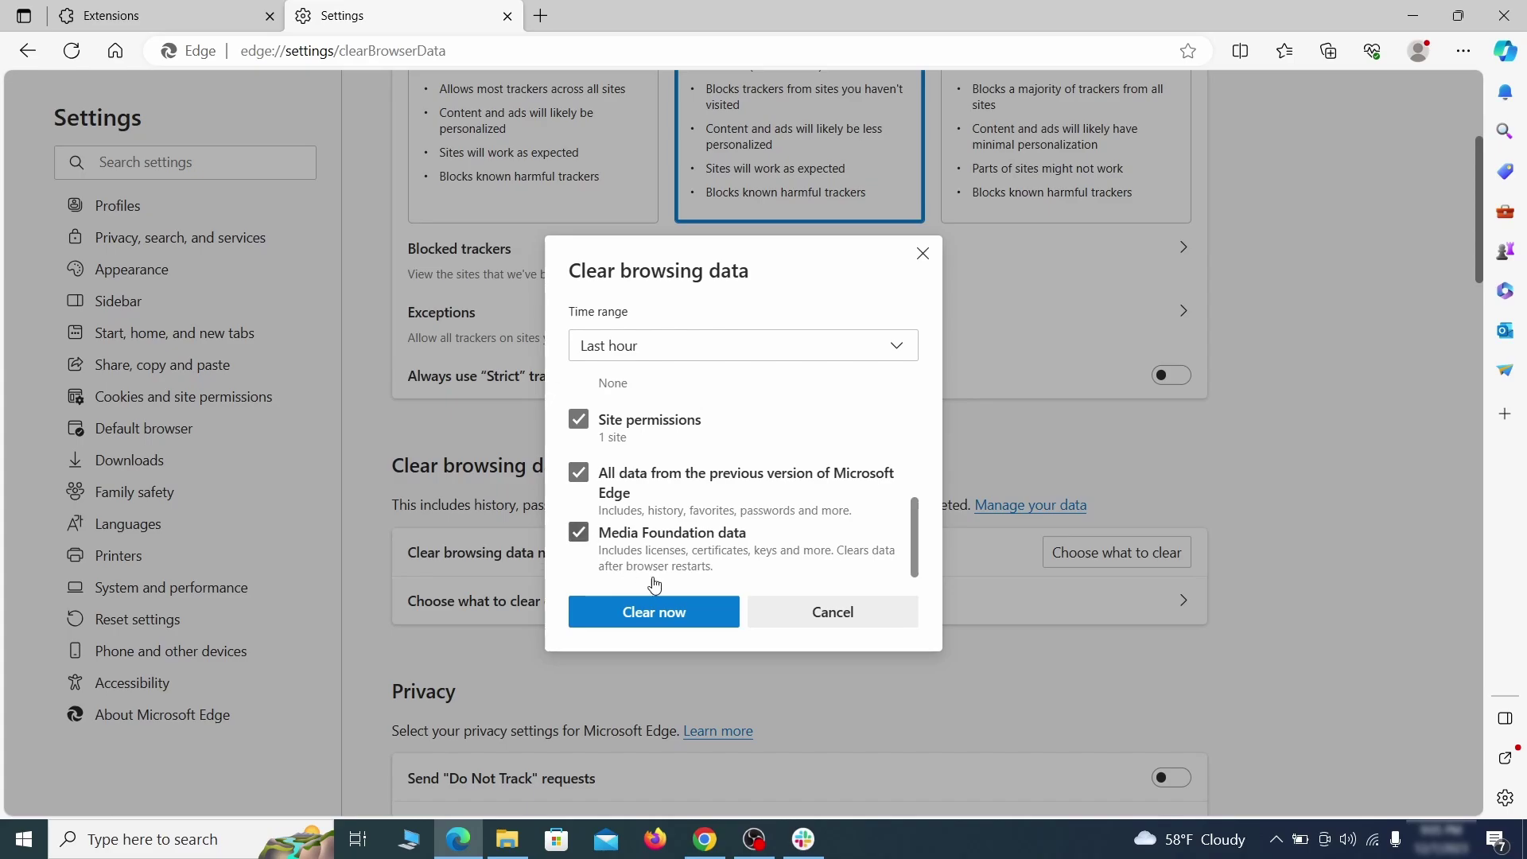
left_click(715, 620)
Set Google as the search engine used in the address bar in Edge's address bar and search settings
scroll(986, 452, "down", 10)
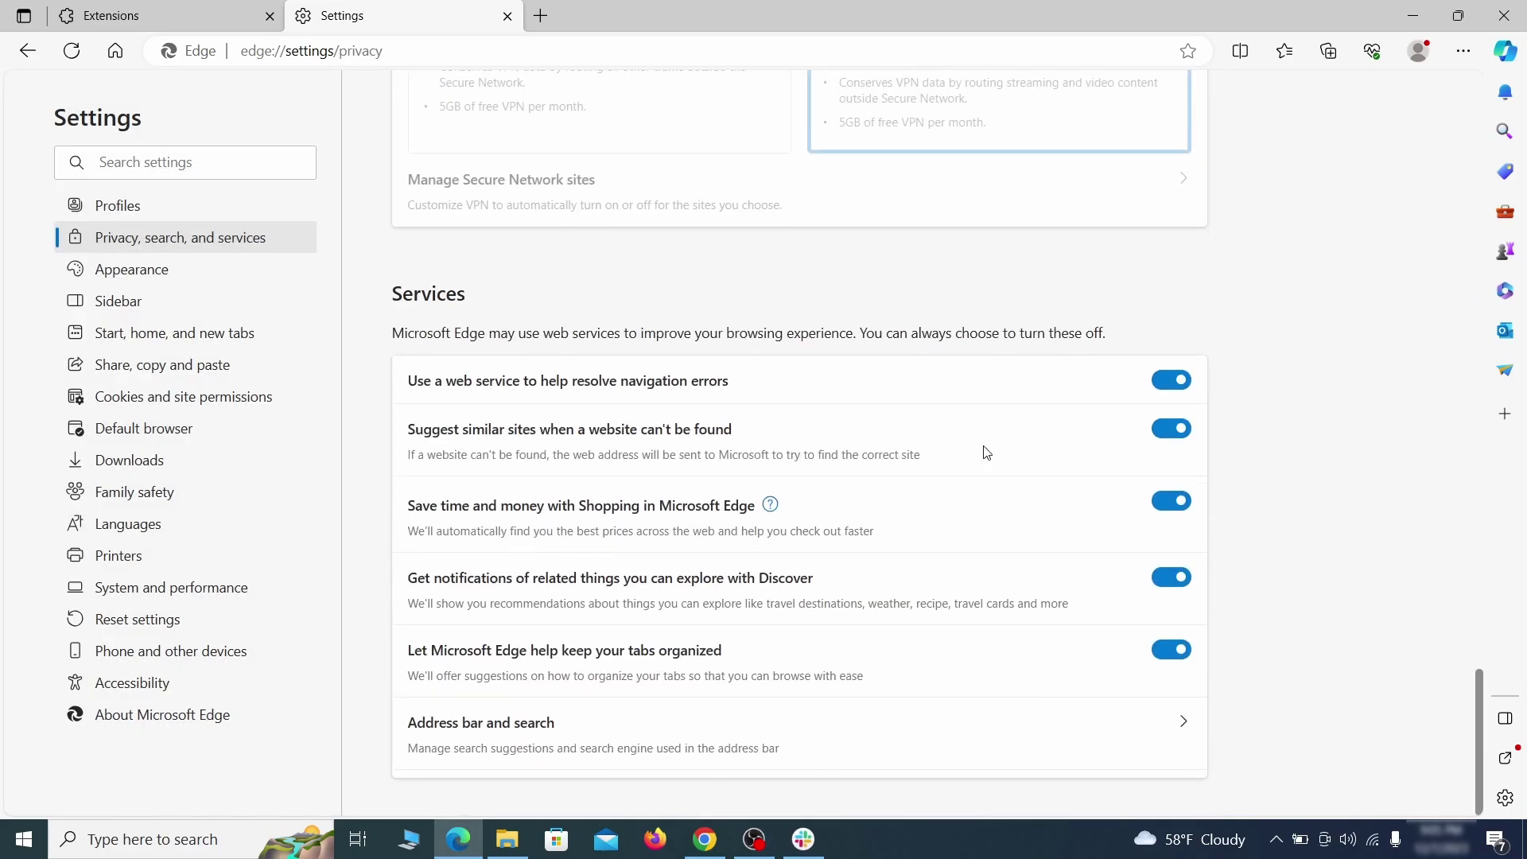
left_click(872, 748)
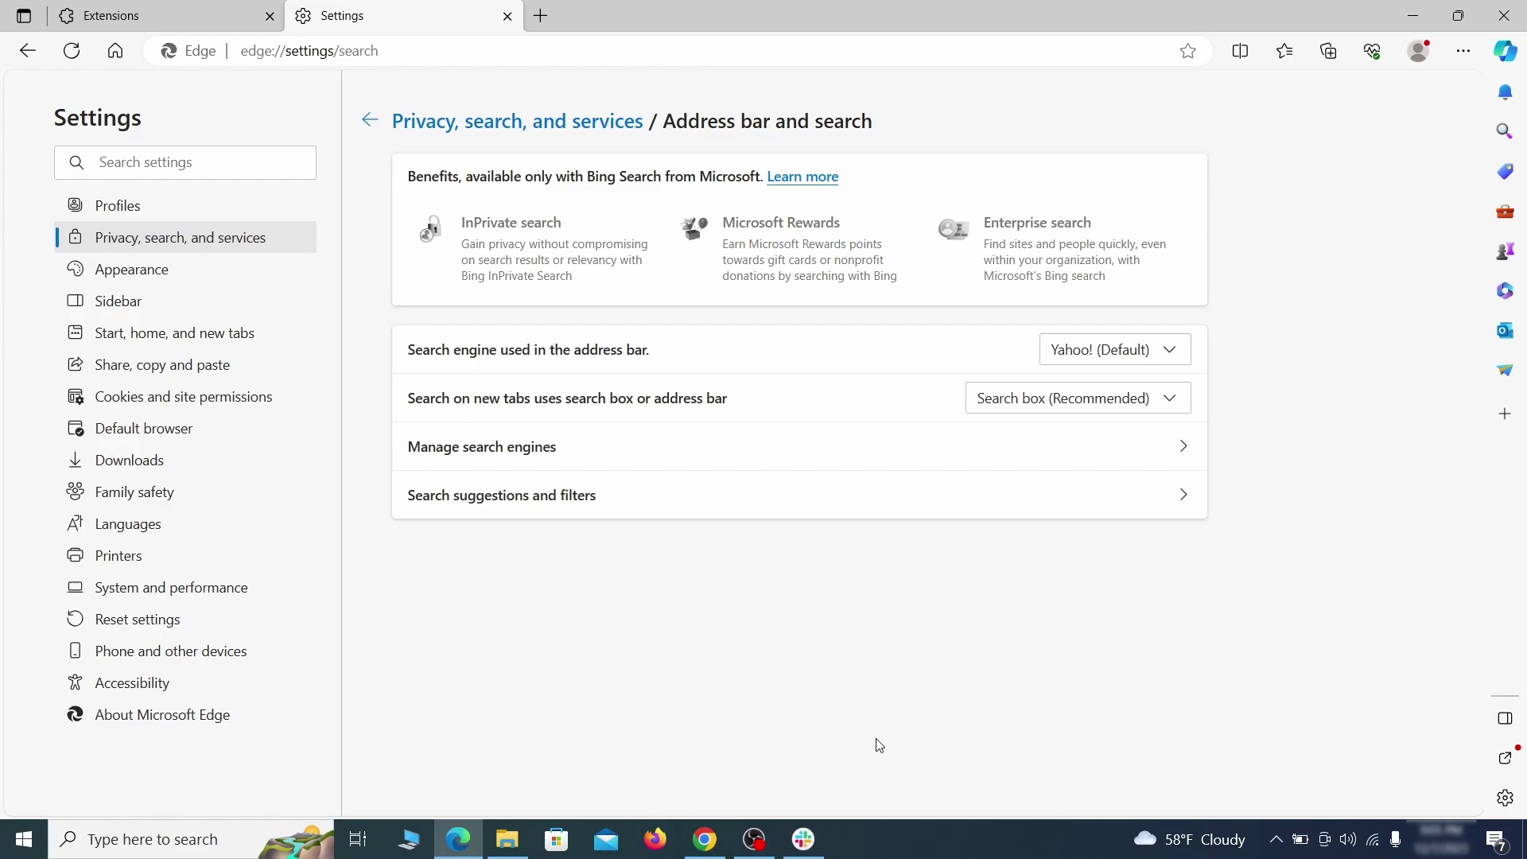
left_click(1175, 351)
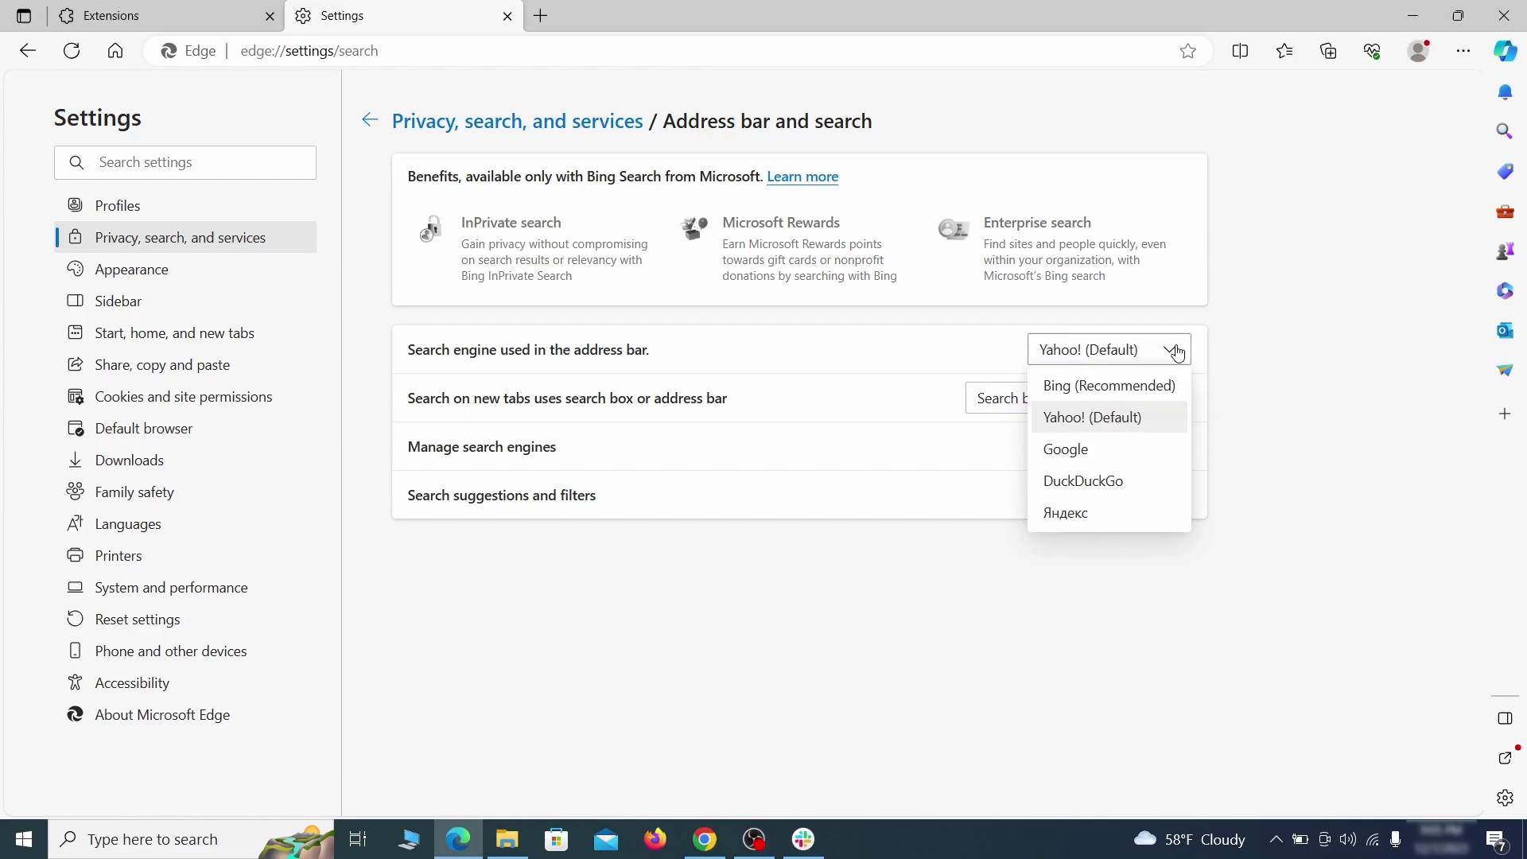
left_click(1131, 444)
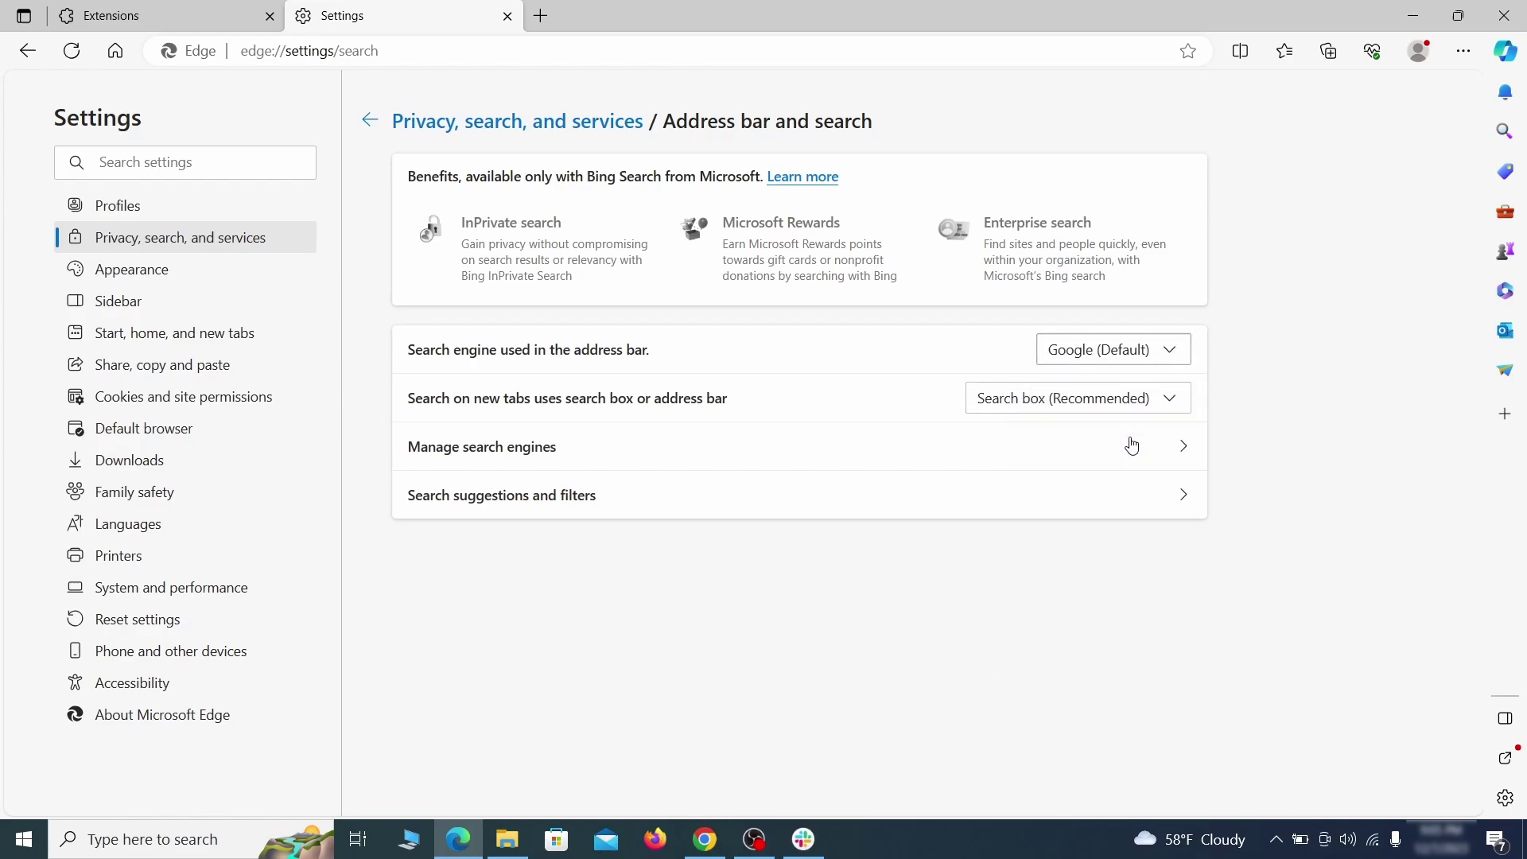
Remove the ExampleRougeURL.com entry from Edge's managed list of address bar search engines
left_click(589, 459)
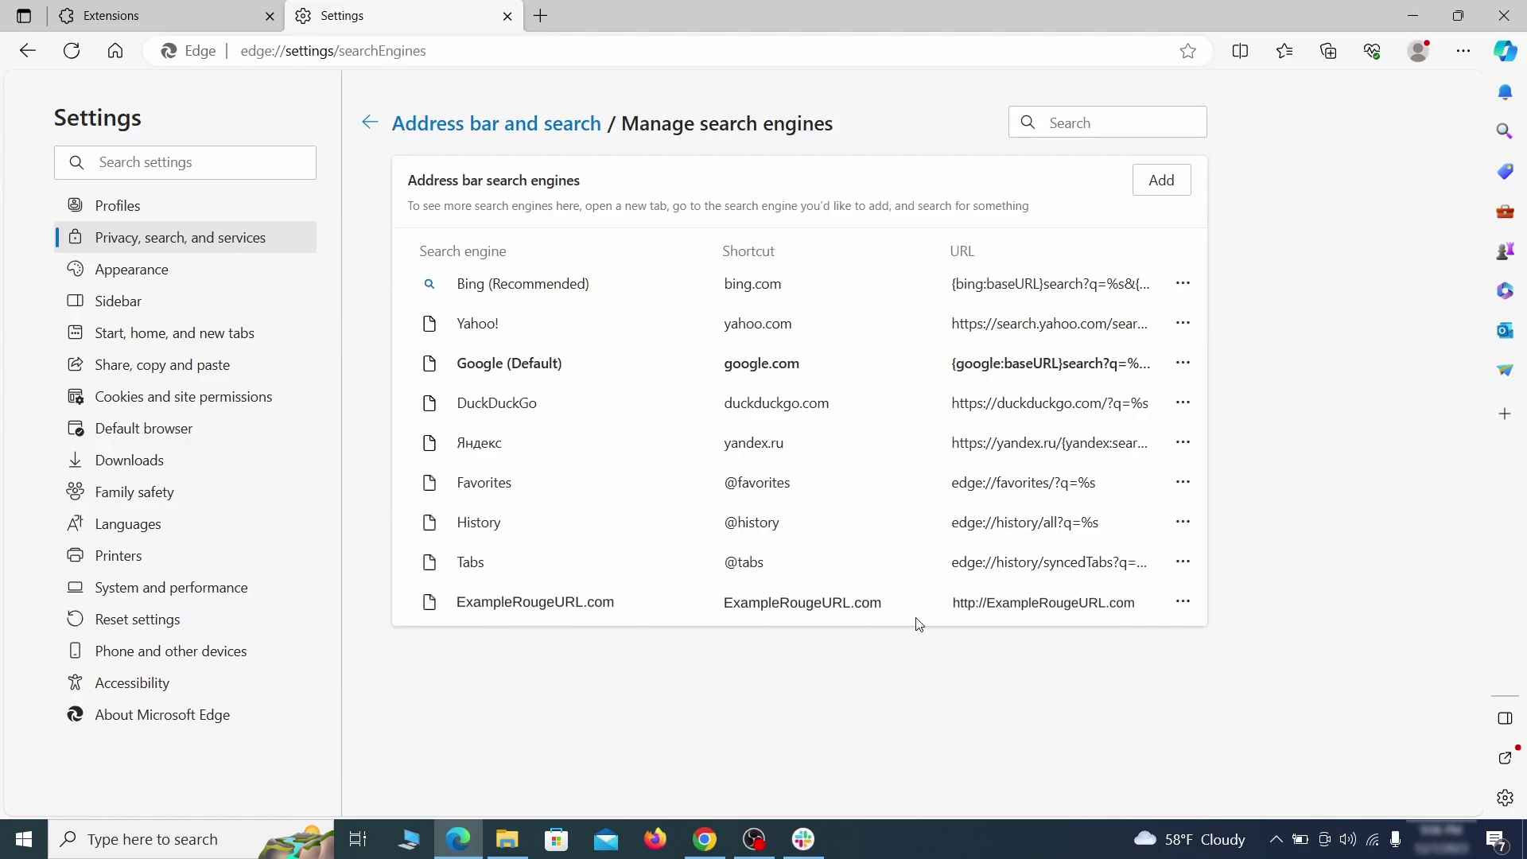
left_click(1183, 602)
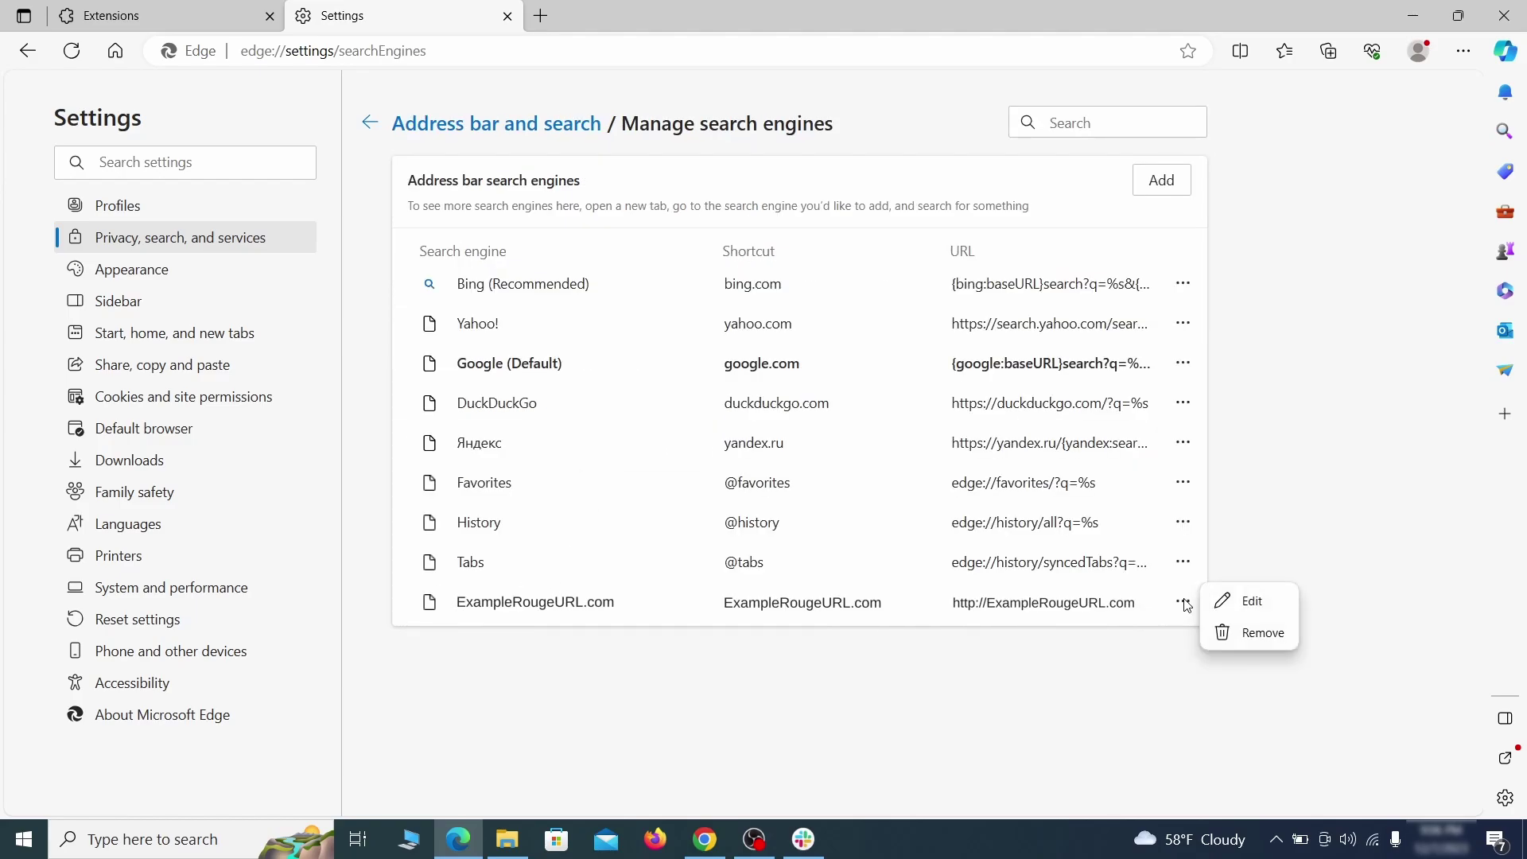
left_click(1266, 642)
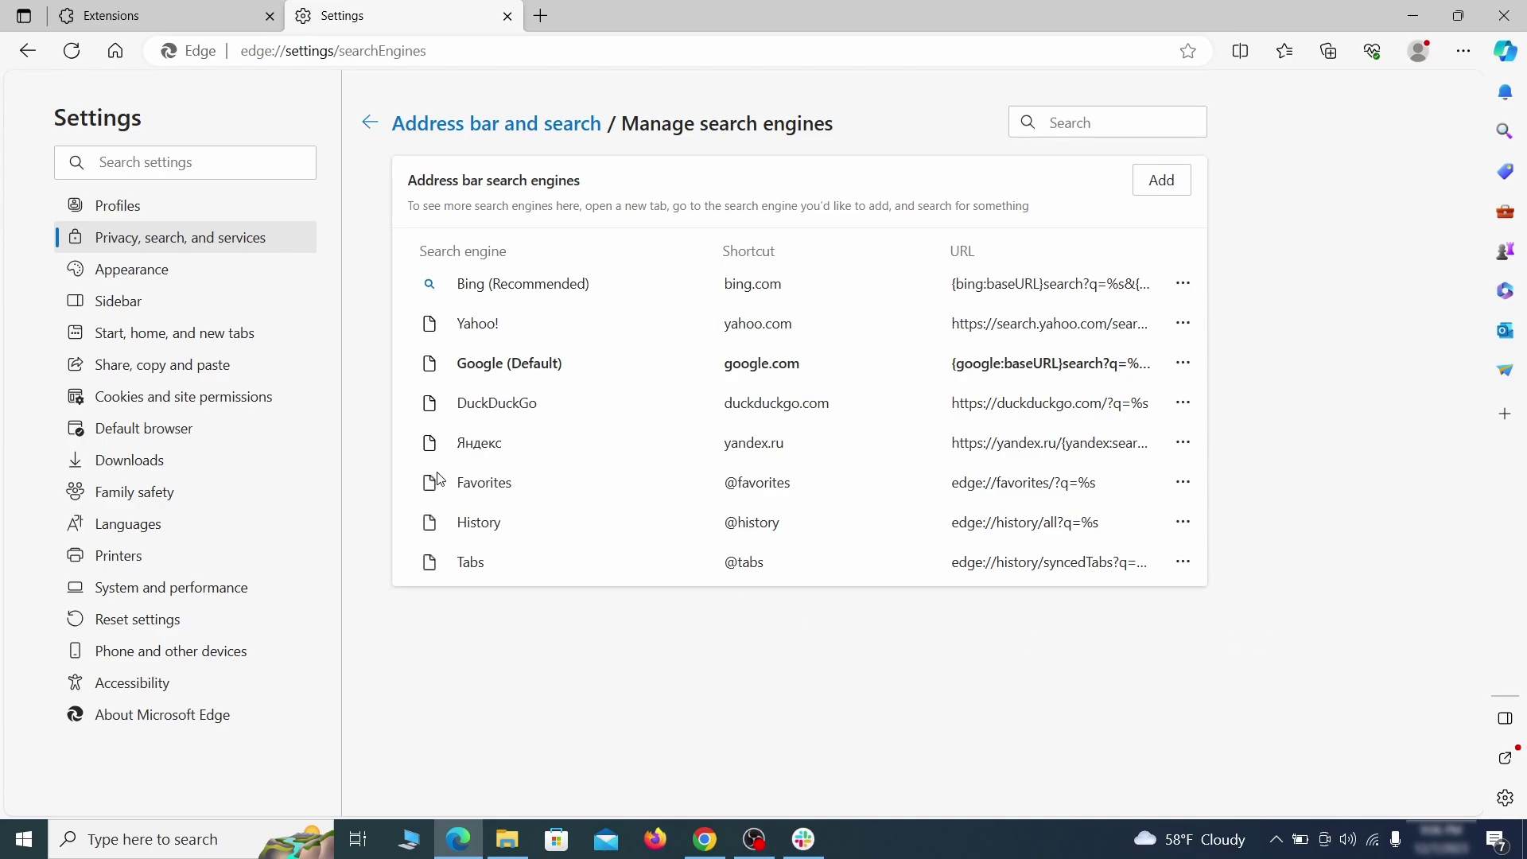
Delete the ExampleRougeURL.com startup page in Edge's start, home and new tabs settings
left_click(191, 334)
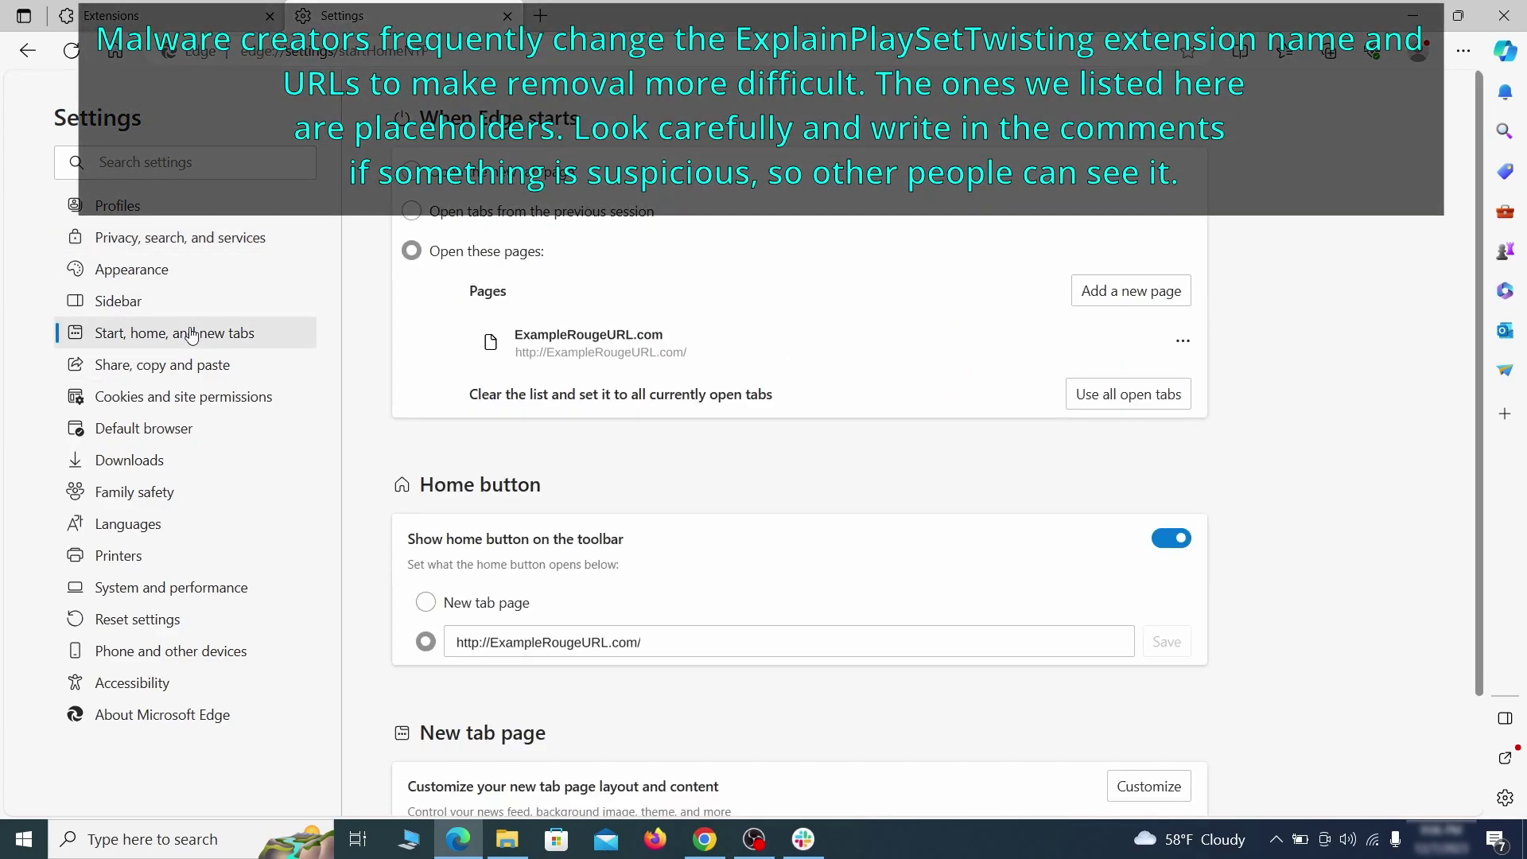
left_click(1182, 350)
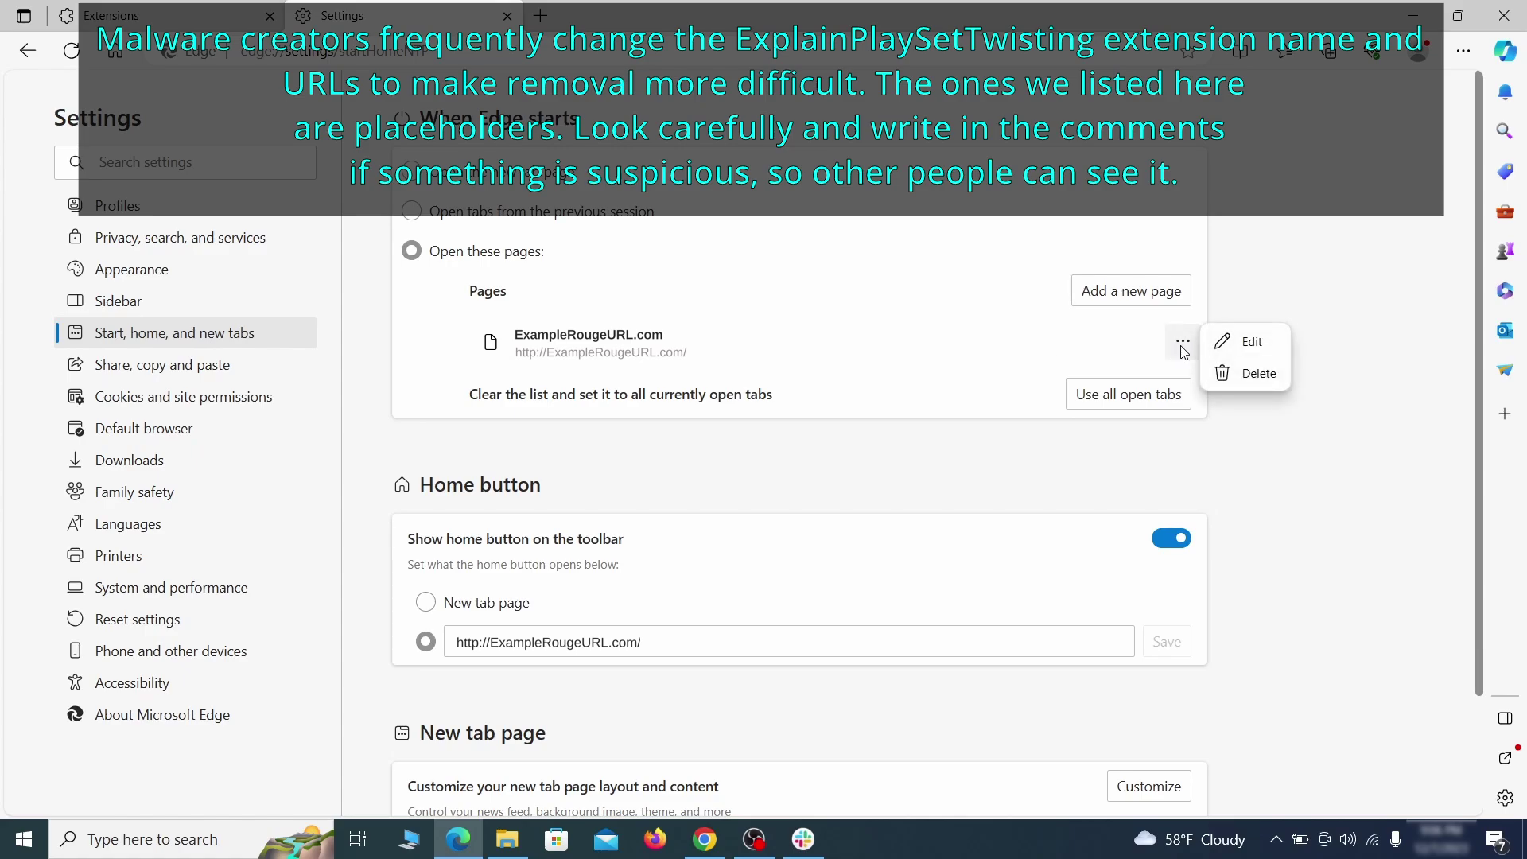
left_click(1245, 374)
Clear the home button's custom URL and set the home button to open the new tab page
left_click(666, 570)
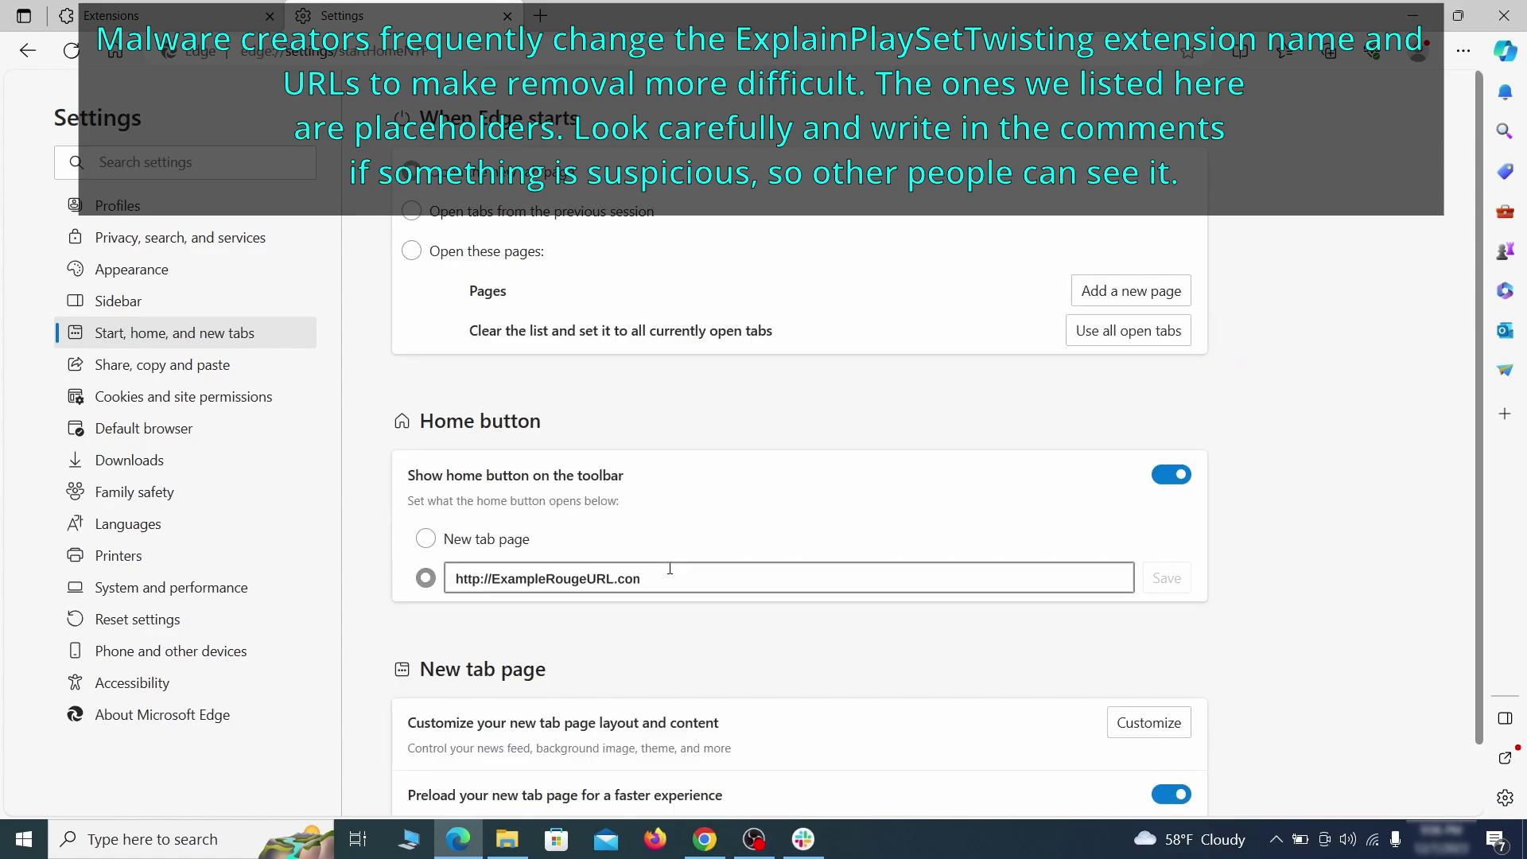
triple_click(663, 571)
key("BackSpace")
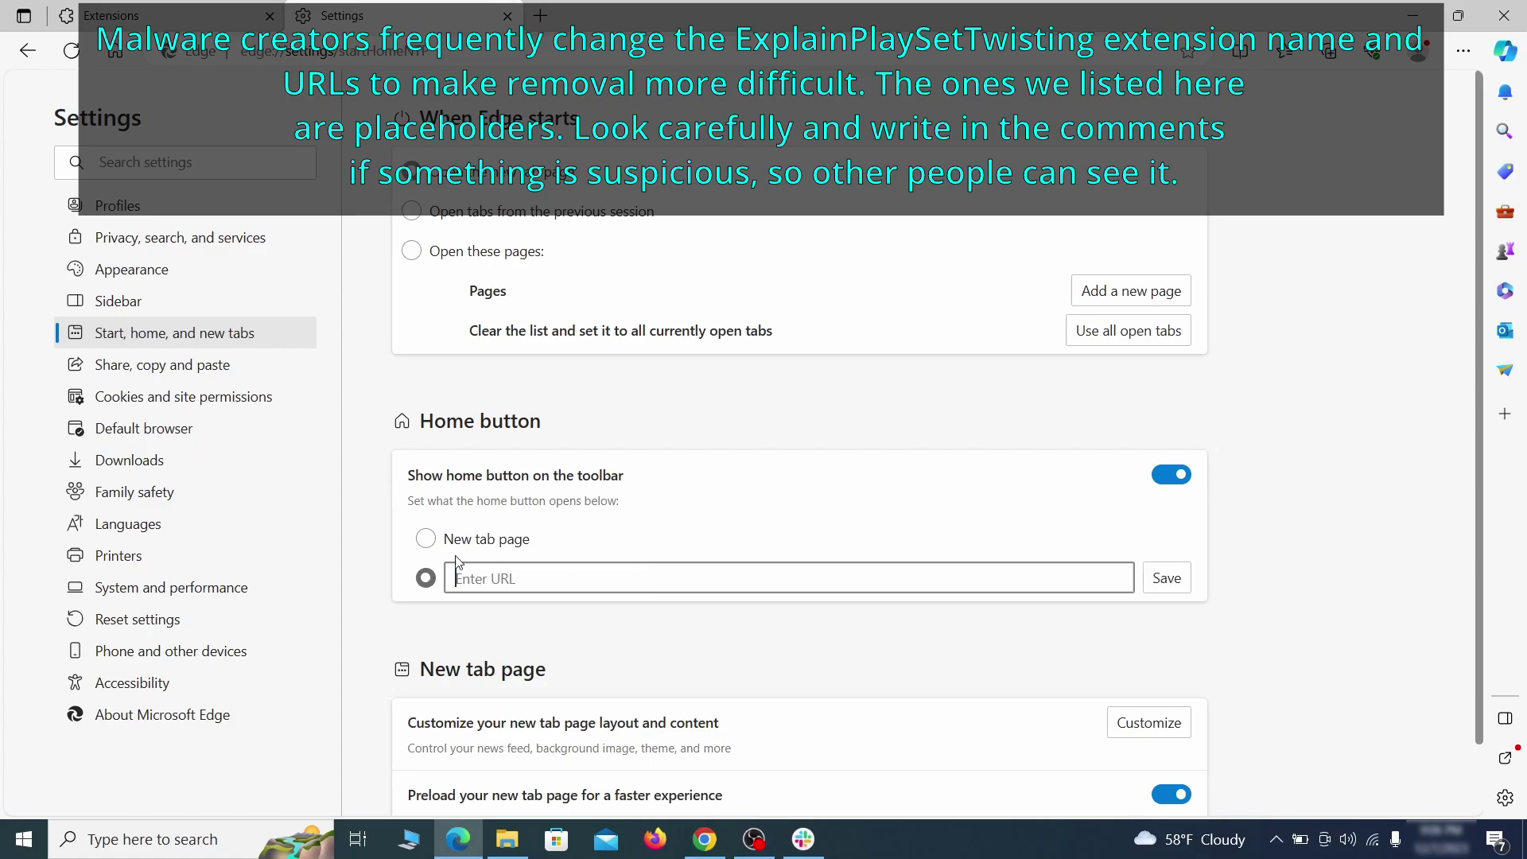
left_click(425, 538)
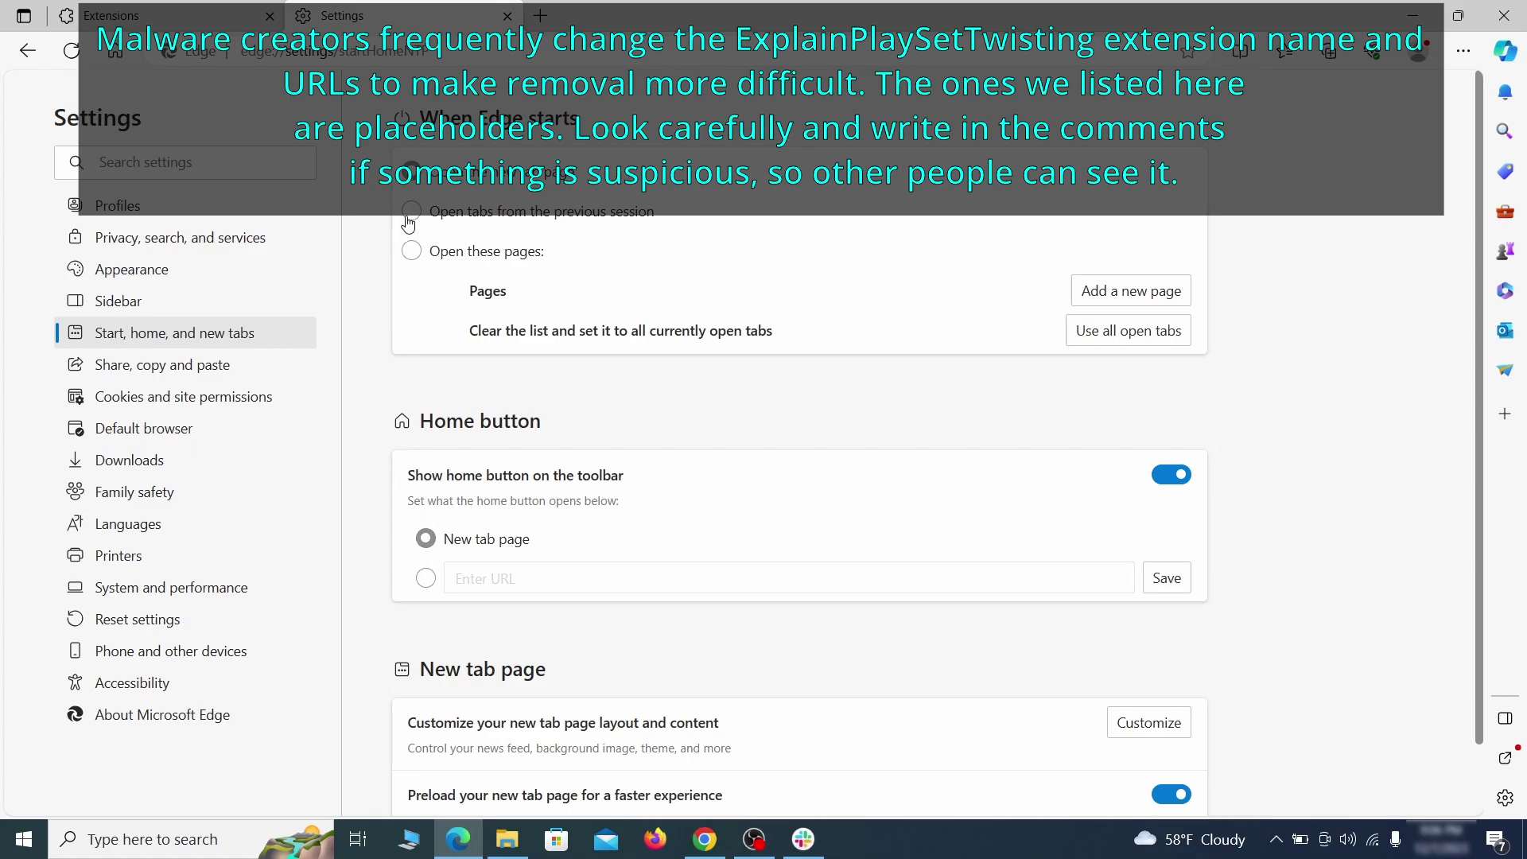
Remove ExampleRougeURL.com from the sites allowed to send notifications in Edge's site permissions
left_click(273, 395)
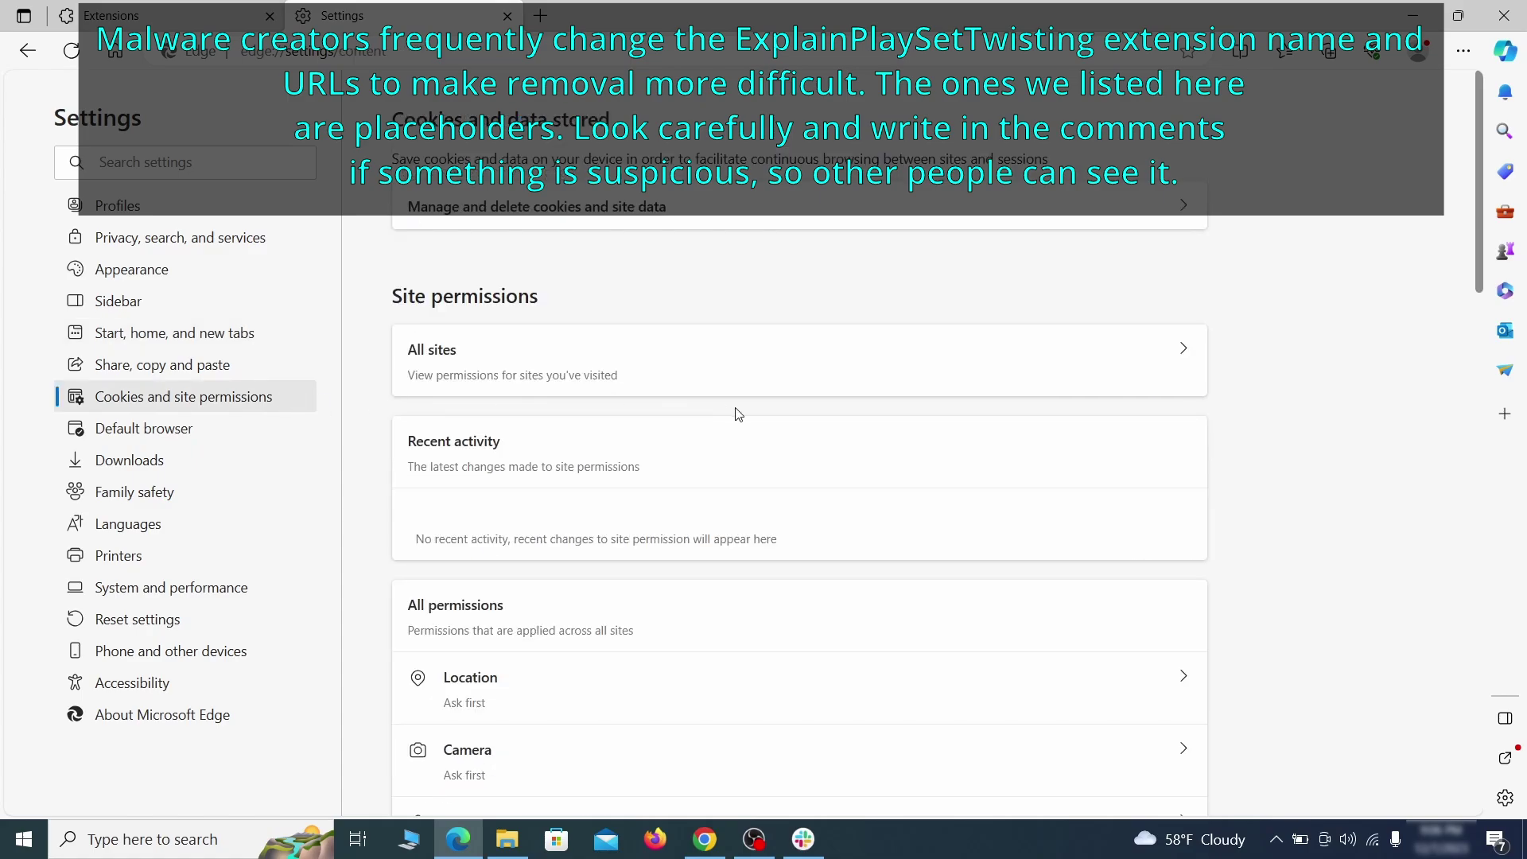
scroll(738, 414, "down", 5)
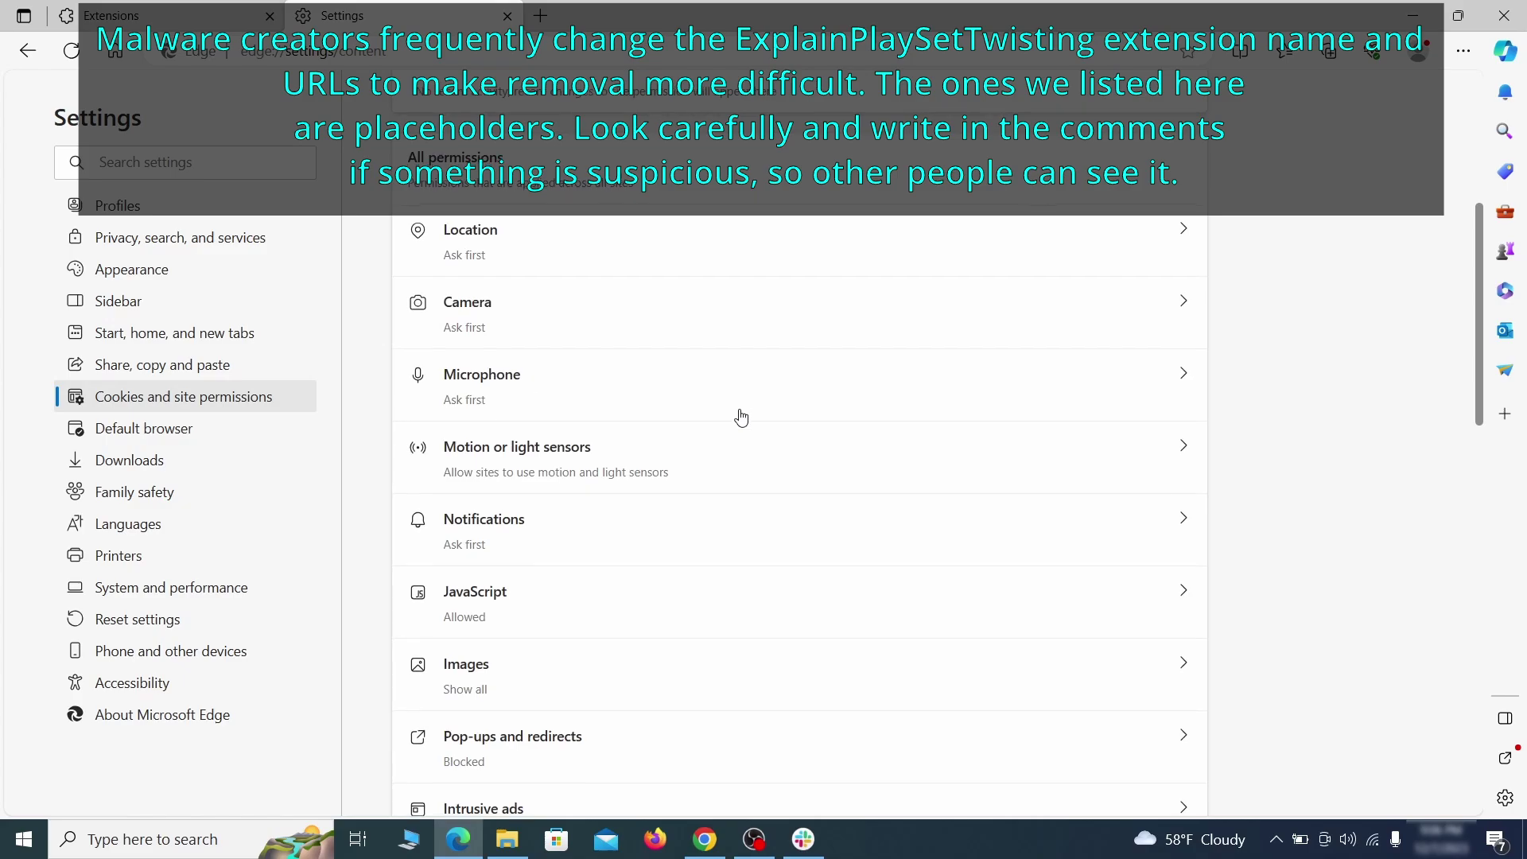
scroll(738, 416, "down", 1)
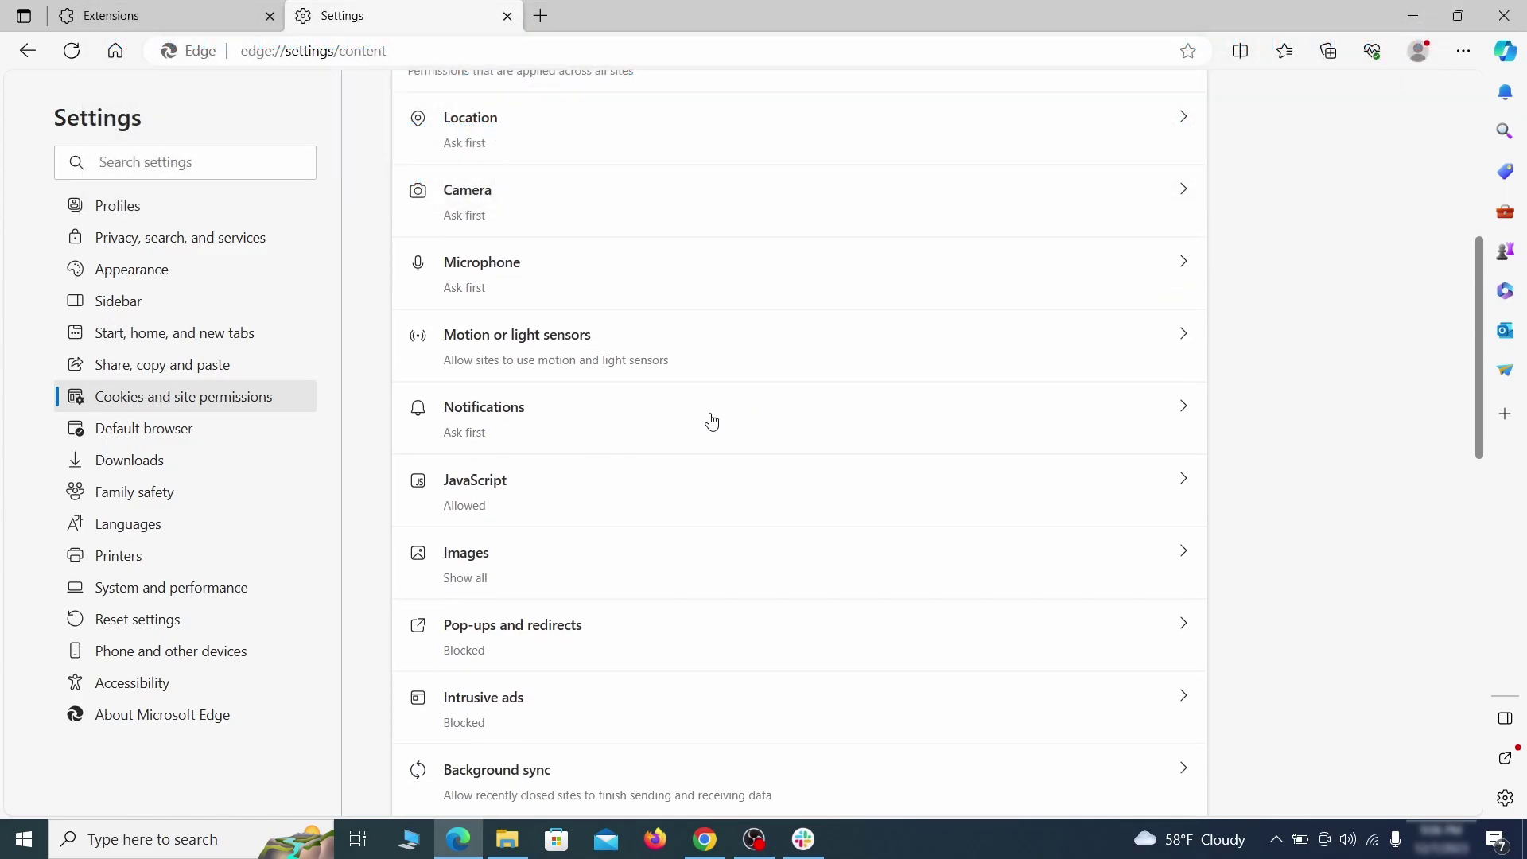
left_click(711, 421)
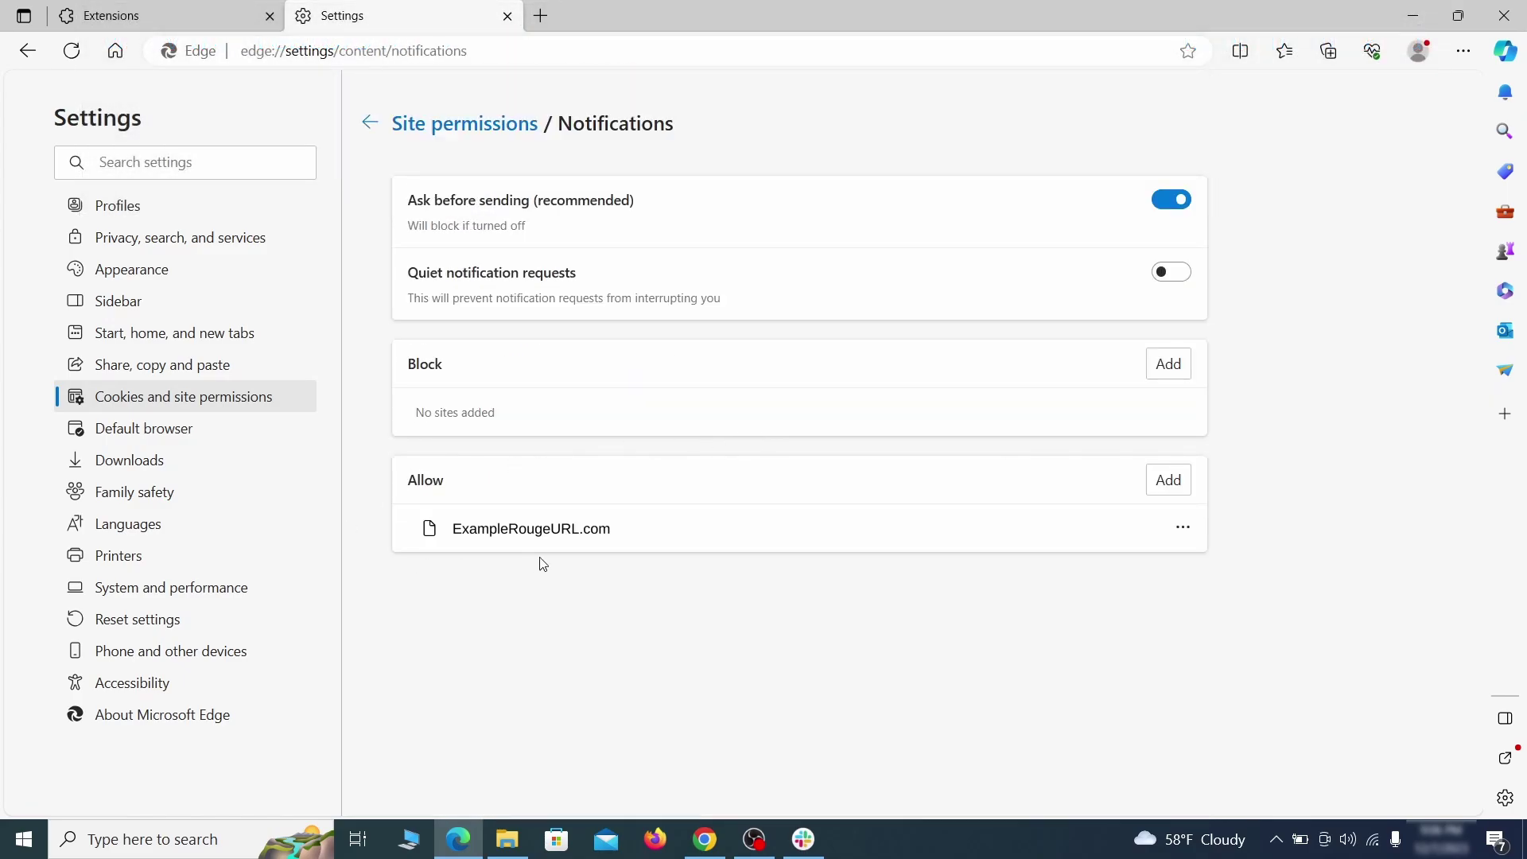
left_click(1182, 527)
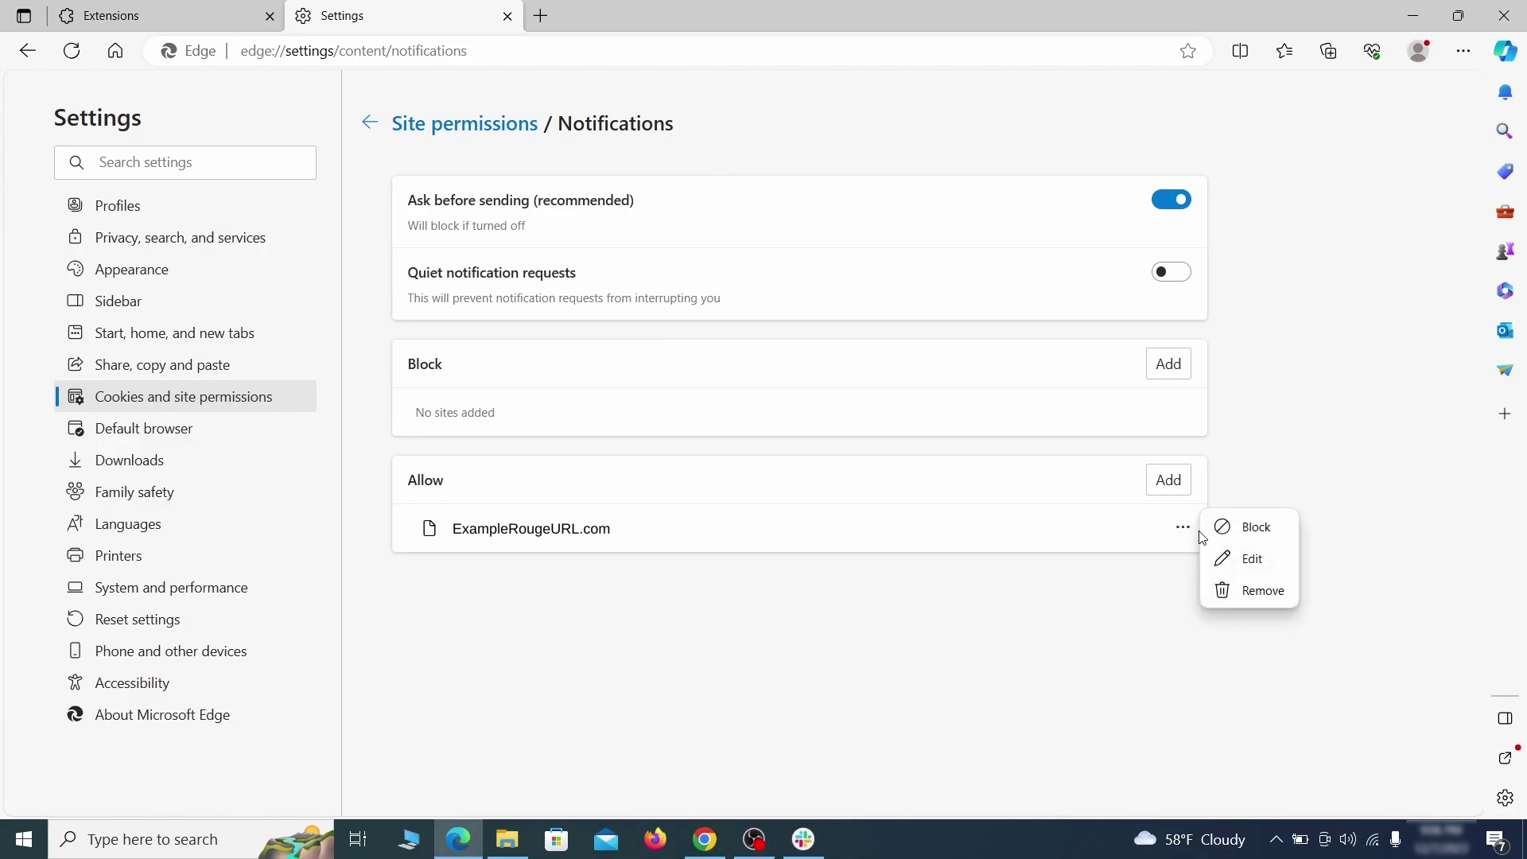
left_click(1252, 595)
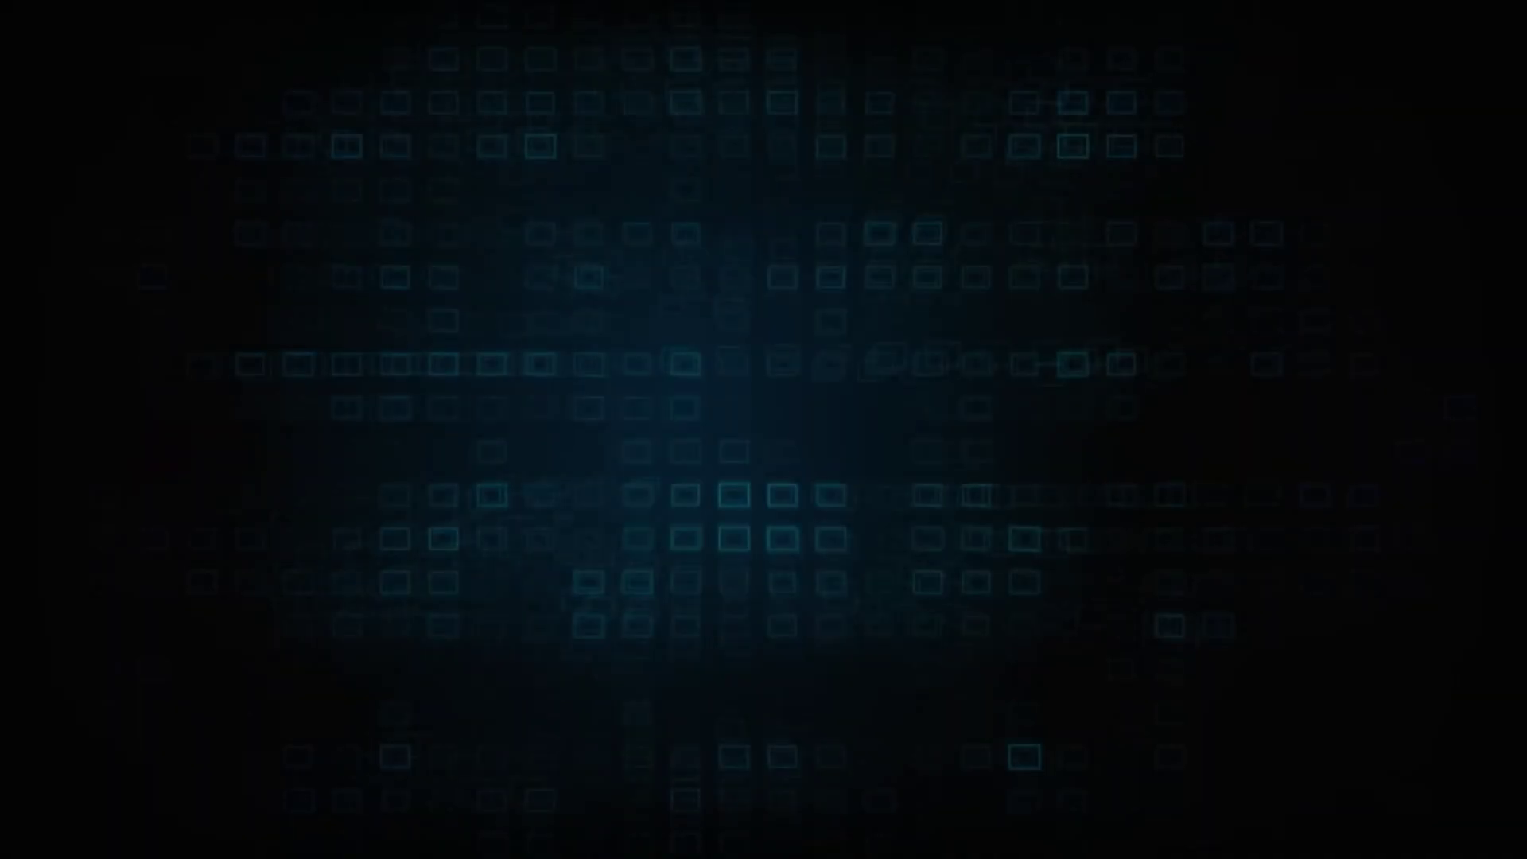